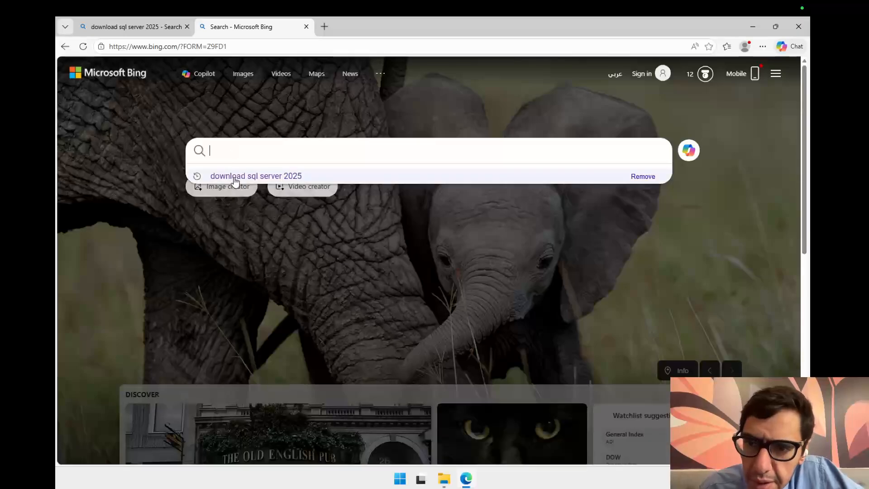
Step: Search the web for download sql server 2025 and open the Microsoft SQL Server downloads page to its edition options
left_click(239, 178)
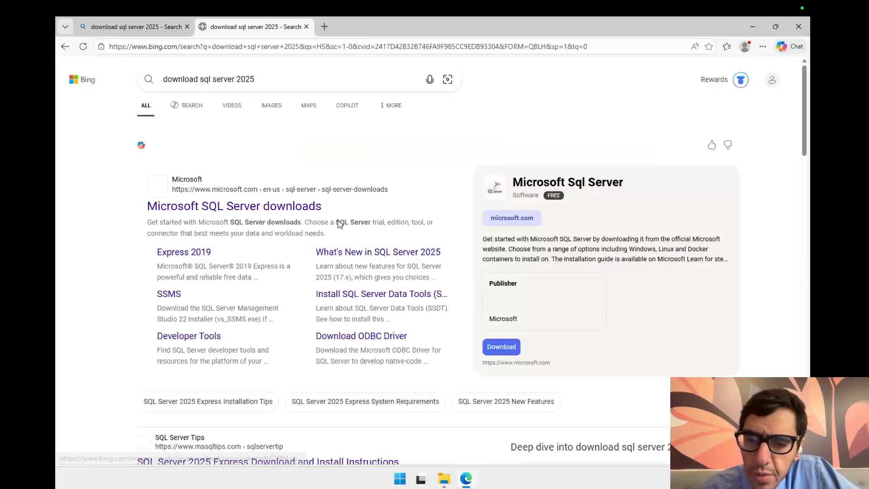
left_click(248, 210)
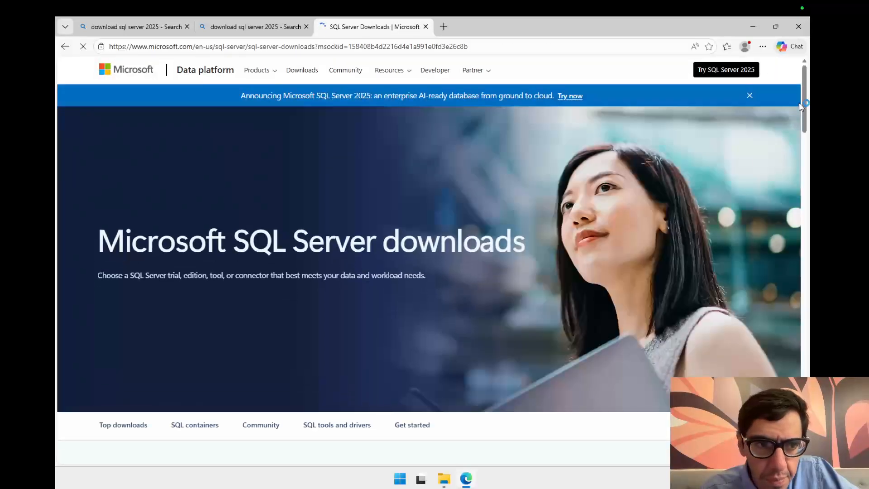
left_click_drag(804, 103, 807, 169)
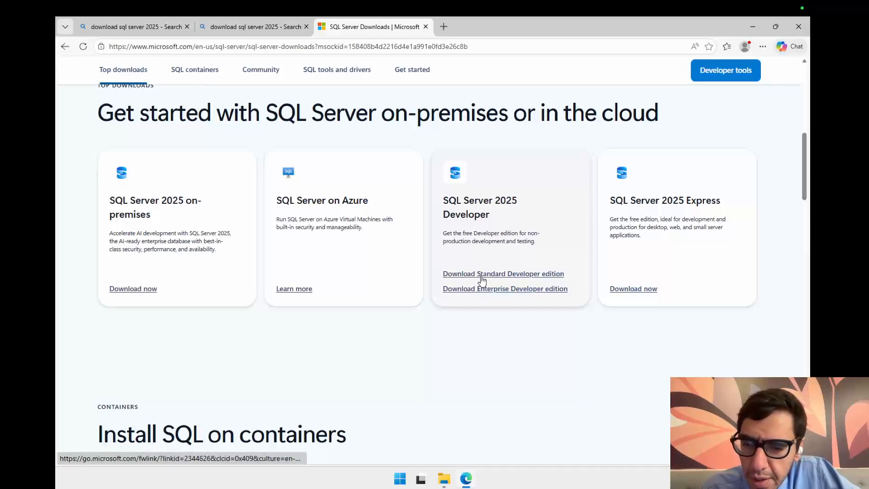
left_click_drag(805, 173, 806, 209)
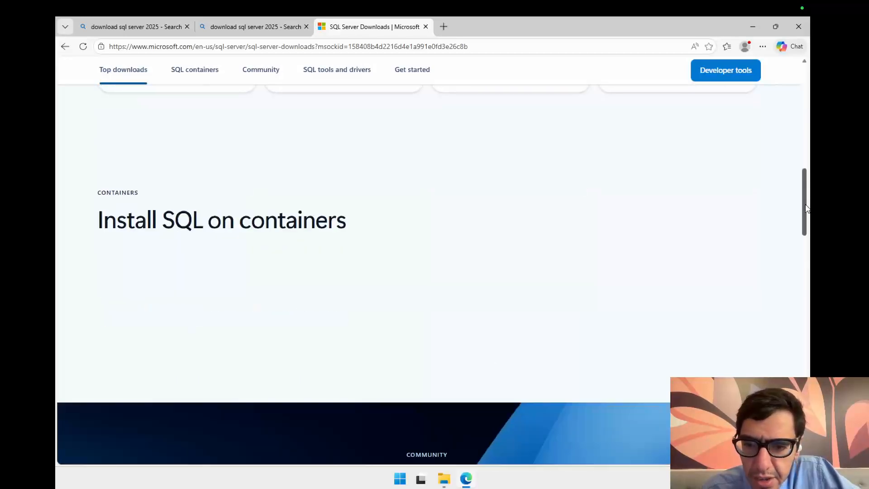
scroll(725, 193, "up", 3)
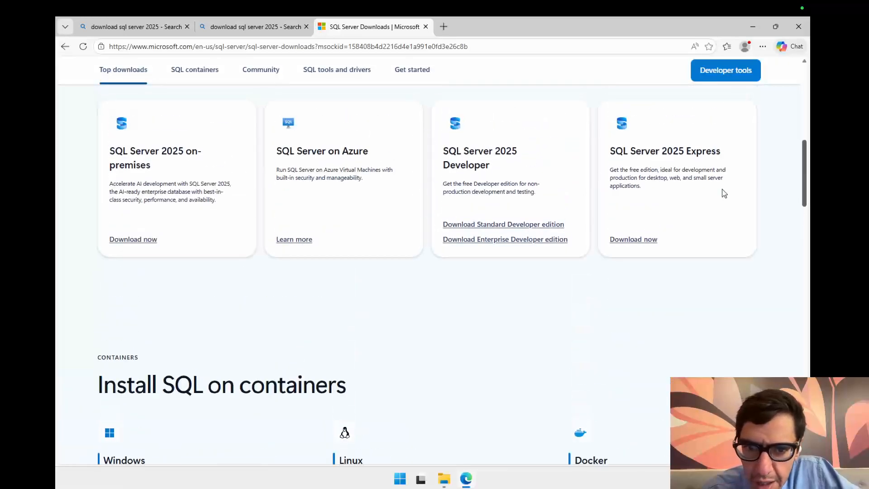
Step: Open the Downloads folder in File Explorer and select the SQL2025-SSEI-StdDev installer
left_click(444, 479)
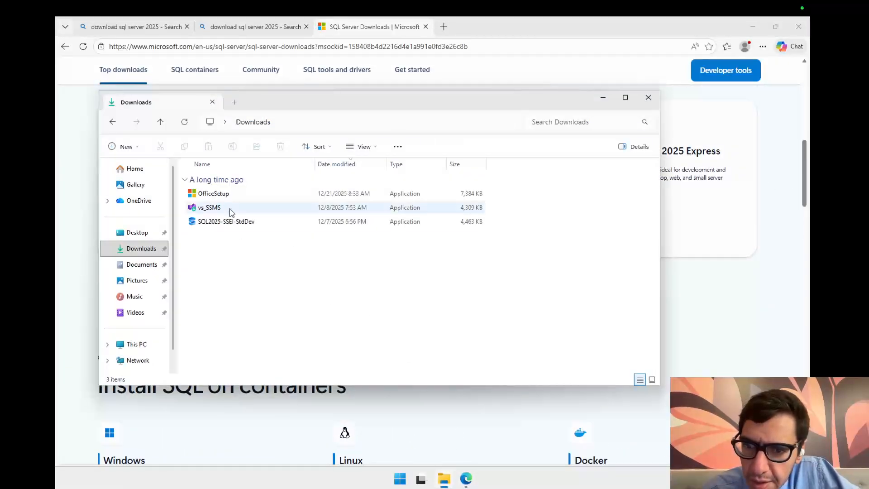
left_click(231, 224)
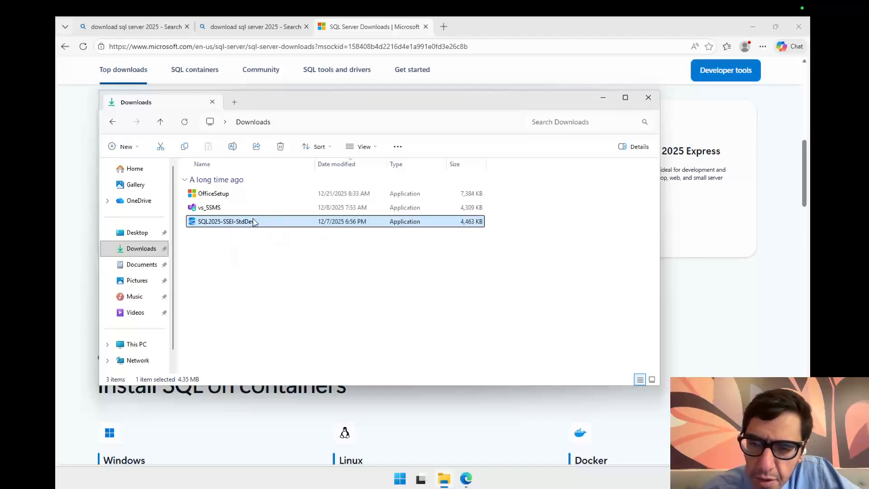
left_click(805, 168)
scroll(487, 120, "up", 2)
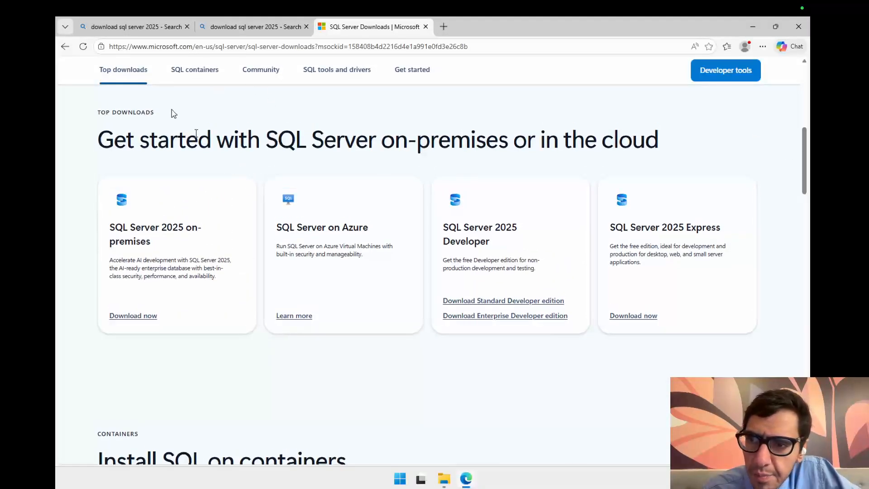
Step: Search the web for sql server management studio
left_click(163, 46)
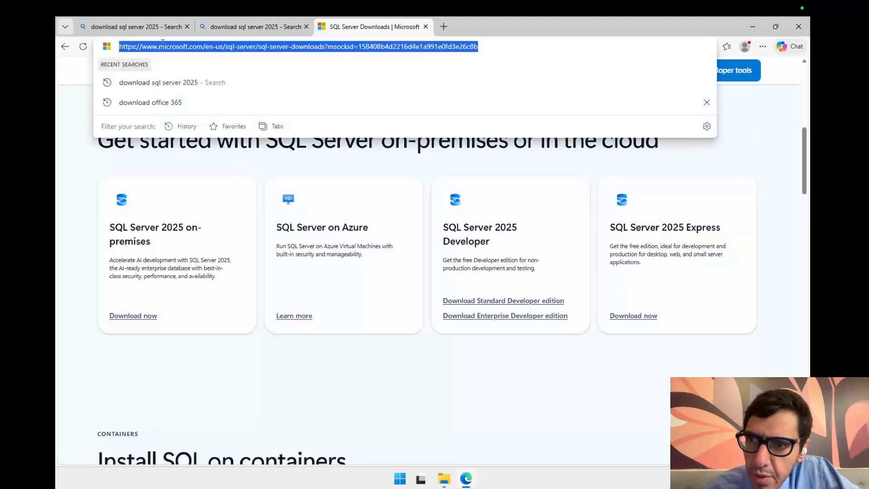
type("sql ser")
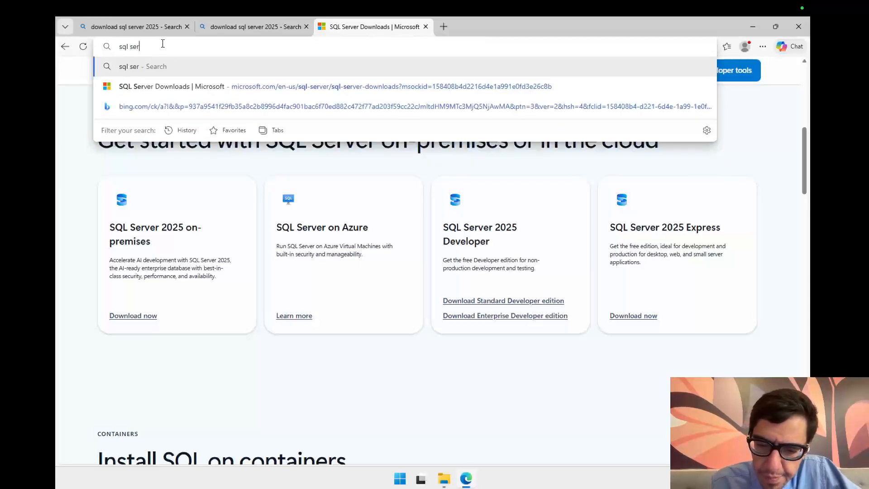
type("ver management studio")
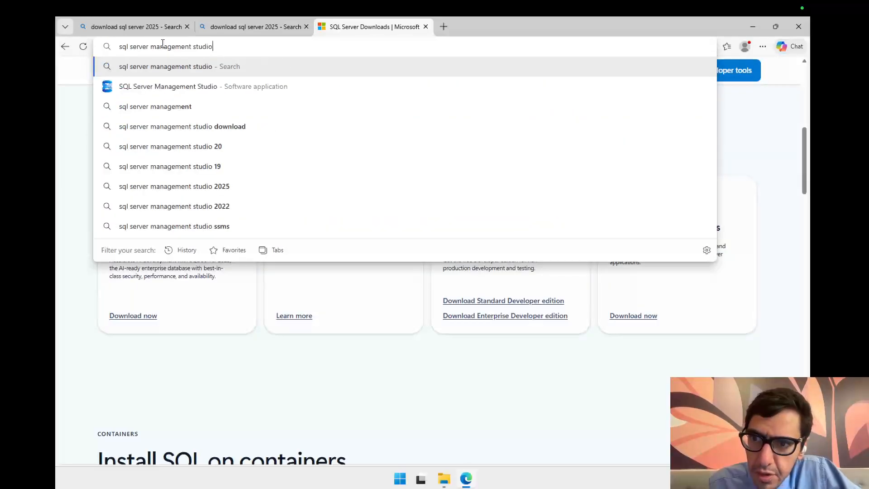
key("Return")
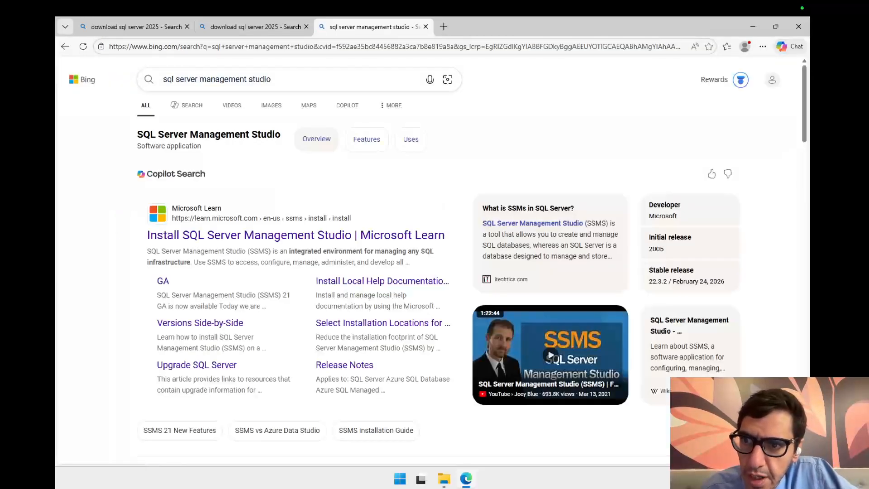
Step: Open the Install SQL Server Management Studio article on Microsoft Learn and scroll to its download link
left_click(267, 237)
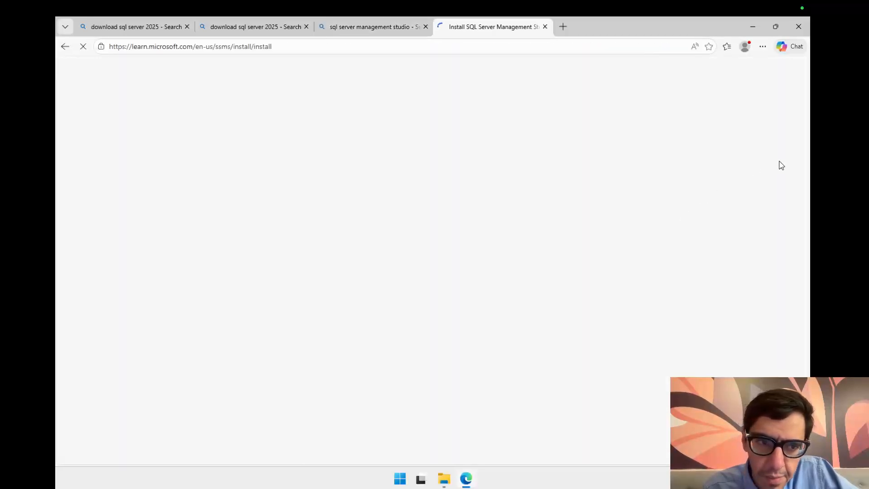
scroll(345, 233, "down", 3)
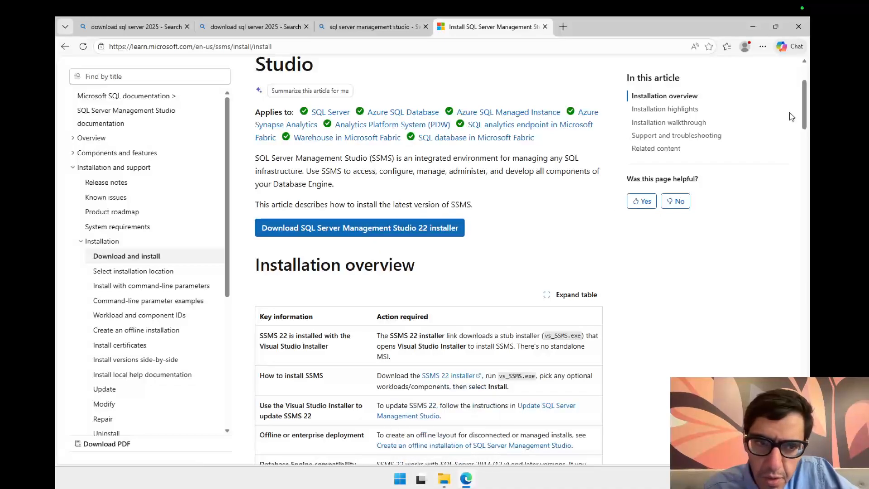
left_click_drag(807, 115, 807, 116)
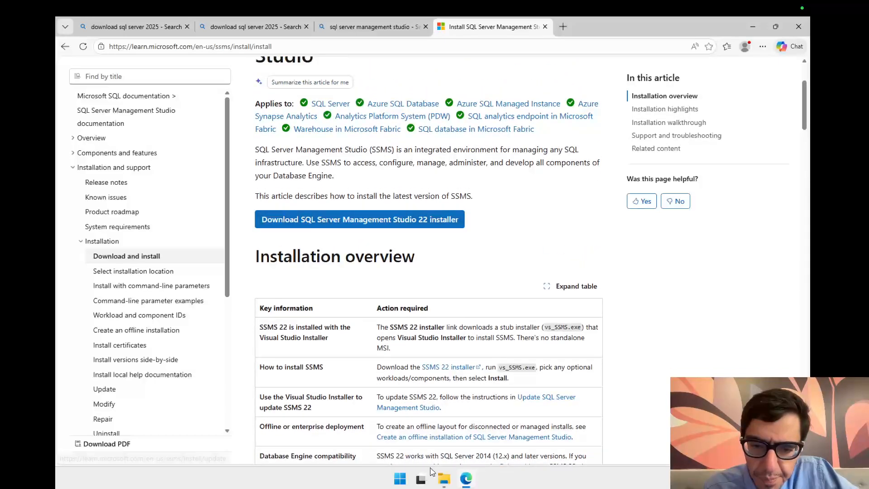
Step: Launch the SQL2025-SSEI-StdDev installer from the Downloads folder
left_click(445, 482)
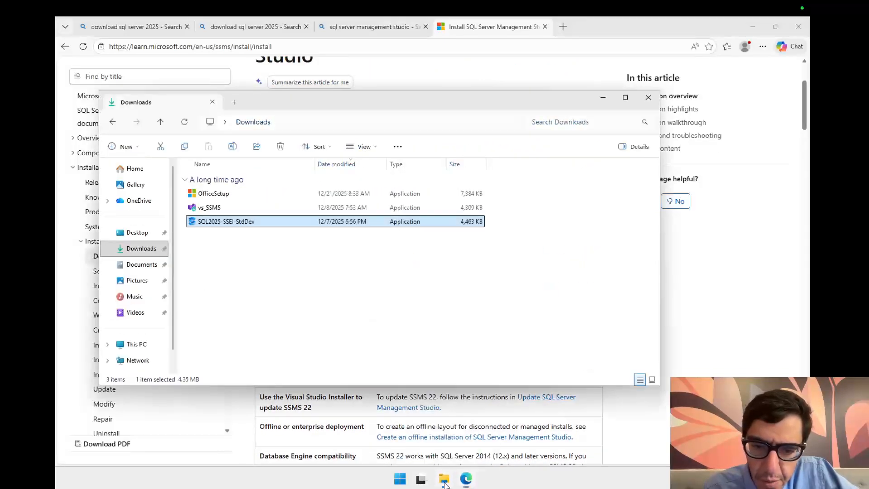
left_click(300, 311)
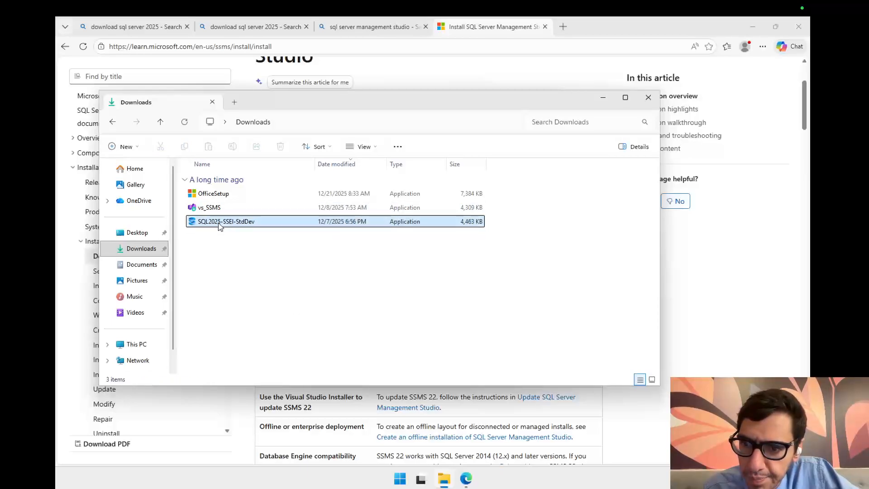
double_click(219, 224)
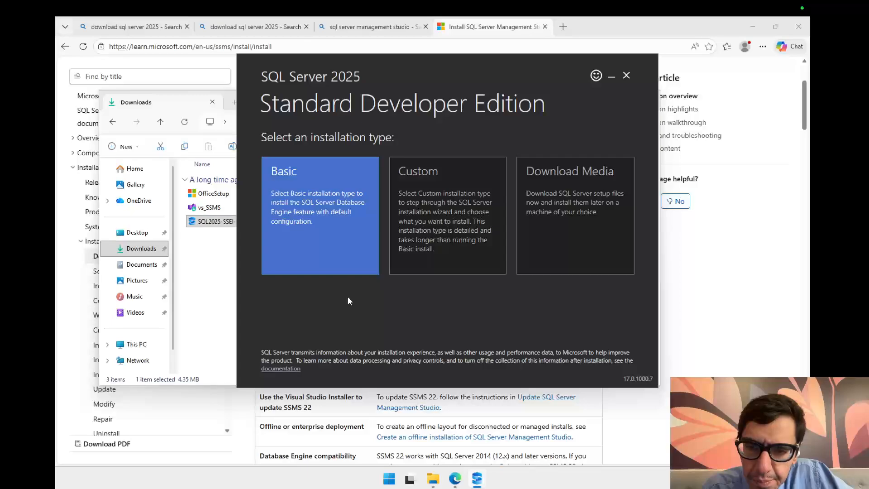
Step: Choose the Basic installation type and accept the SQL Server license terms
left_click(310, 271)
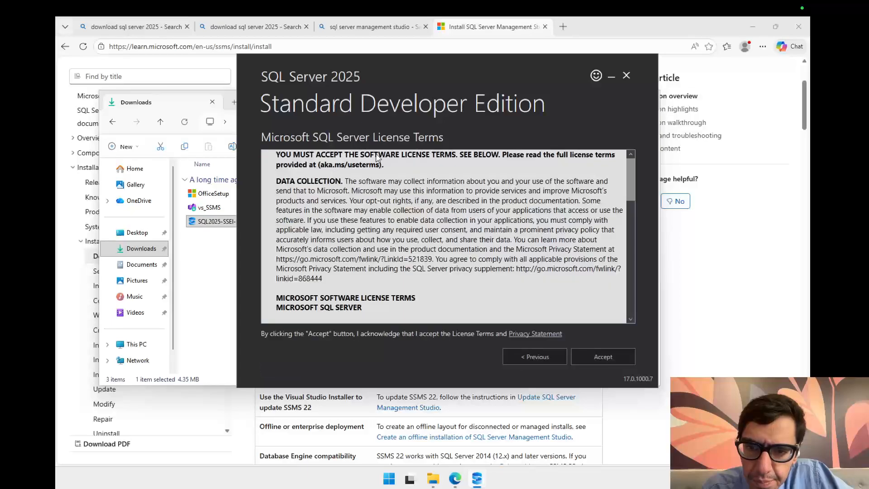
left_click(613, 357)
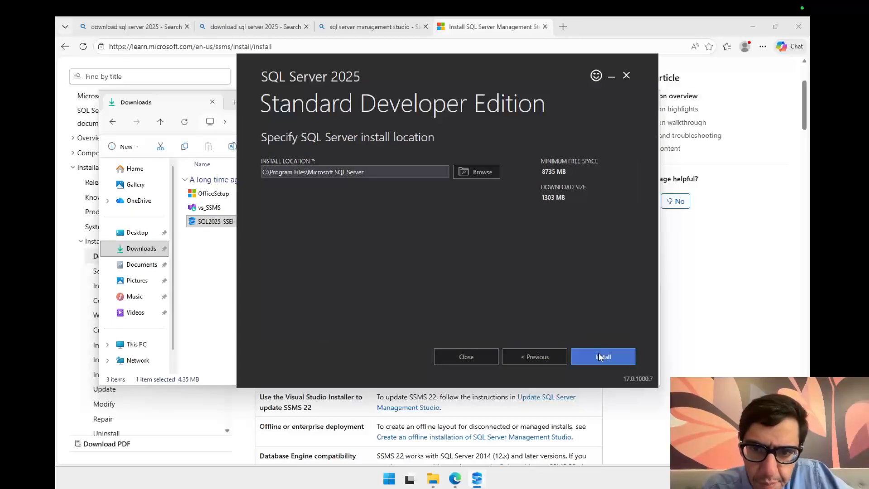
Step: Select and copy the install location path C:\Program Files\Microsoft SQL Server
left_click_drag(390, 170, 271, 169)
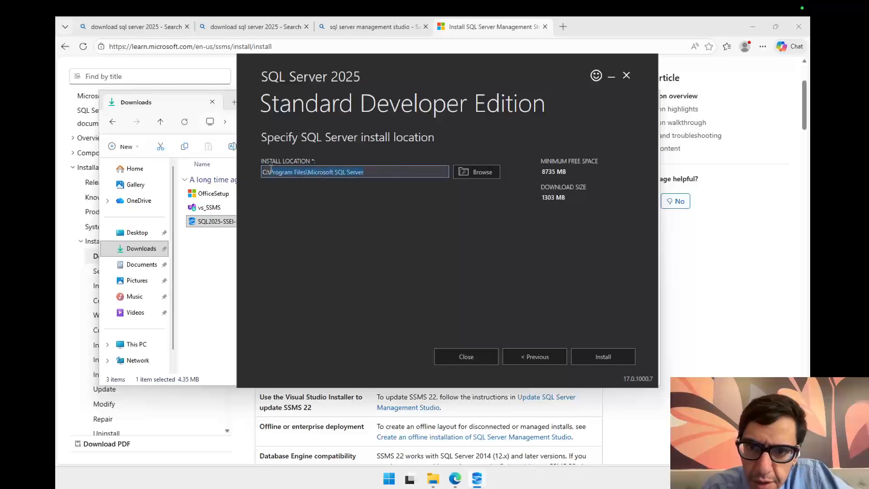
left_click(334, 176)
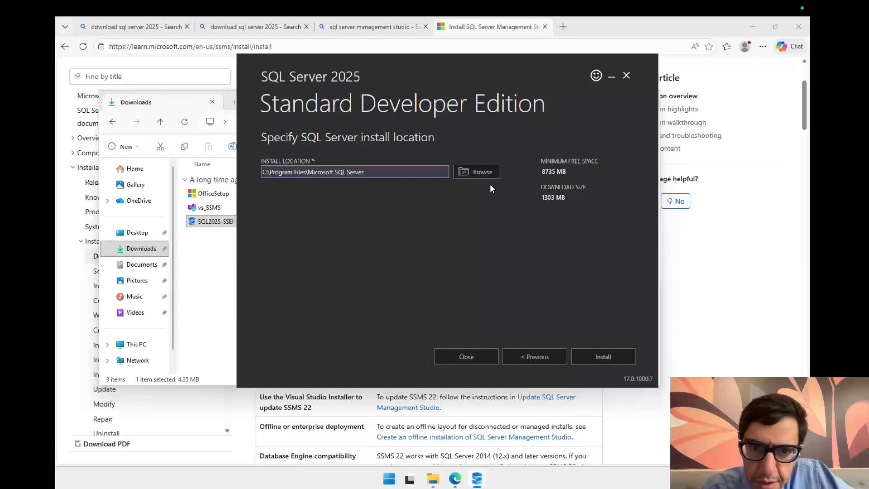
left_click_drag(394, 172, 262, 168)
key("ctrl+c")
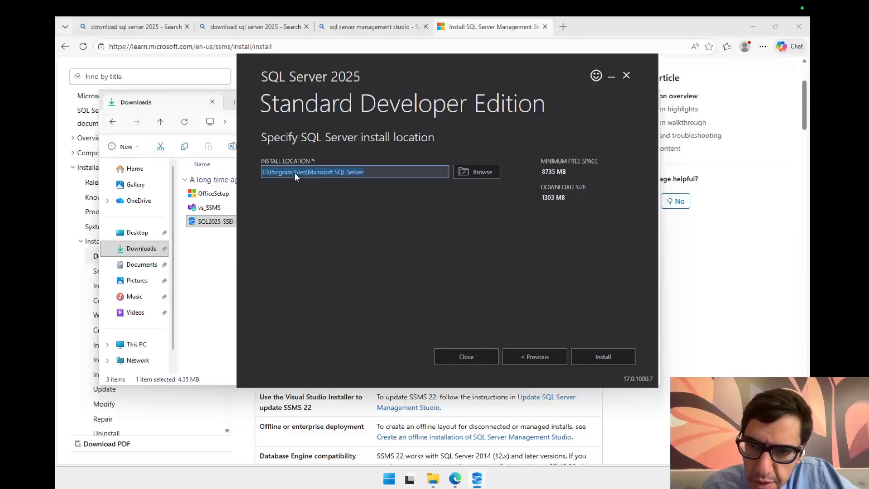
Step: Open the copied install location folder in File Explorer
left_click(211, 271)
left_click(303, 122)
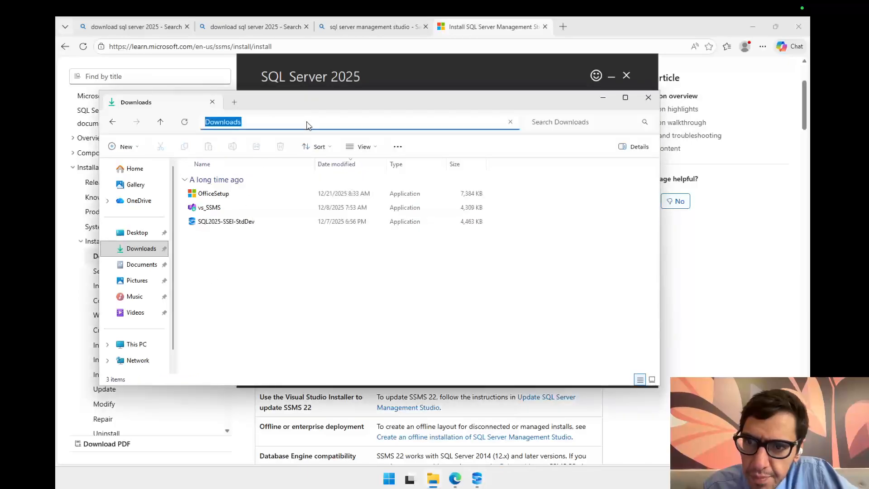
key("ctrl+v")
key("Return")
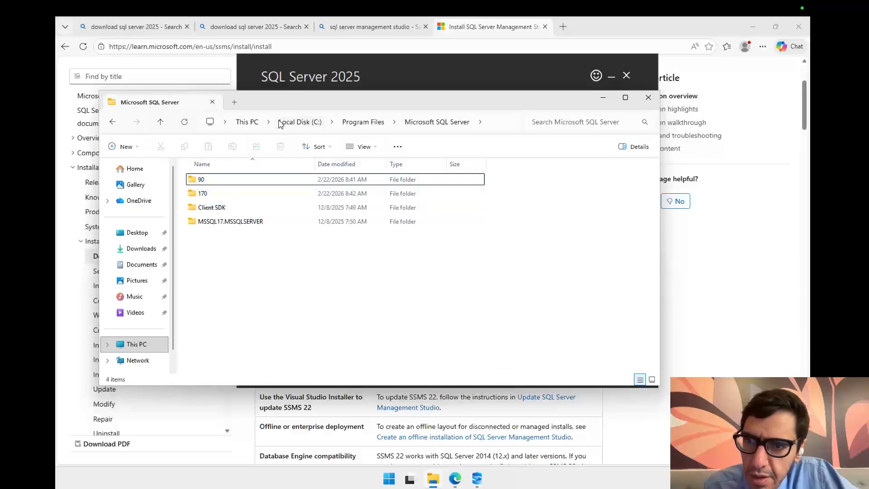
Step: Move the Explorer window aside and start the installation with the default install location
left_click_drag(344, 102, 324, 141)
left_click(446, 78)
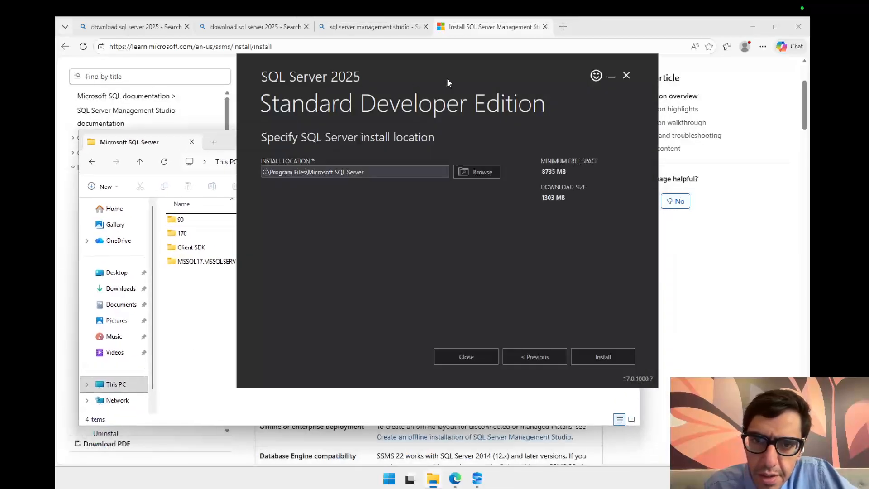
left_click(602, 357)
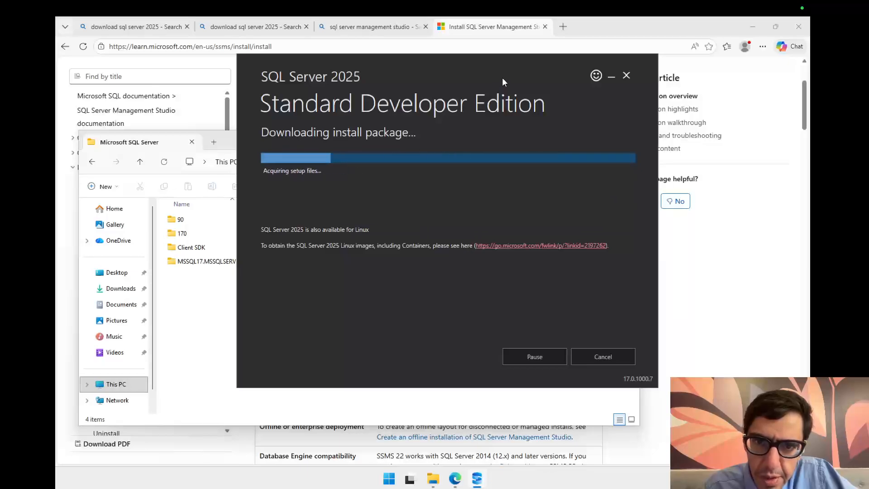
left_click_drag(502, 80, 431, 79)
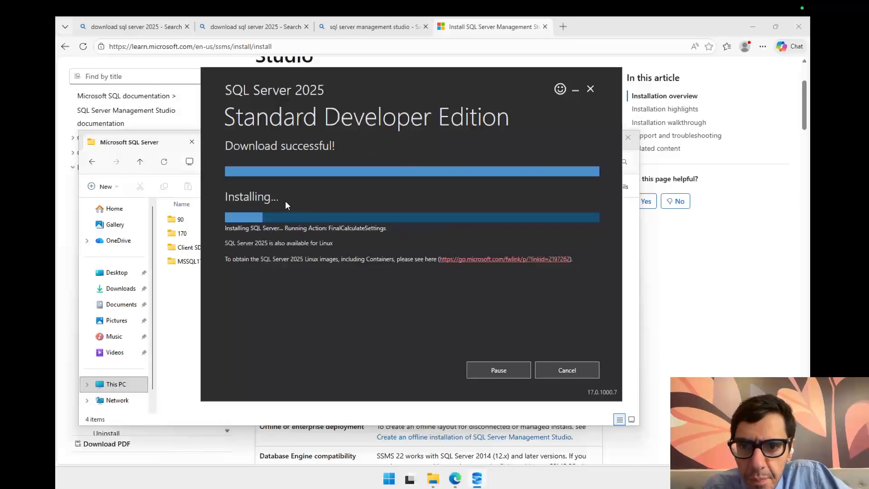
left_click_drag(447, 79, 585, 77)
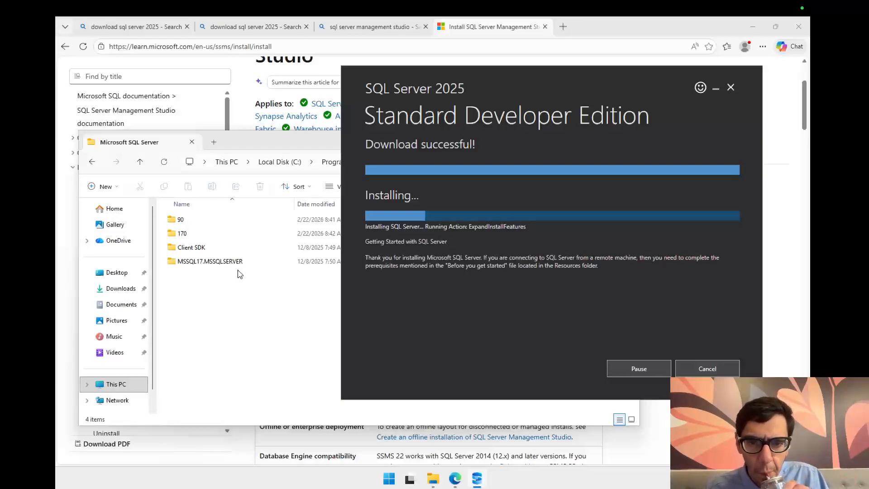
key("ctrl+Left")
key("ctrl+Right")
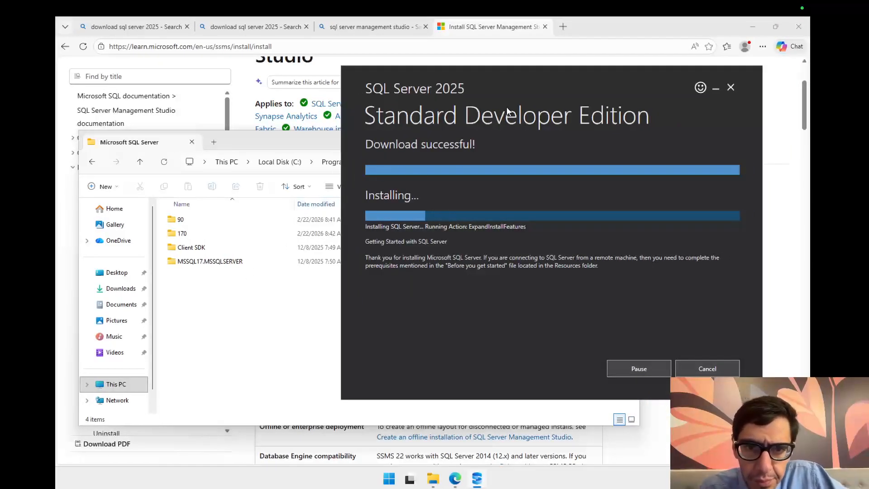
left_click_drag(541, 77, 420, 91)
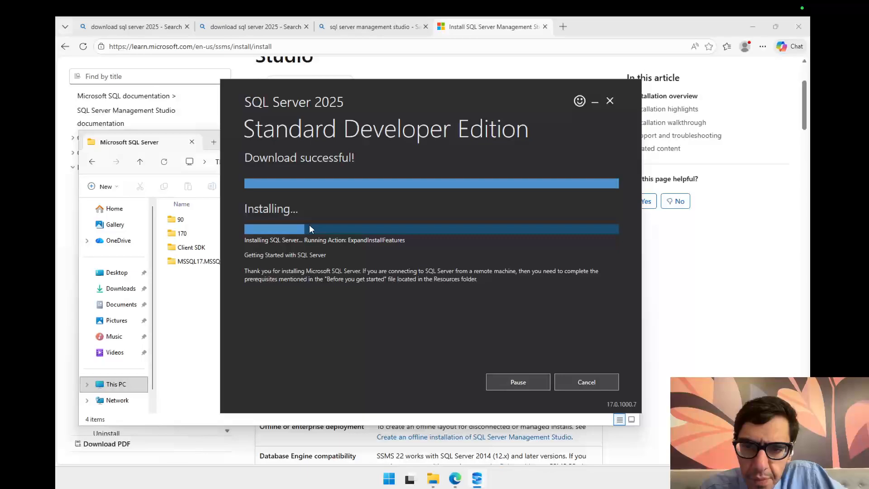
left_click_drag(414, 97, 382, 91)
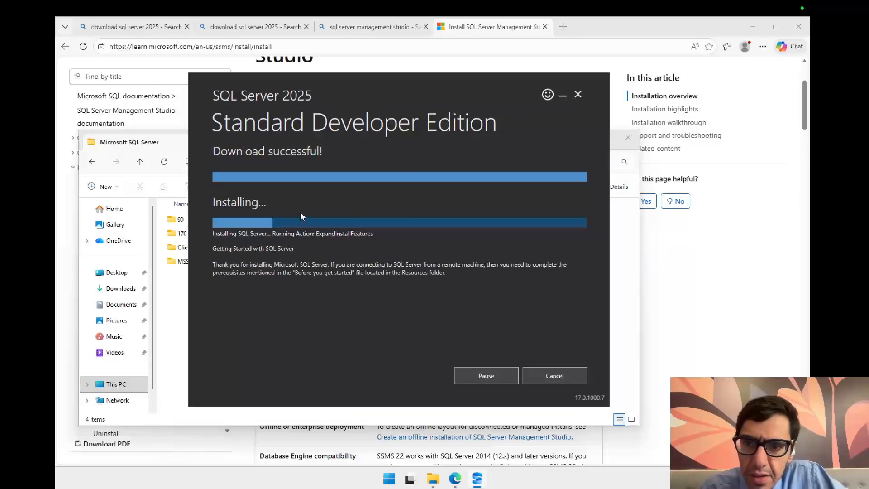
key("ctrl+Left")
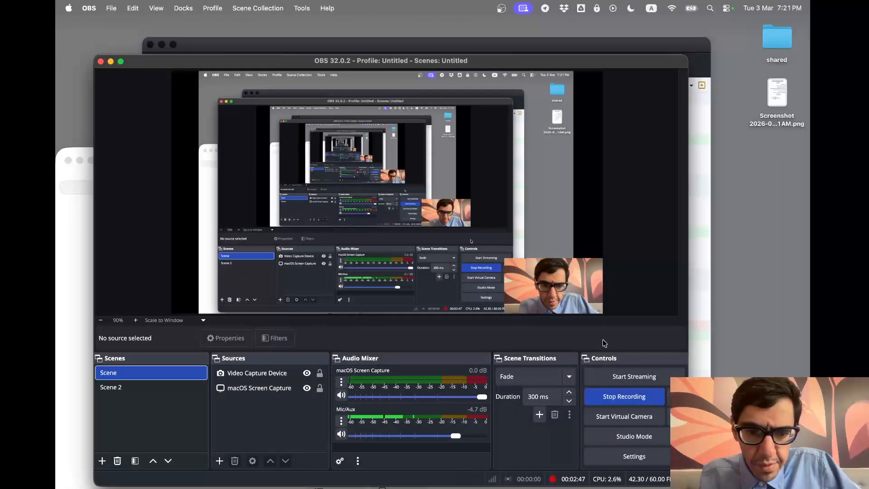
key("ctrl+Right")
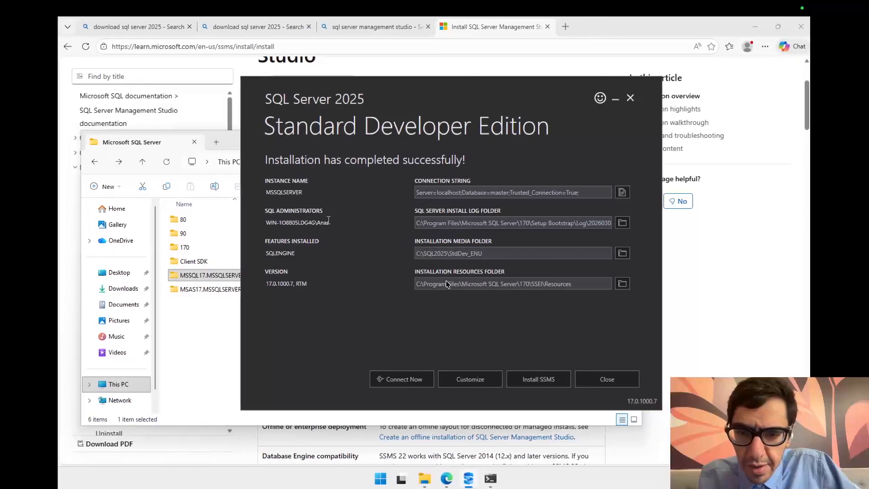
left_click_drag(435, 91, 435, 83)
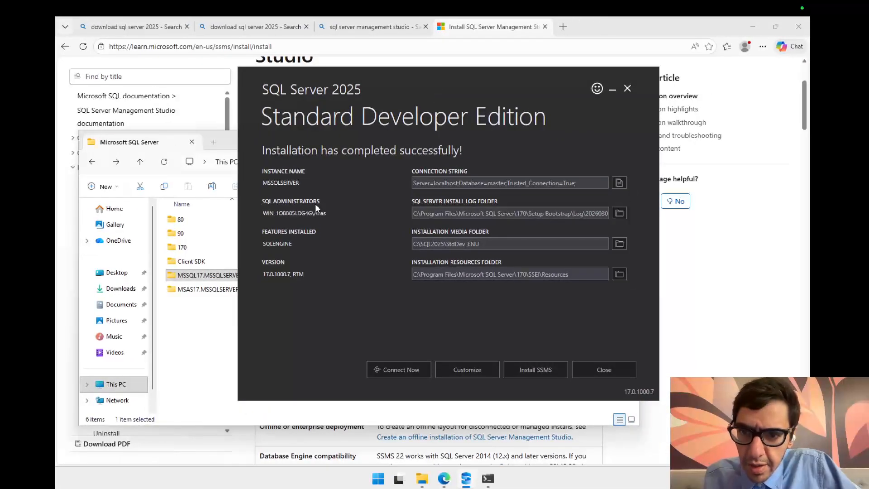
Step: Copy the instance name MSSQLSERVER from the installation summary
left_click_drag(298, 183, 256, 183)
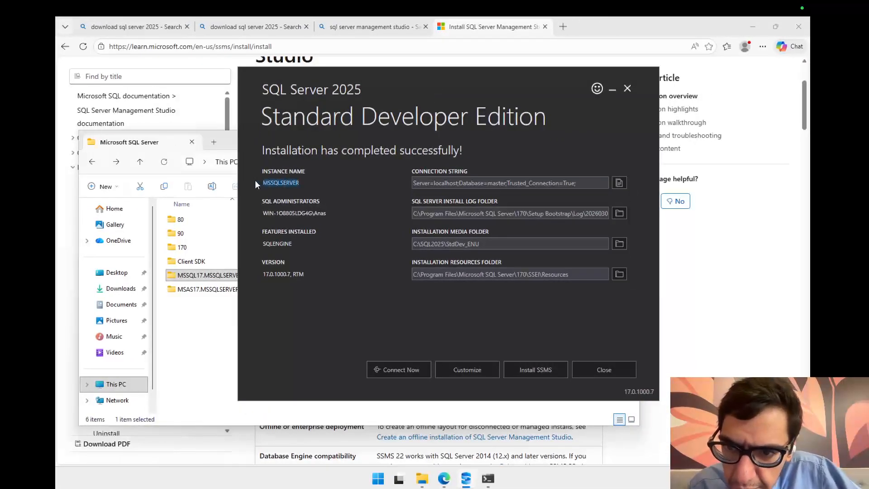
right_click(286, 185)
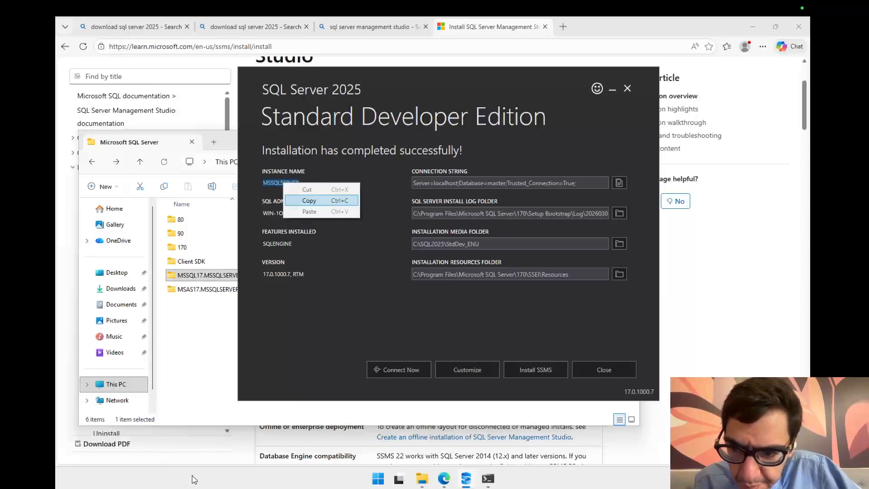
left_click(369, 480)
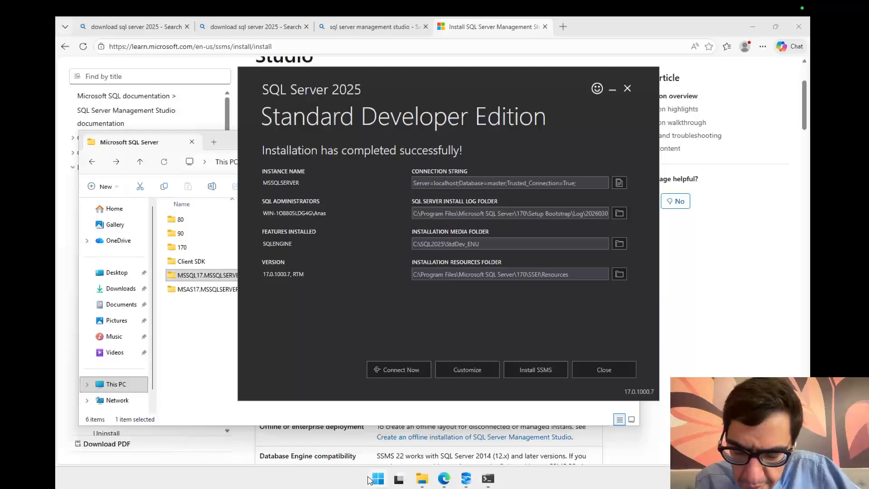
Step: Open Notepad and replace its contents with the copied instance name MSSQLSERVER
left_click(375, 479)
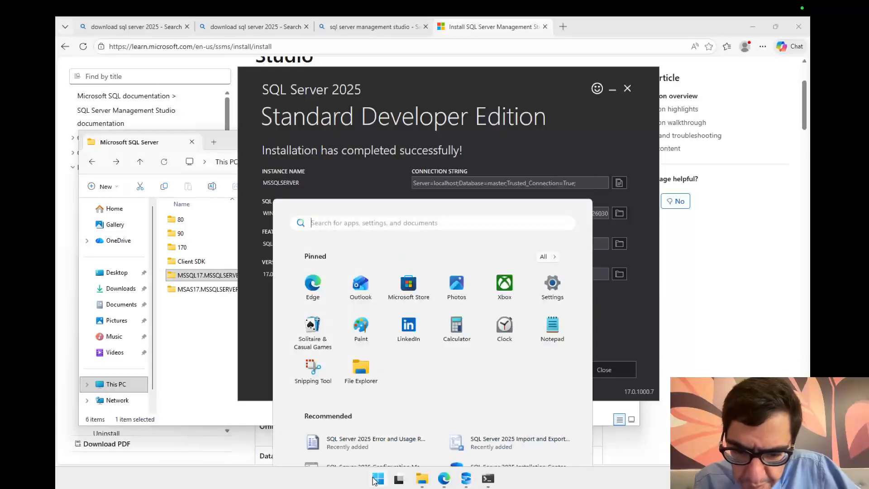
type("note")
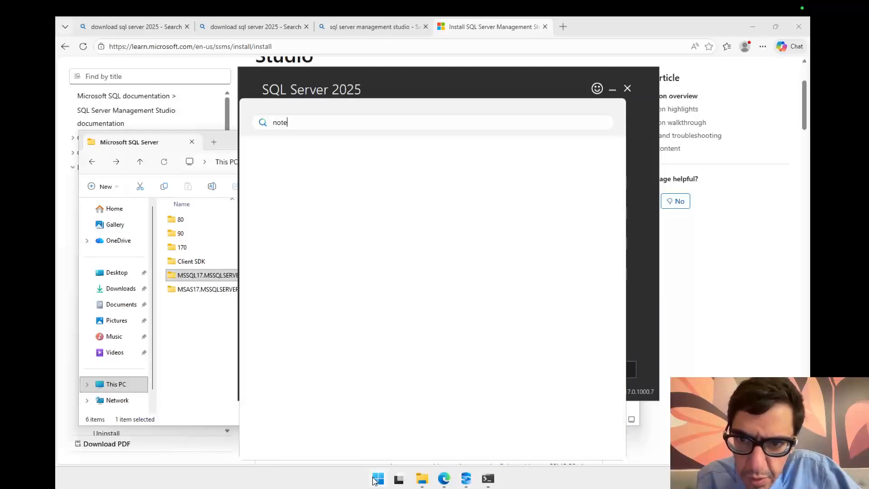
key("Return")
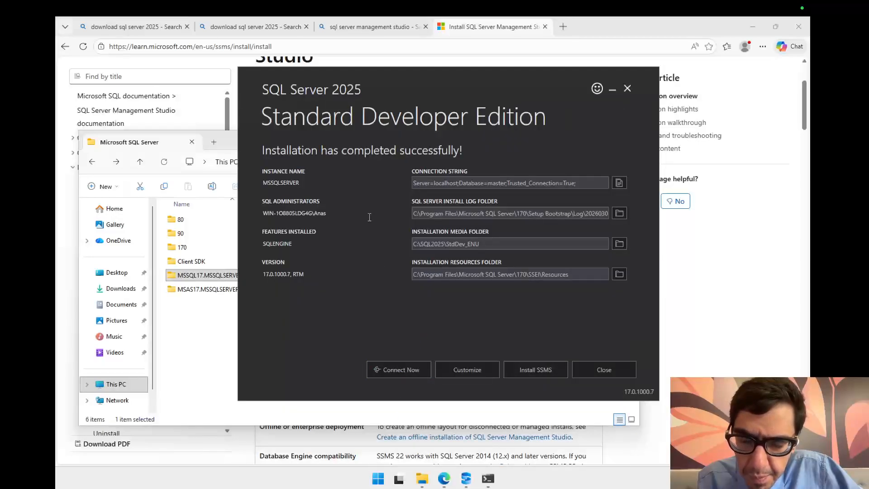
type("Server=localhost;Database=master;Trusted_Connection=True;")
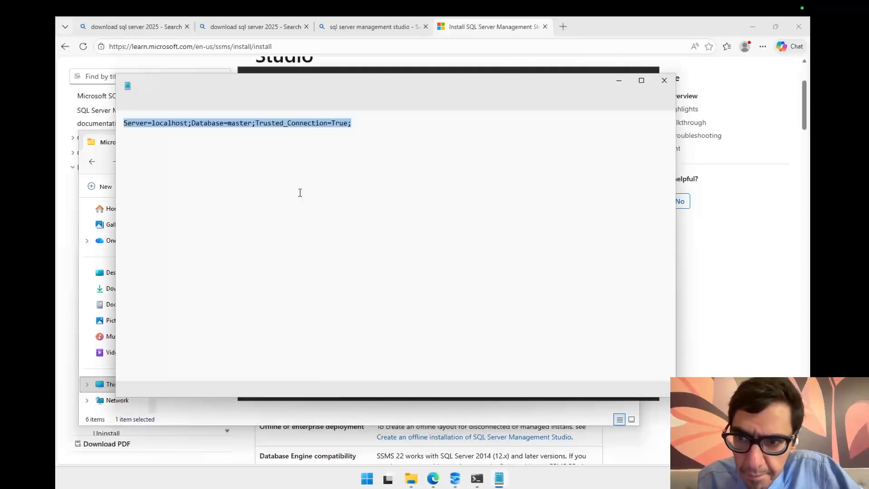
key("ctrl+a")
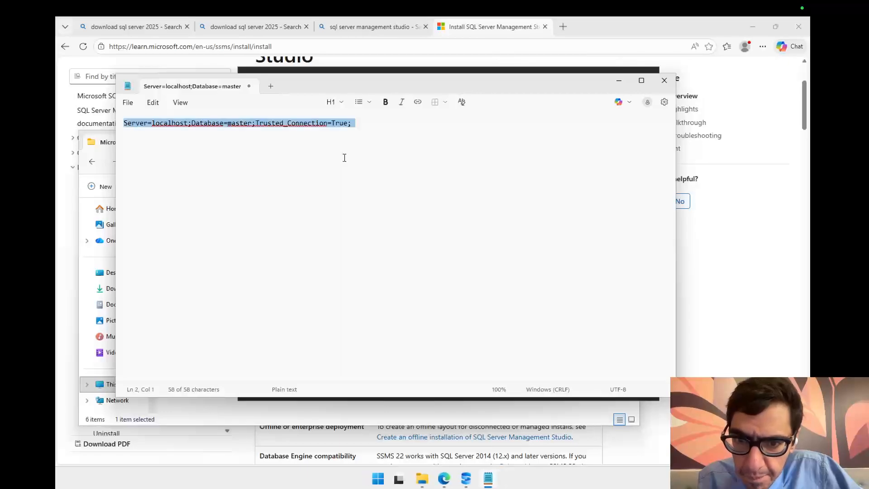
right_click(359, 129)
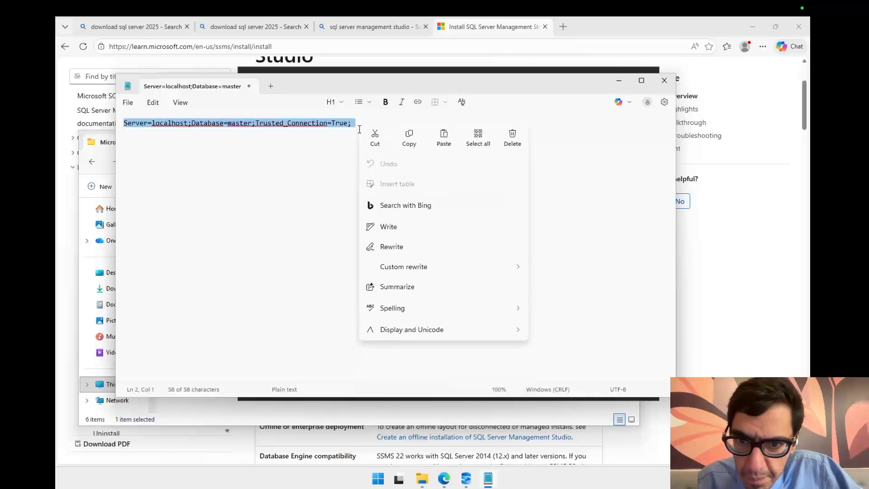
left_click(409, 144)
key("ctrl+v")
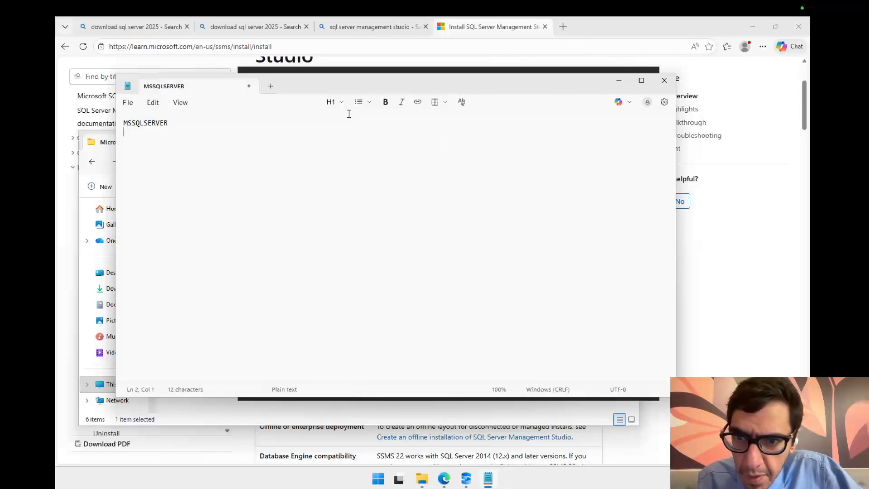
Step: Move Notepad aside, copy the SQL administrator account from the summary and paste it below the instance name
left_click_drag(369, 89, 565, 86)
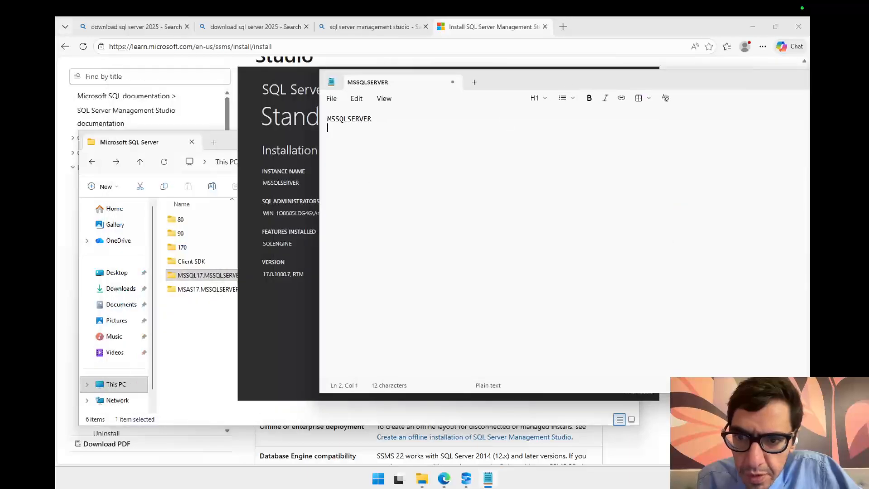
left_click(309, 212)
left_click_drag(333, 213, 263, 217)
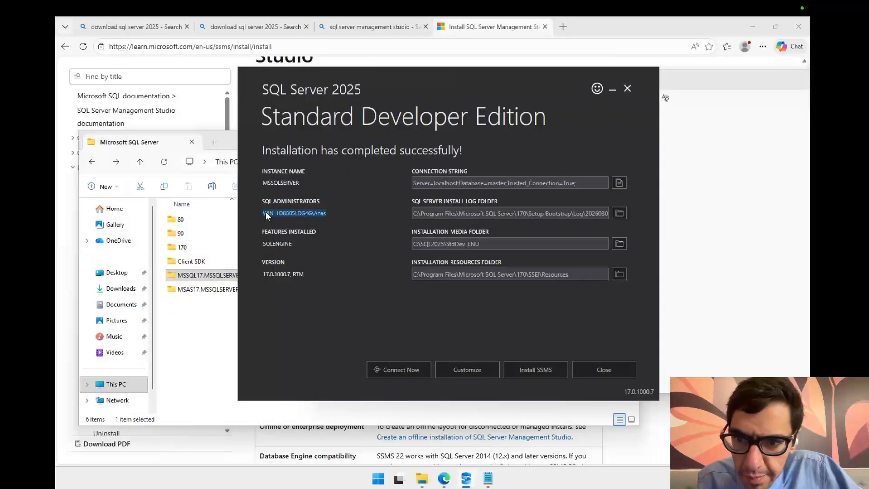
right_click(280, 217)
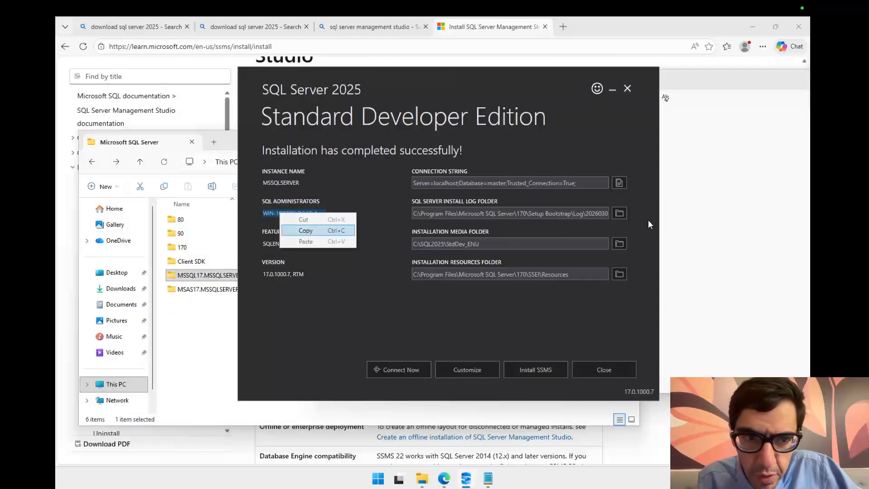
left_click(697, 164)
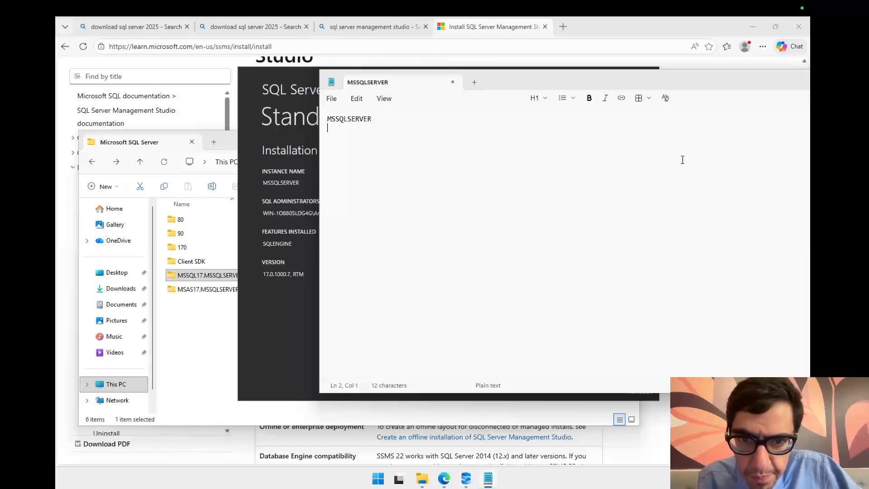
right_click(683, 160)
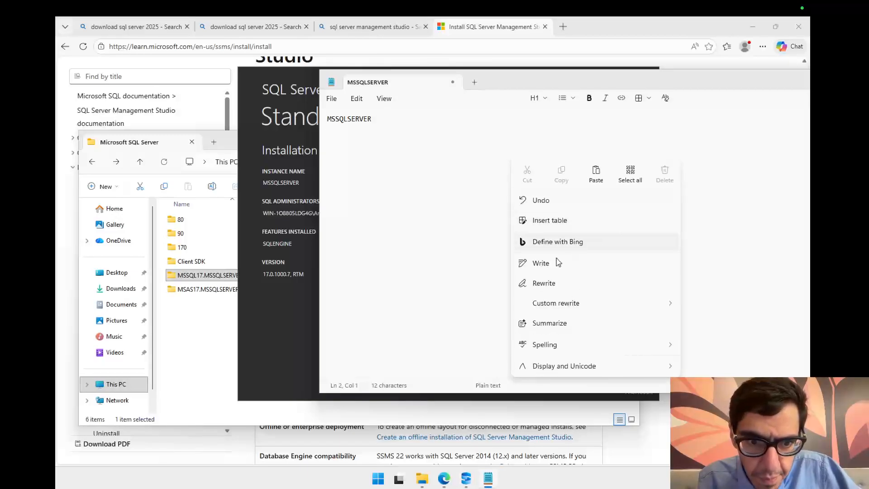
left_click(445, 162)
right_click(376, 139)
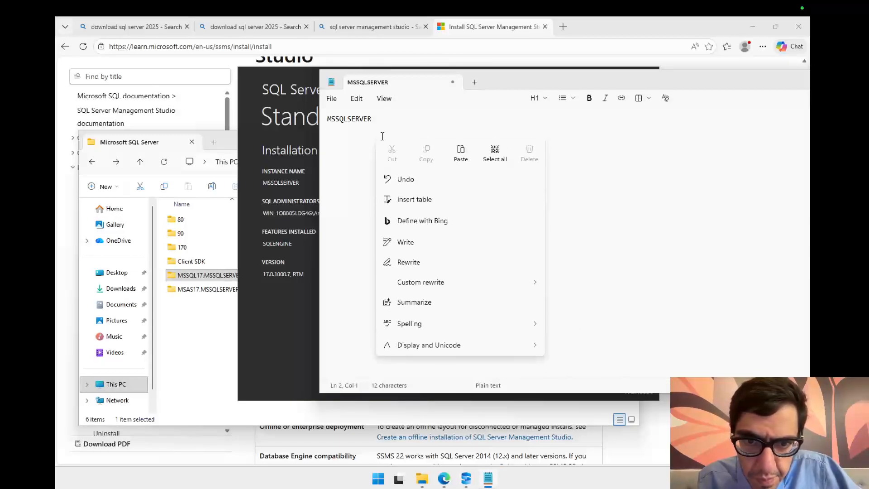
left_click(462, 152)
left_click(280, 218)
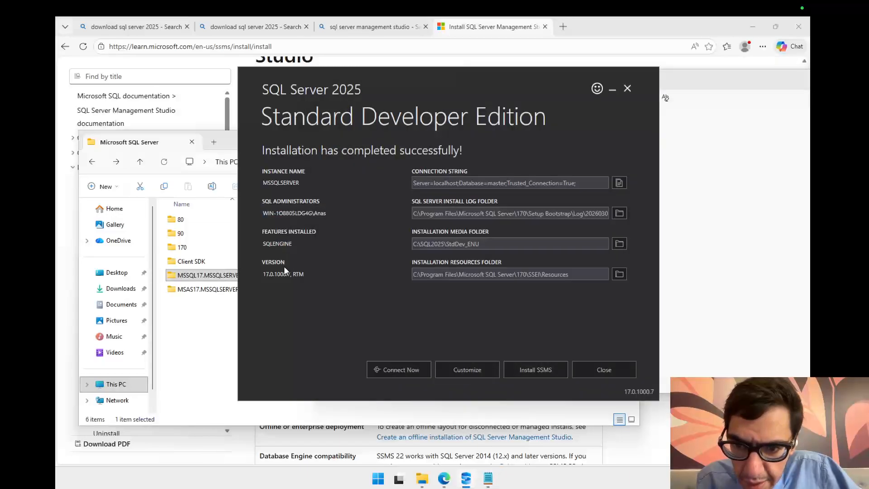
left_click_drag(264, 273, 305, 273)
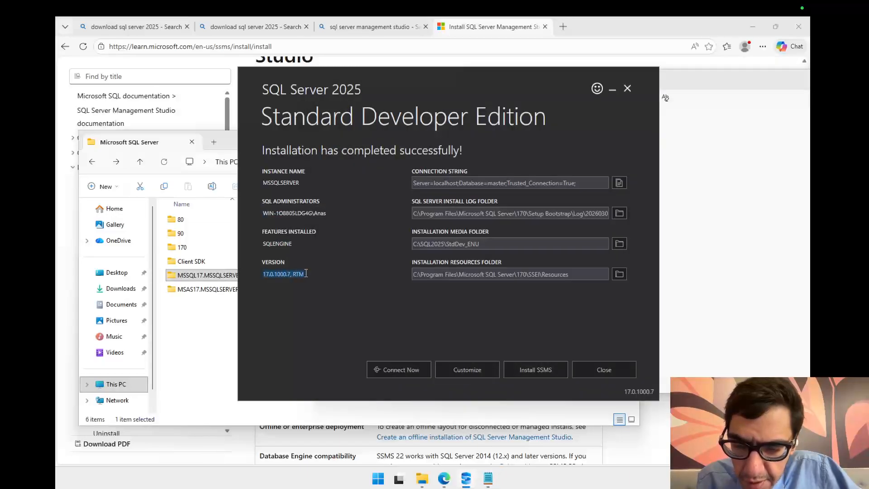
left_click(271, 276)
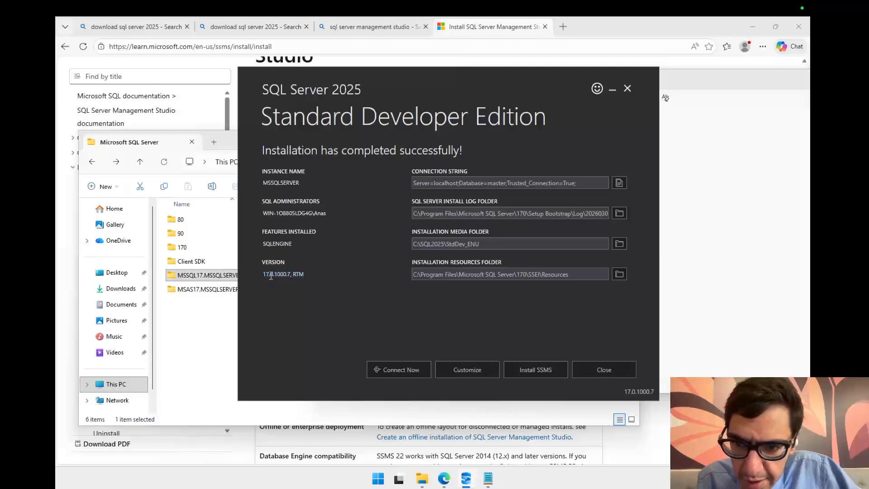
left_click_drag(262, 274, 269, 275)
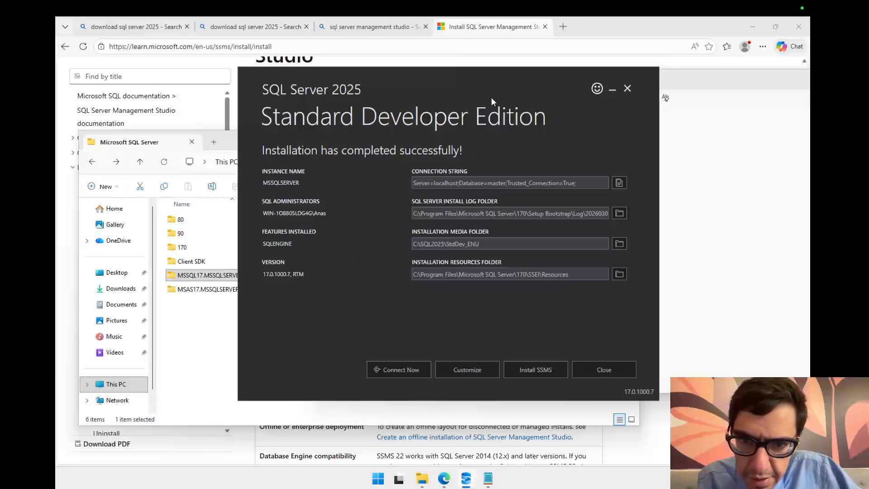
Step: Move the installer window aside, try to copy the connection string with its copy button, and dismiss the error dialog
left_click_drag(513, 81, 428, 82)
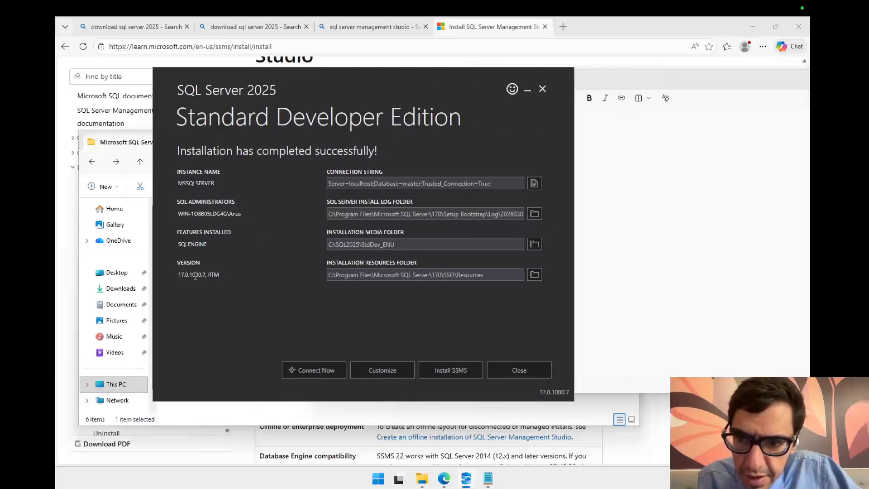
left_click(536, 185)
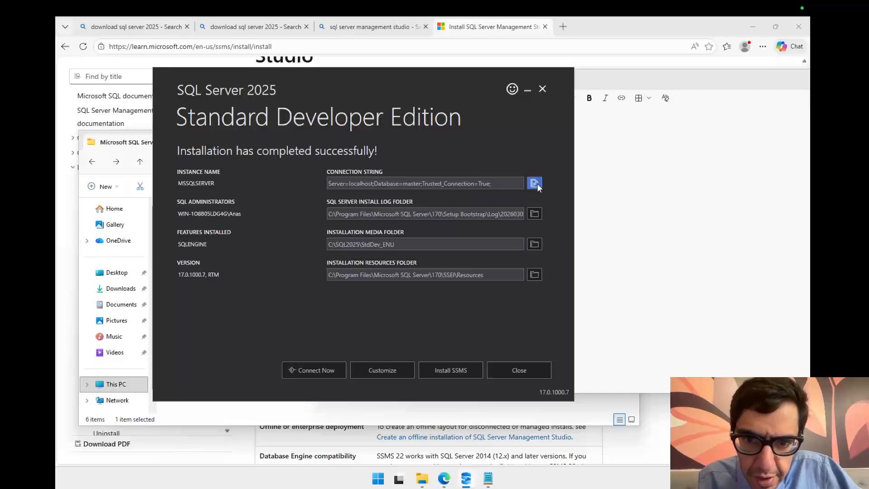
left_click(619, 175)
left_click(312, 240)
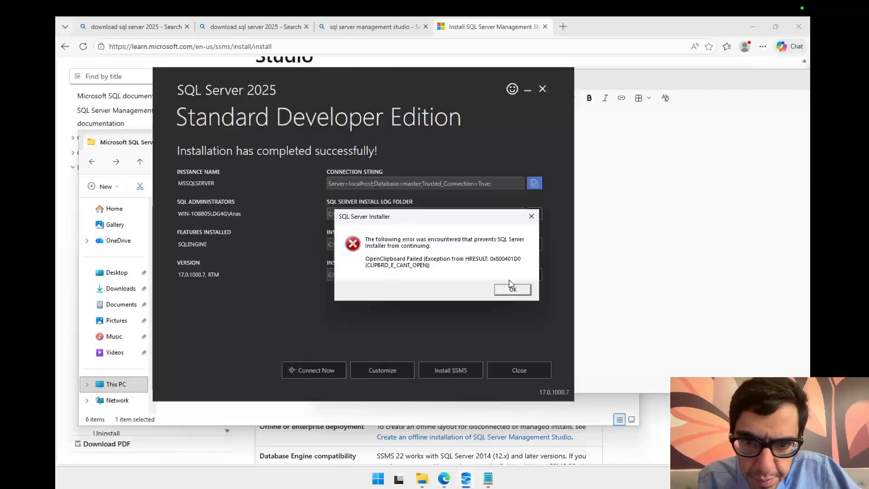
left_click(529, 289)
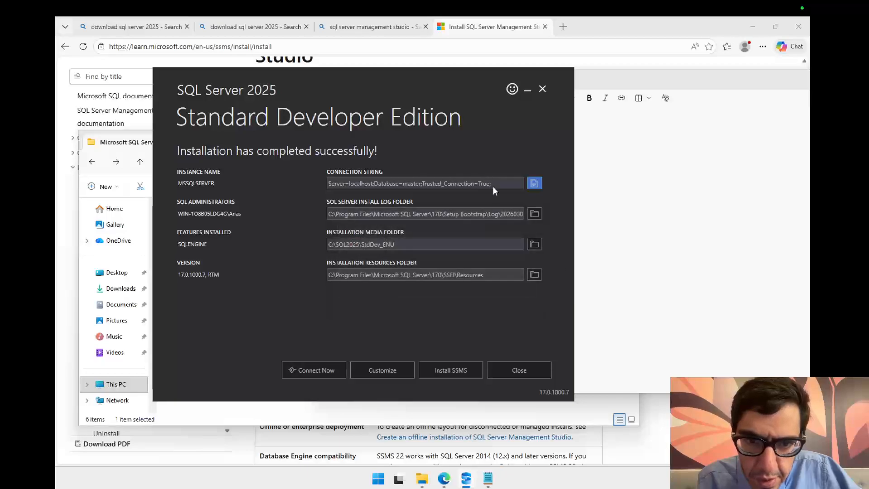
Step: Paste the connection string in Notepad two lines below the administrator account
left_click(631, 138)
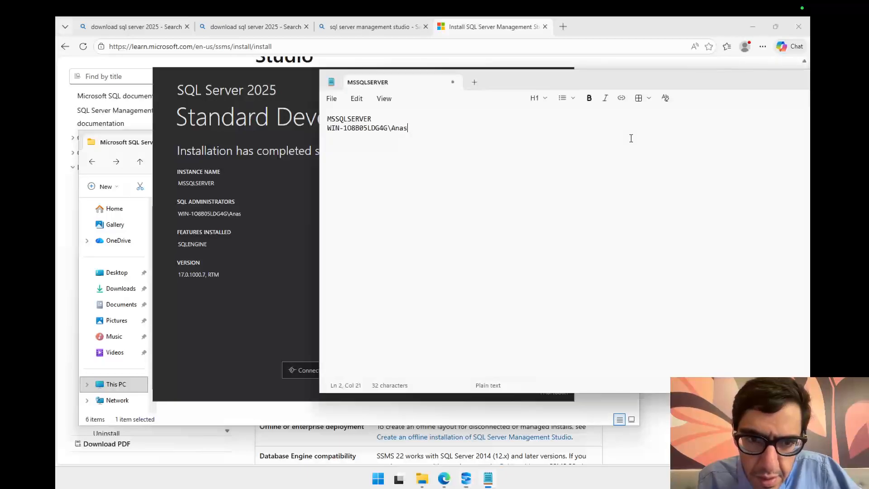
key("Return")
key("Return")
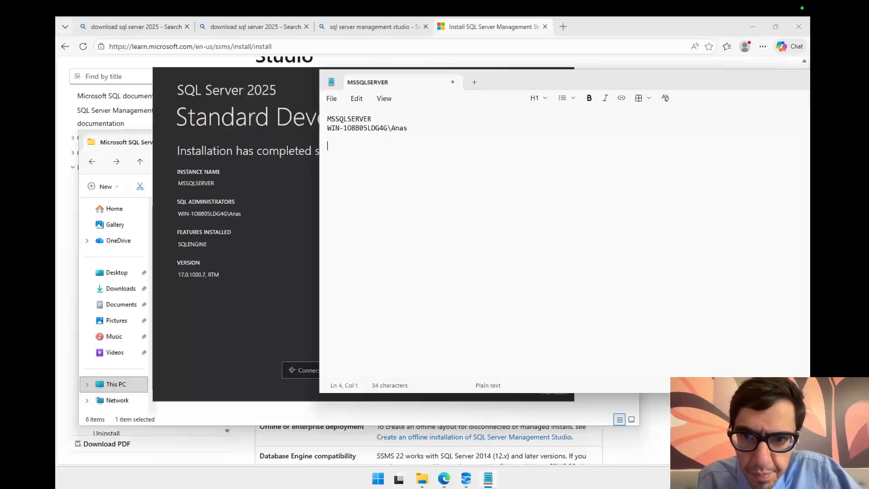
right_click(347, 168)
left_click(431, 183)
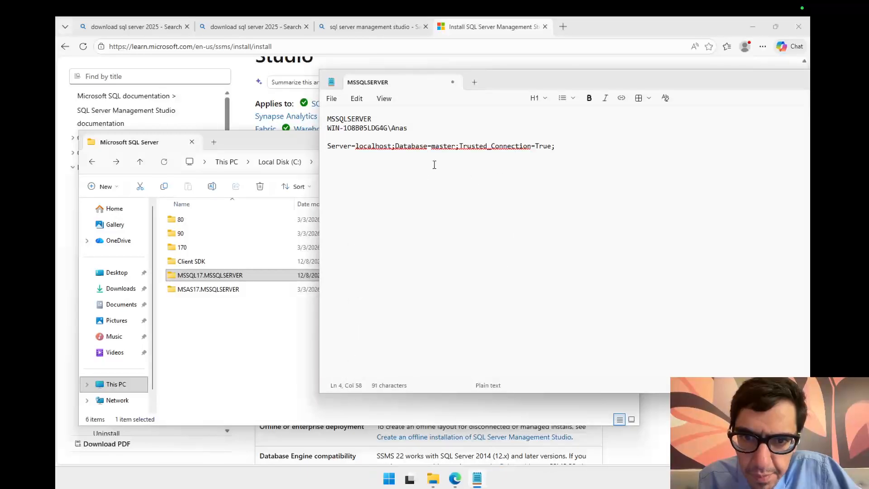
Step: Open the Downloads folder in File Explorer and launch the vs_SSMS installer
left_click(244, 319)
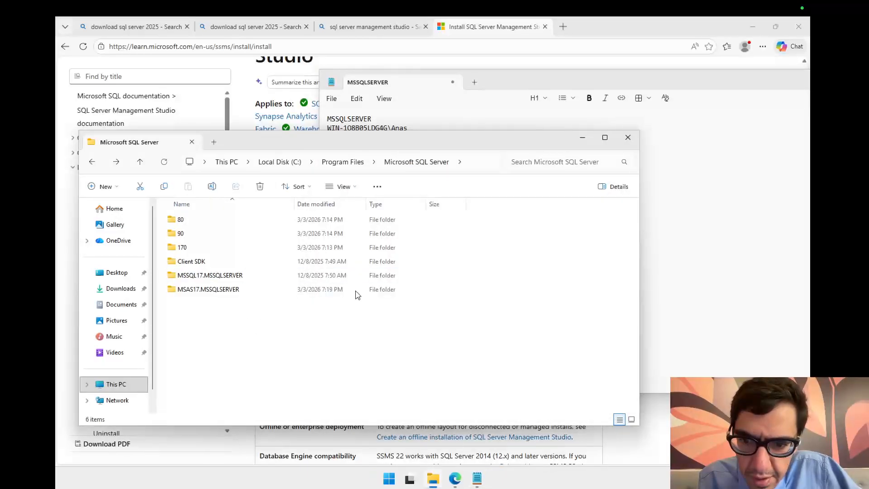
left_click(120, 288)
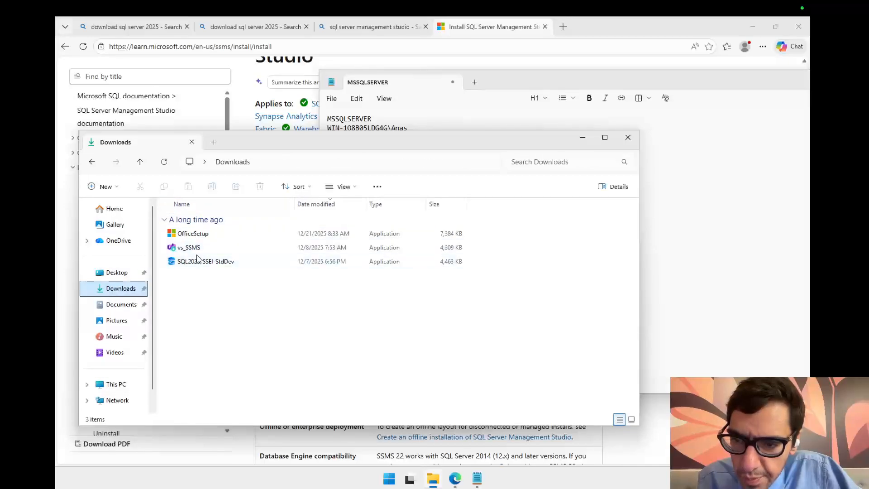
left_click(209, 249)
double_click(209, 248)
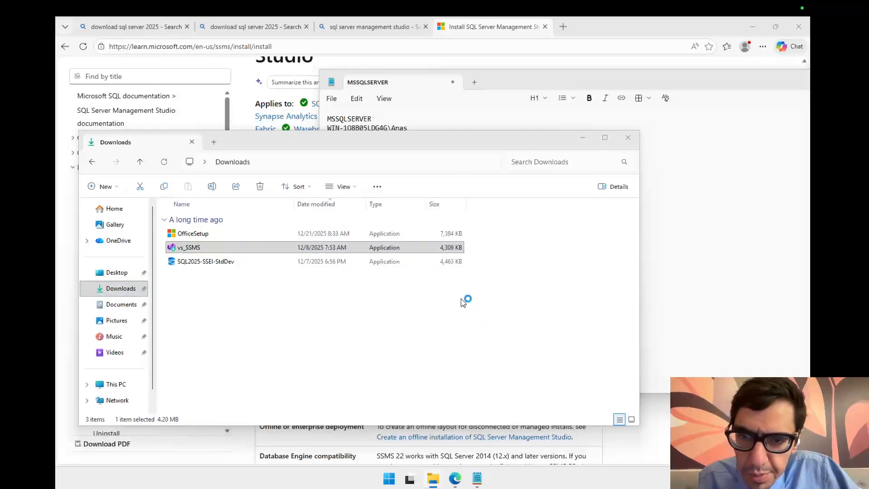
left_click(666, 209)
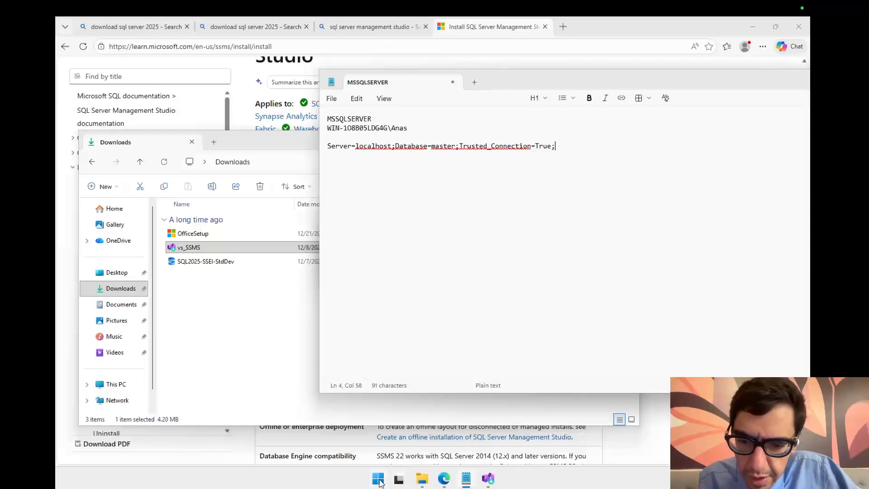
Step: Open an administrator Command Prompt and place it below the Notepad notes
left_click(380, 482)
type("cmd")
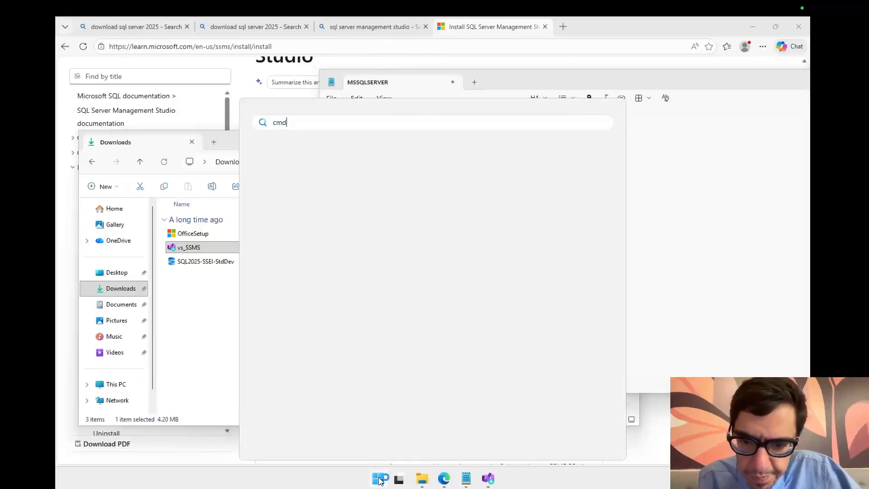
left_click(357, 204)
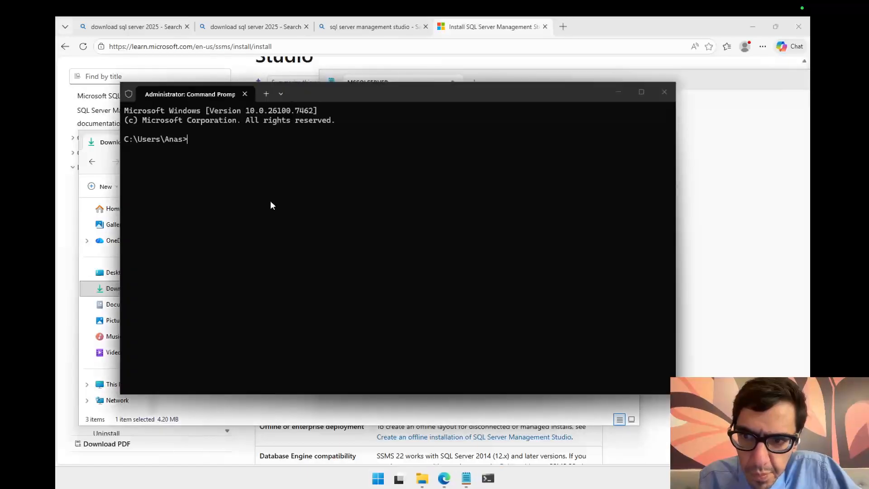
left_click_drag(346, 85, 527, 234)
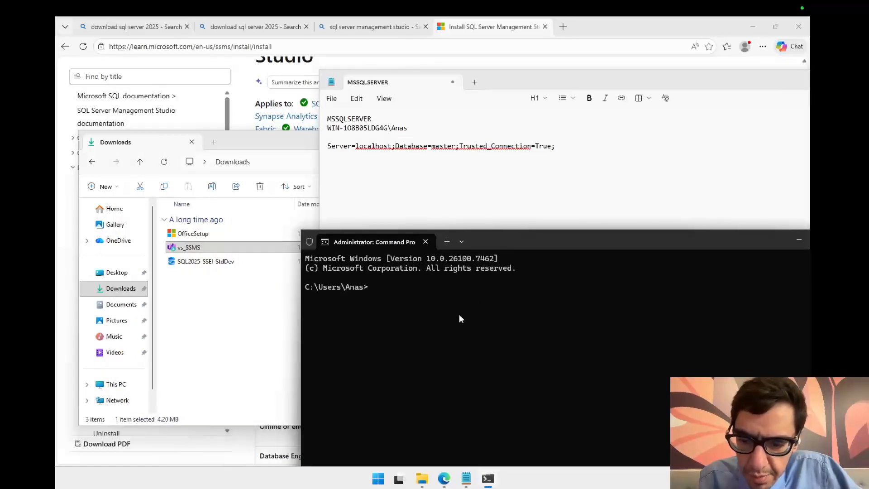
Step: Run sqlcmd in the Command Prompt to test the connection to the local server
type("sql")
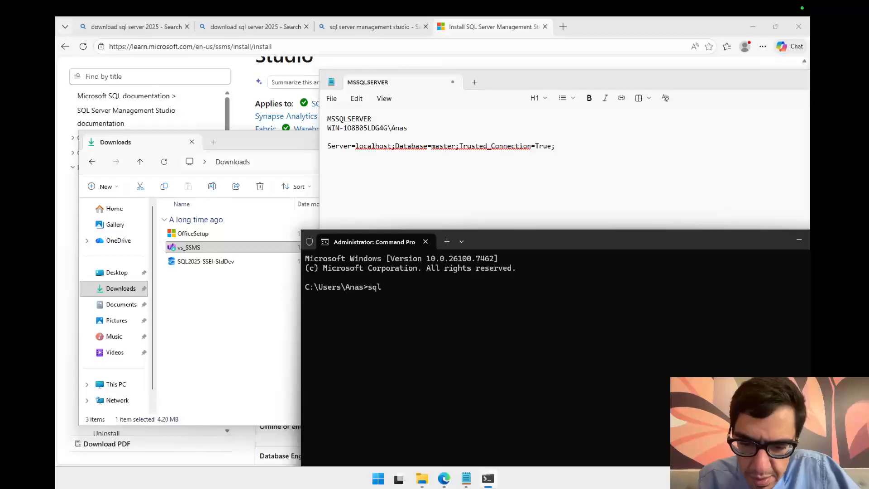
type("cmd")
key("Return")
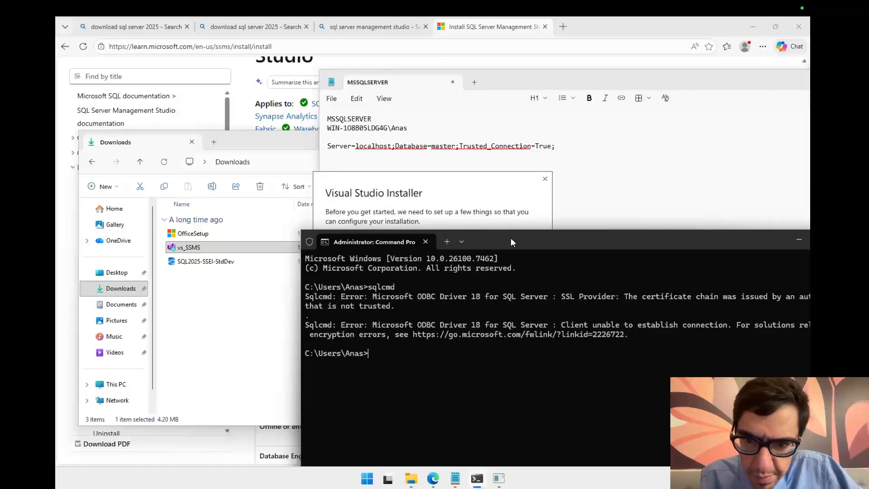
left_click_drag(511, 242, 374, 233)
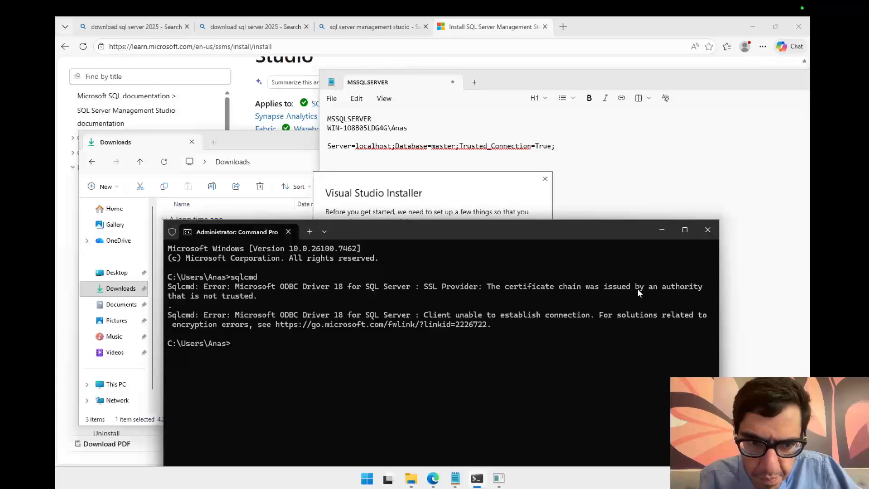
Step: Select the connection error text and start a new sqlcmd command with the -r switch
left_click_drag(242, 316, 479, 317)
left_click(525, 315)
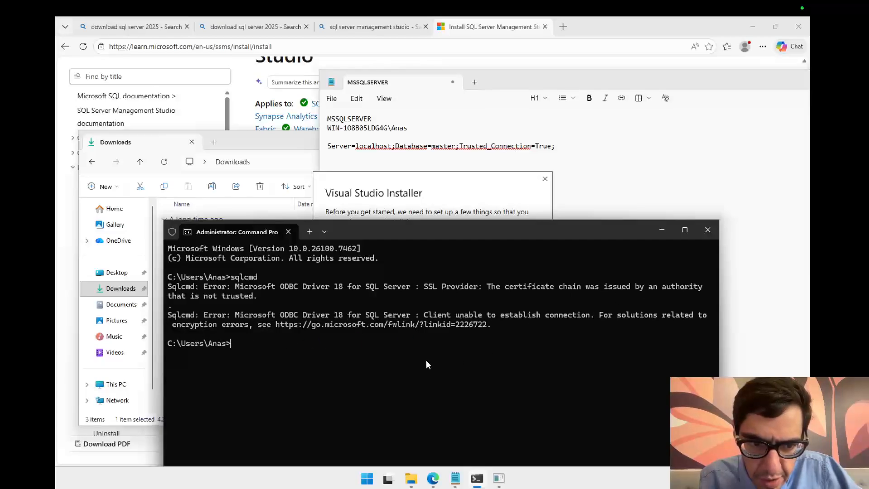
type("sqlcmd ")
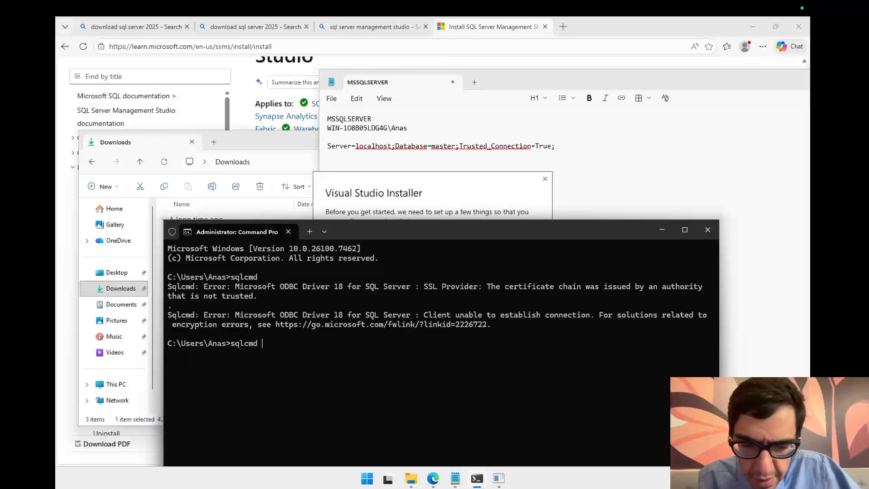
type("-r")
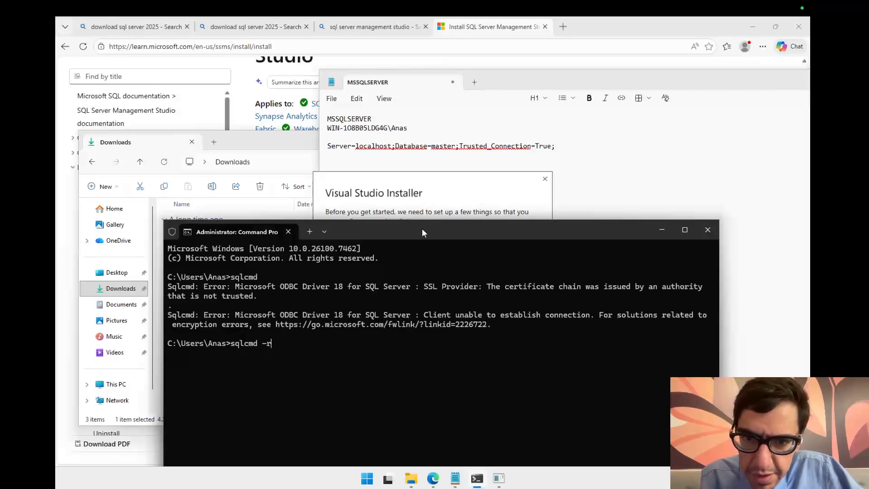
left_click_drag(422, 232, 407, 339)
left_click(534, 303)
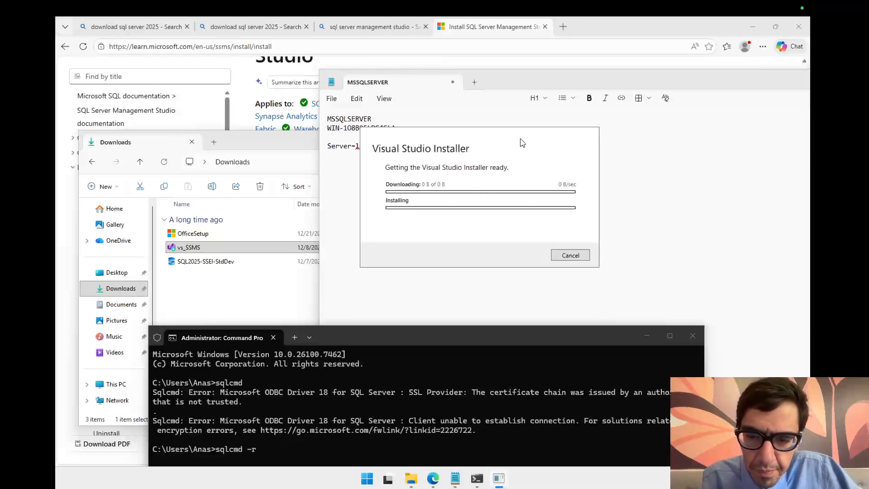
Step: Search the web in a new browser tab for sql cmd parameters, correcting the misspelled query
left_click_drag(343, 335, 286, 283)
left_click(435, 478)
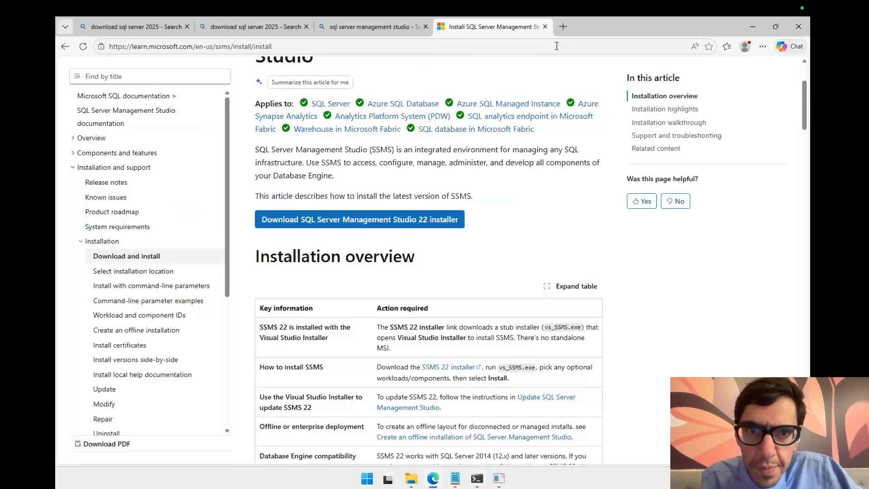
left_click(563, 26)
type("sql cm")
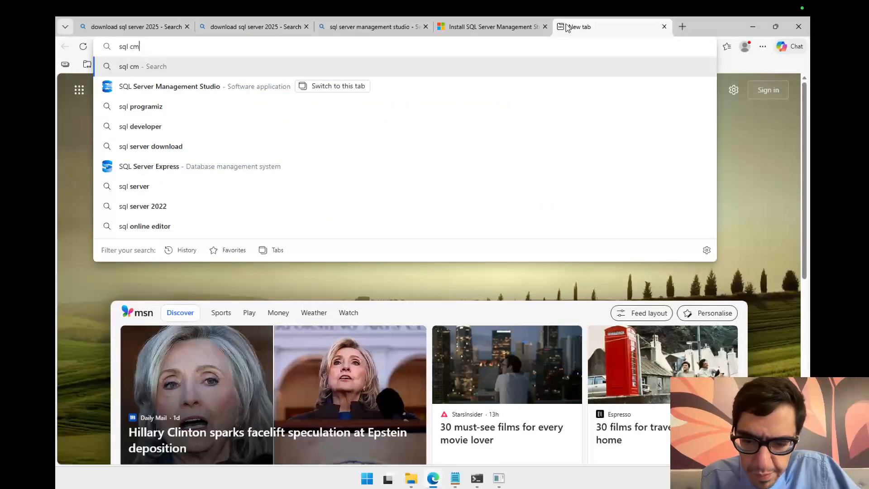
type("s  parame")
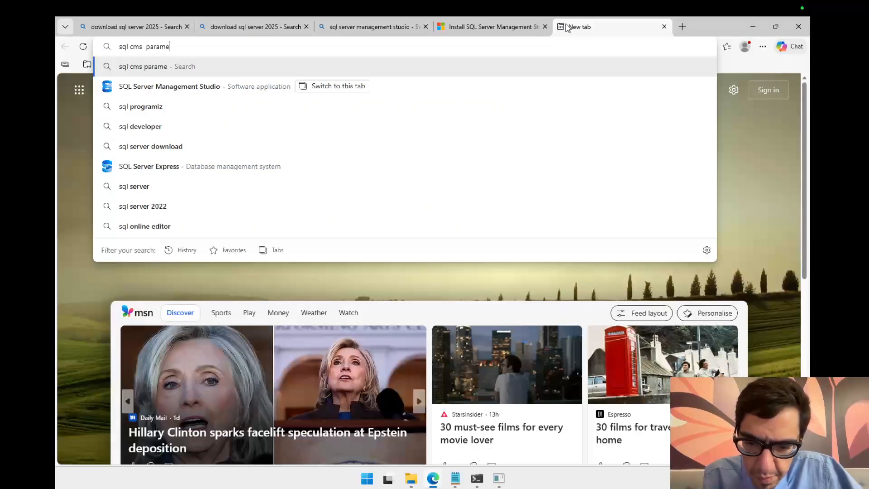
type("ters")
key("Return")
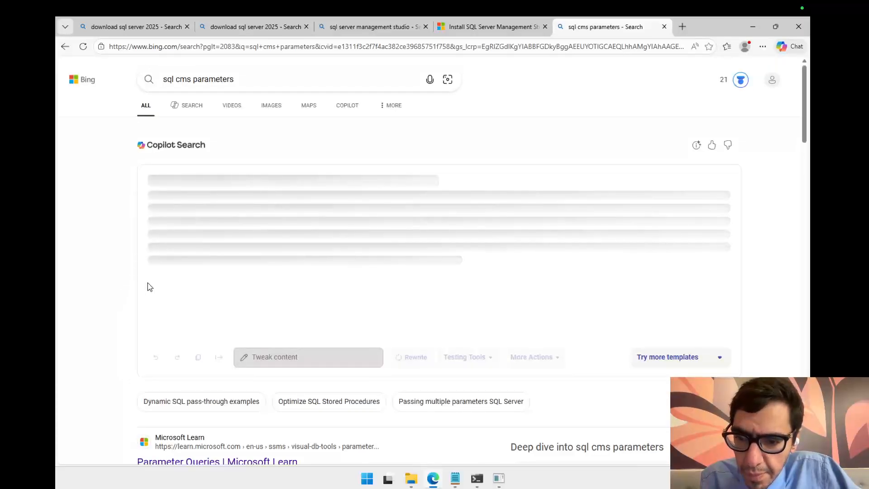
scroll(150, 287, "down", 2)
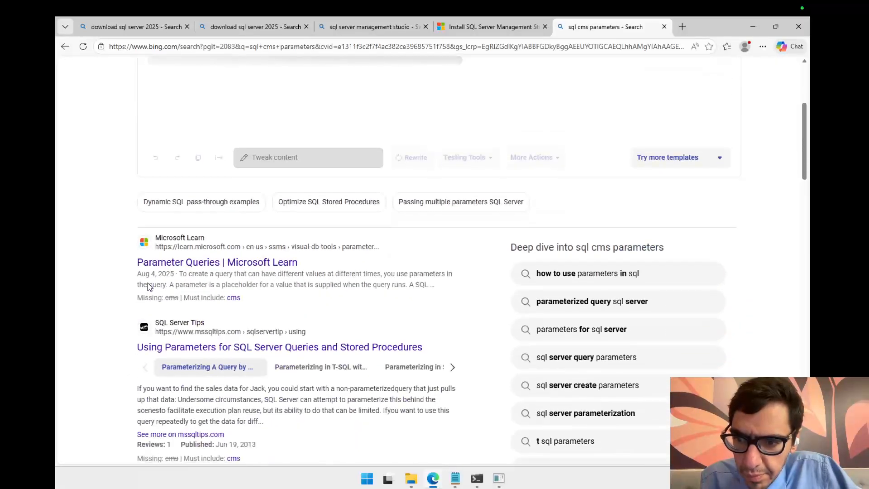
scroll(150, 287, "up", 2)
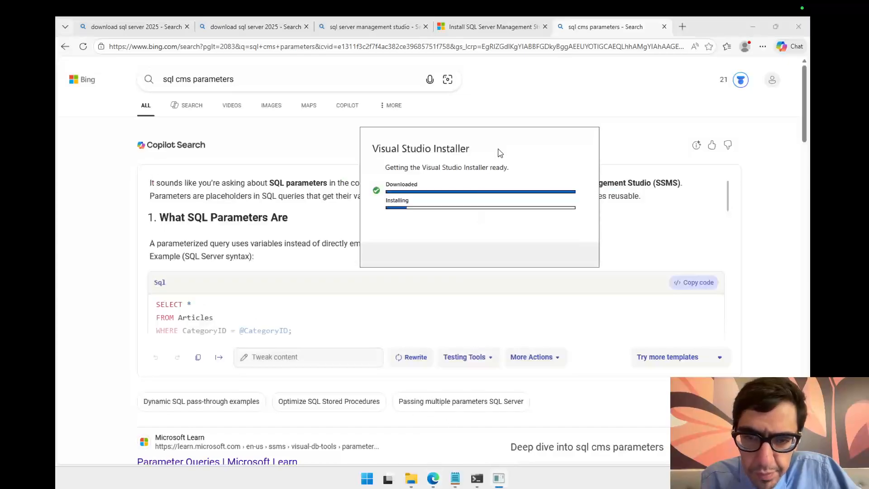
left_click_drag(499, 152, 579, 123)
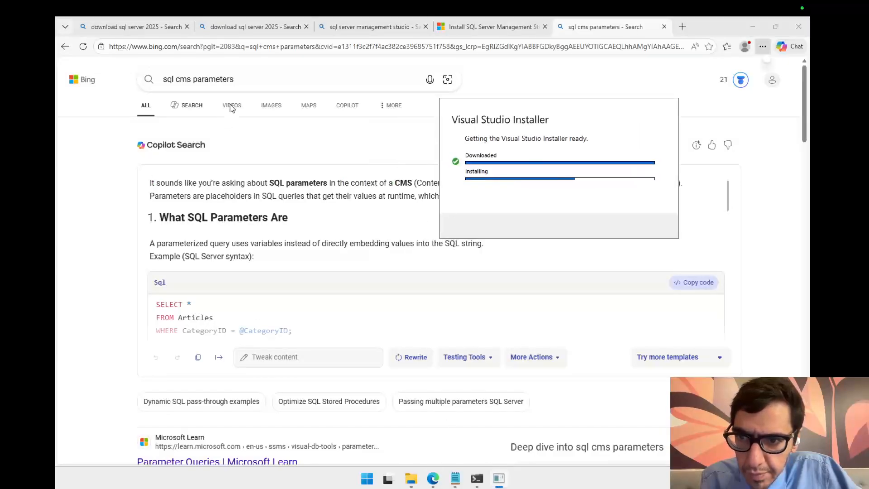
double_click(182, 77)
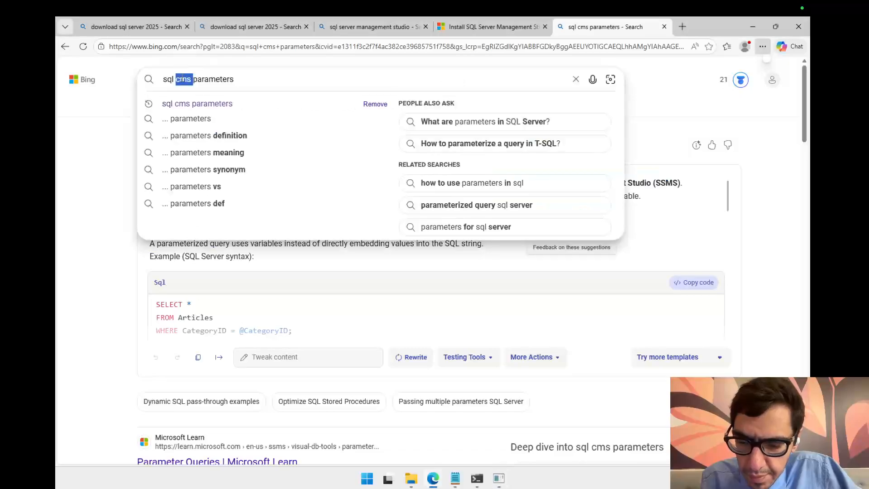
type("cmd")
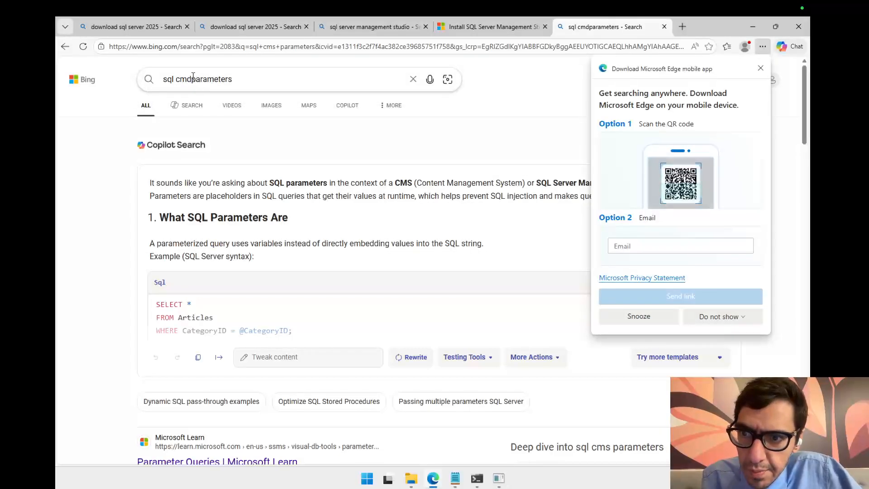
key("Return")
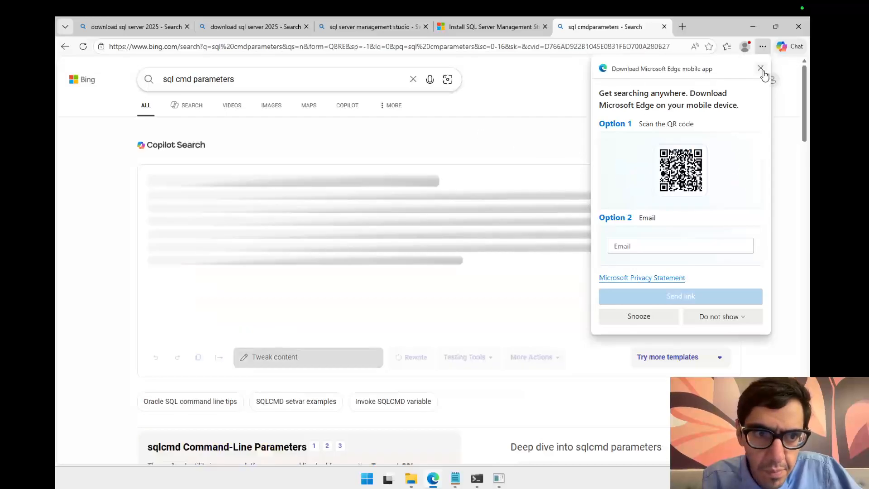
Step: Dismiss the Edge mobile app popup and examine the sqlcmd basic connection examples
left_click(762, 70)
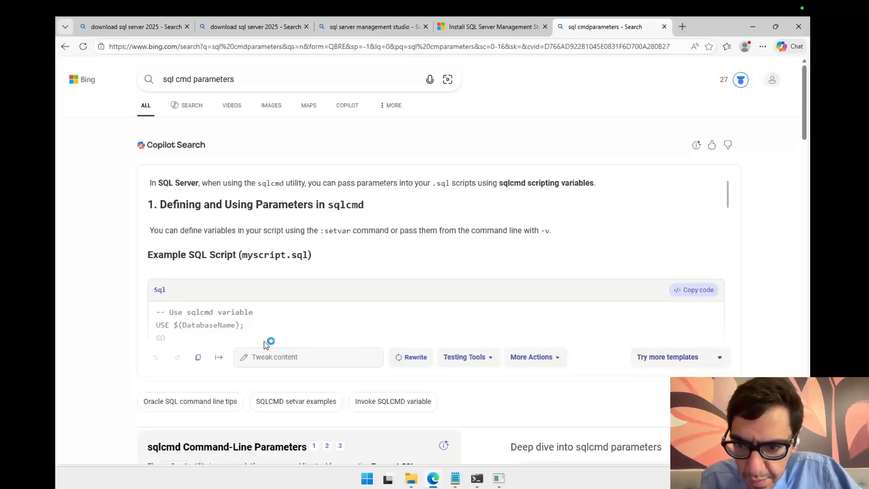
scroll(264, 341, "down", 6)
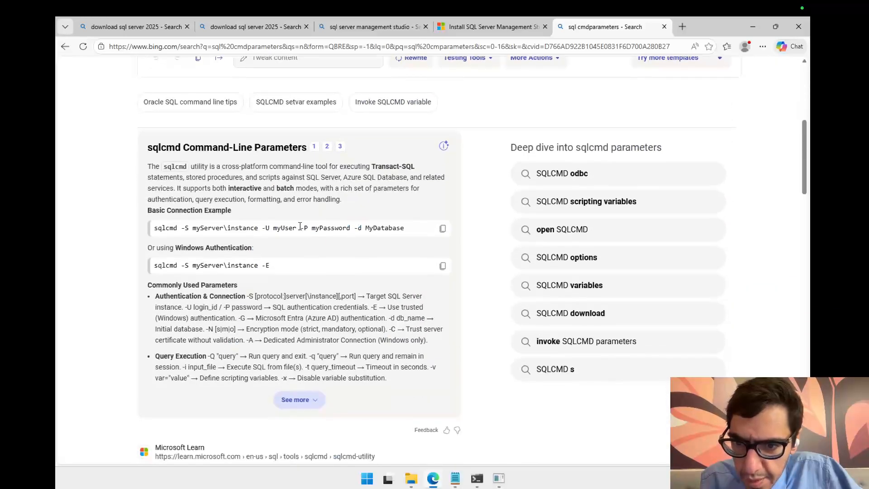
left_click_drag(296, 229, 168, 229)
left_click(338, 228)
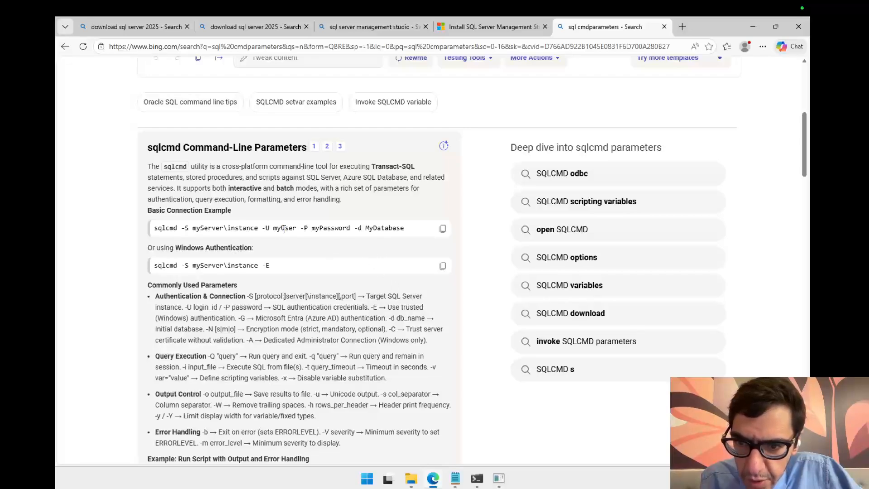
Step: Return to the Command Prompt and change the sqlcmd switch to -S for the server name
left_click(498, 478)
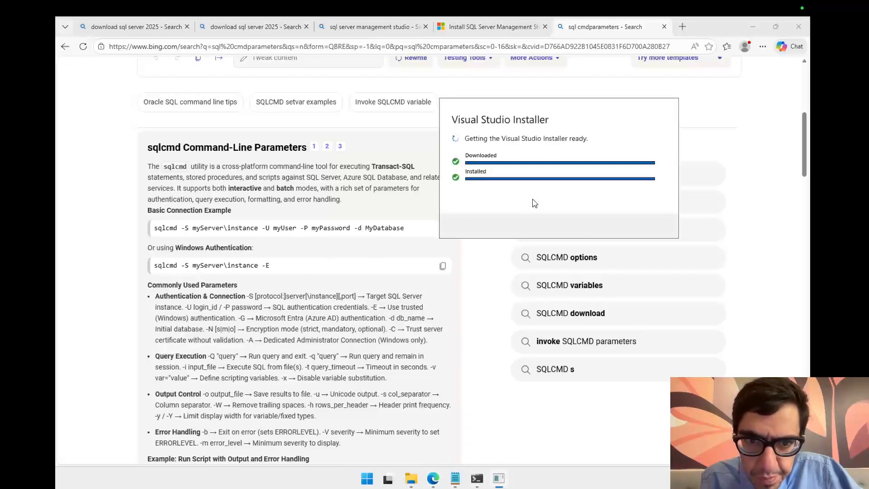
left_click_drag(563, 113, 687, 137)
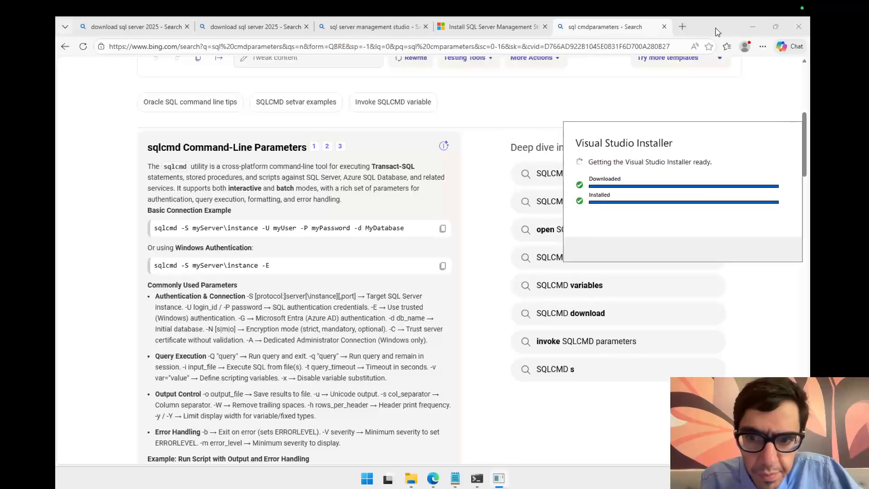
left_click_drag(716, 28, 399, 119)
left_click(578, 371)
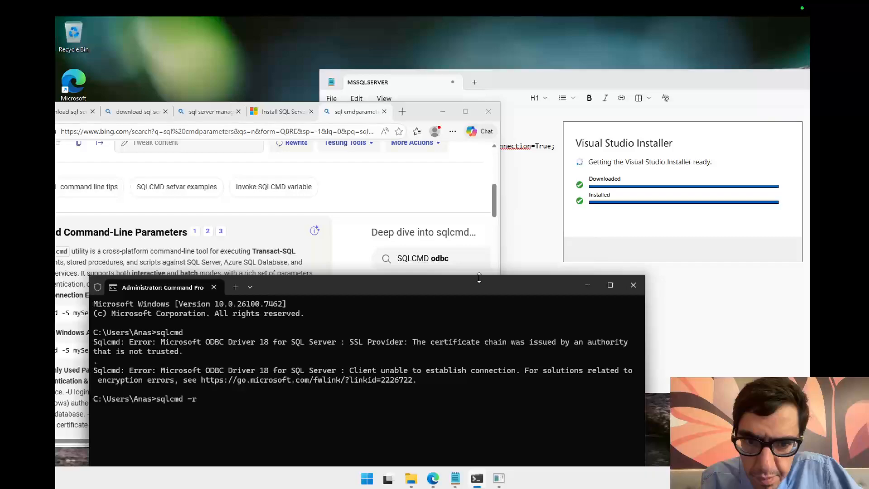
left_click_drag(479, 287, 601, 285)
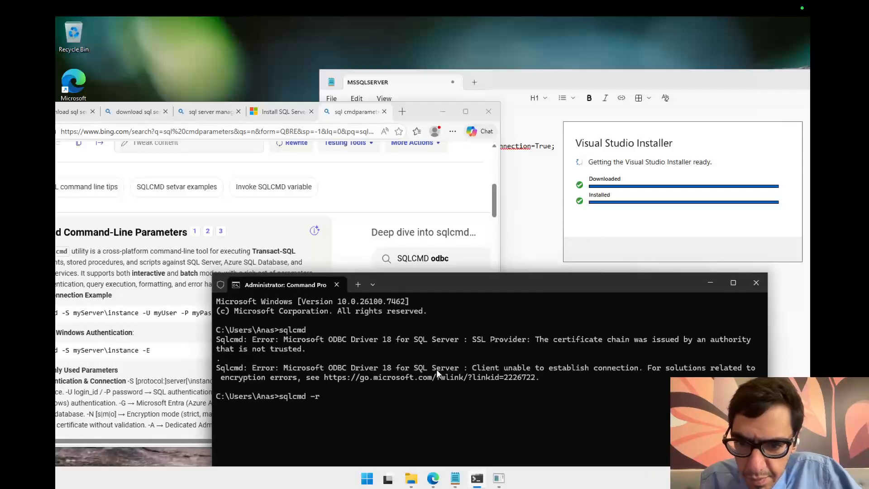
key("BackSpace")
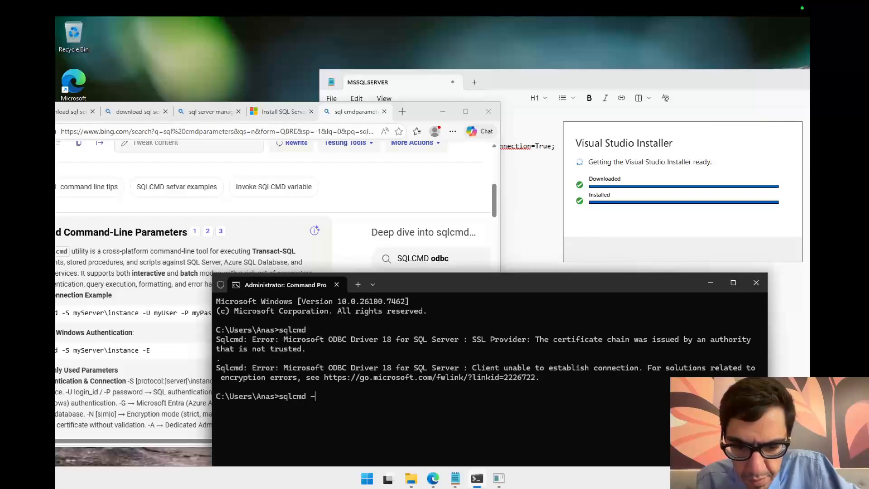
type("U")
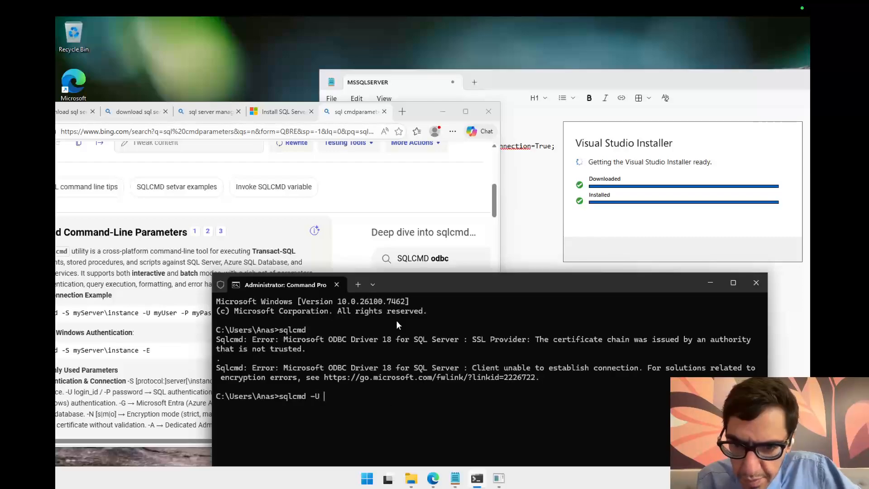
left_click_drag(436, 283, 459, 278)
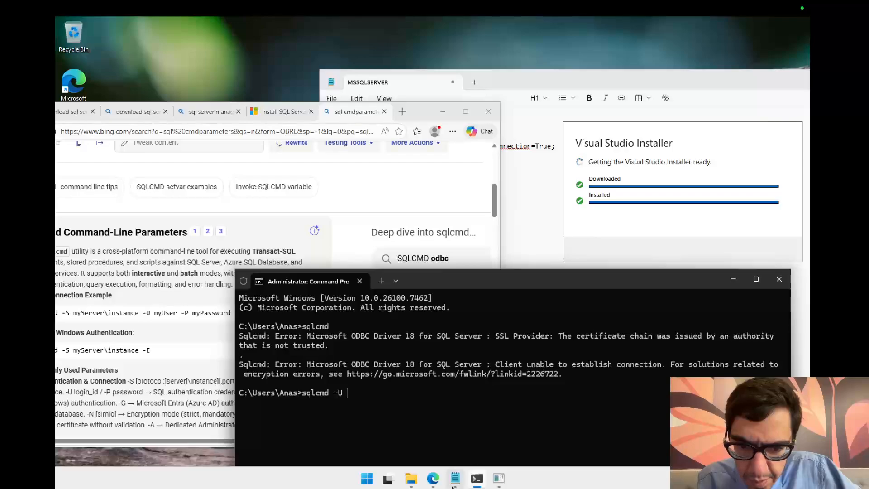
left_click(454, 479)
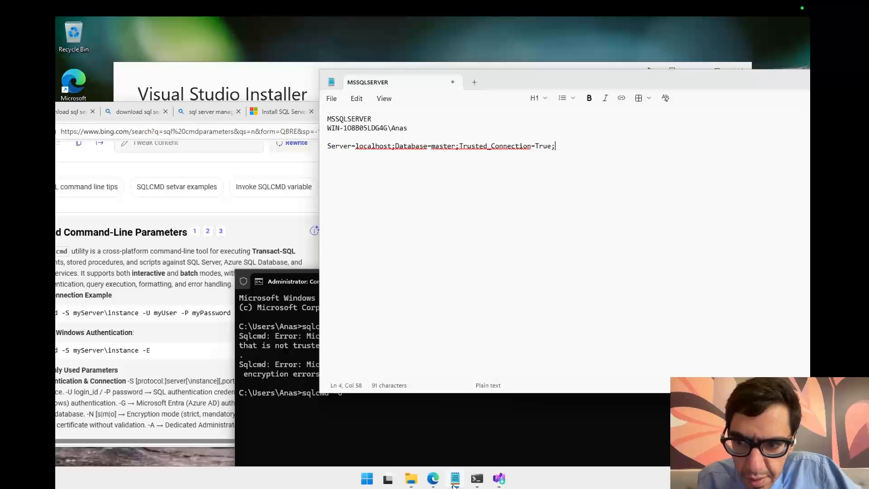
left_click(412, 429)
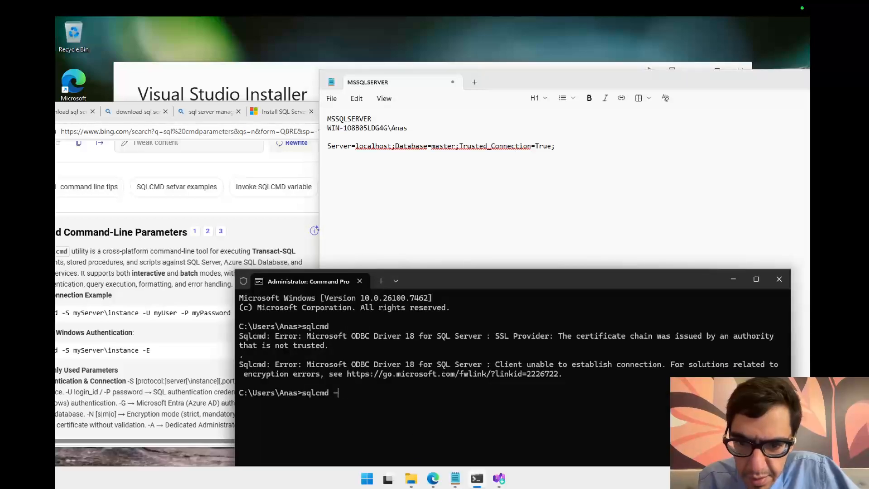
type("W")
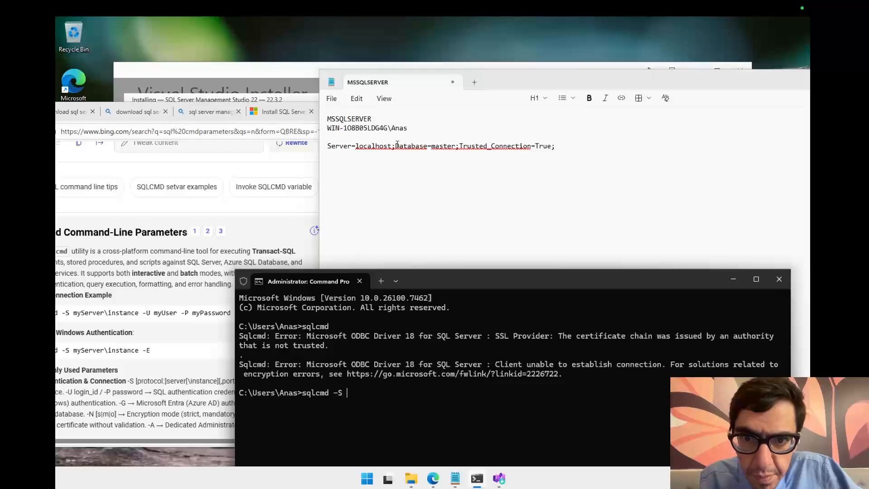
Step: Copy the computer-and-user name line from the notes and paste it as the -S server value in the sqlcmd command, then run it
left_click_drag(412, 128, 328, 128)
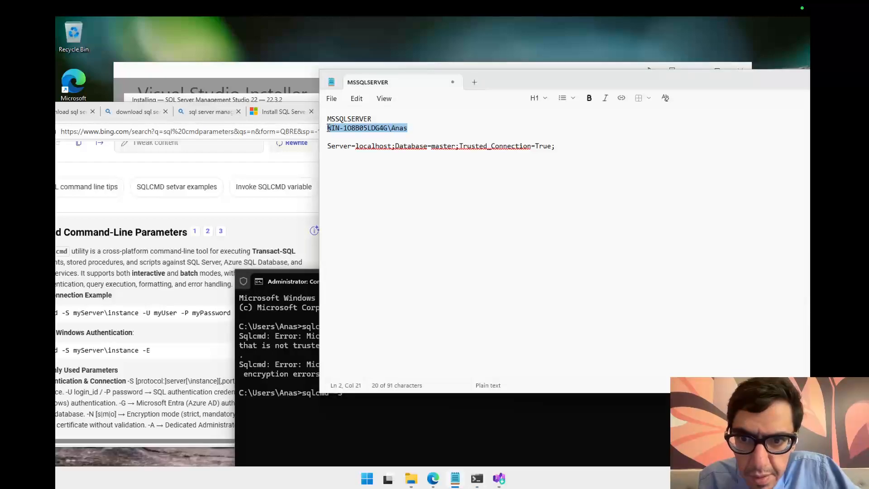
right_click(357, 129)
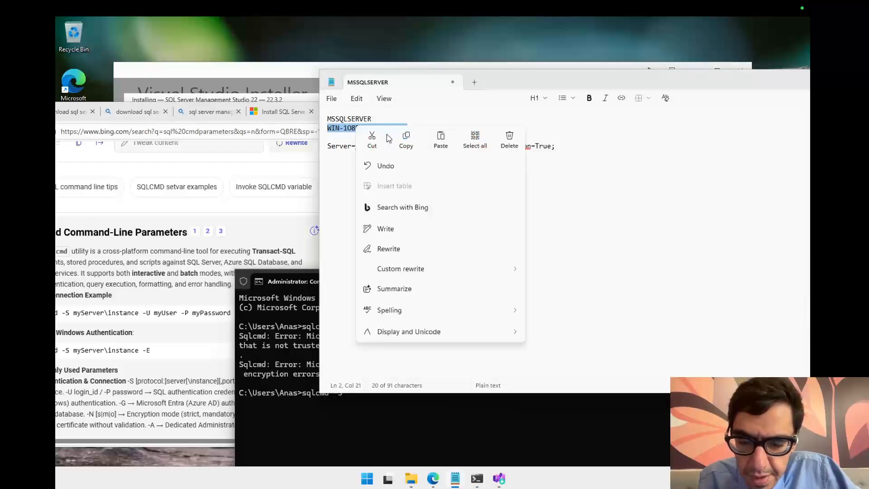
left_click(404, 148)
left_click(298, 393)
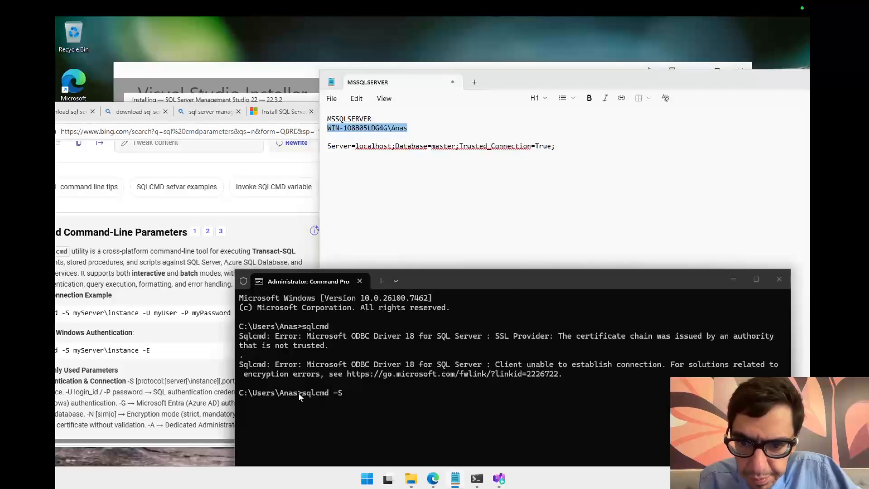
type("WIN-1O8B05LDG4G\\Anas")
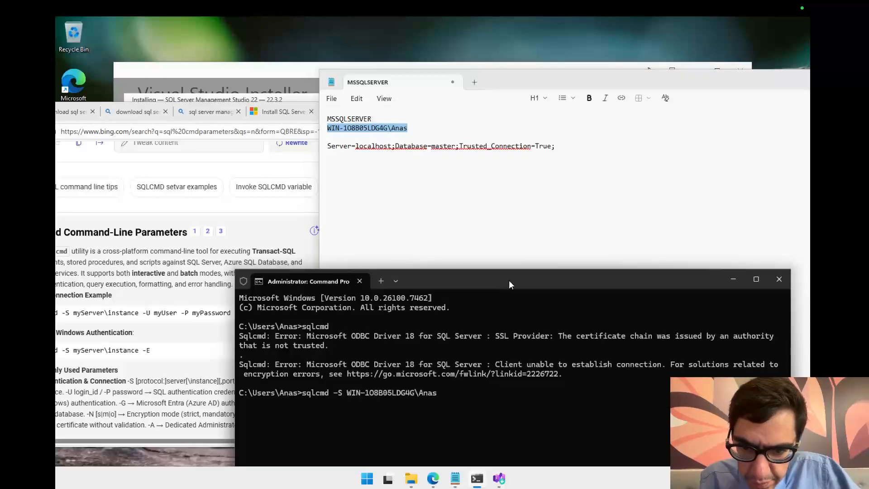
left_click_drag(509, 280, 392, 164)
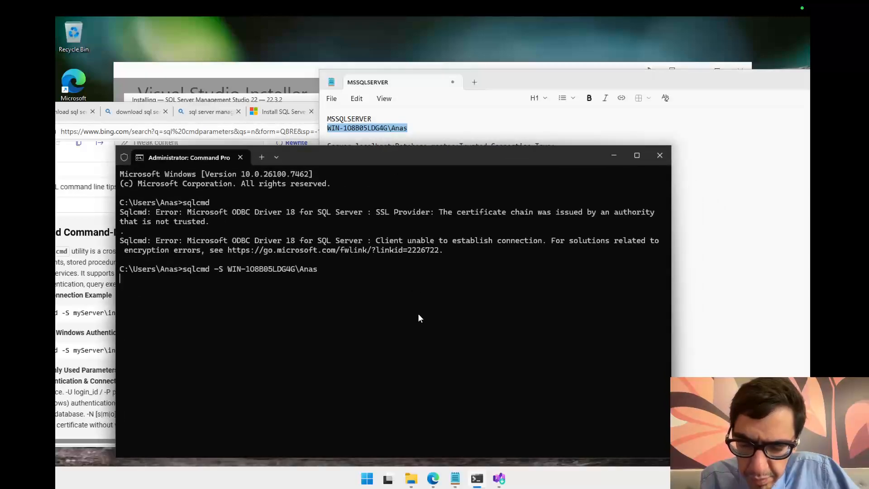
Step: Switch to the SSMS installer, review the individual components and workloads, and start the installation while downloading
left_click(500, 479)
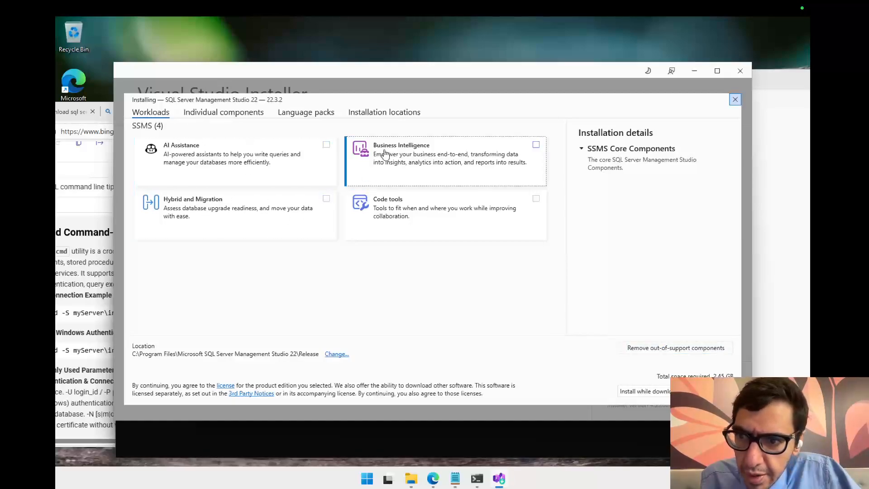
left_click(223, 111)
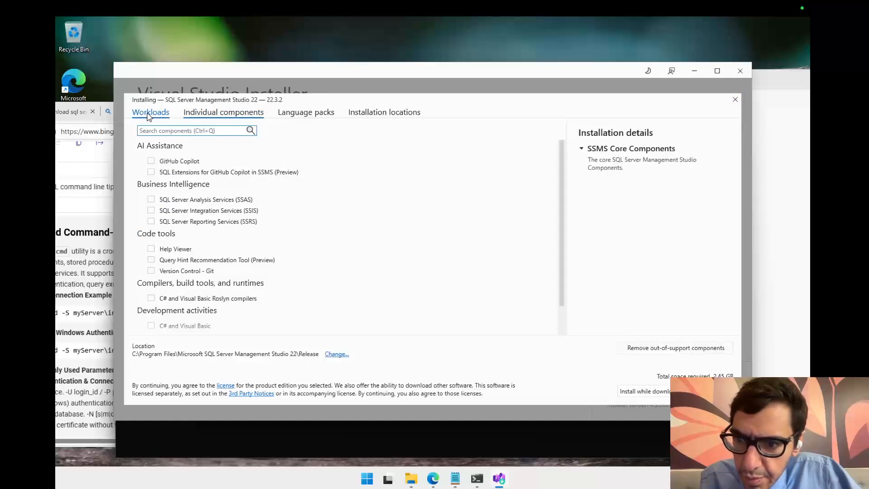
left_click(148, 116)
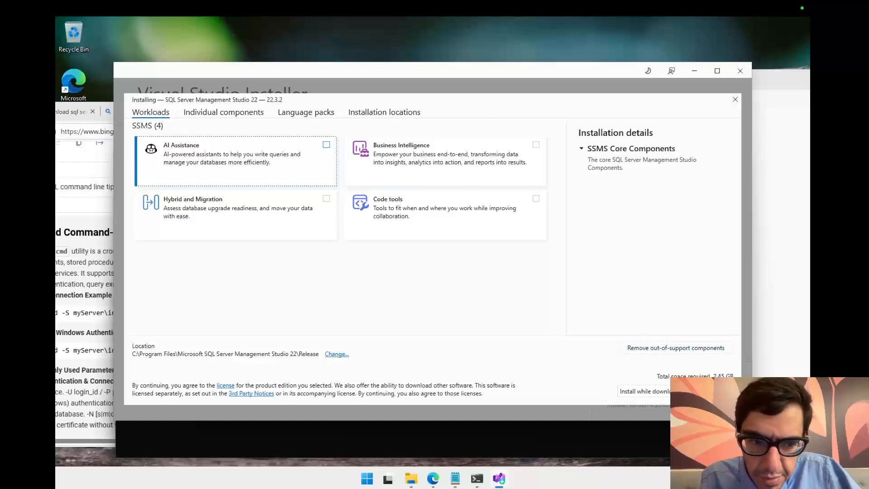
left_click(716, 391)
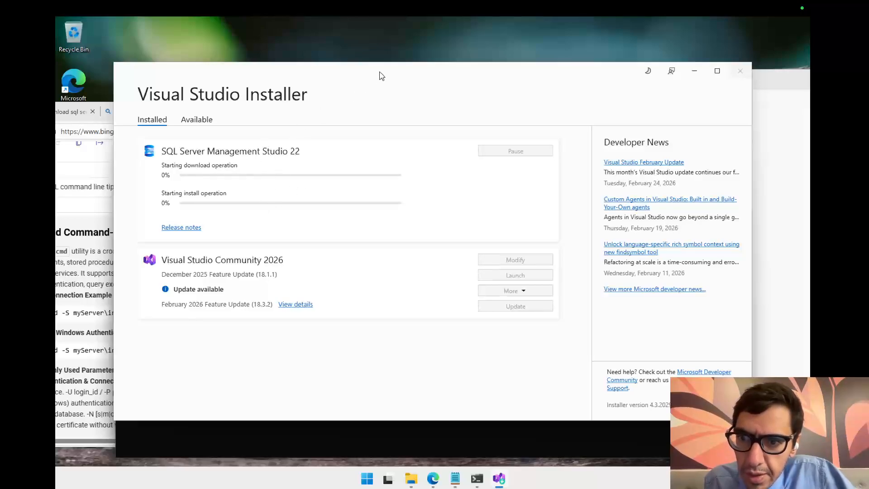
left_click_drag(380, 75, 543, 88)
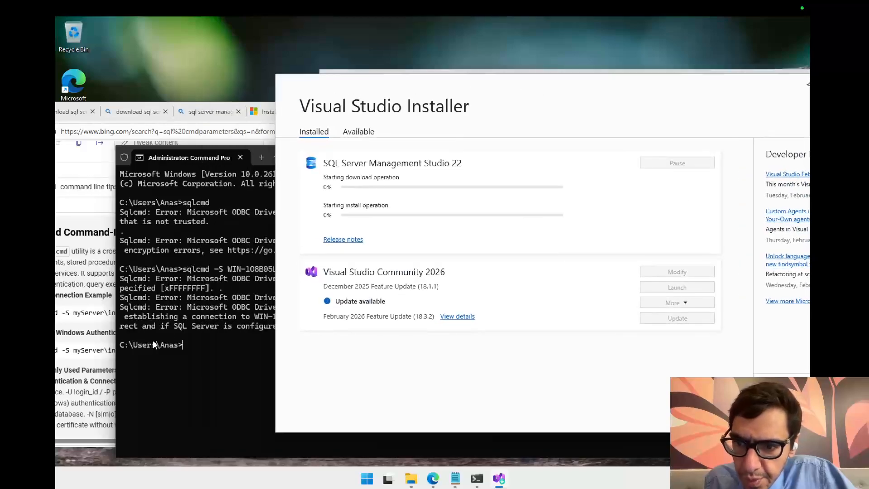
Step: Recall the previous sqlcmd command after the connection error and append a -U switch
left_click(178, 345)
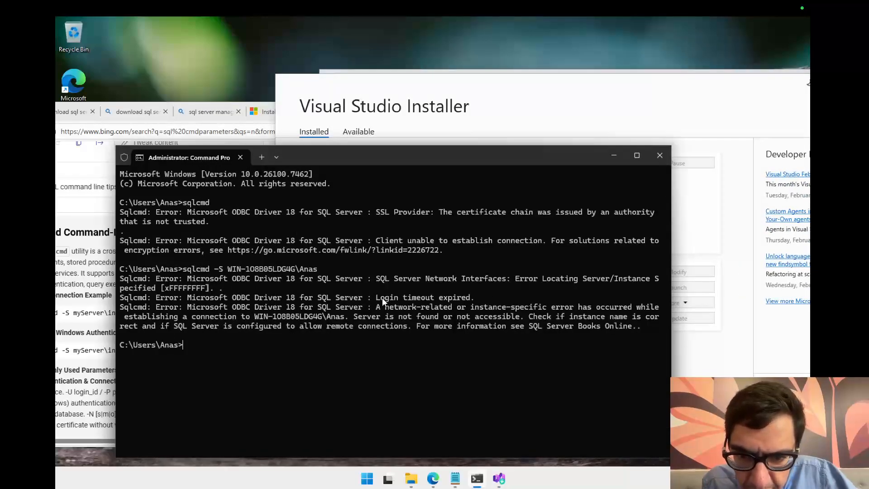
left_click_drag(417, 297, 452, 299)
left_click(262, 360)
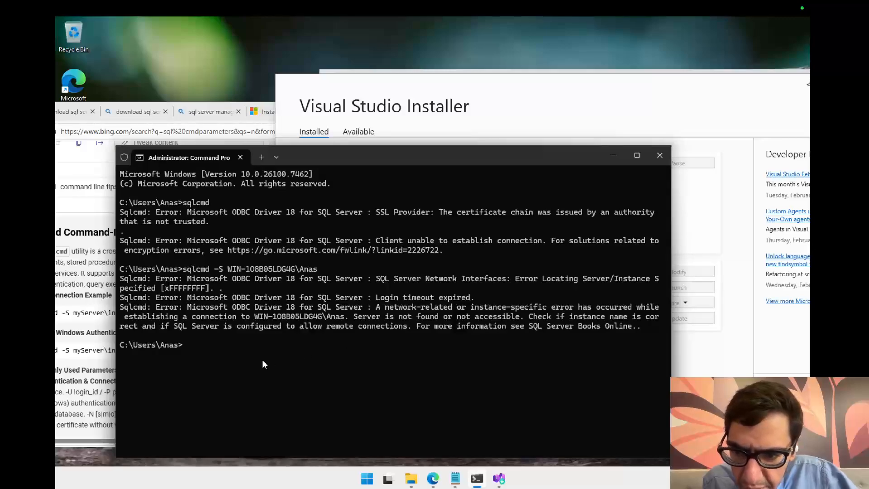
key("Up")
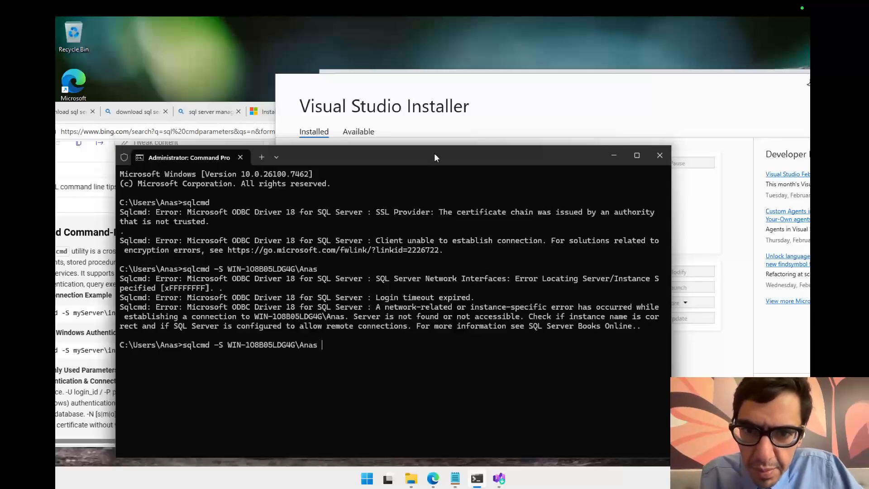
left_click_drag(434, 154, 581, 132)
type("-")
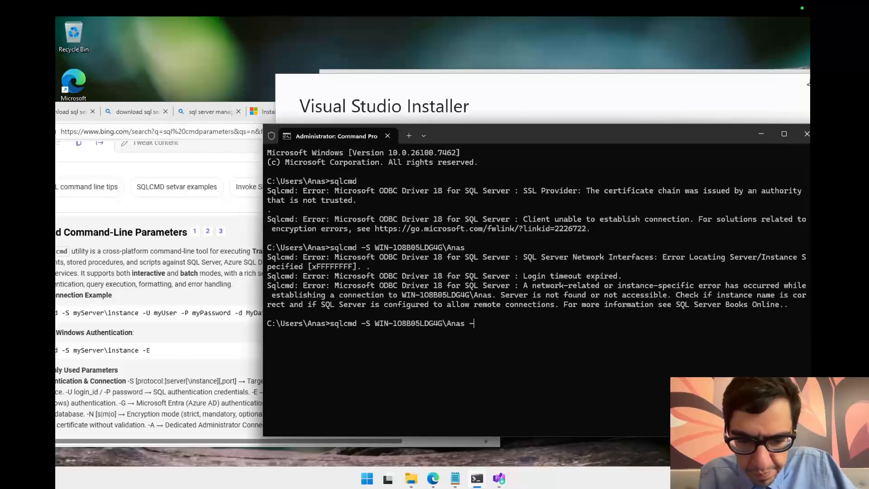
type("U")
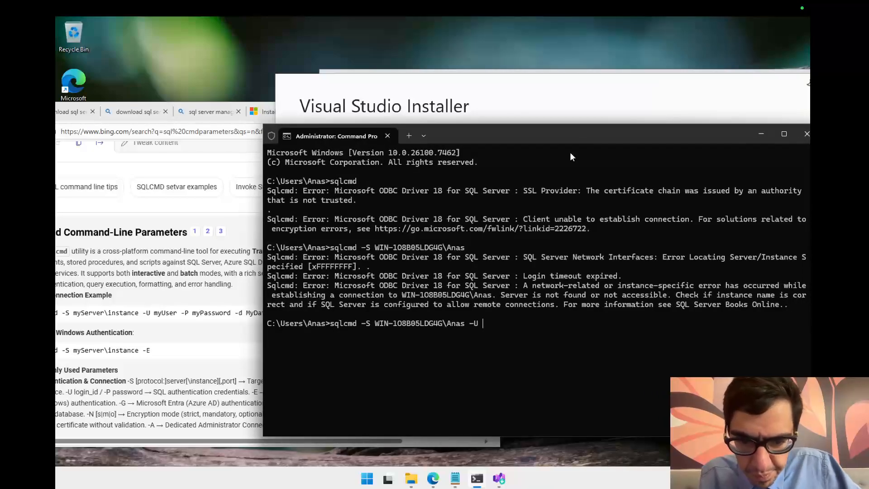
Step: Copy the MSSQLSERVER instance name from the notes
left_click(452, 479)
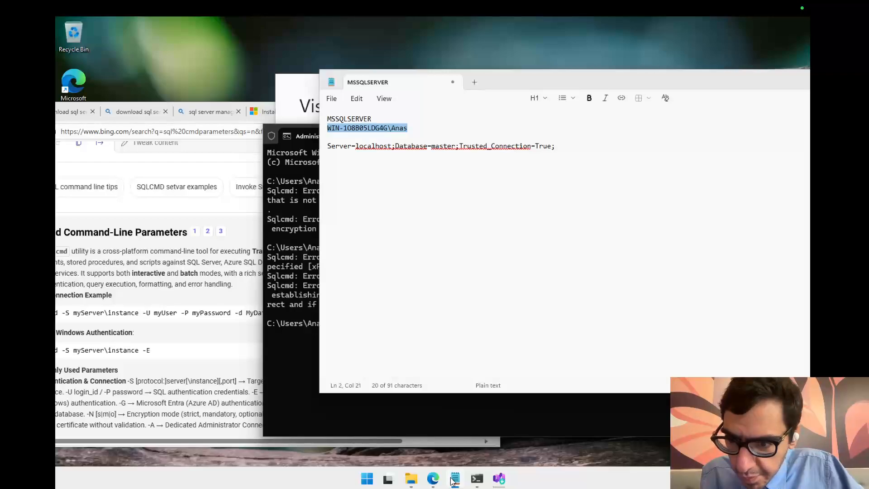
double_click(339, 118)
right_click(340, 120)
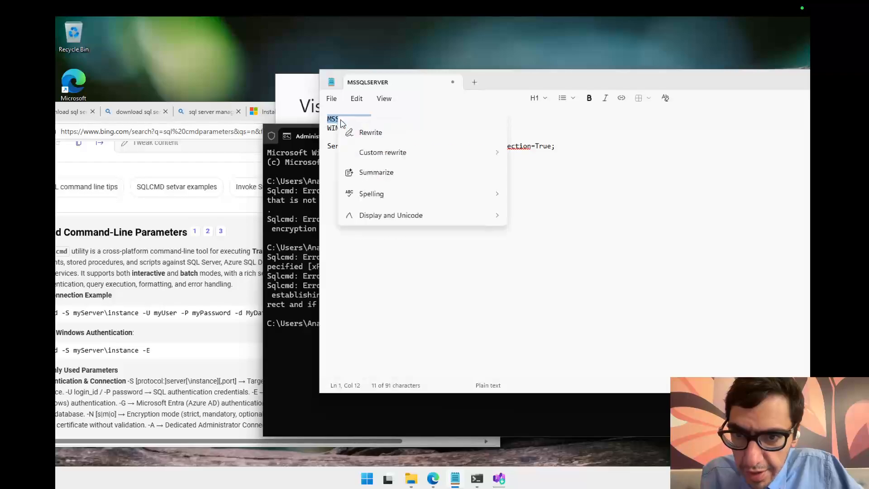
left_click(327, 145)
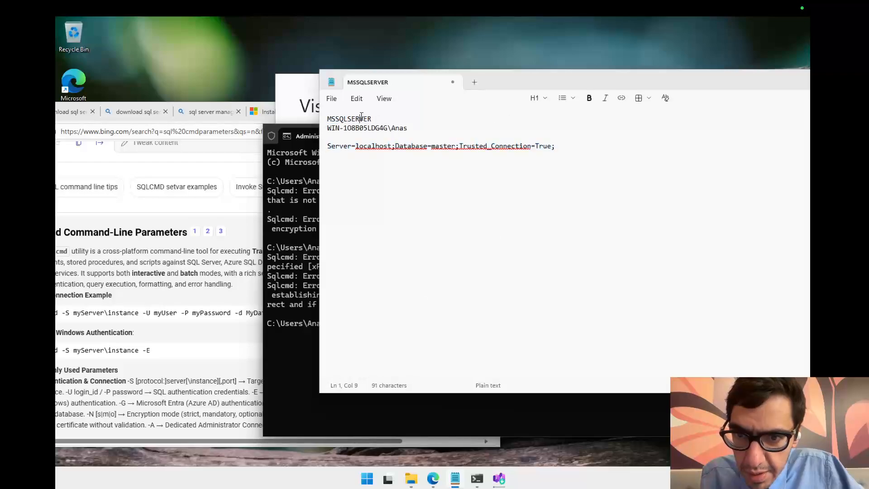
double_click(362, 118)
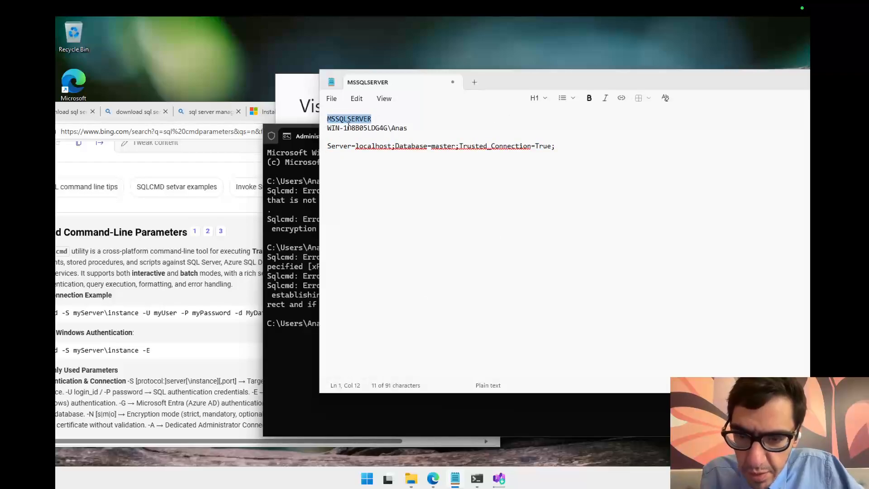
right_click(359, 119)
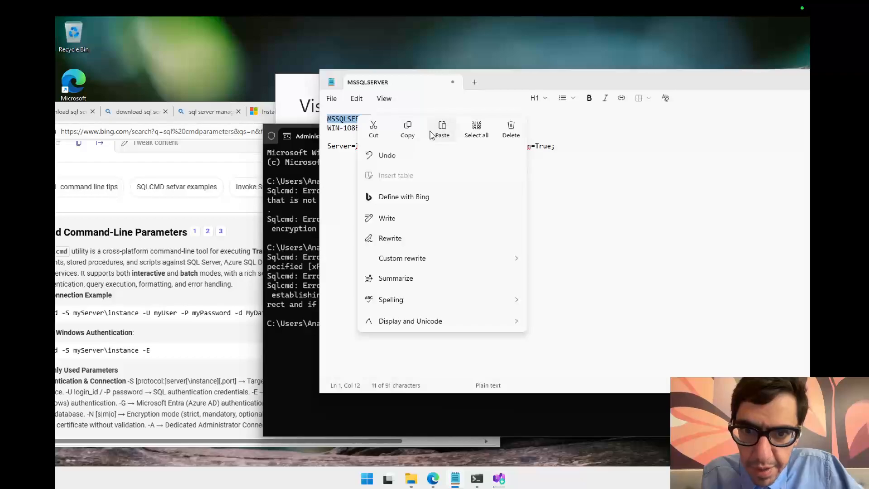
left_click(415, 137)
Step: Rewrite the command as sqlcmd -S MSSQLSERVER -U followed by the computer-and-user name, removing the extra -U, and run it
left_click(311, 261)
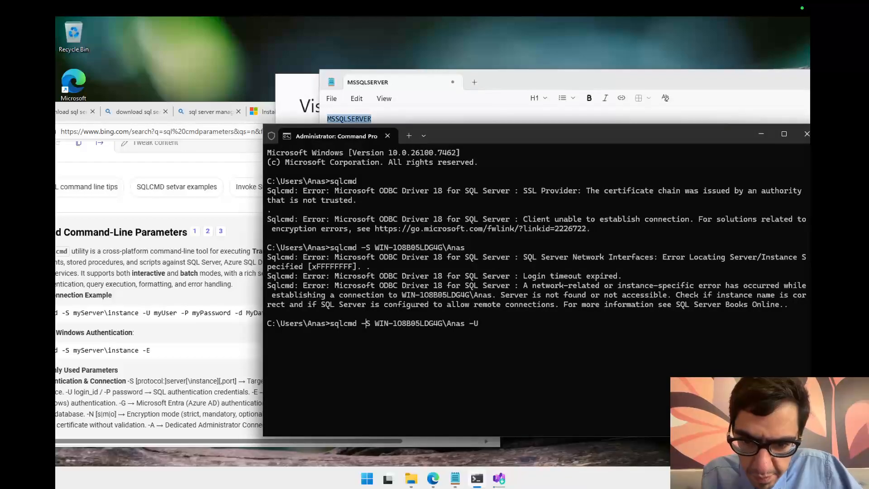
key("ctrl+v")
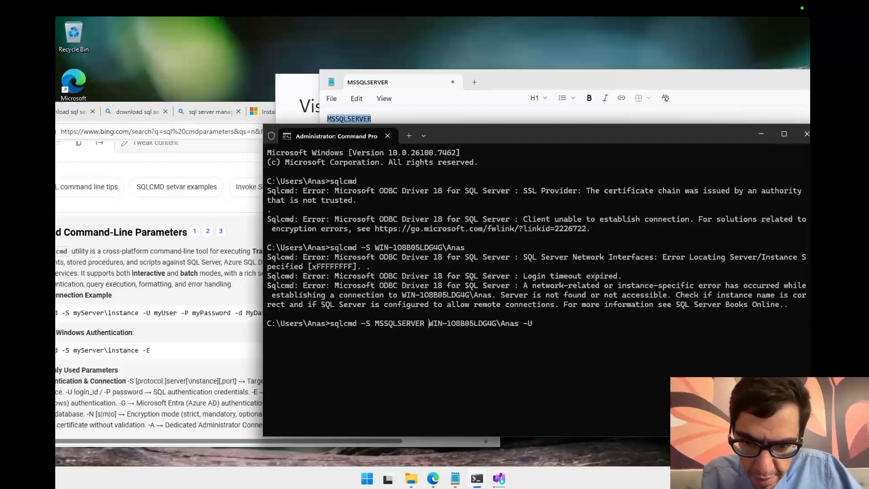
type("-U")
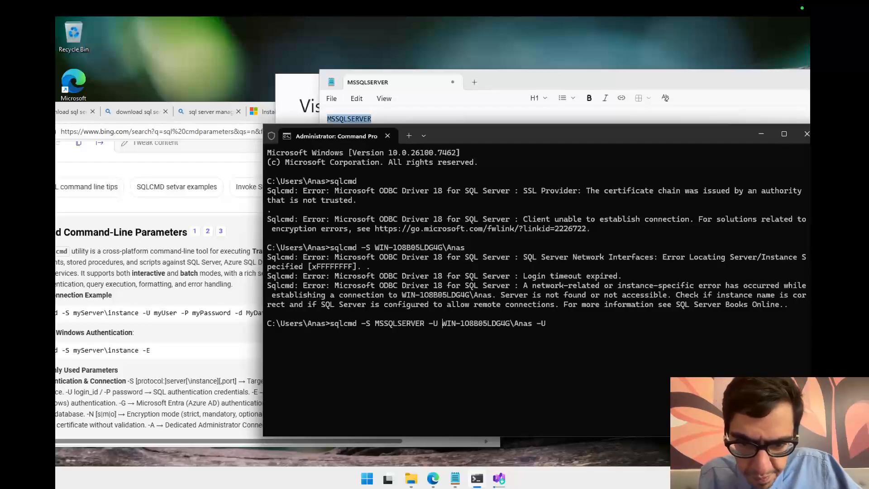
key("Right")
key("Right")
key("Right")
key("Right")
key("Right")
key("Right")
key("Right")
key("Delete")
key("Delete")
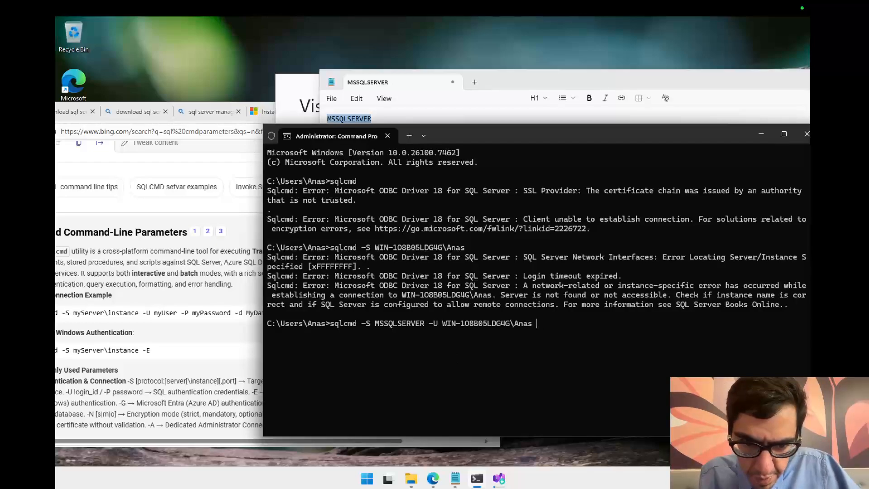
key("Return")
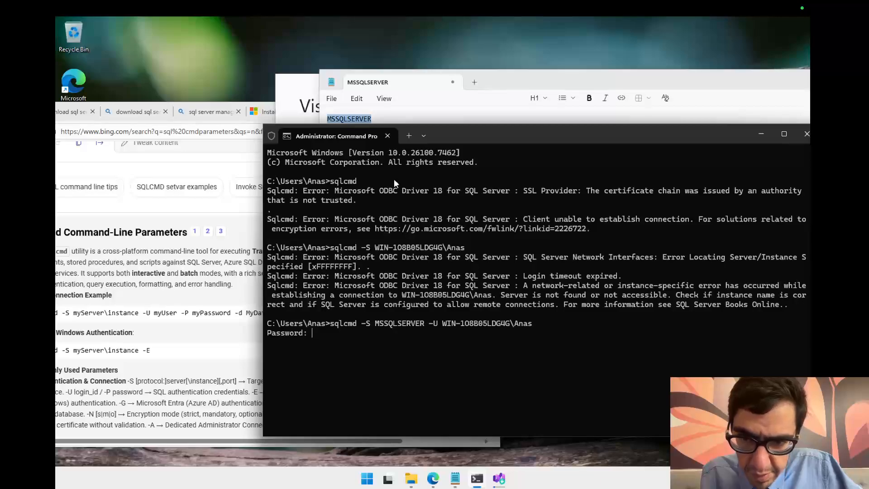
Step: Submit the sqlcmd password prompt without entering a password
left_click_drag(475, 136, 397, 156)
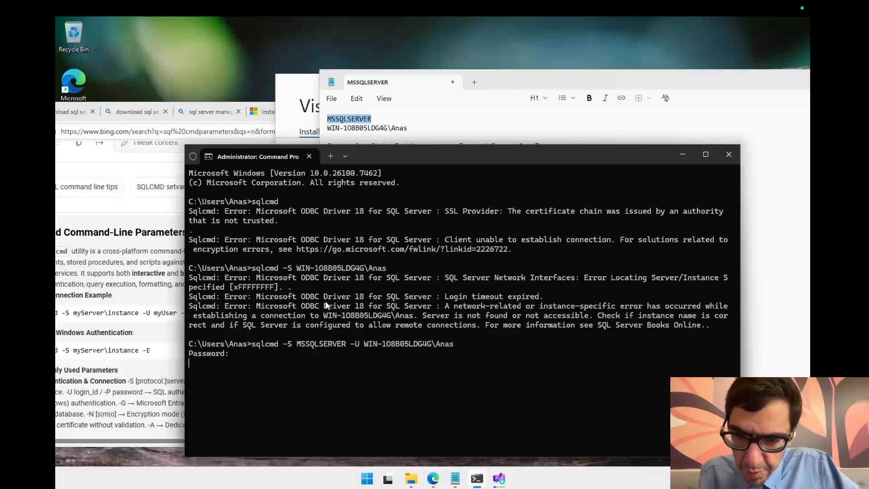
left_click_drag(468, 153, 439, 115)
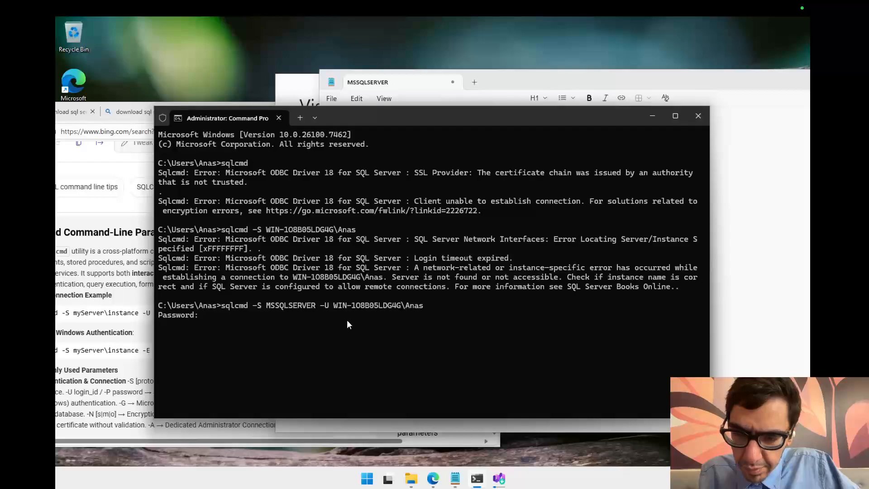
key("Return")
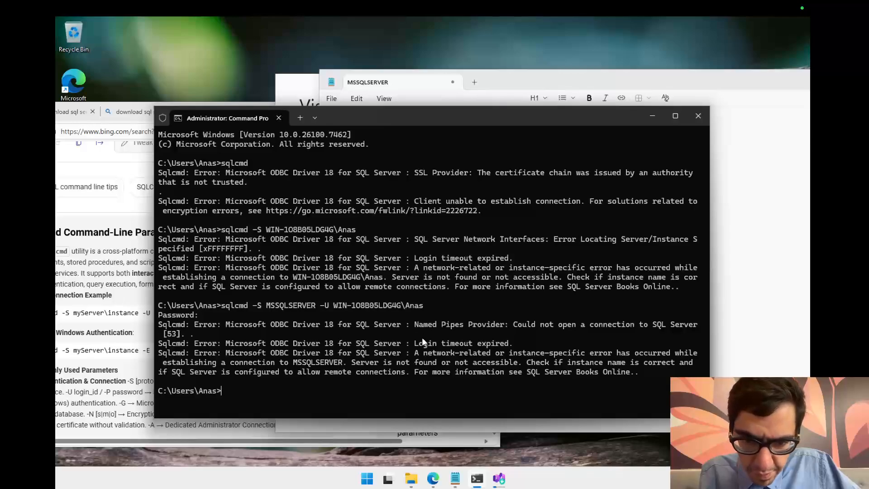
Step: Examine the named pipes connection error messages returned by sqlcmd
left_click_drag(421, 337, 455, 351)
left_click(582, 327)
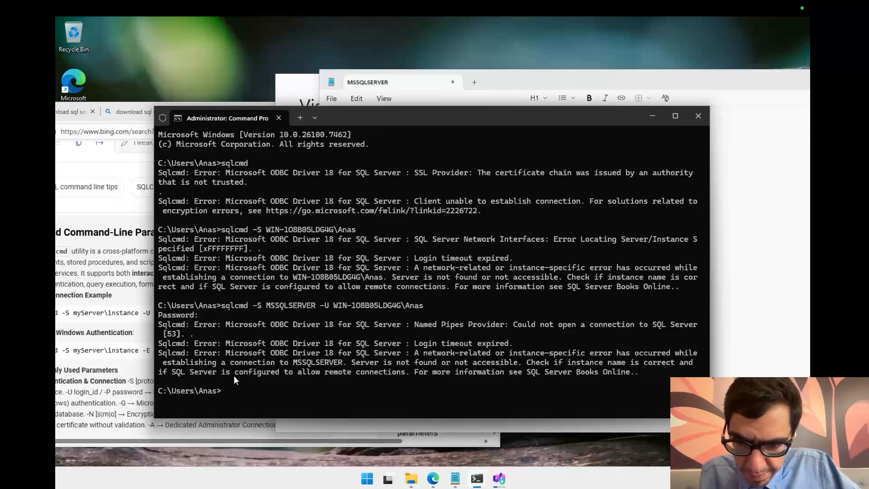
left_click_drag(234, 372, 338, 373)
left_click(340, 373)
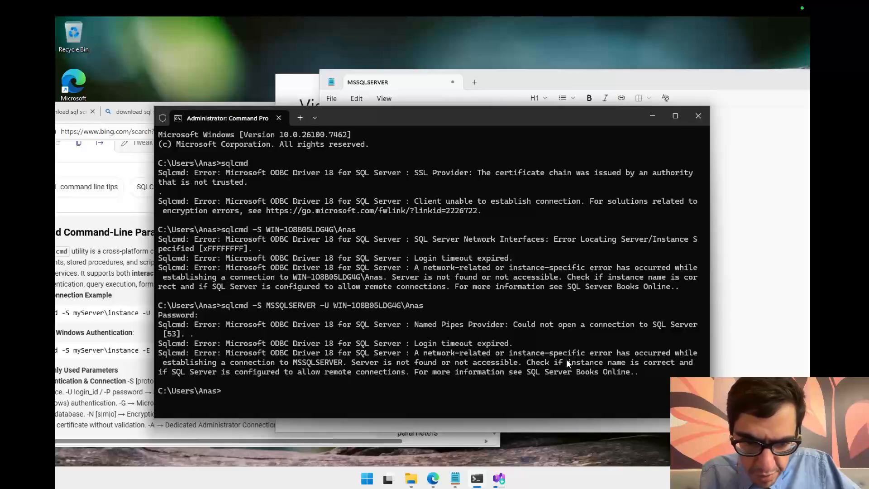
left_click_drag(526, 362, 401, 372)
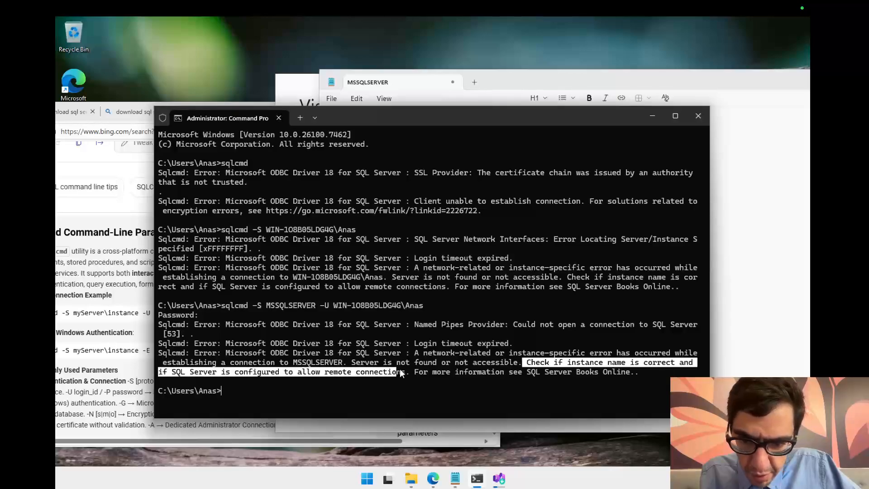
left_click(290, 400)
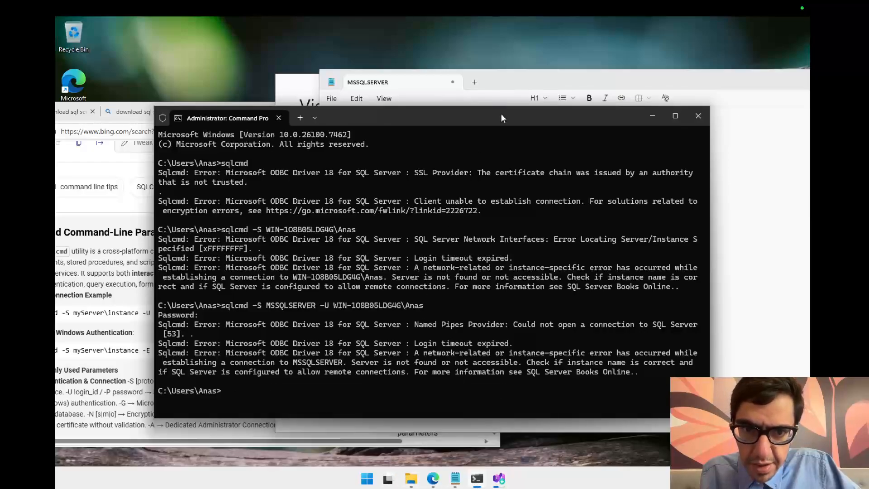
Step: Switch to the Visual Studio Installer to check the SQL Server Management Studio 22 download and install progress
left_click_drag(500, 114, 536, 97)
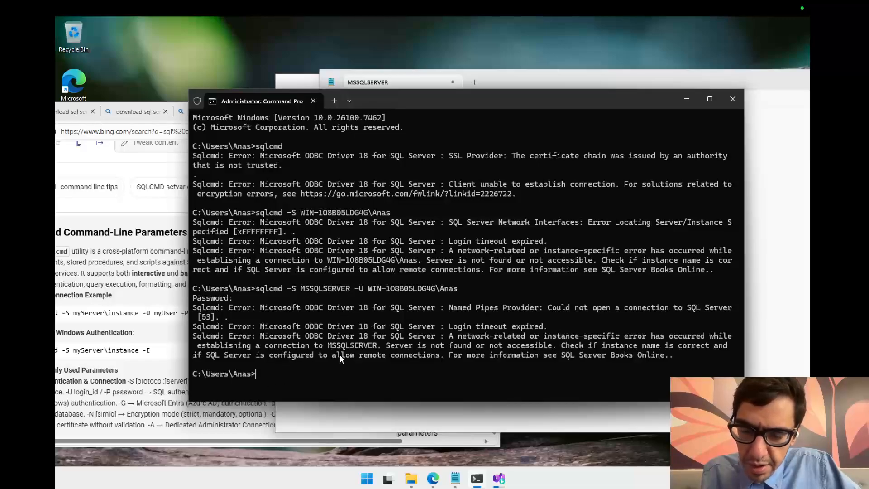
left_click_drag(546, 100, 519, 94)
left_click(503, 474)
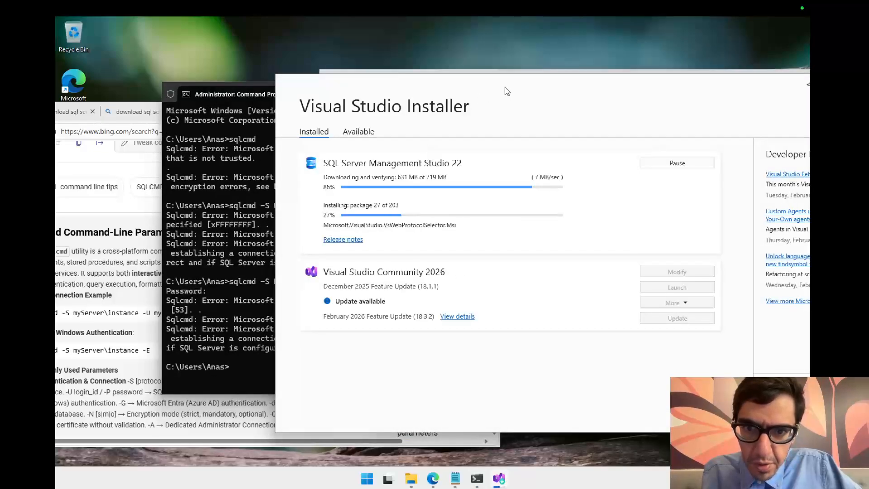
left_click_drag(495, 85, 549, 74)
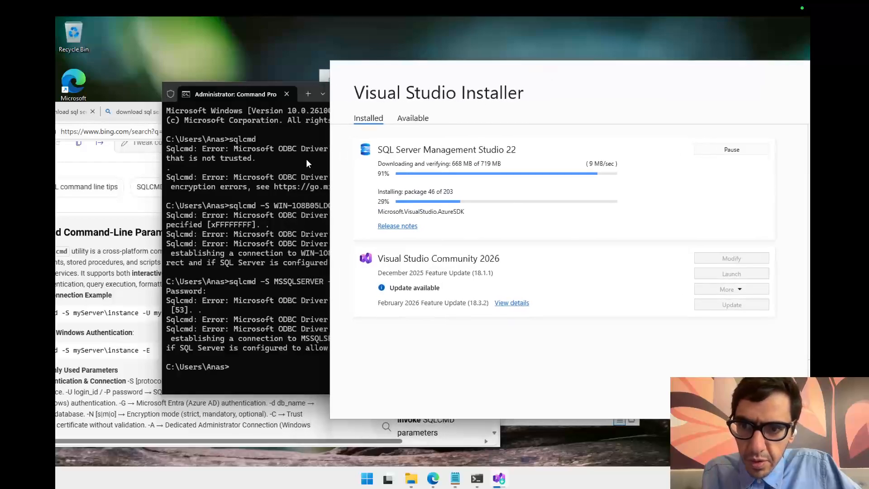
Step: Recall the previous sqlcmd command in the Command Prompt, briefly appending a -P option and removing it again
left_click(297, 190)
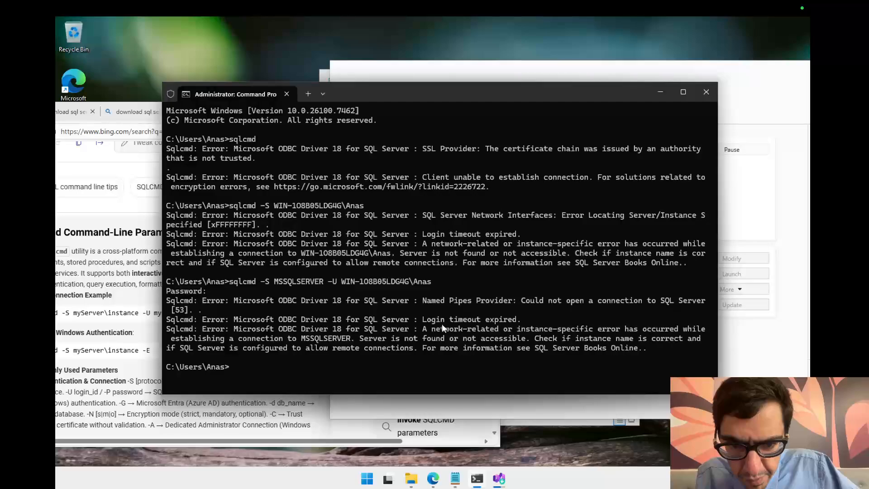
left_click_drag(482, 322, 485, 322)
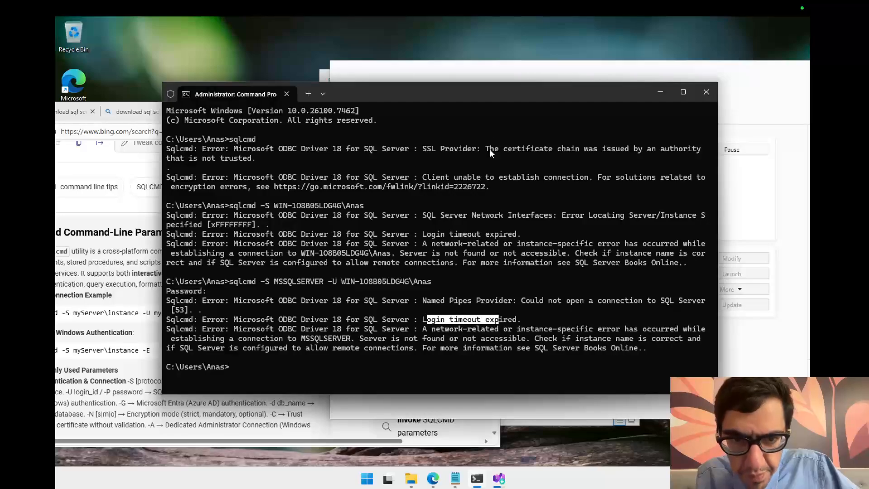
mouse_move(510, 95)
left_mouse_down()
mouse_move(517, 159)
mouse_move(506, 111)
left_mouse_up()
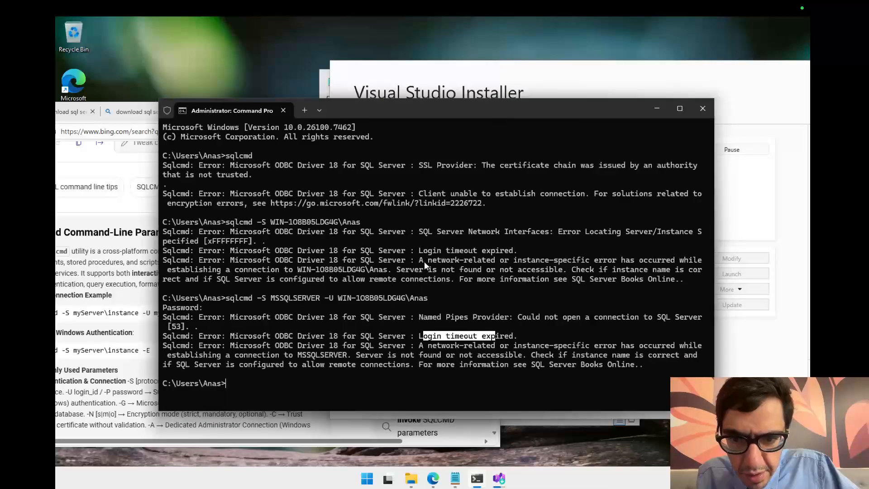
left_click(395, 306)
key("Up")
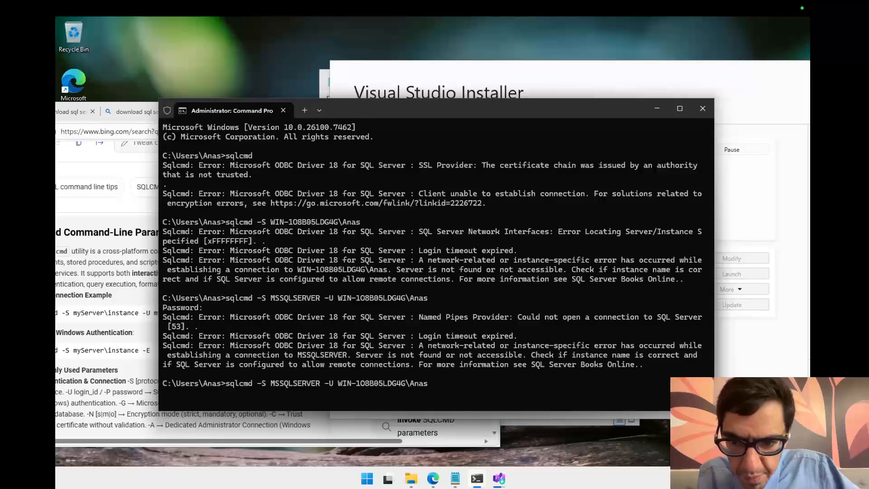
type("-P")
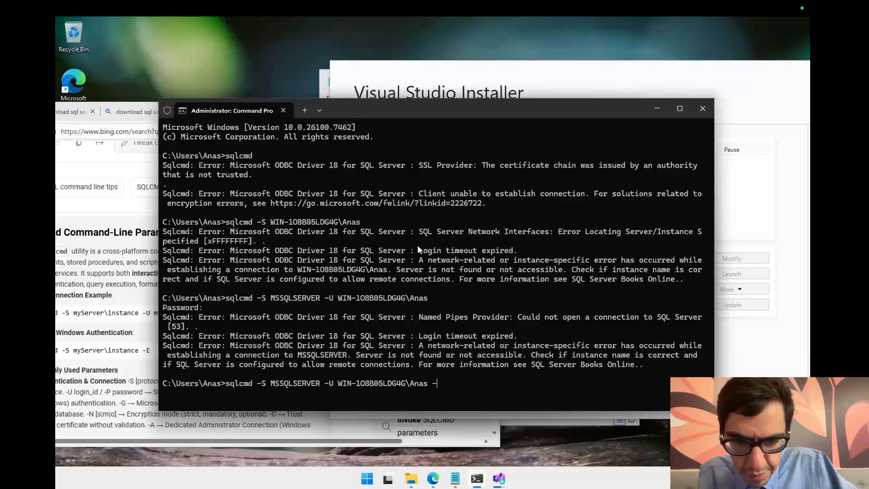
key("BackSpace")
key("BackSpace")
key("BackSpace")
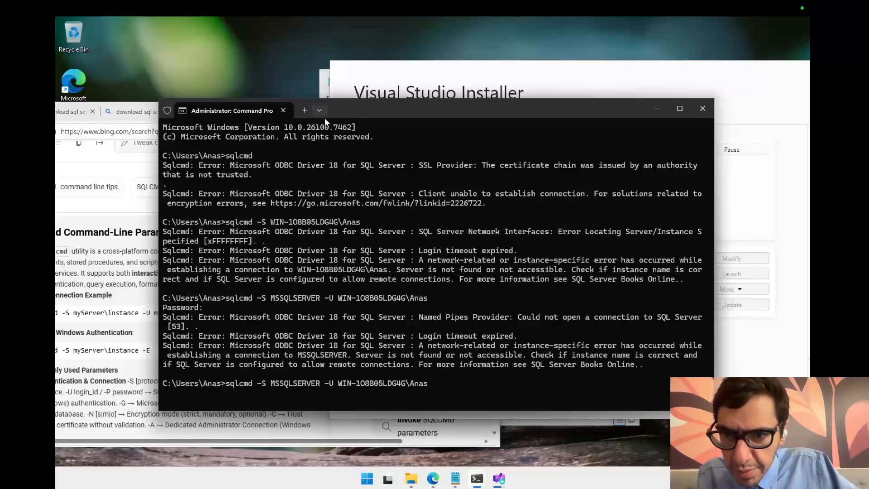
Step: Rewrite the command so -S is the computer name followed by \MSSQLSERVER and -U is the Windows user name, run it, and submit the empty password prompt
left_click_drag(361, 110, 506, 112)
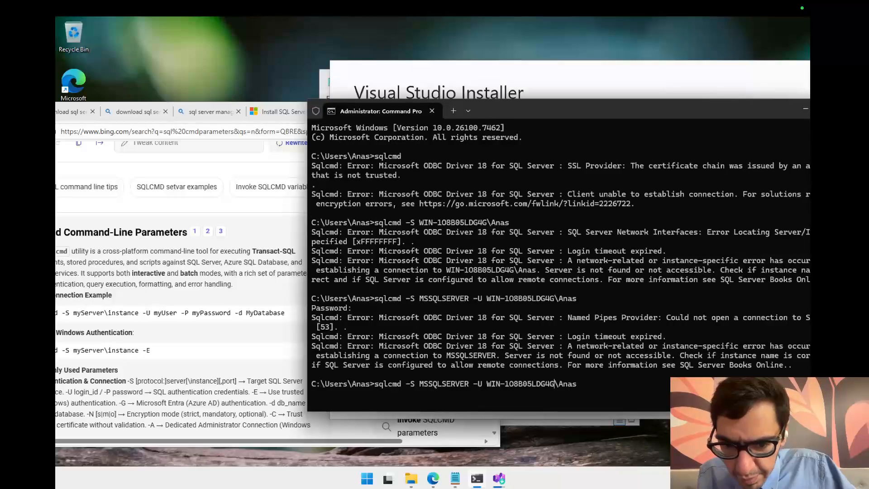
key("Left")
key("Left")
key("Left")
key("Left")
key("Left")
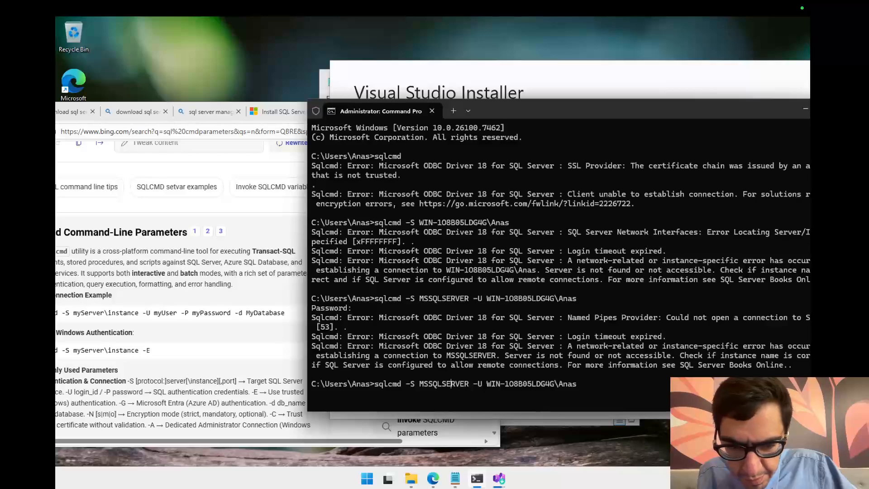
left_click_drag(554, 382, 514, 382)
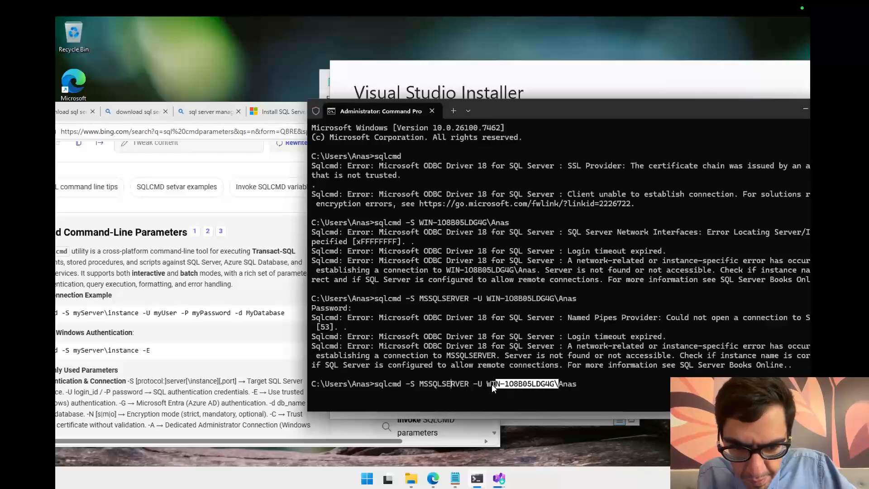
key("ctrl+c")
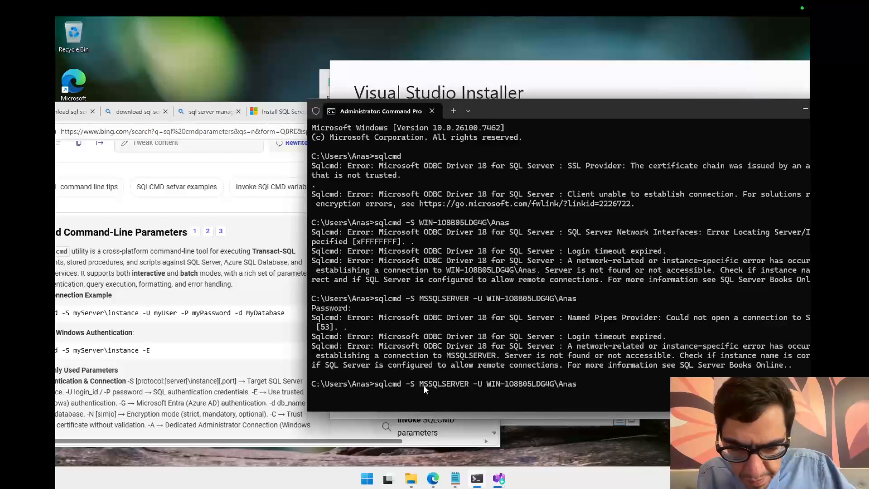
key("ctrl+v")
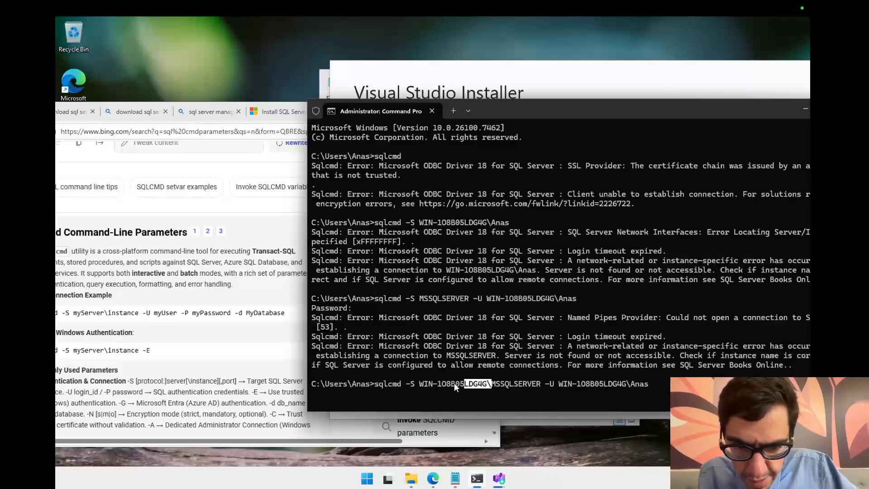
left_click_drag(408, 383, 419, 383)
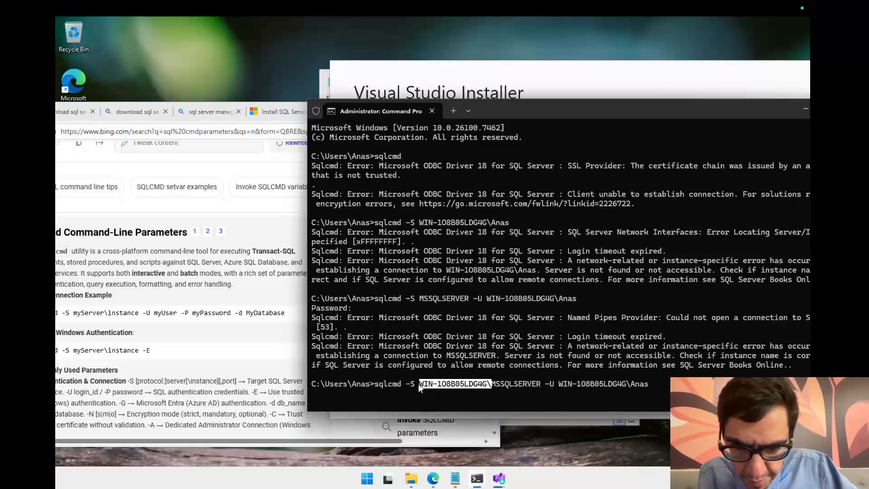
left_click(487, 381)
double_click(514, 381)
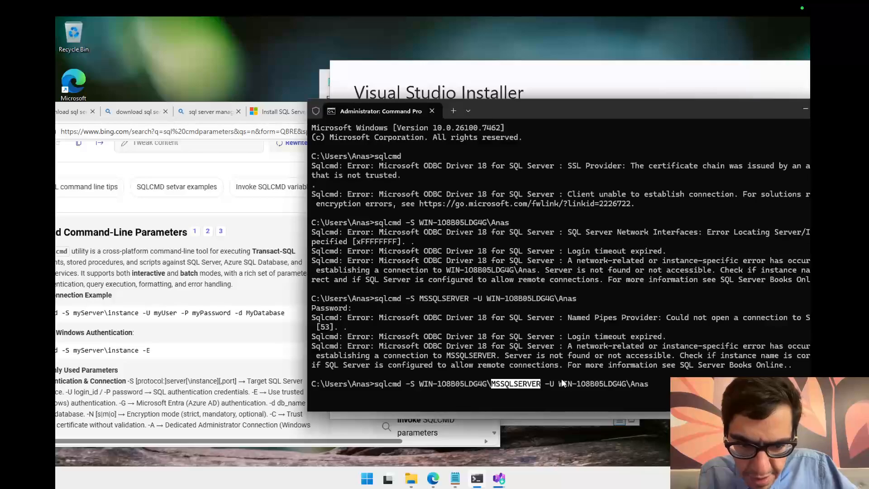
key("ctrl+c")
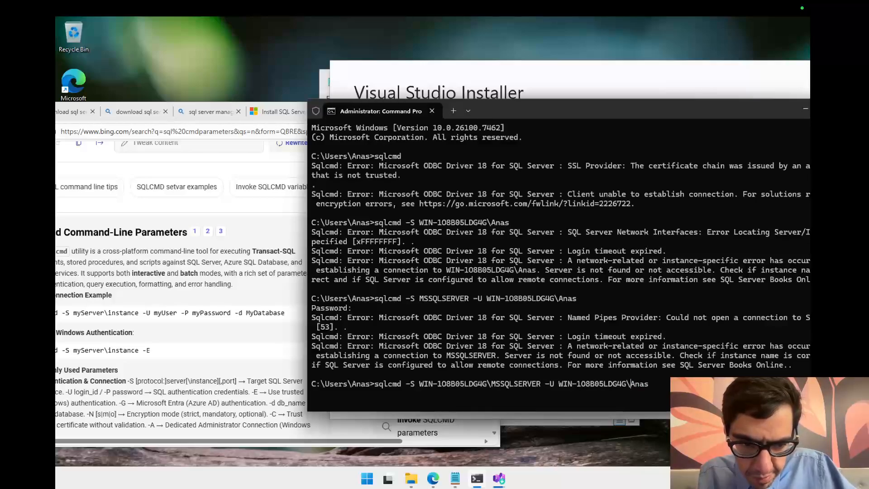
key("BackSpace")
key("BackSpace")
key("BackSpace")
key("BackSpace")
key("BackSpace")
key("BackSpace")
key("BackSpace")
key("BackSpace")
key("BackSpace")
key("BackSpace")
key("BackSpace")
key("BackSpace")
key("BackSpace")
key("BackSpace")
key("BackSpace")
key("BackSpace")
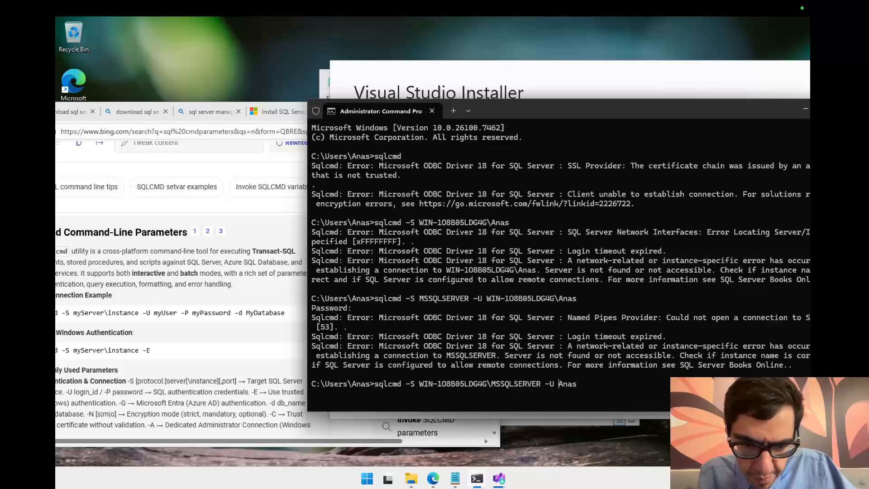
key("Return")
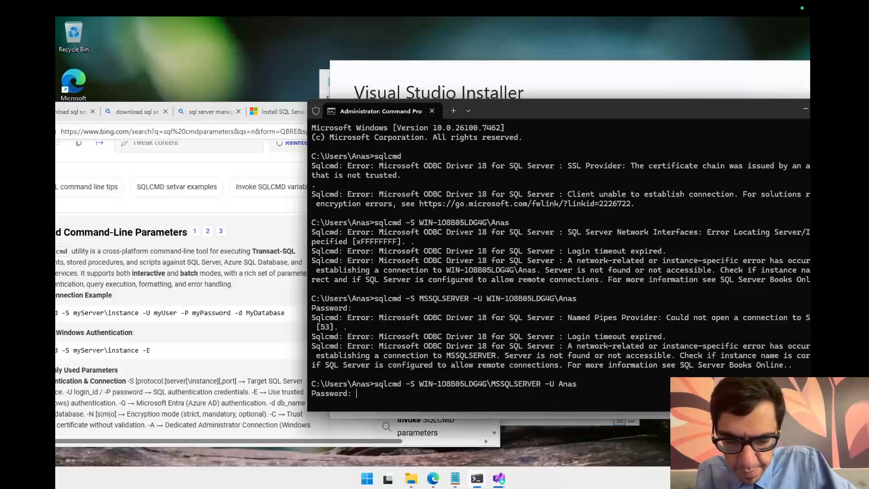
key("Return")
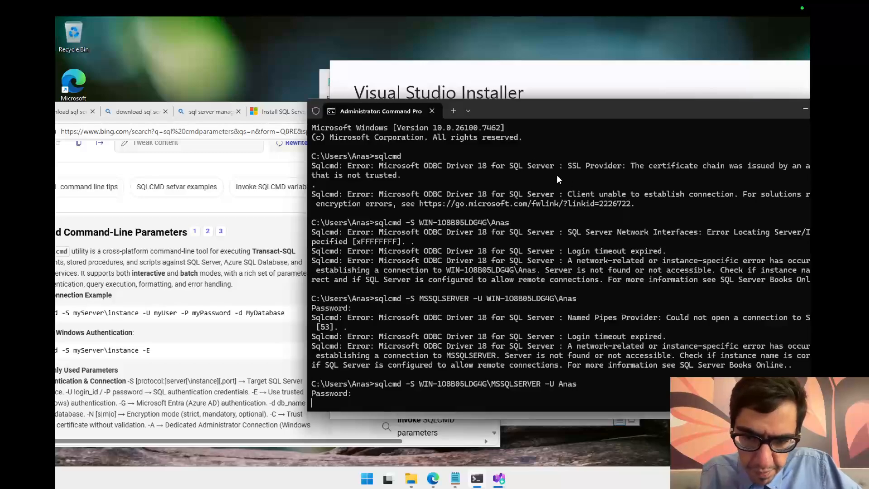
left_click_drag(525, 107, 417, 91)
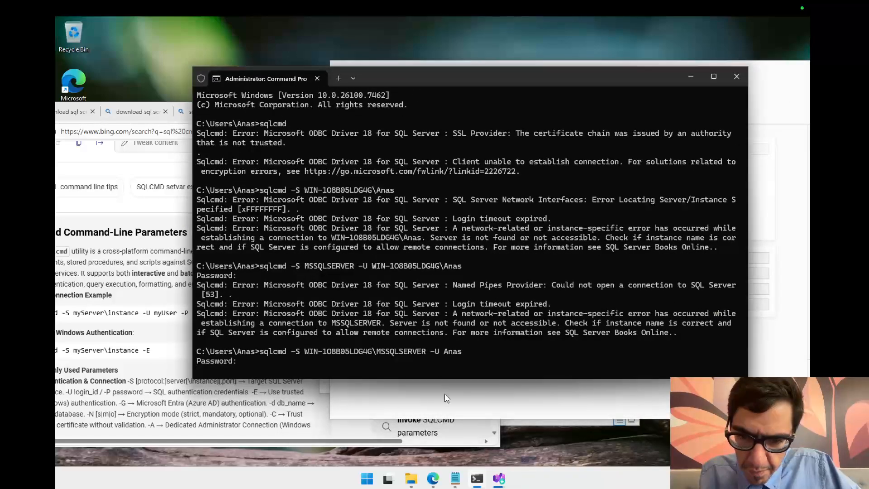
Step: Search the Start menu for SQL Server 2025 Configuration Manager and launch it
left_click(366, 479)
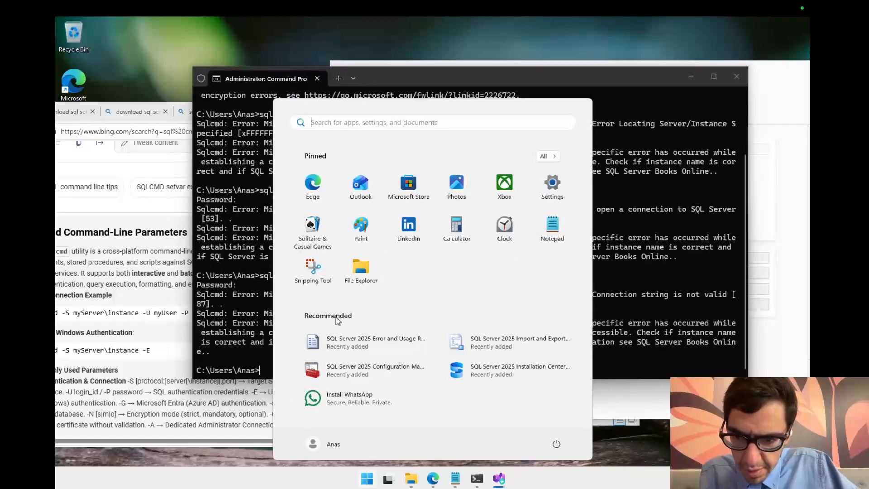
type("con")
key("BackSpace")
key("BackSpace")
key("BackSpace")
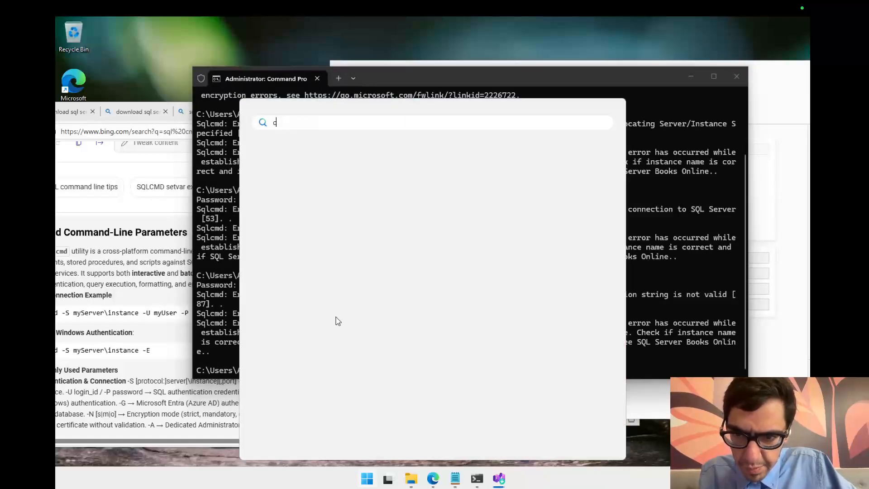
type("sql co")
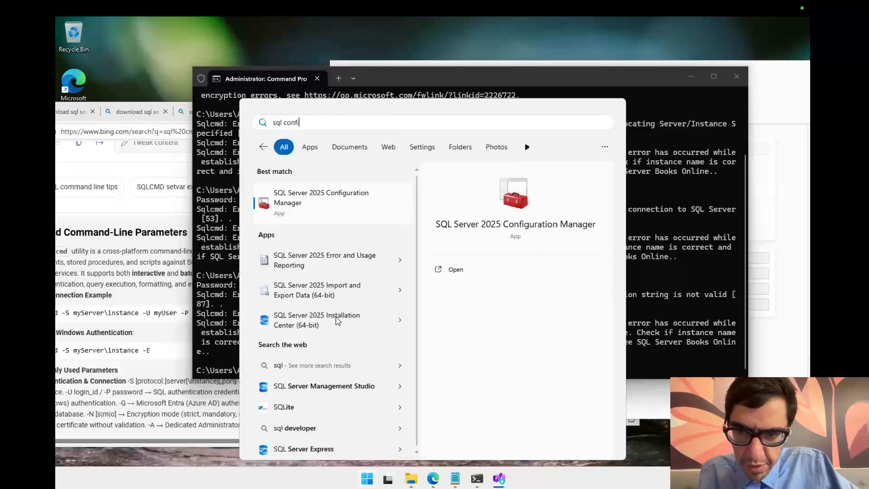
type("nfi")
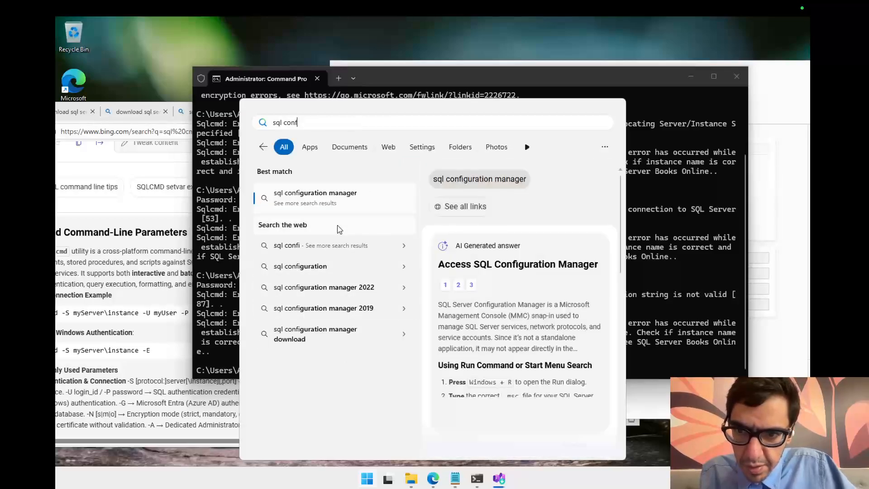
key("BackSpace")
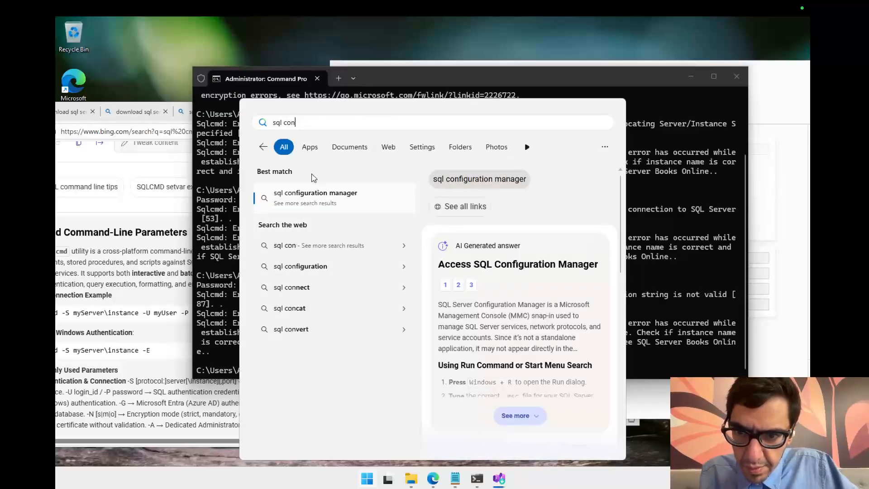
left_click(318, 147)
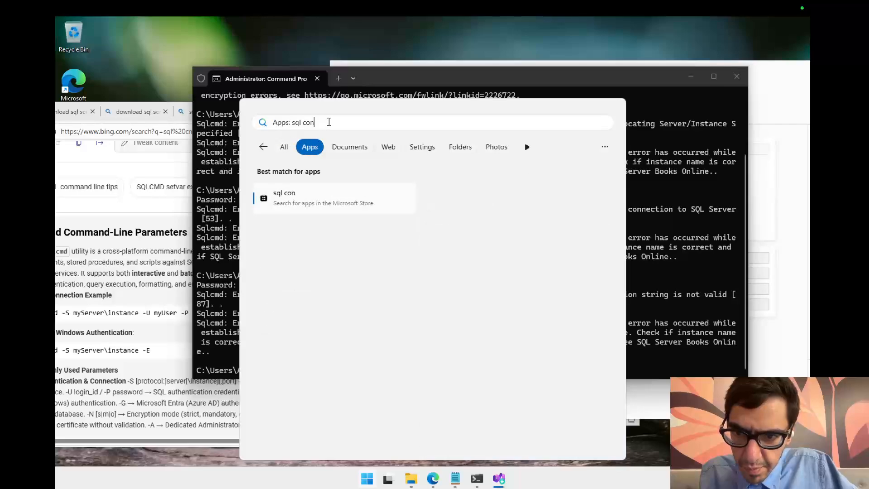
key("BackSpace")
key("BackSpace")
key("BackSpace")
key("BackSpace")
key("BackSpace")
key("BackSpace")
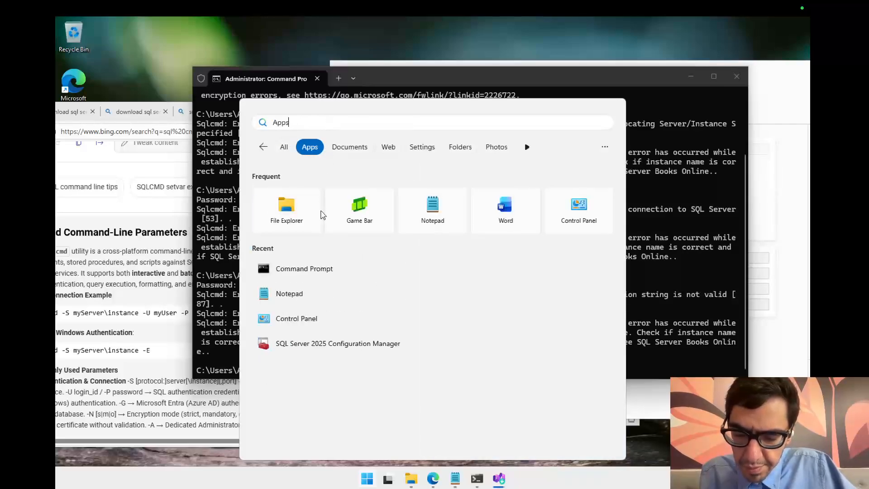
key("BackSpace")
type("sql")
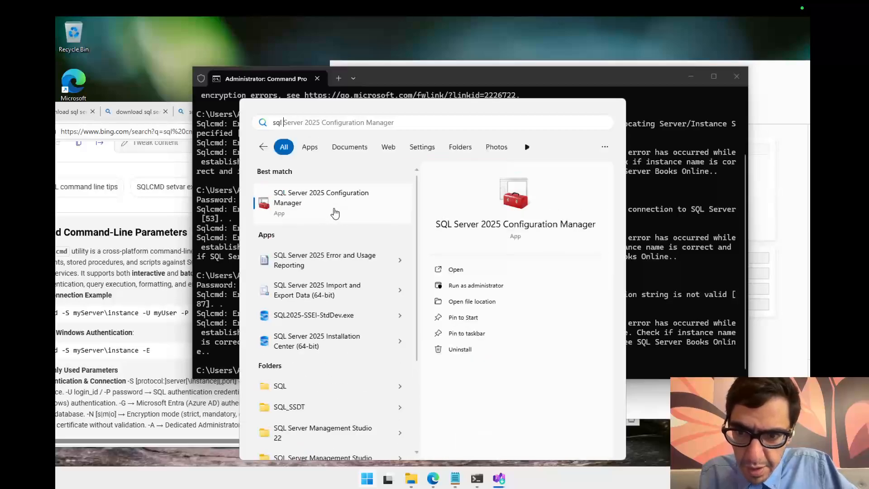
left_click(340, 216)
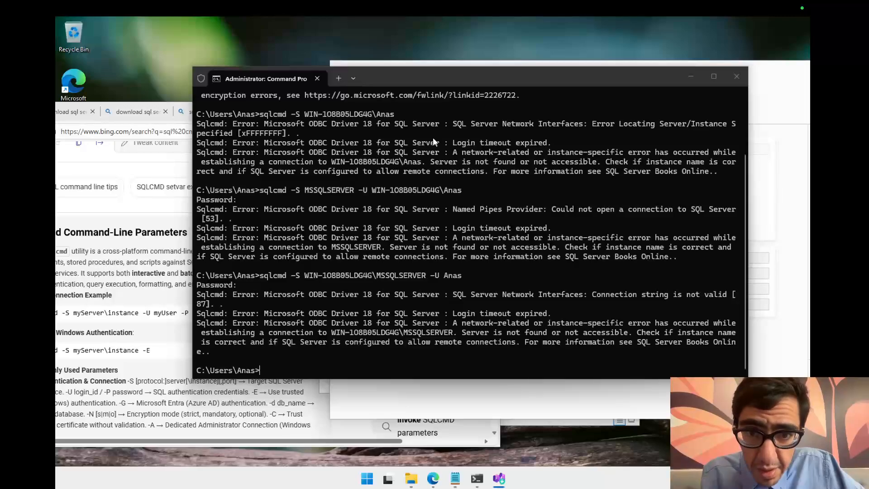
Step: Open the Properties dialog of the SQL Server (MSSQLSERVER) service under SQL Server Services
left_click_drag(480, 75, 504, 154)
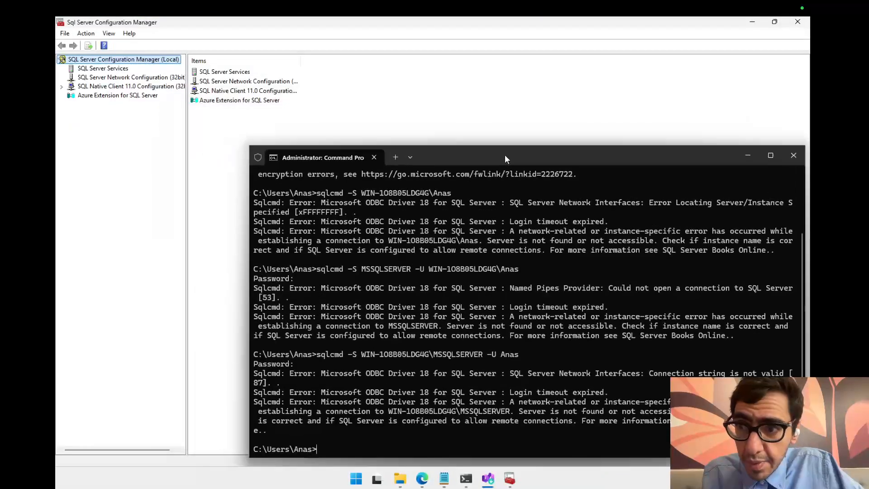
left_click(112, 69)
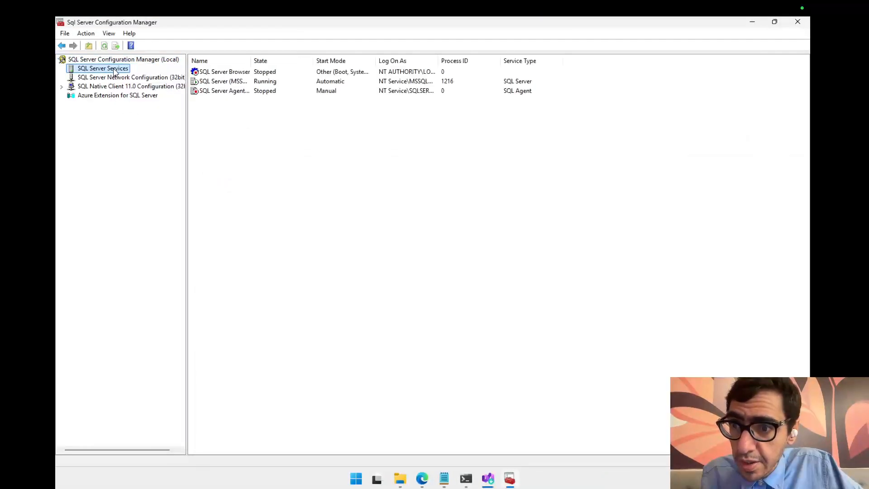
left_click(254, 85)
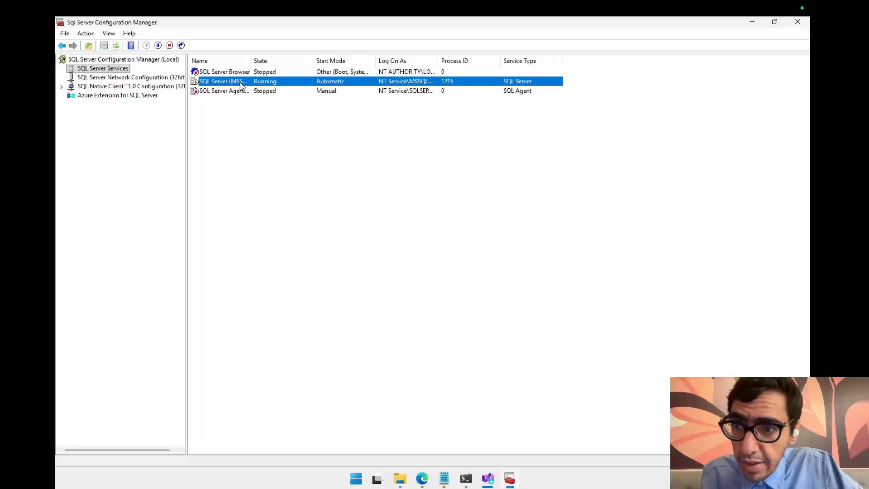
left_click_drag(251, 60, 297, 61)
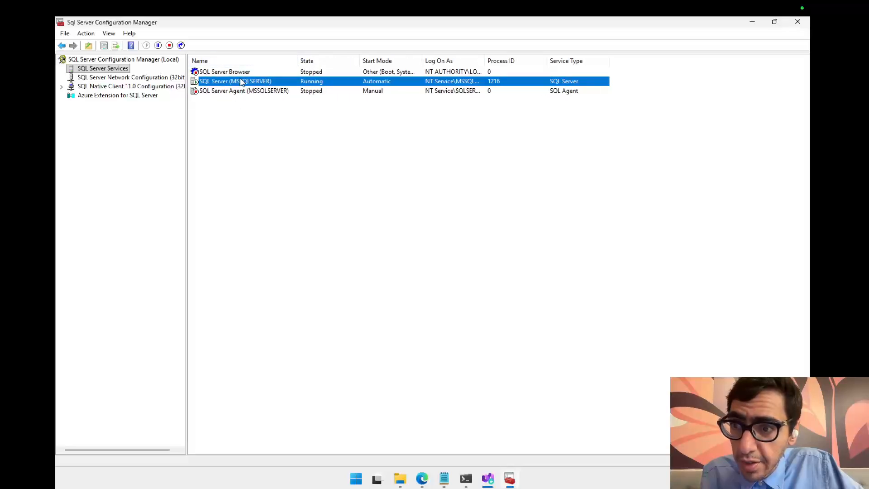
left_click(61, 86)
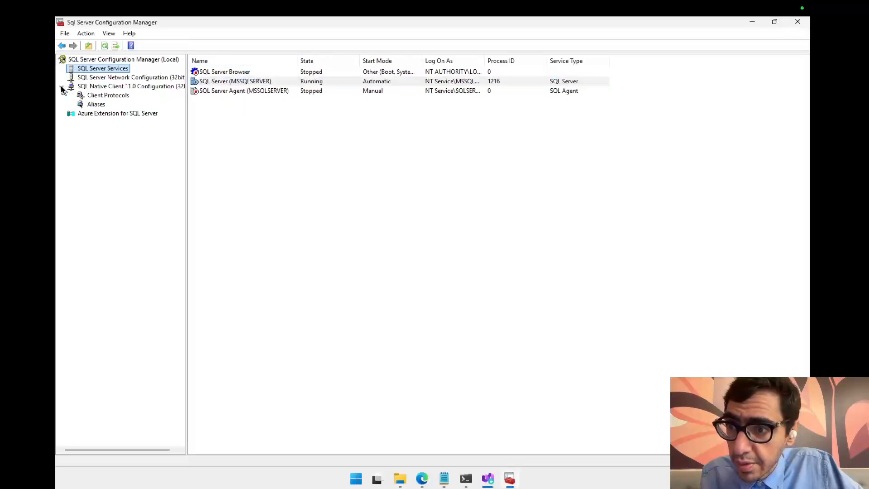
left_click(136, 79)
left_click(113, 68)
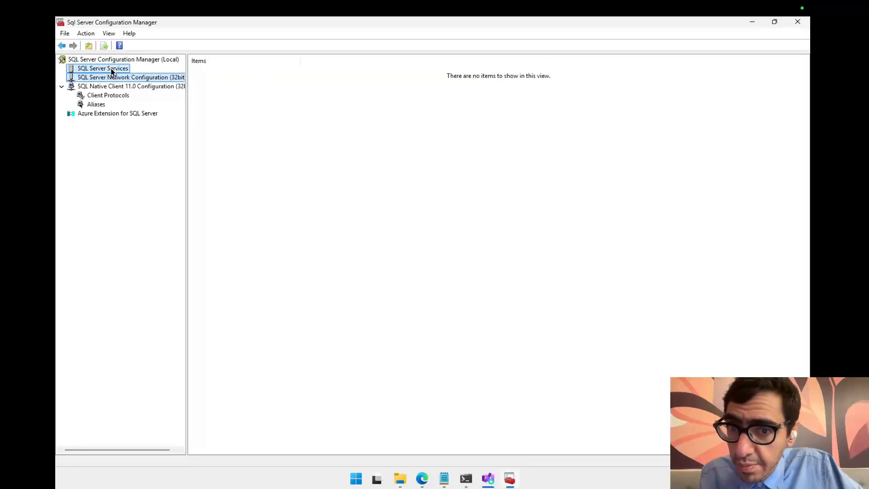
right_click(222, 83)
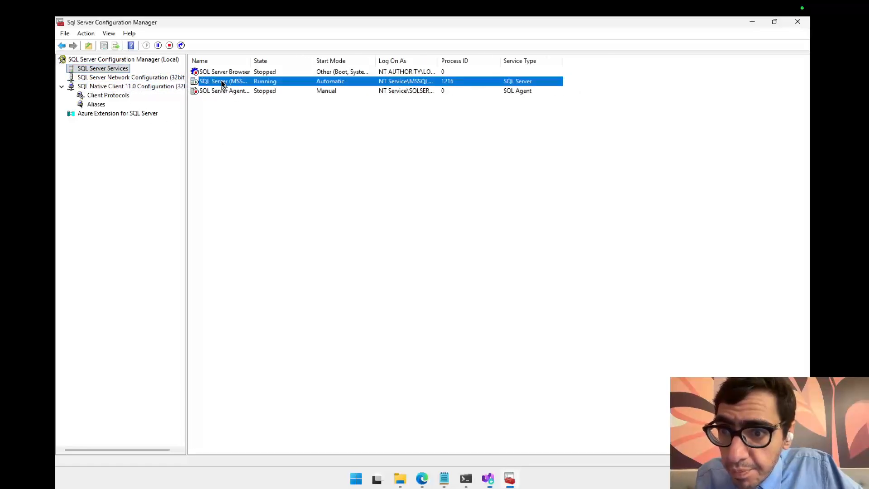
left_click(257, 146)
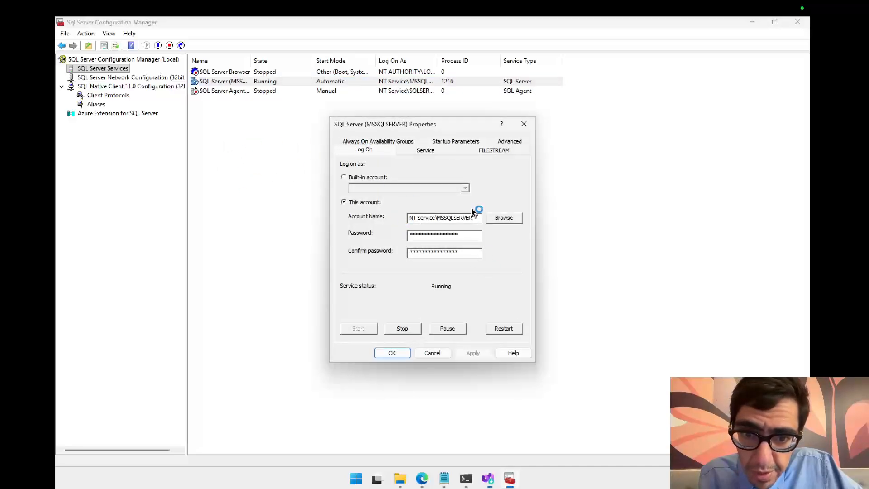
Step: Review the Log On and Service tabs of the SQL Server (MSSQLSERVER) Properties dialog, then close it
left_click_drag(414, 220, 407, 218)
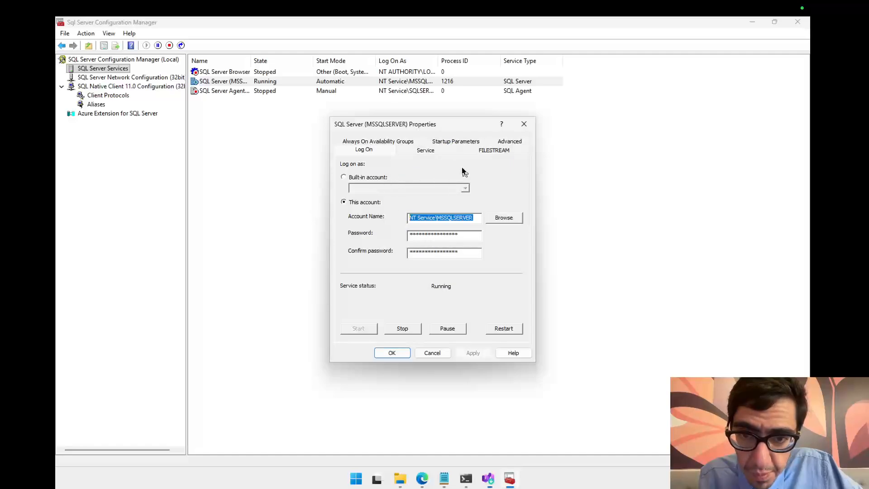
left_click_drag(459, 127, 487, 88)
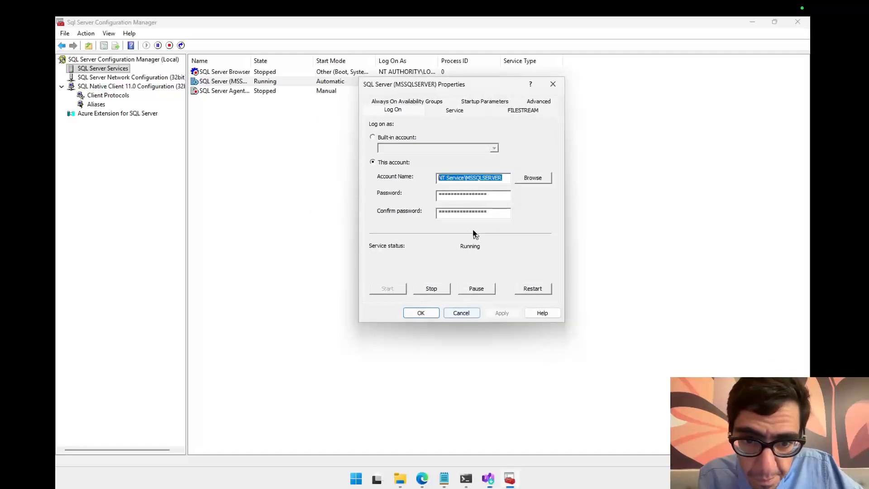
left_click(464, 112)
left_click(409, 116)
left_click(391, 103)
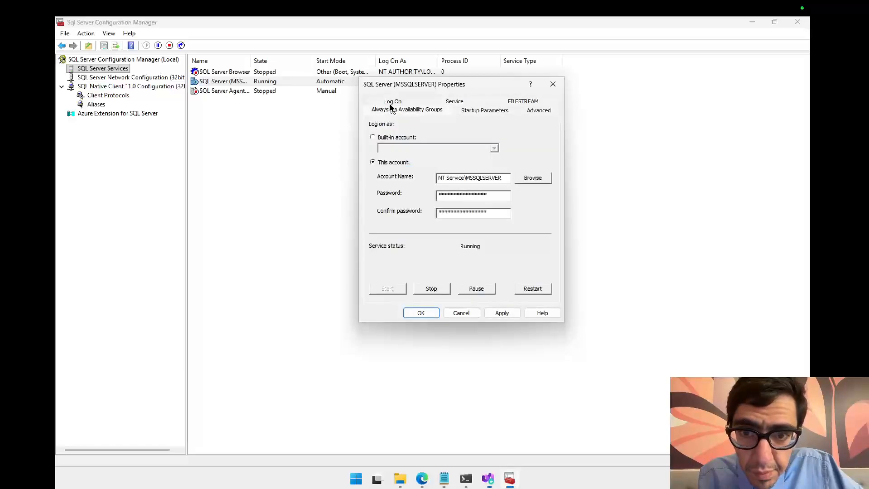
left_click(553, 84)
Step: Browse the SQL Server Network Configuration (32bit) node and return to the SQL Server Services list
left_click(152, 77)
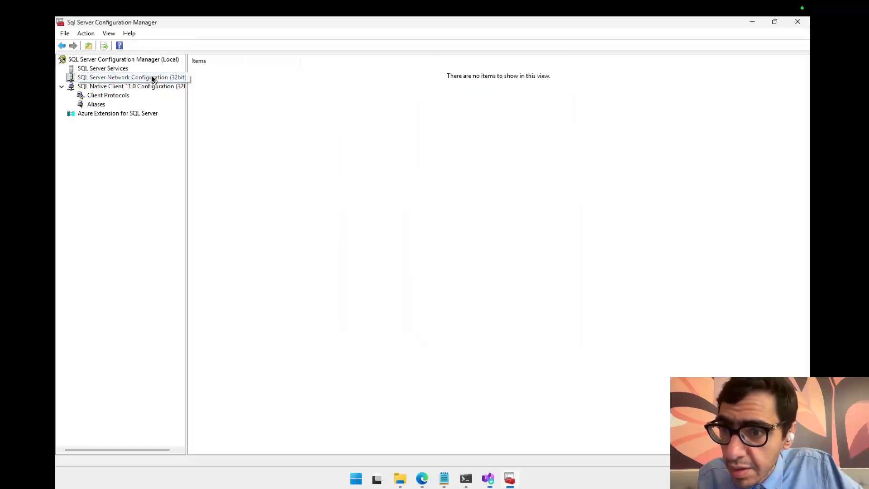
right_click(255, 99)
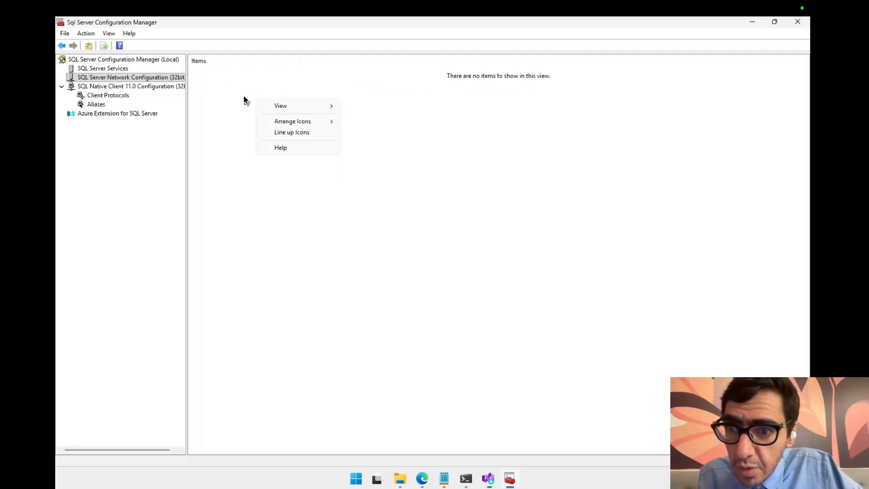
left_click(232, 95)
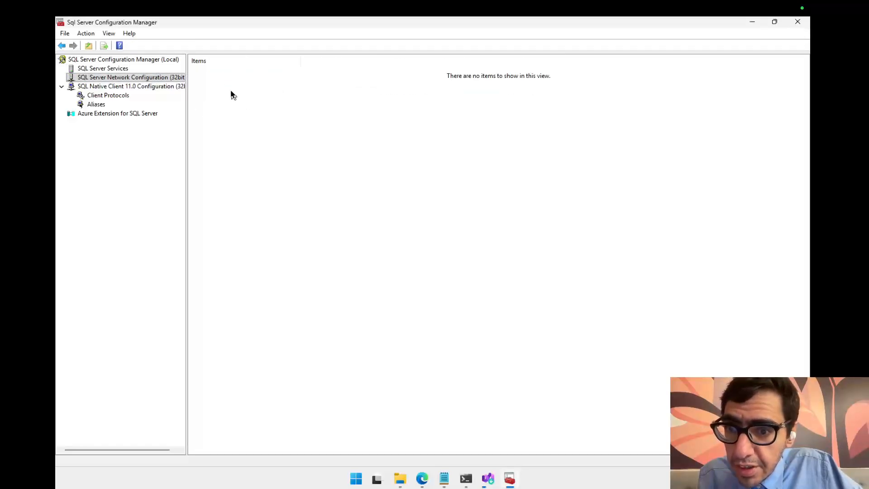
left_click(87, 69)
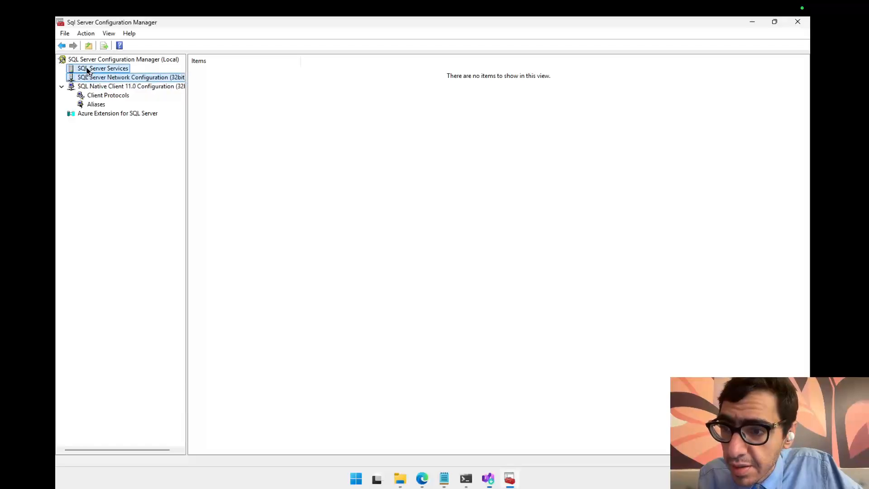
left_click(104, 77)
left_click(109, 68)
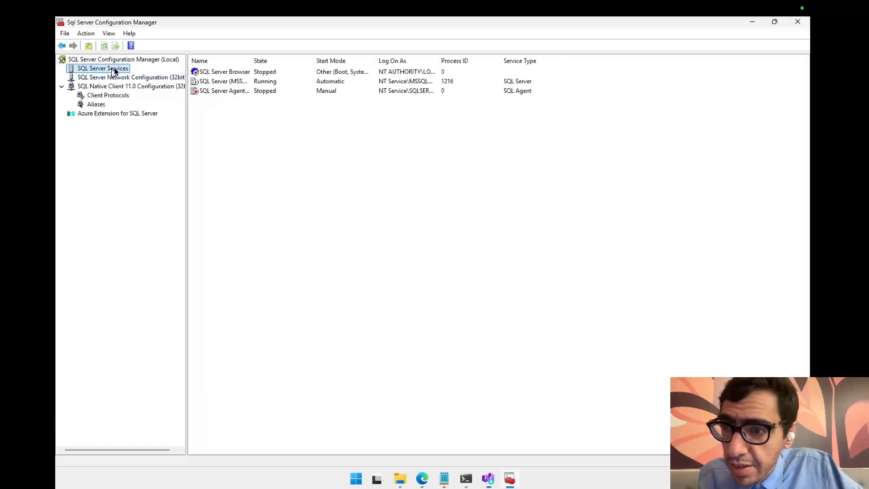
Step: Reopen the SQL Server (MSSQLSERVER) service properties and examine the Advanced tab settings before returning to Log On
left_click(230, 85)
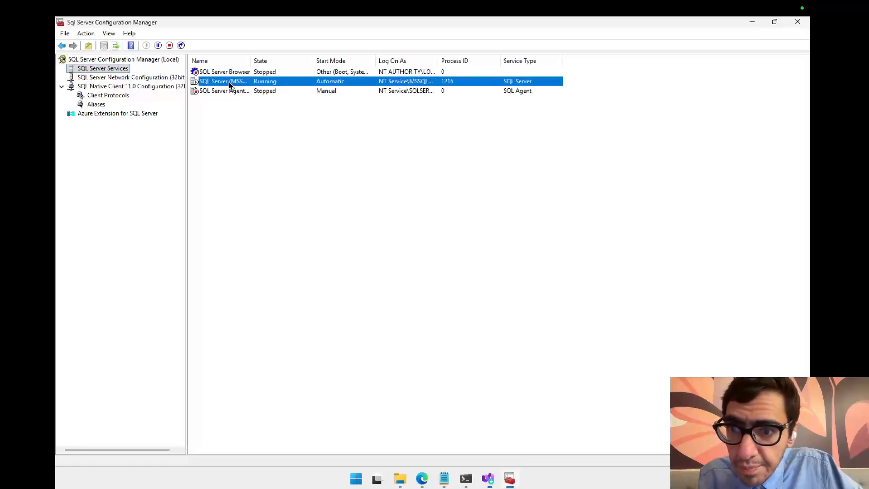
right_click(229, 85)
left_click(265, 149)
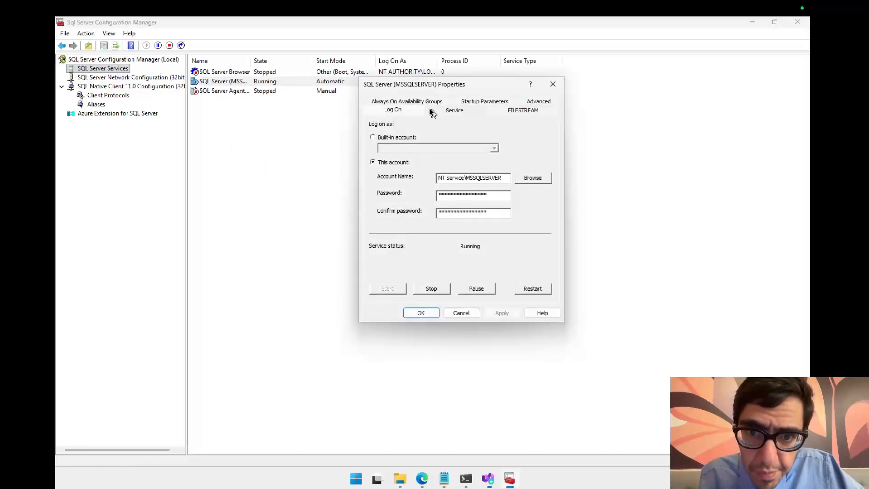
left_click(539, 102)
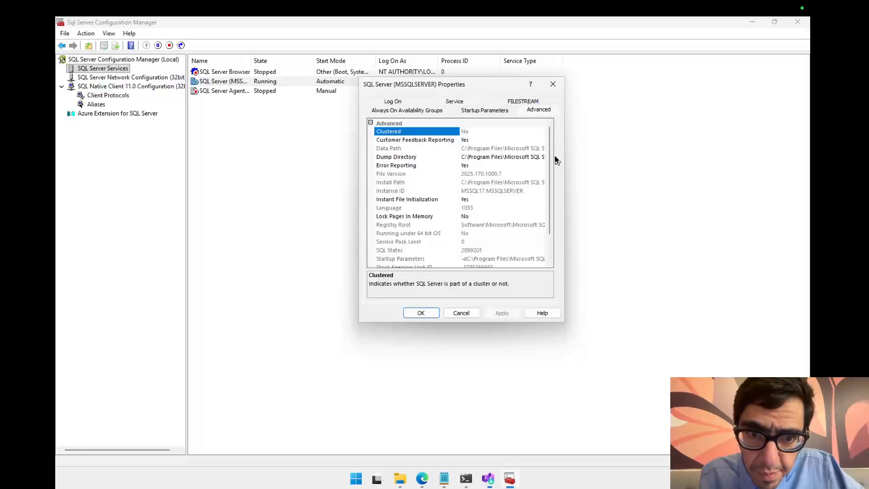
mouse_move(548, 156)
left_mouse_down()
mouse_move(554, 209)
mouse_move(553, 139)
left_mouse_up()
left_click(496, 114)
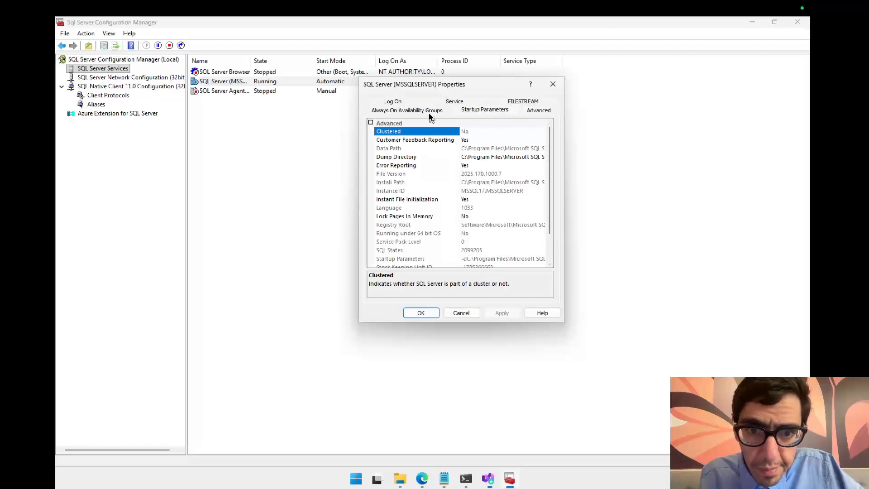
left_click(427, 111)
left_click(388, 108)
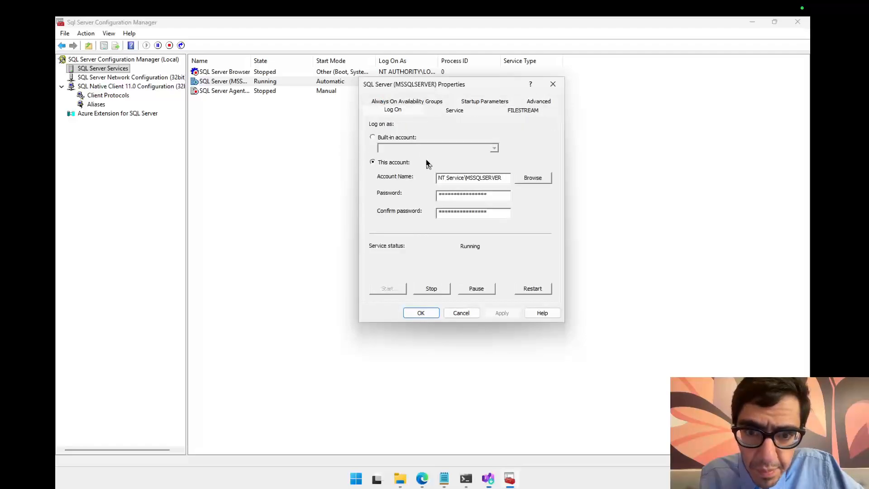
Step: Switch to the Visual Studio Installer and launch SQL Server Management Studio 22, skipping the account sign-in
left_click(491, 480)
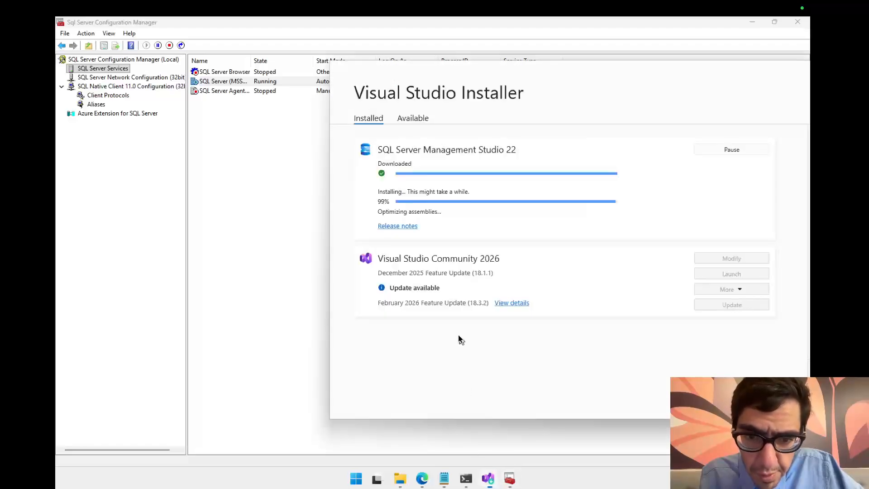
left_click_drag(623, 83, 406, 85)
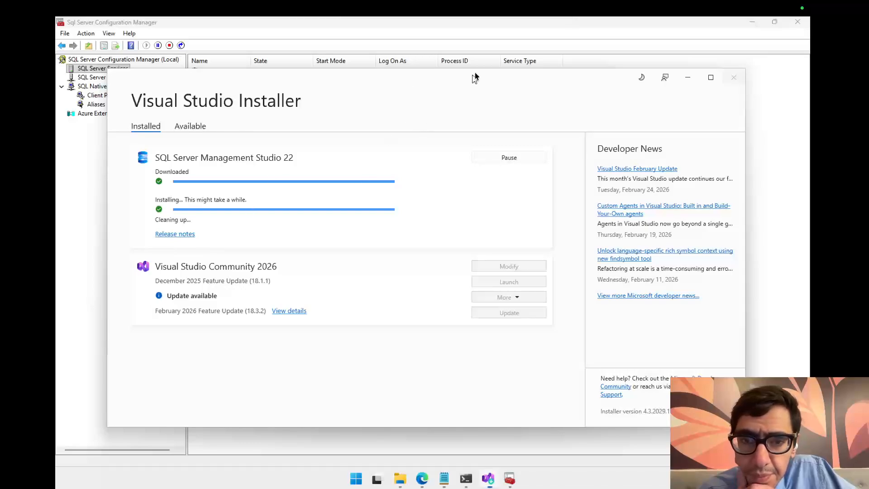
left_click_drag(485, 81, 501, 105)
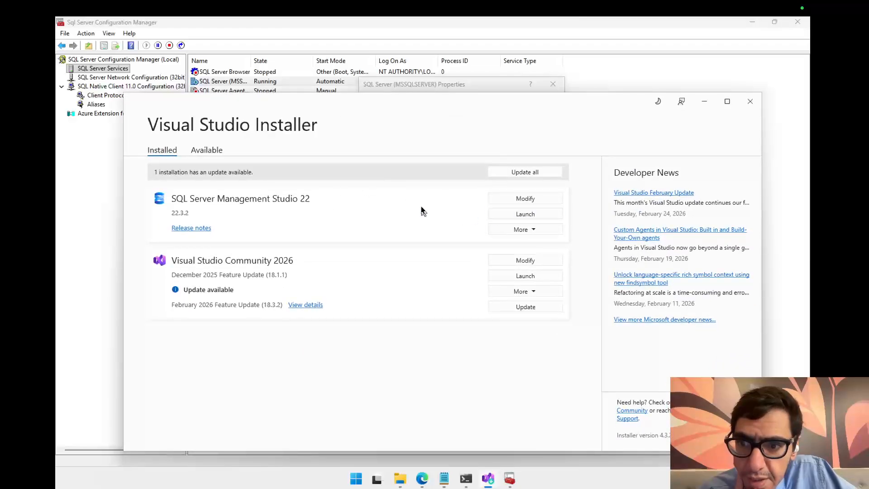
left_click(512, 216)
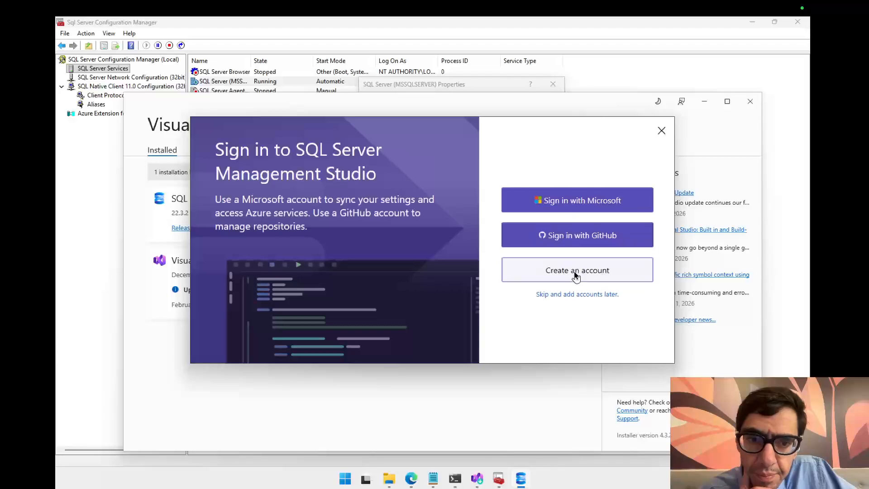
left_click(580, 295)
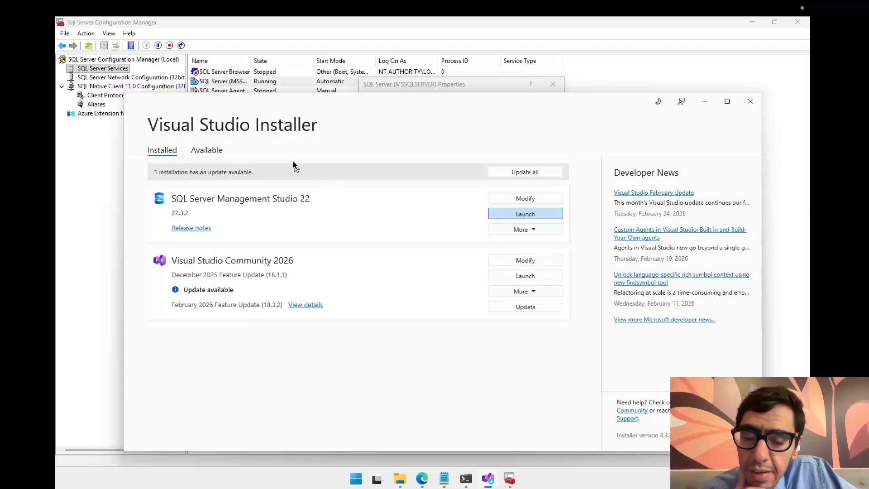
left_click_drag(394, 110, 398, 136)
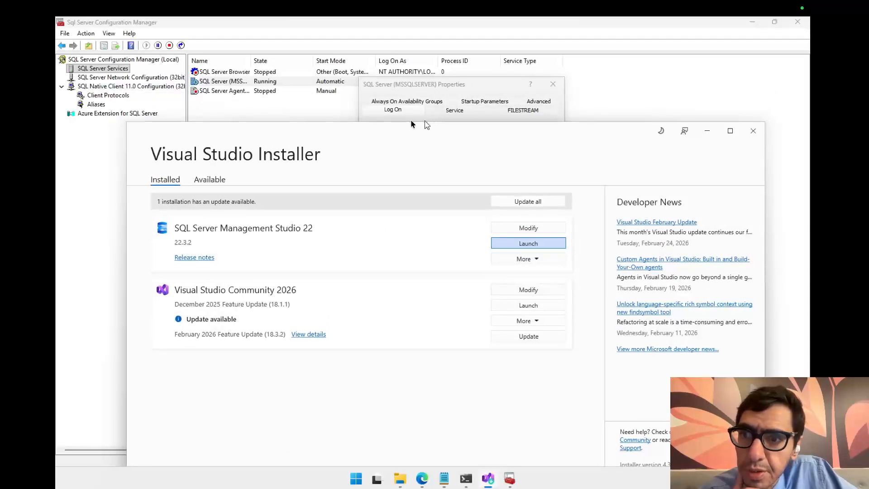
left_click(122, 81)
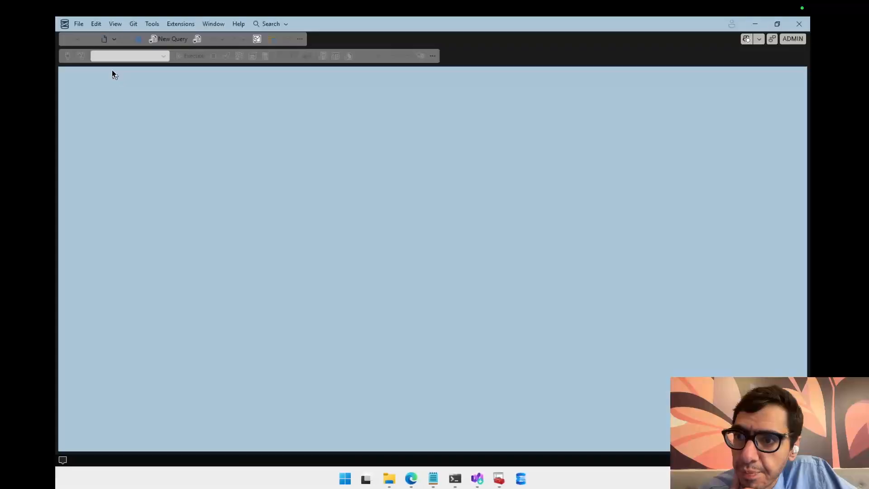
Step: Switch to Configuration Manager to browse its service and network nodes, then return to Management Studio
left_click(509, 483)
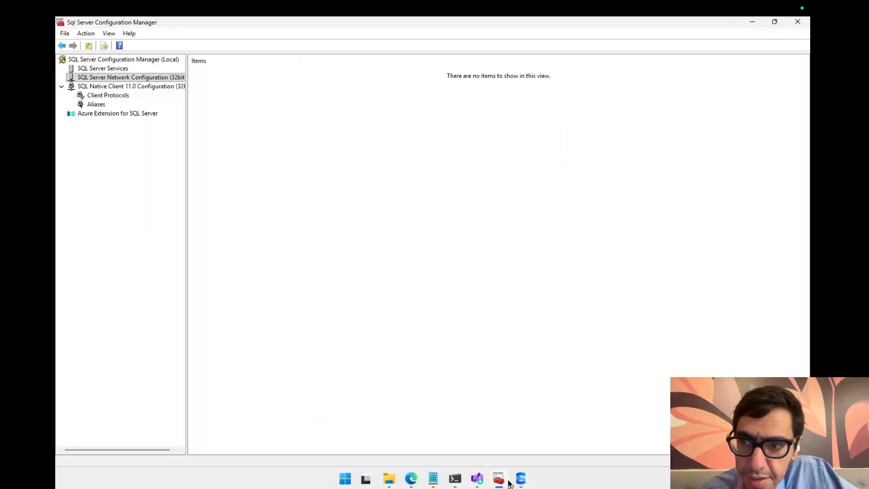
left_click(109, 69)
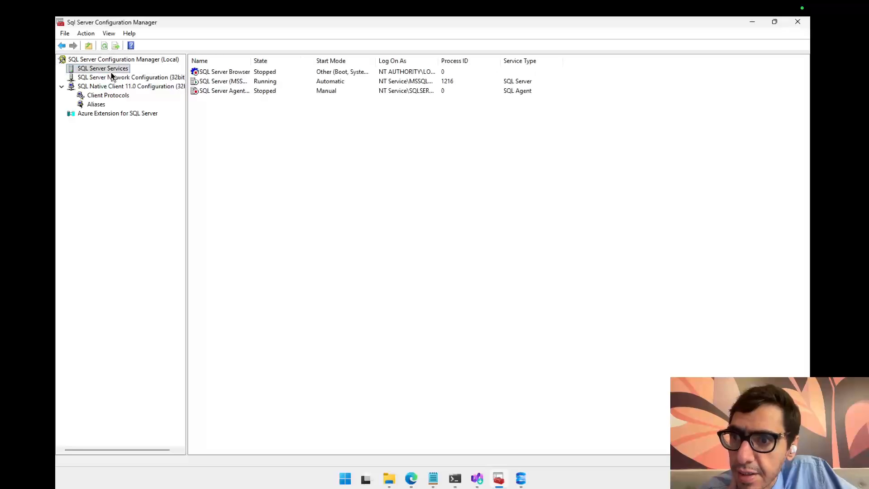
left_click(113, 77)
left_click(521, 479)
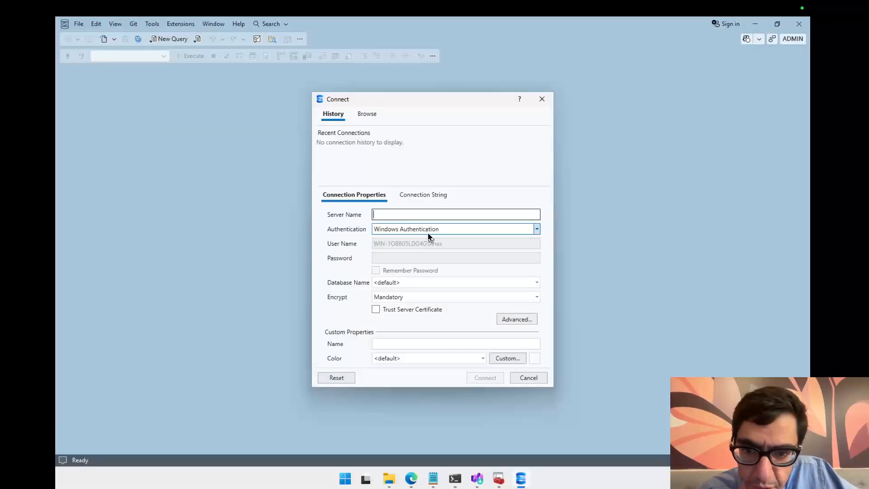
Step: Examine the Connect dialog's Database Name and Encrypt options and select the Server Name field
left_click(410, 283)
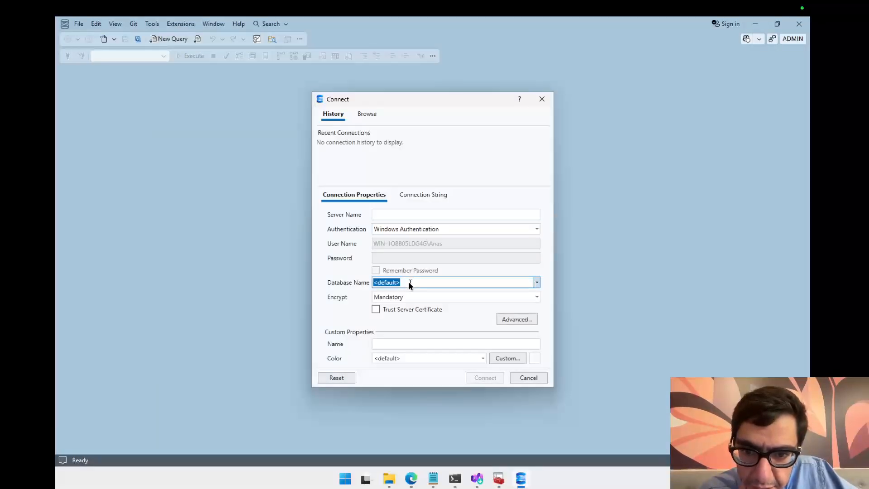
left_click(537, 282)
left_click(536, 282)
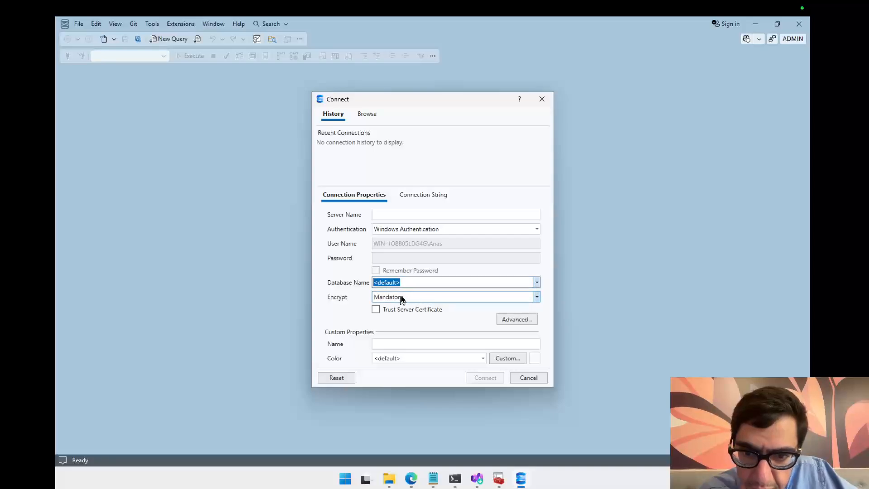
left_click(393, 301)
left_click(392, 300)
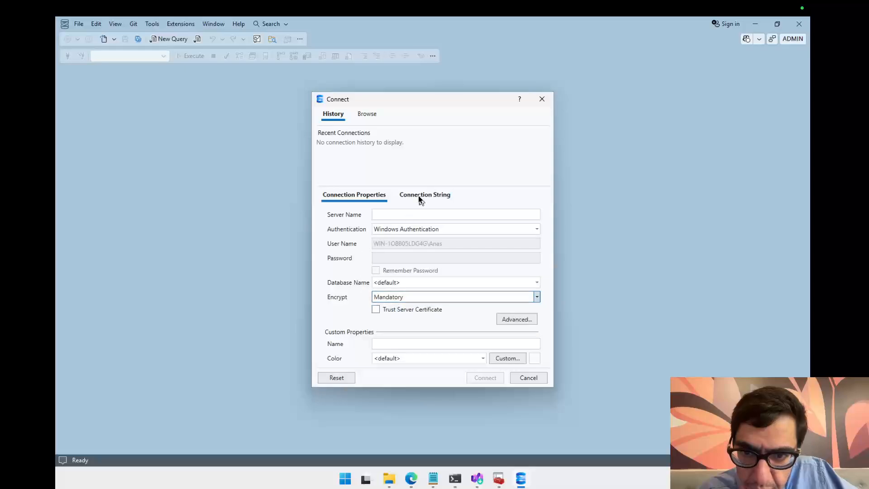
left_click(467, 215)
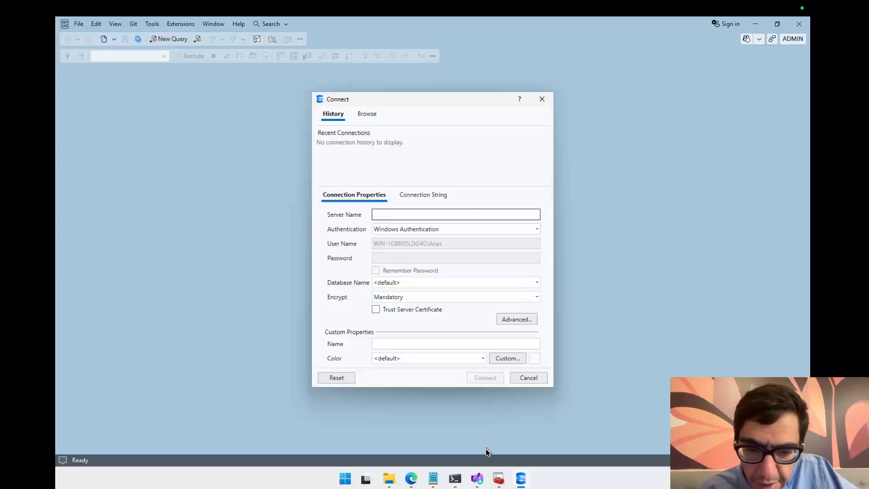
Step: Copy MSSQLSERVER from the open Notepad file, paste it as the Server Name, and connect
left_click(434, 482)
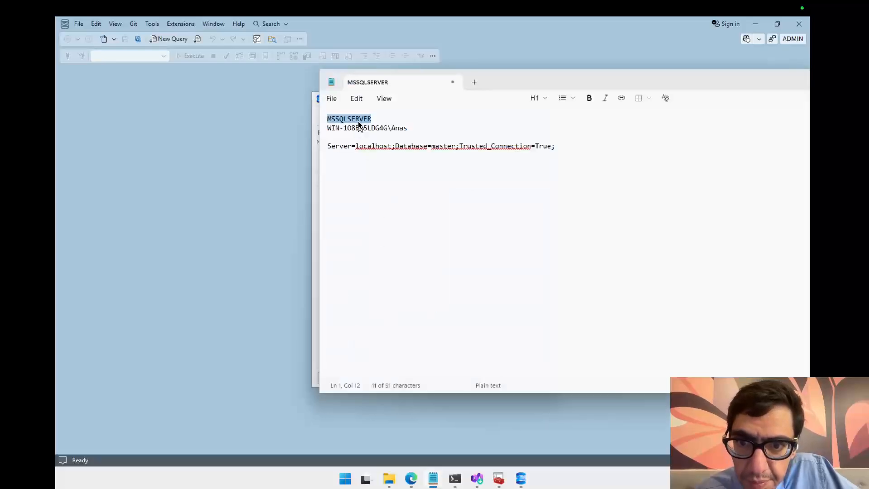
left_click(356, 119)
right_click(356, 120)
double_click(351, 119)
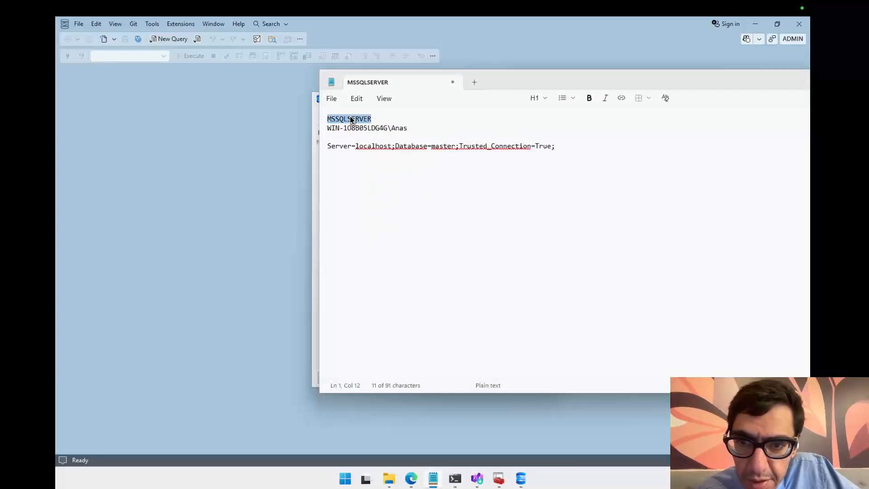
right_click(351, 119)
left_click(403, 136)
left_click_drag(512, 89, 686, 118)
left_click(429, 214)
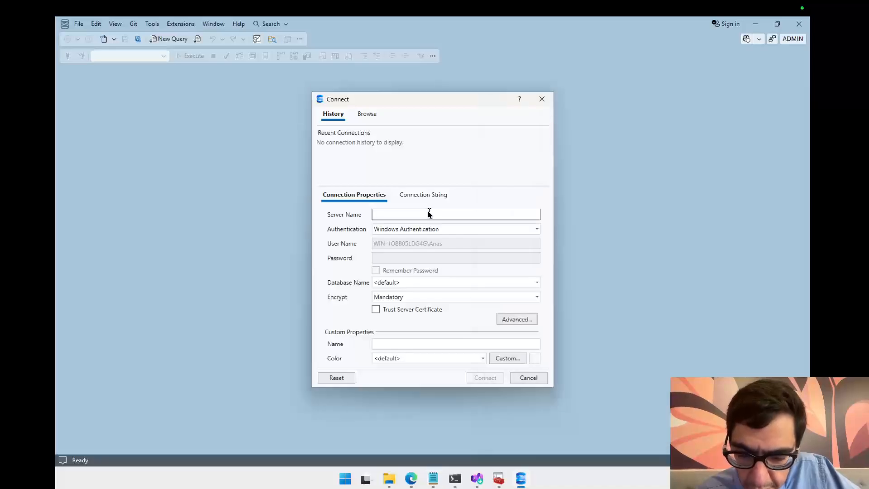
key("ctrl+v")
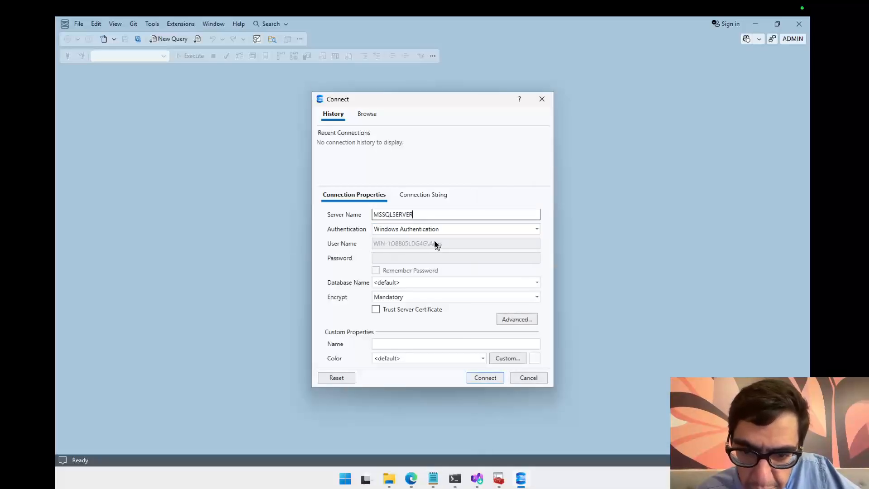
left_click(485, 379)
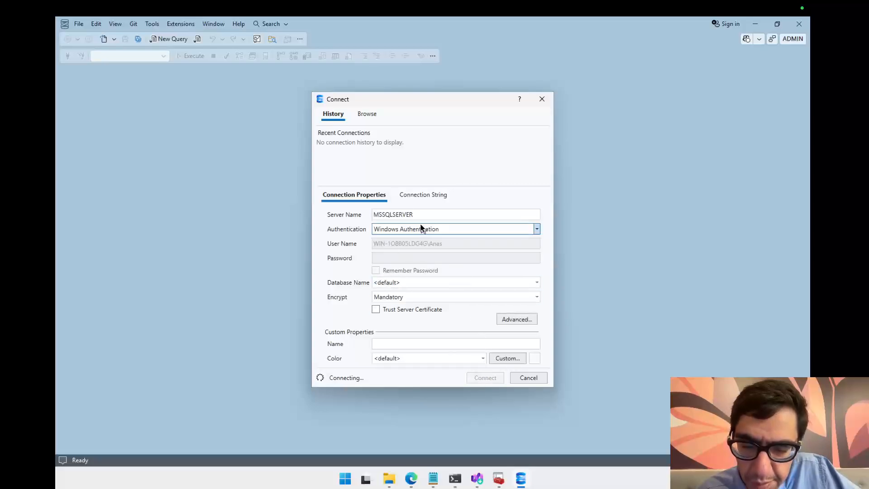
Step: Dismiss the connection error and switch back to the Command Prompt
left_click_drag(425, 99, 370, 83)
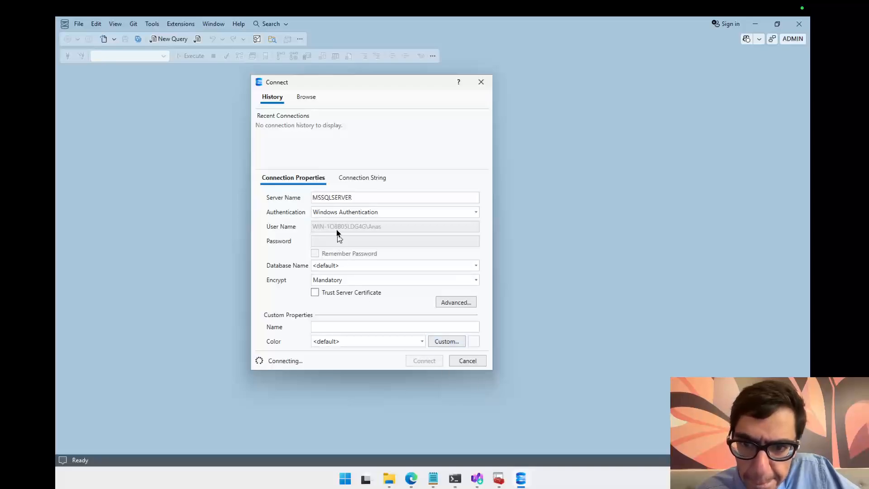
left_click(434, 477)
left_click_drag(630, 175, 723, 176)
left_click(364, 216)
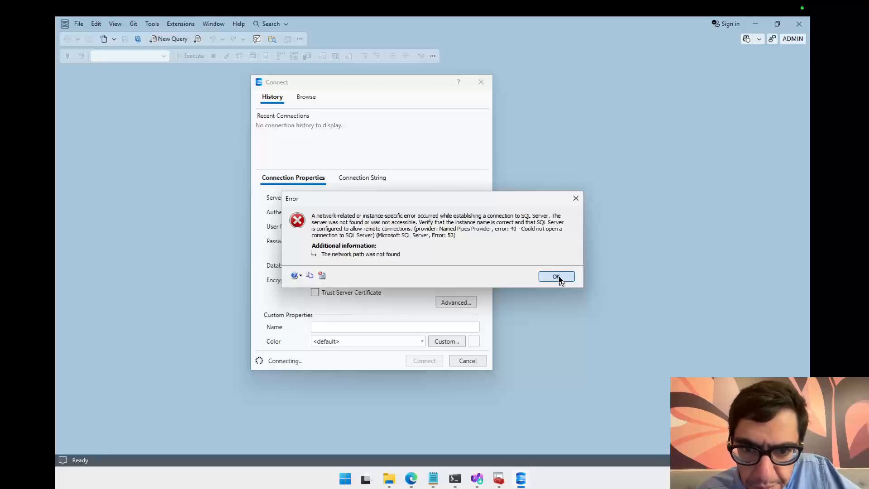
left_click(557, 277)
left_click(455, 483)
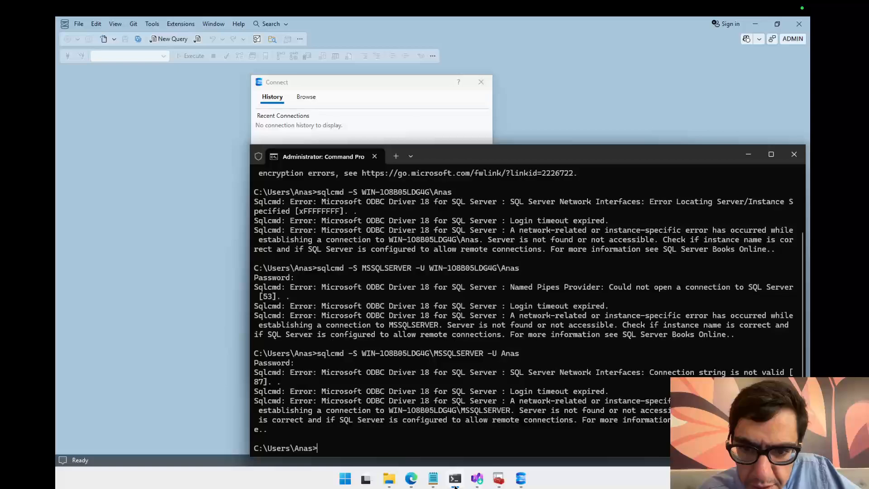
Step: Return to the Connect dialog, enable Trust Server Certificate, and connect to MSSQLSERVER
left_click(455, 483)
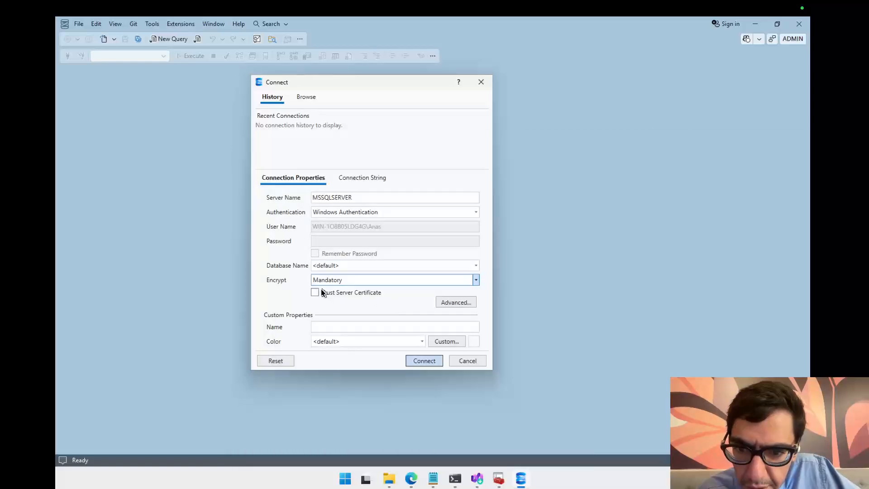
left_click(323, 297)
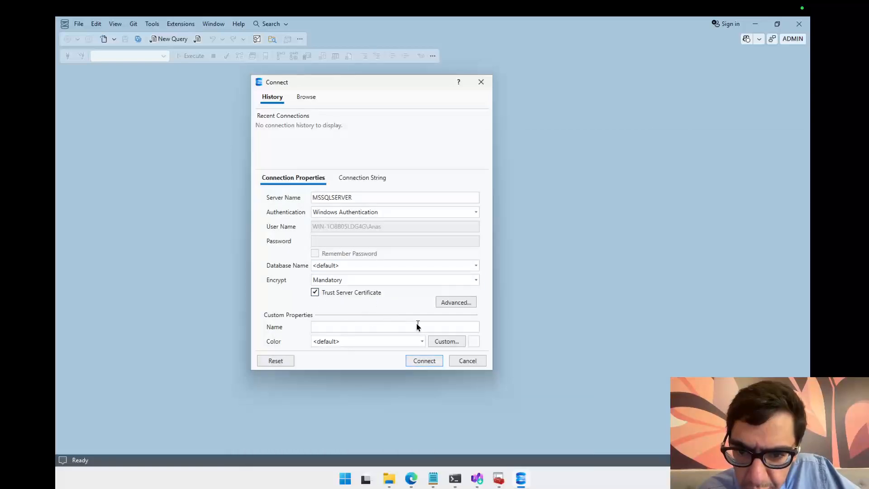
left_click(422, 360)
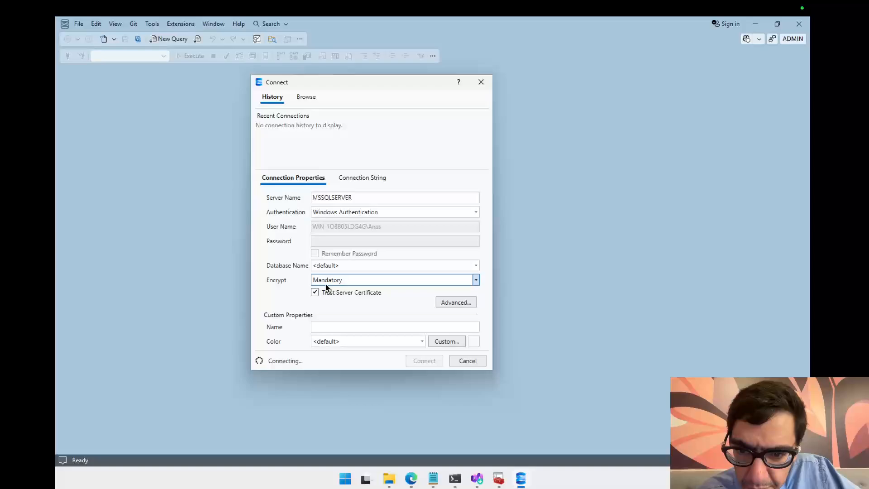
Step: Inspect the generated connection string, then cancel the pending connection attempt
left_click(362, 178)
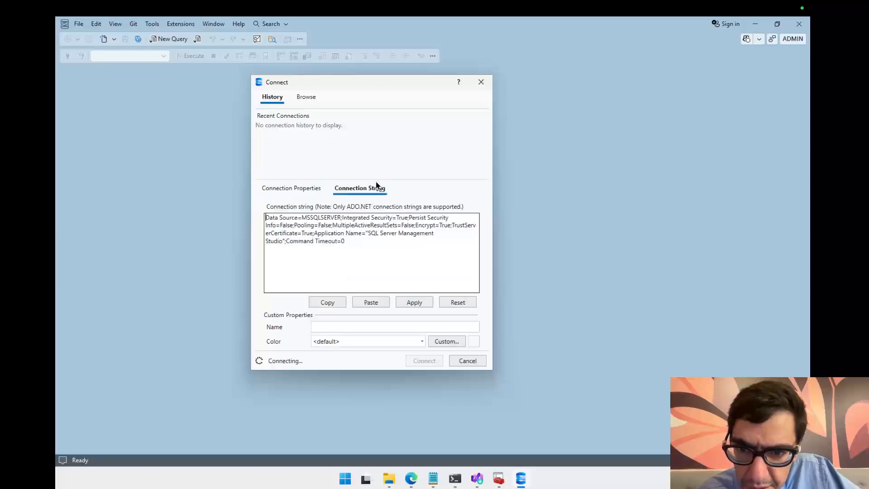
left_click(299, 188)
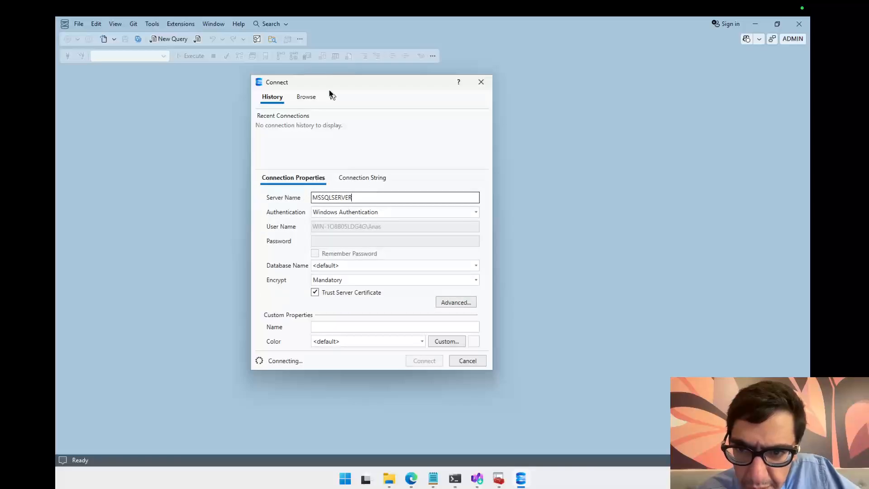
left_click(466, 360)
left_click(345, 479)
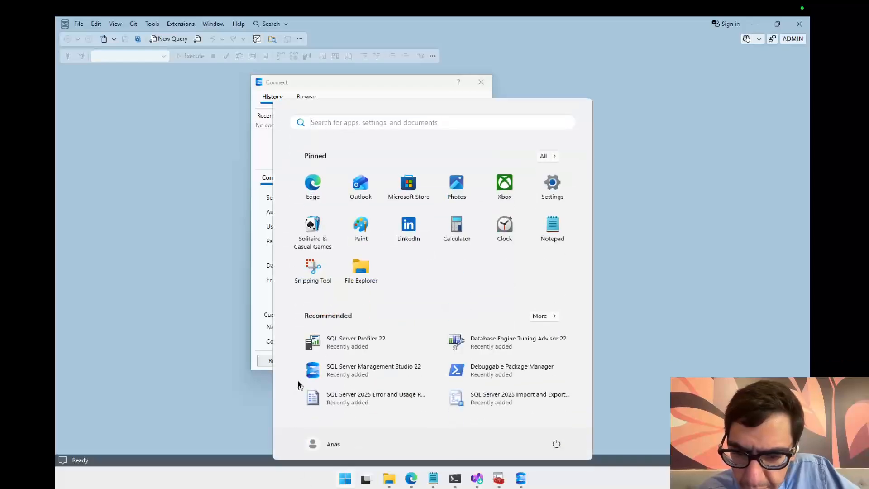
left_click(270, 341)
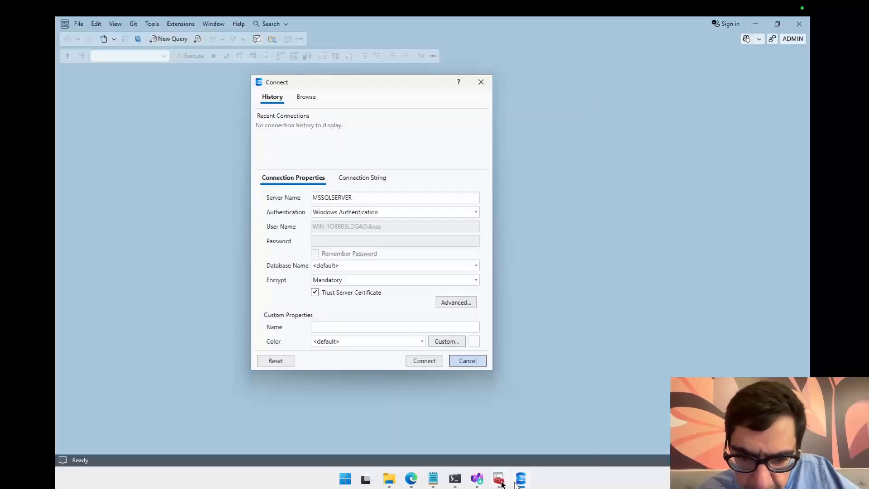
Step: Save the open Notepad file as MSSQLSERVER on the Desktop
left_click(433, 478)
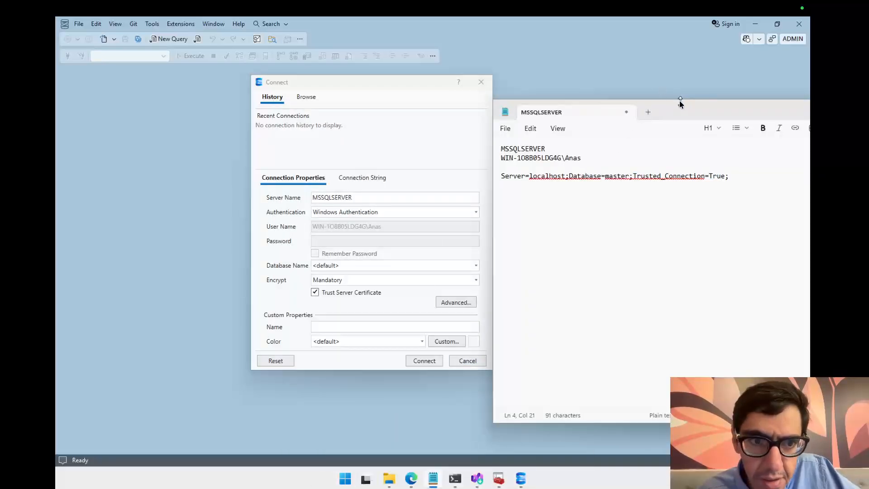
left_click_drag(680, 100, 543, 63)
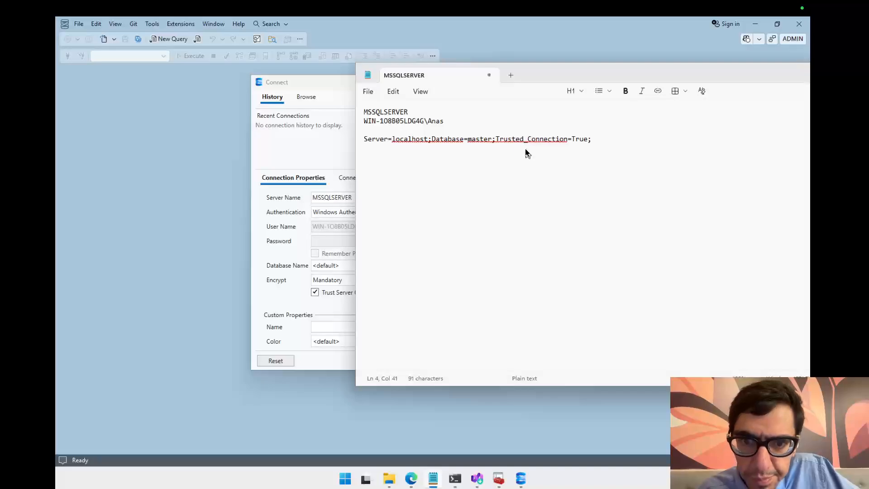
key("ctrl+s")
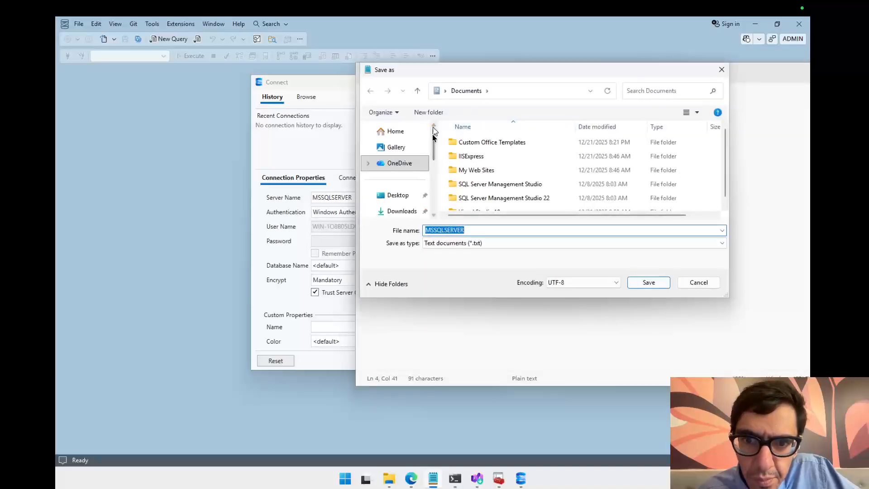
left_click(396, 176)
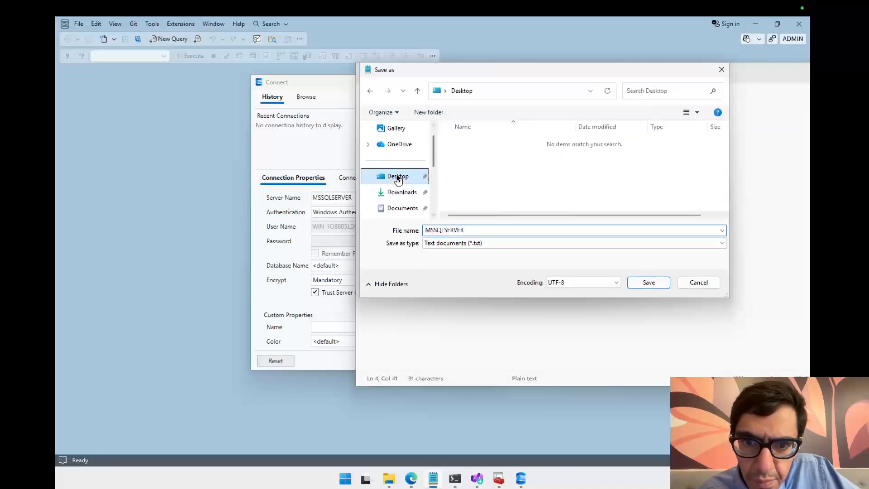
left_click(660, 283)
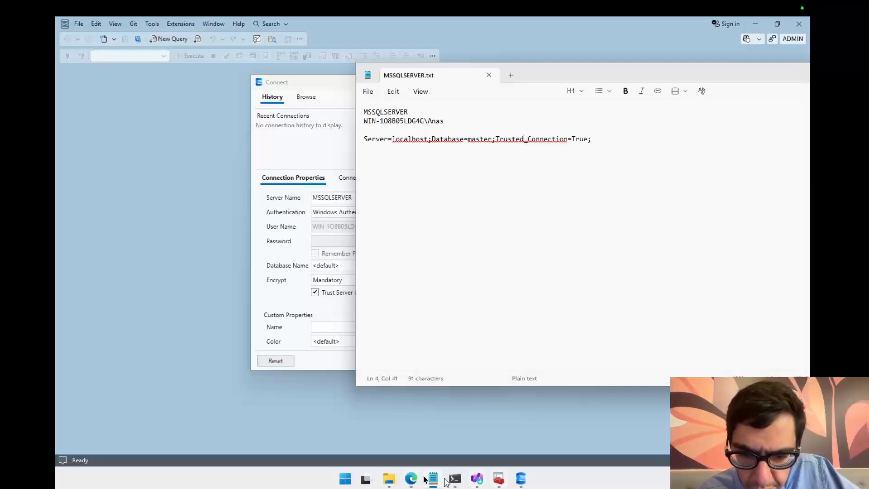
Step: Restart Windows, closing the open apps anyway
left_click(348, 478)
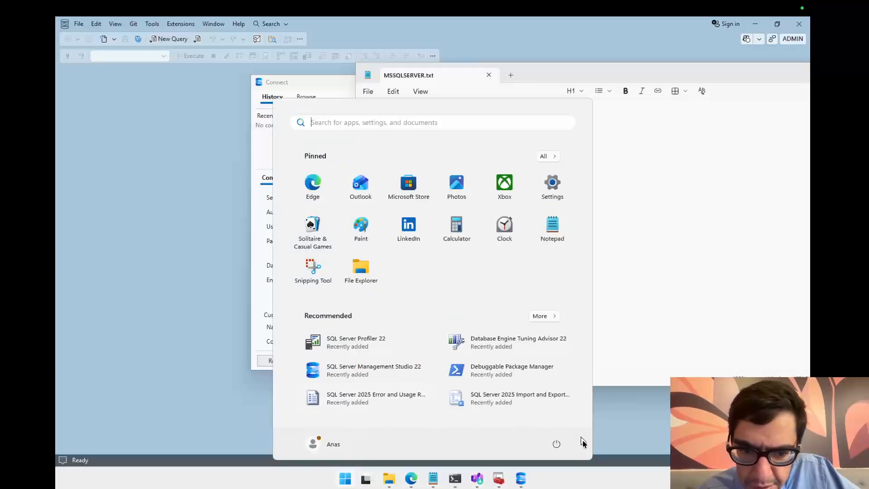
left_click(557, 444)
left_click(556, 422)
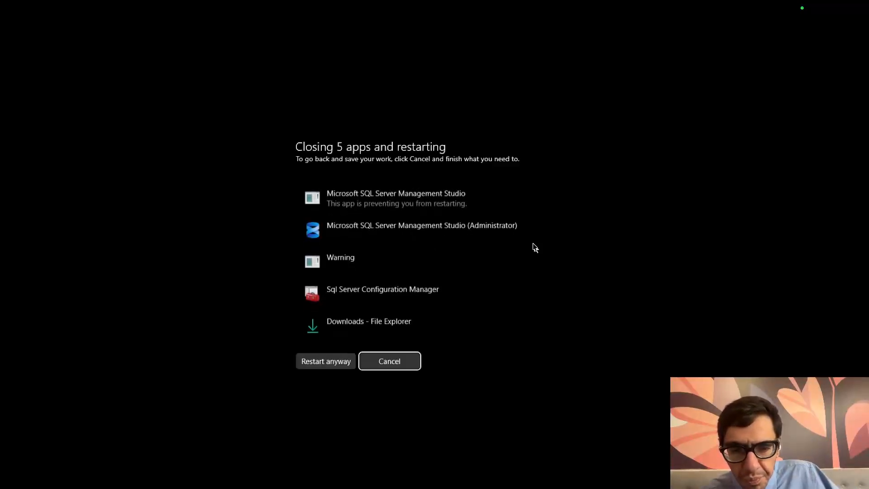
left_click(329, 362)
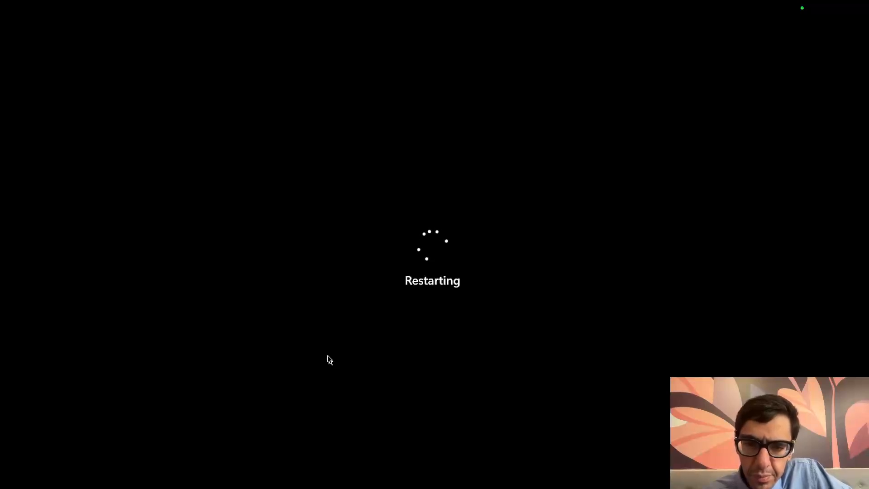
Step: Unlock the login screen and sign in with the account password
key("ctrl+Left")
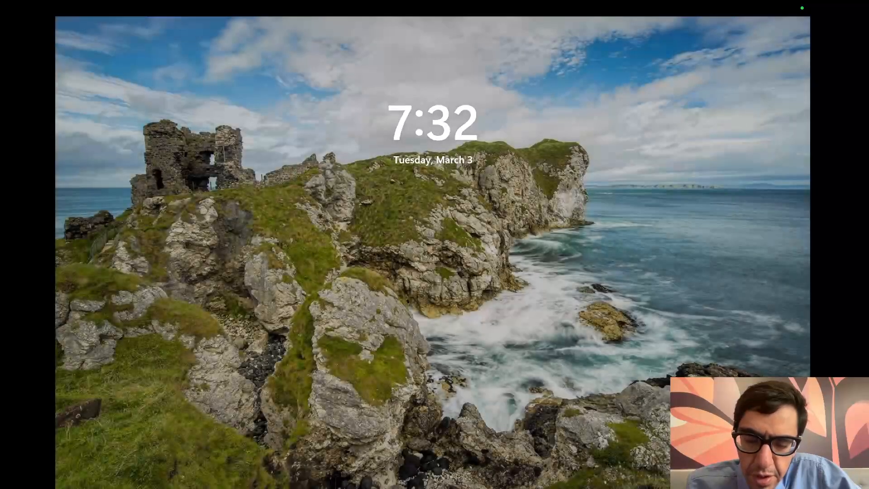
key("Return")
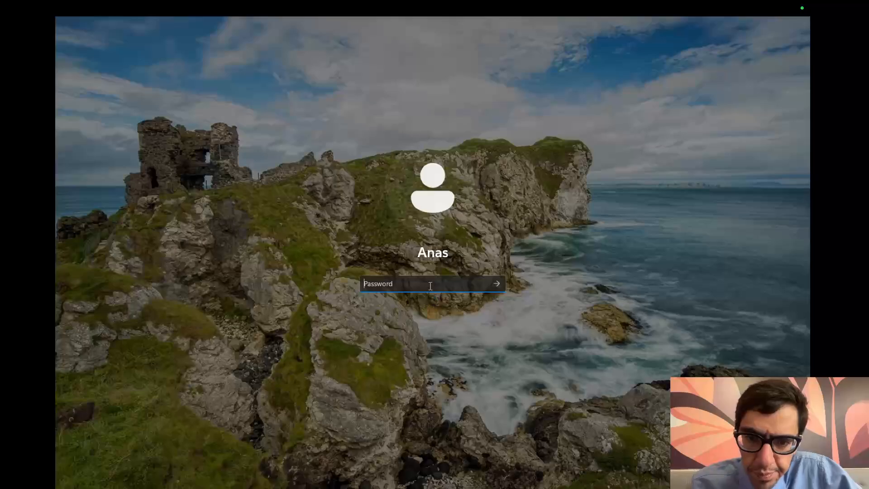
type("•••••••••")
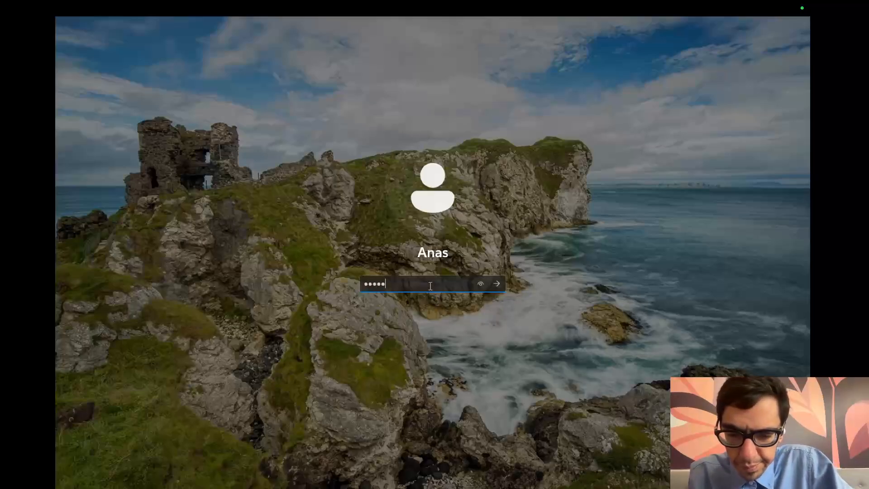
key("Return")
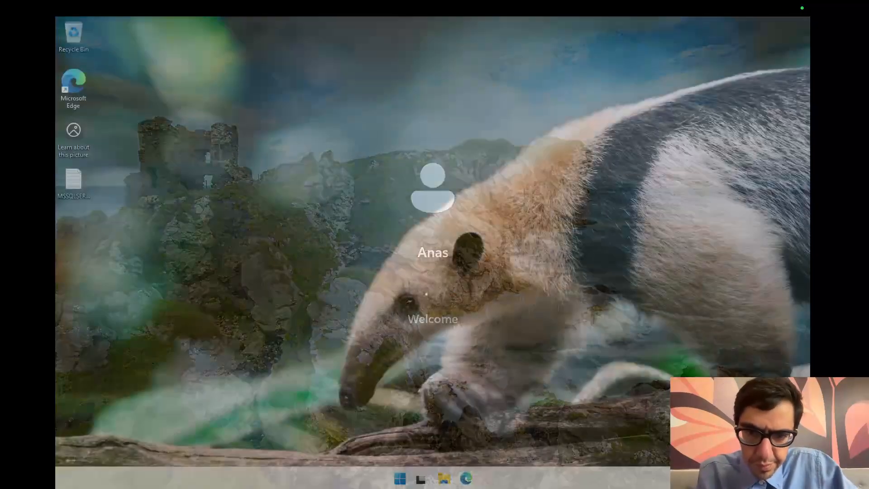
Step: Open SQL Server 2025 Configuration Manager and go to the SQL Server Services node
left_click(400, 478)
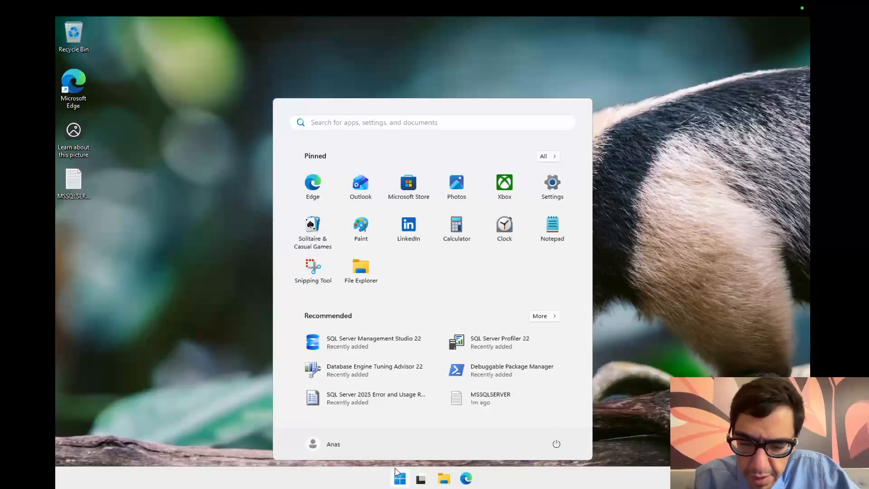
type("sql")
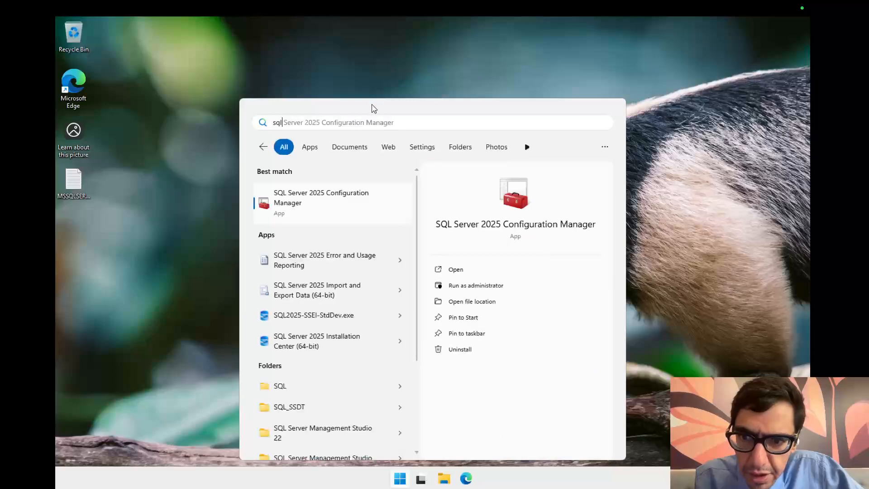
left_click(318, 198)
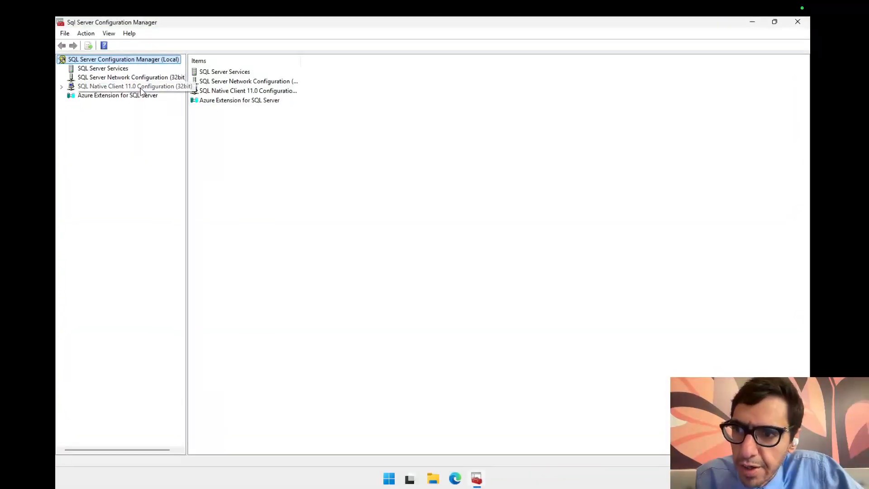
left_click(115, 77)
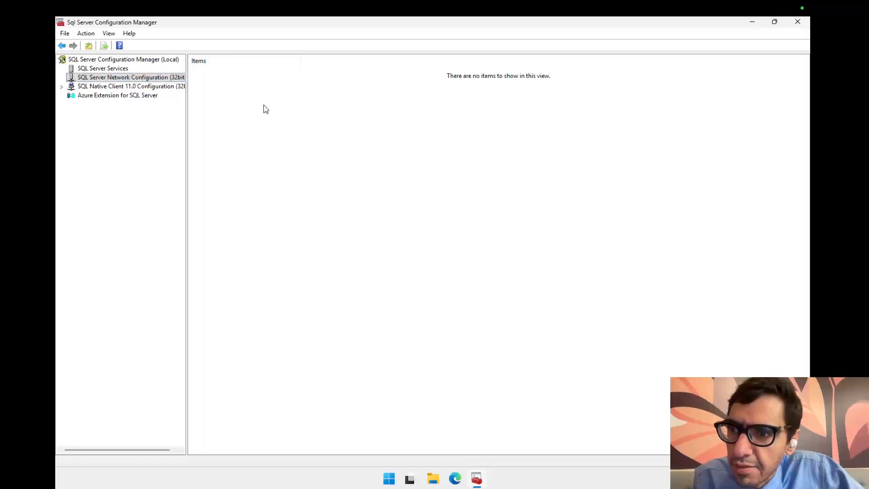
left_click(61, 86)
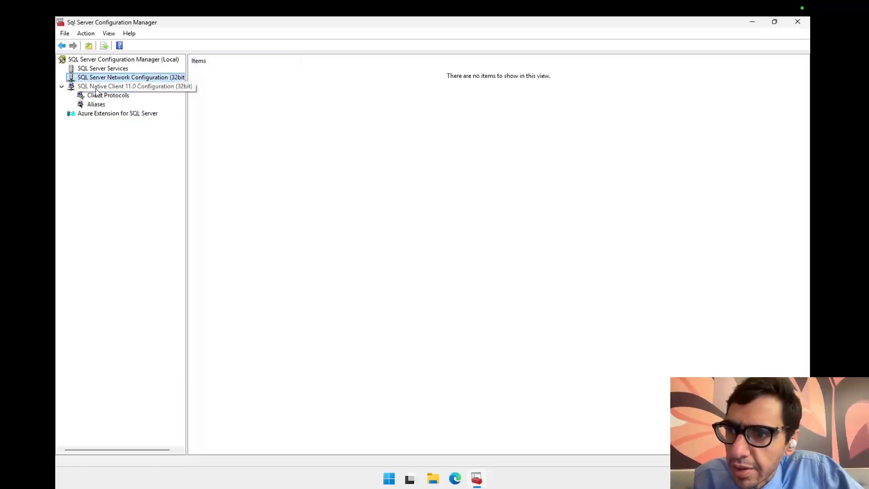
left_click(99, 69)
left_click(101, 78)
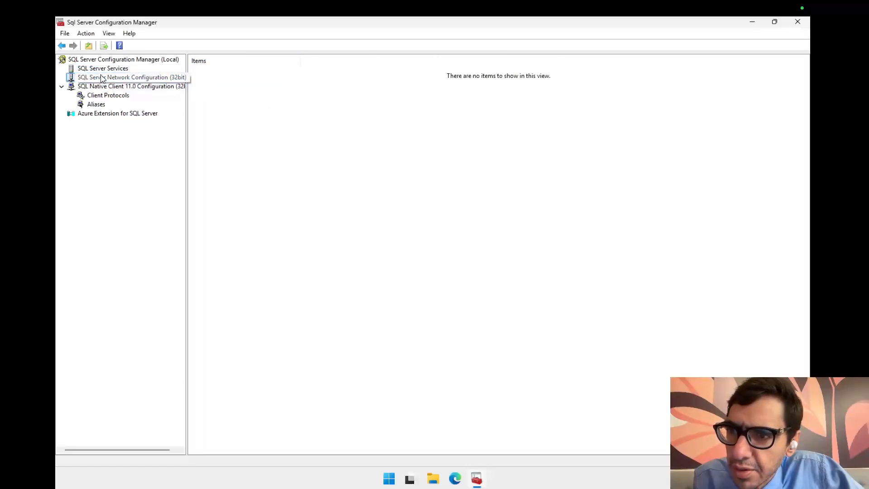
left_click(101, 70)
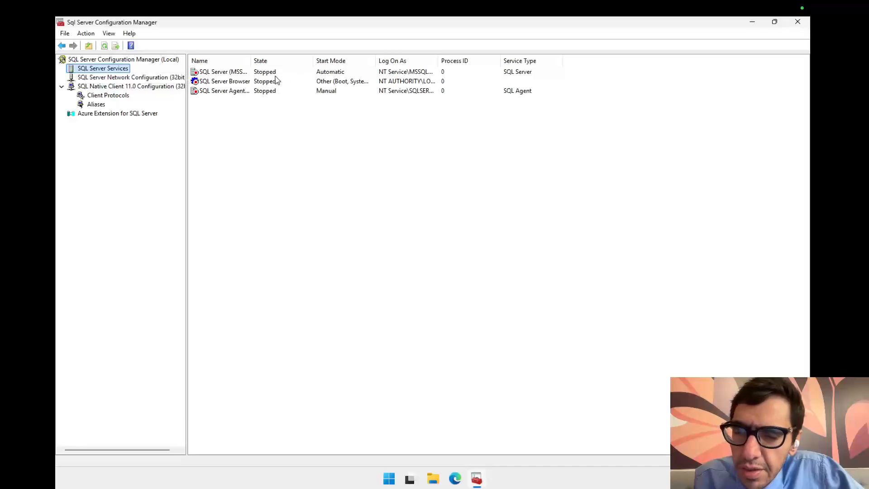
Step: Widen the Name column and start the SQL Server (MSSQLSERVER) service
left_click_drag(250, 60, 301, 61)
left_click(247, 75)
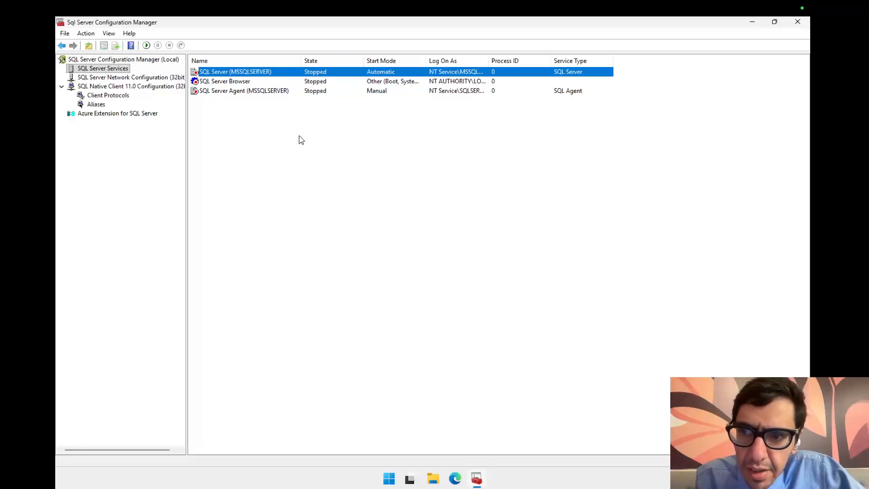
left_click(146, 45)
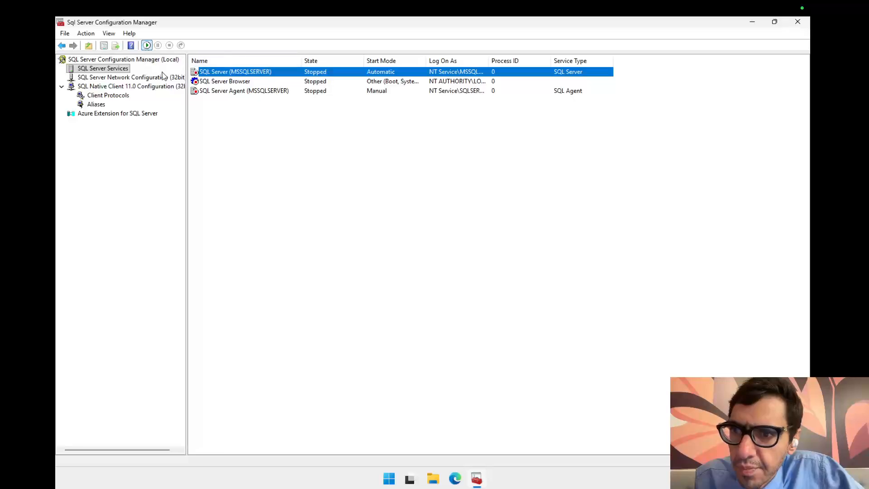
left_click_drag(436, 213, 409, 185)
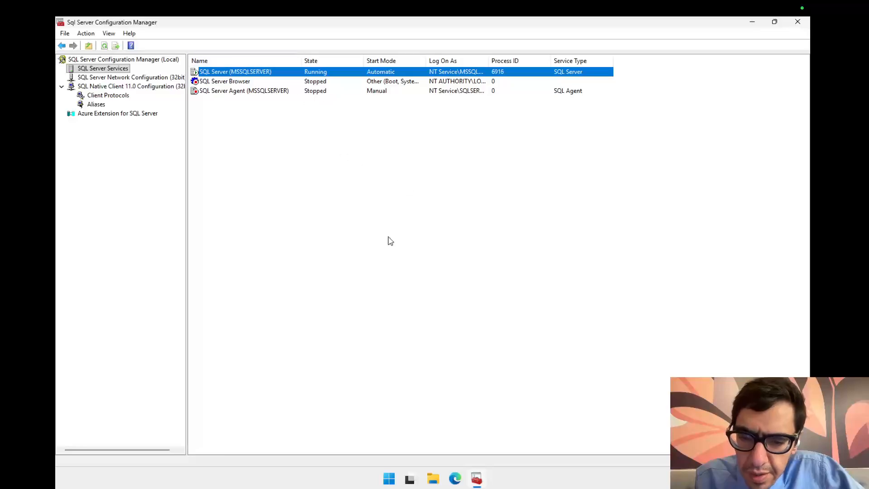
left_click(397, 479)
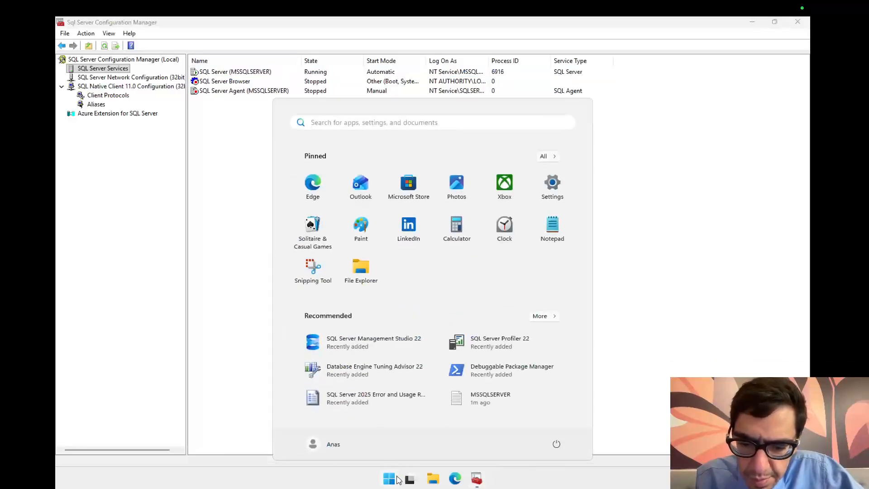
type("sql ma")
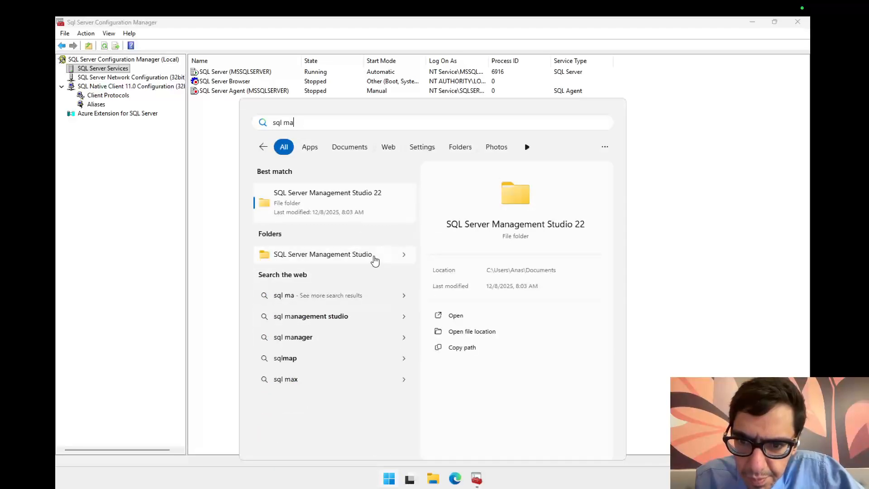
left_click(401, 253)
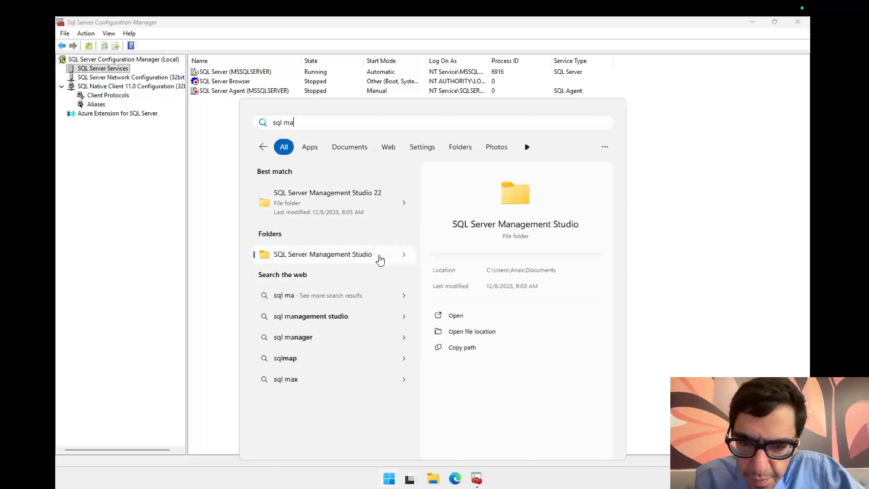
left_click(375, 260)
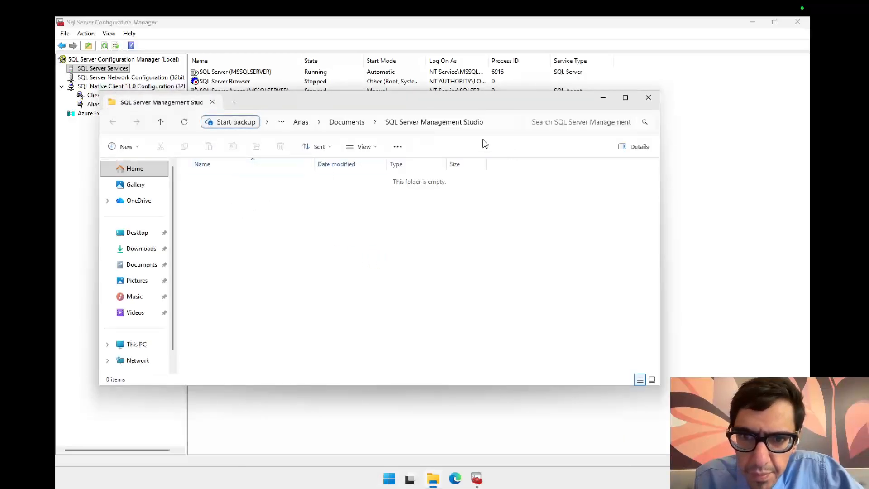
left_click(648, 98)
Step: Search the Start menu for ssms and launch SQL Server Management Studio 22
left_click(397, 479)
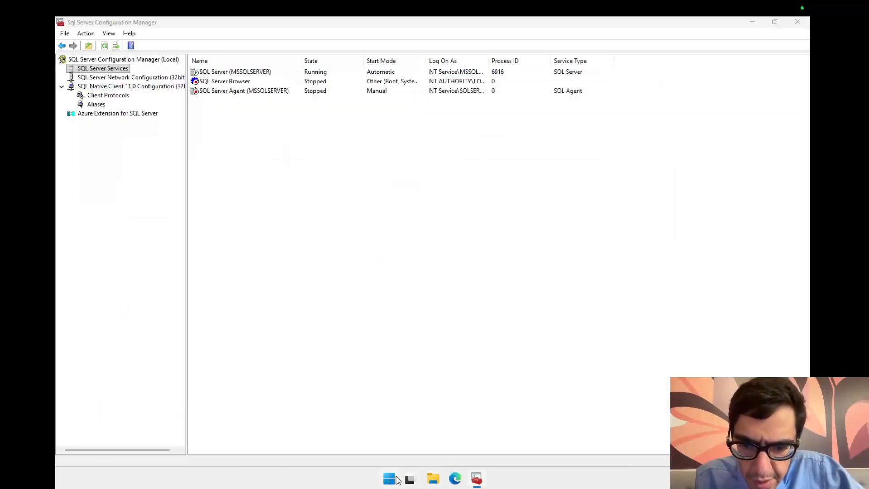
type("sql ")
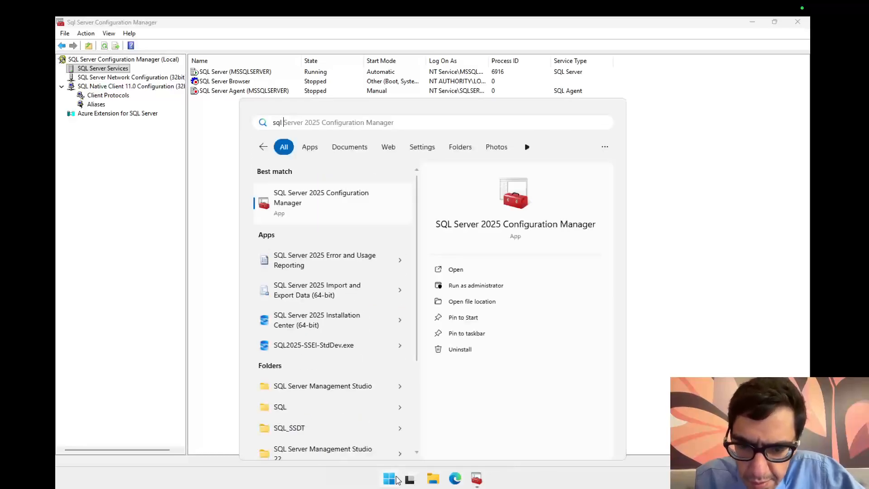
type("ma")
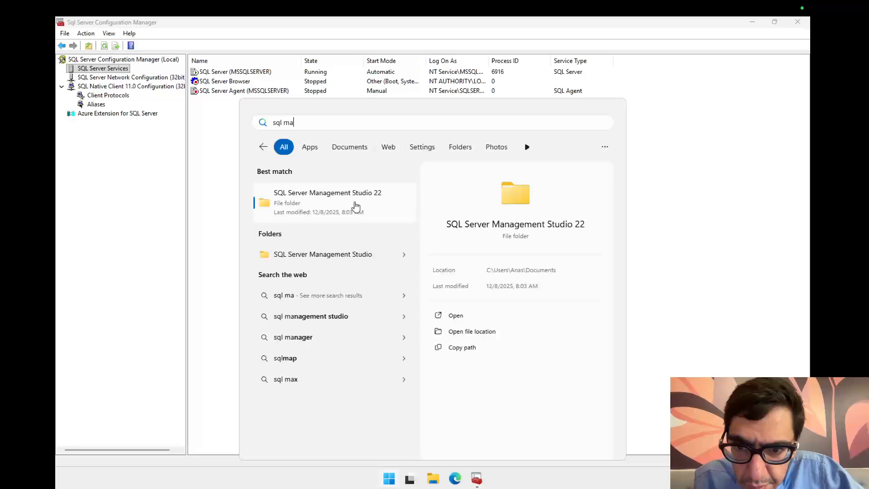
key("BackSpace")
key("BackSpace")
key("BackSpace")
key("BackSpace")
key("BackSpace")
key("BackSpace")
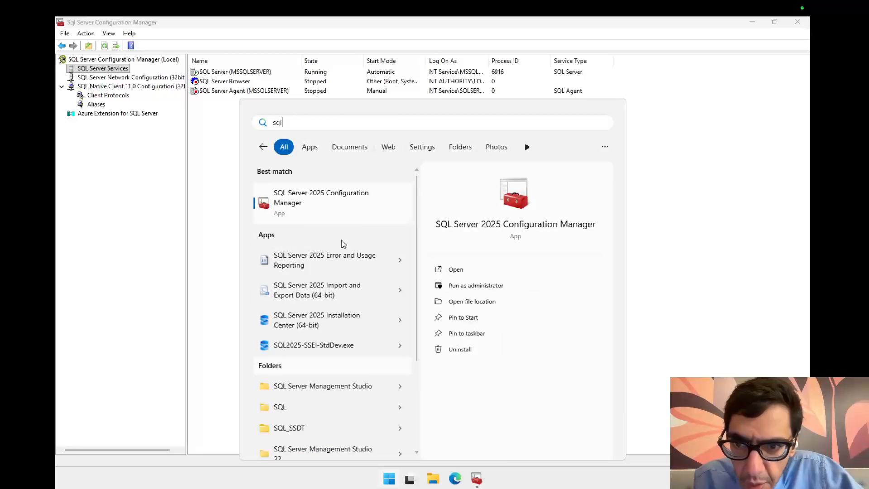
type("ssms")
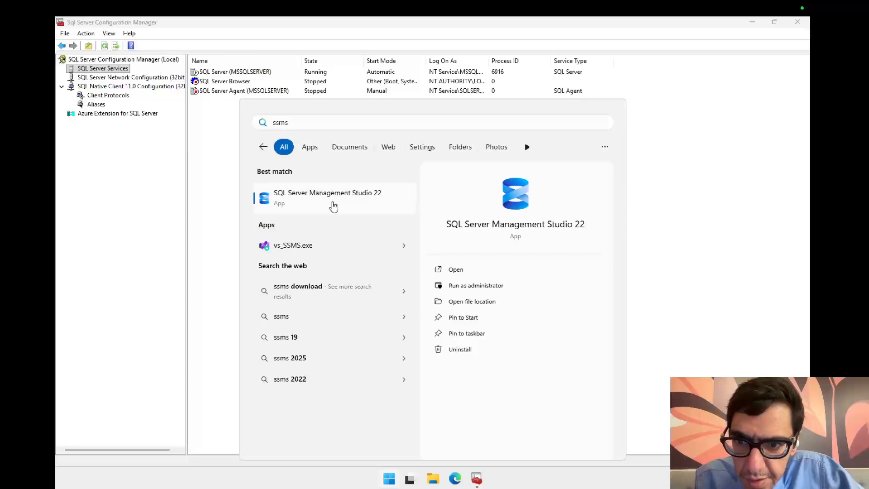
left_click(332, 204)
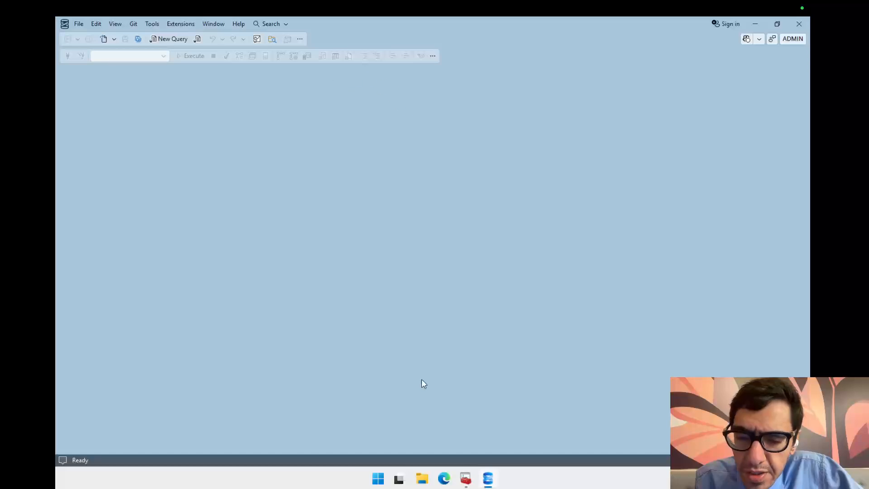
Step: Switch back to Configuration Manager, select the services and widen the Start Mode and Log On As columns
left_click(465, 481)
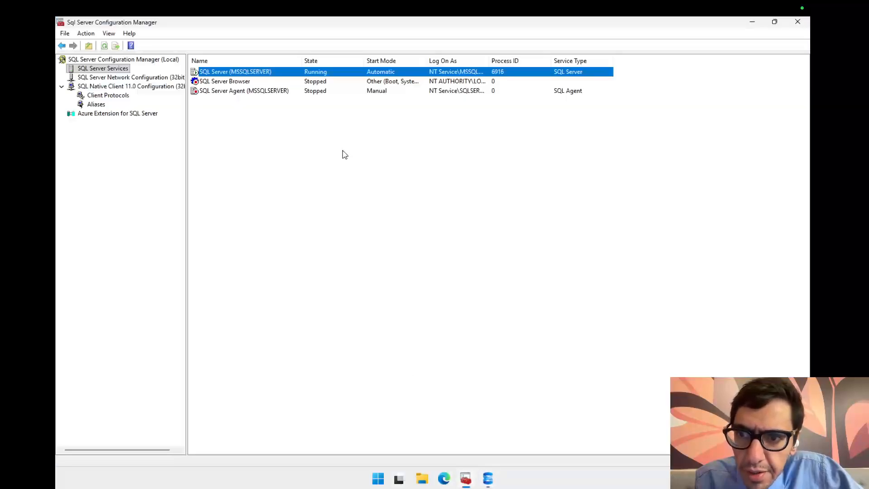
left_click(268, 85)
left_click(245, 92)
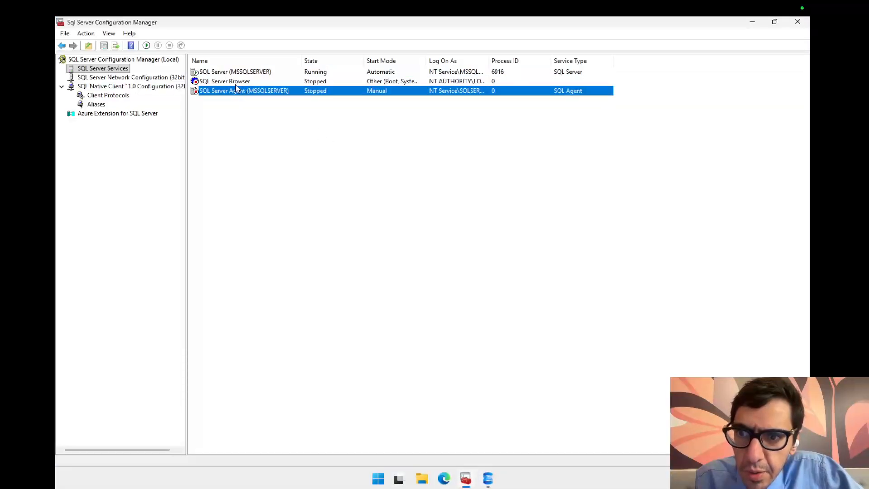
left_click(240, 82)
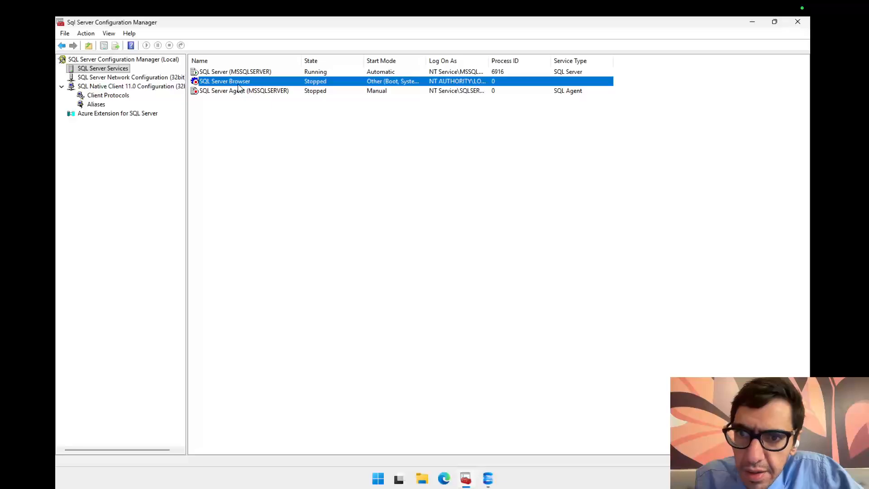
mouse_move(425, 62)
left_mouse_down()
mouse_move(515, 66)
mouse_move(435, 68)
left_mouse_up()
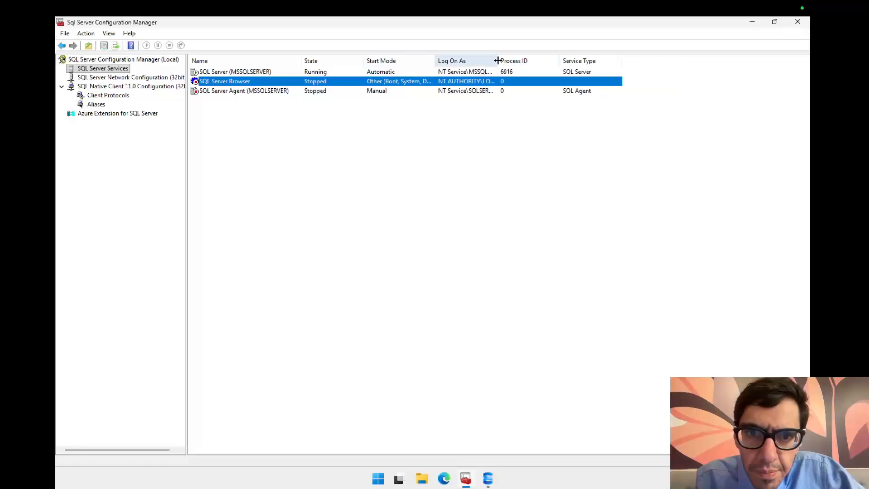
left_click_drag(498, 63, 544, 62)
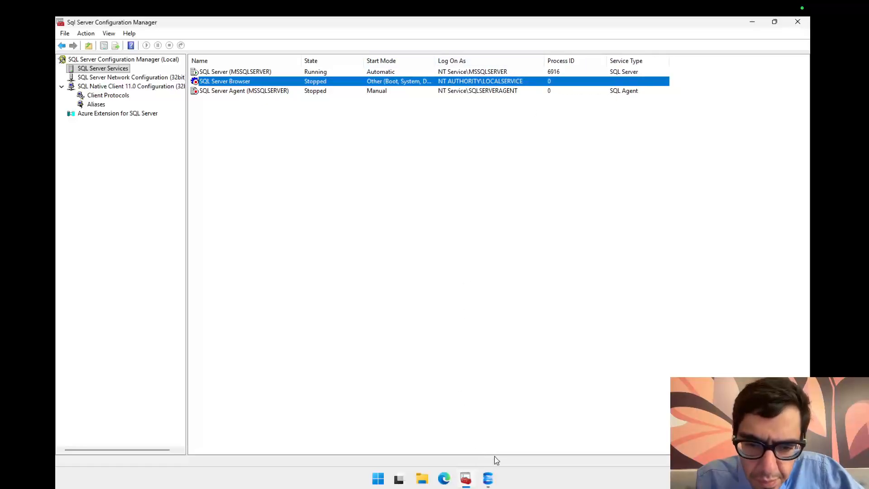
Step: Bring up the SSMS Connect dialog, then open Notepad with the saved notes file
left_click(488, 478)
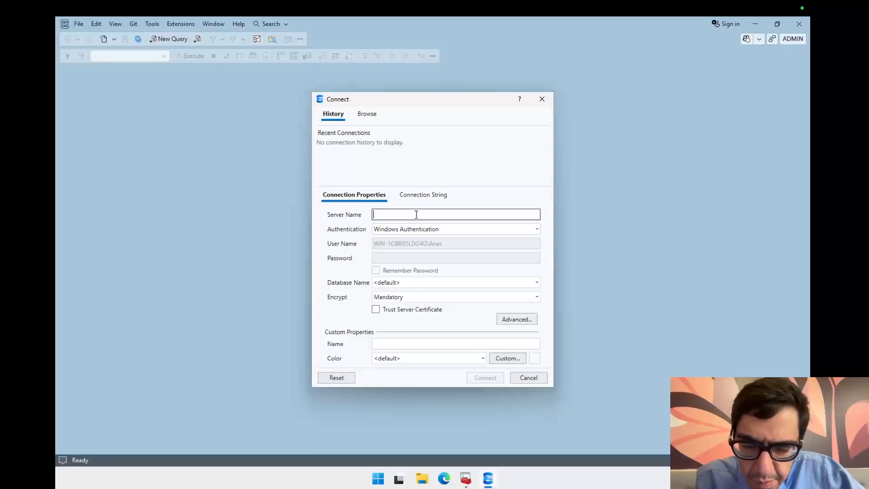
left_click(379, 482)
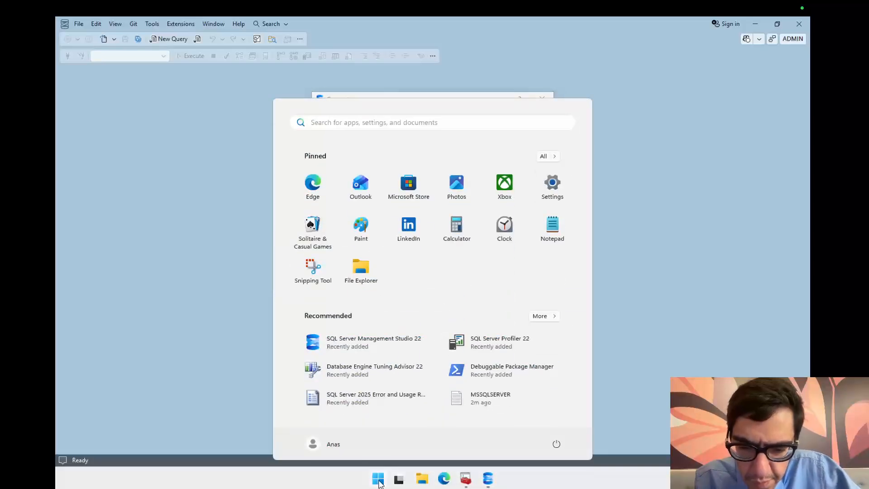
type("notepad")
key("Return")
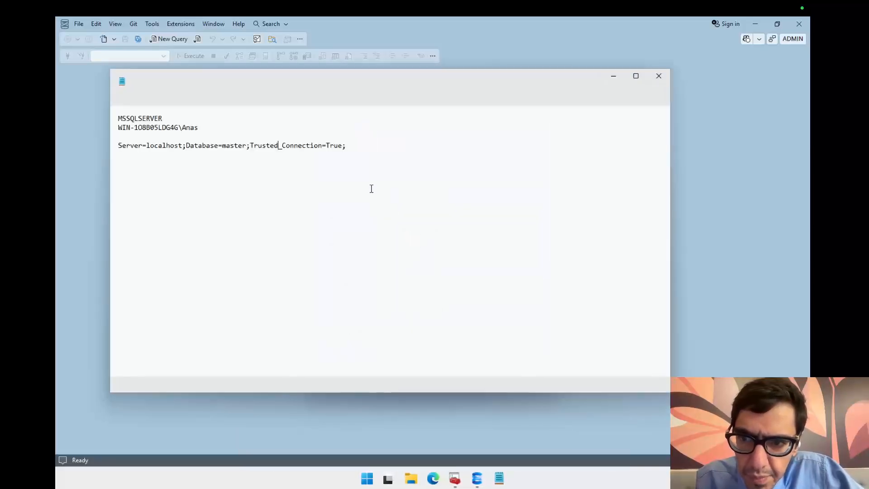
Step: Copy the connection string line Server=localhost;Database=master;Trusted_Connection=True; from Notepad and move its window aside
double_click(140, 118)
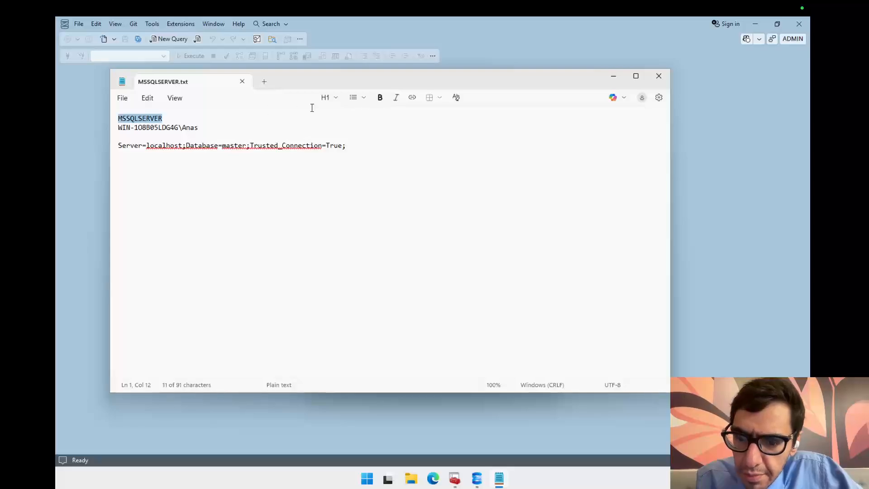
left_click_drag(355, 87, 492, 126)
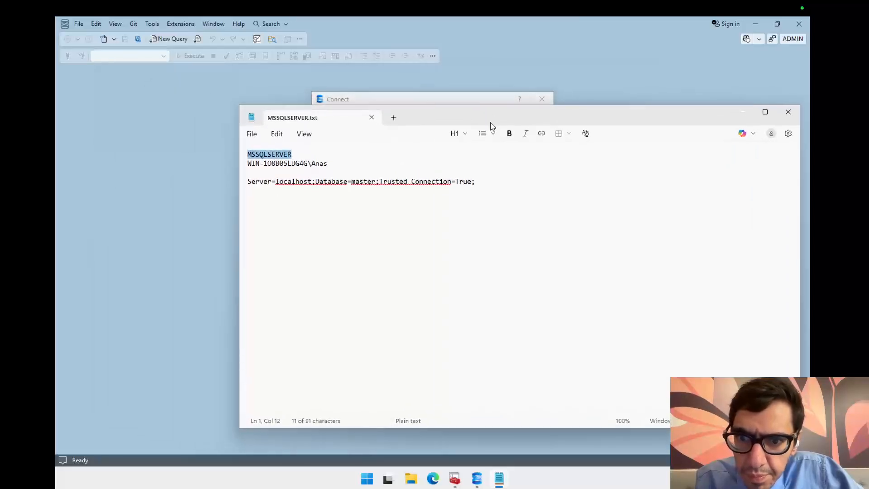
left_click_drag(492, 185, 244, 193)
key("ctrl+c")
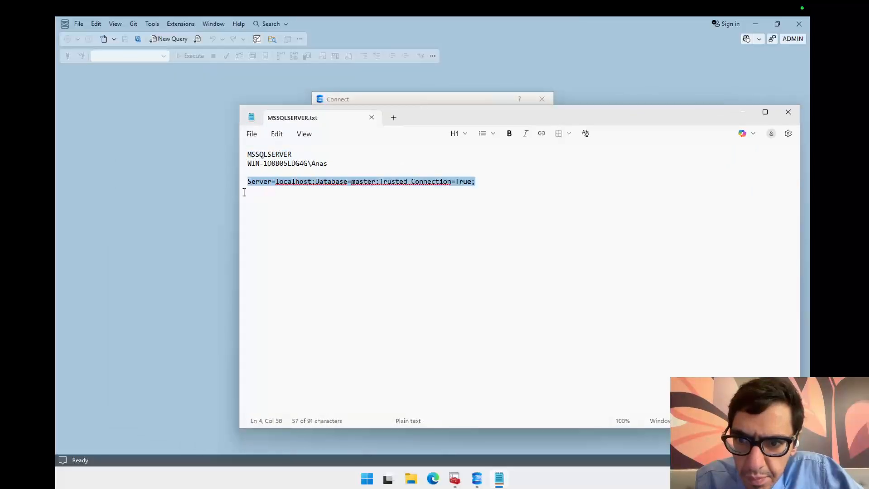
left_click_drag(454, 118, 402, 280)
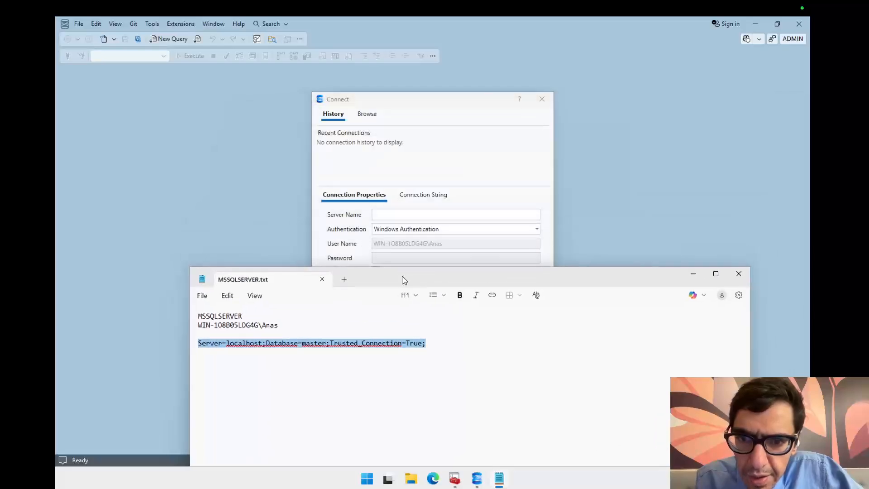
Step: Replace the Connect dialog's connection string with the copied one and apply it
left_click(420, 204)
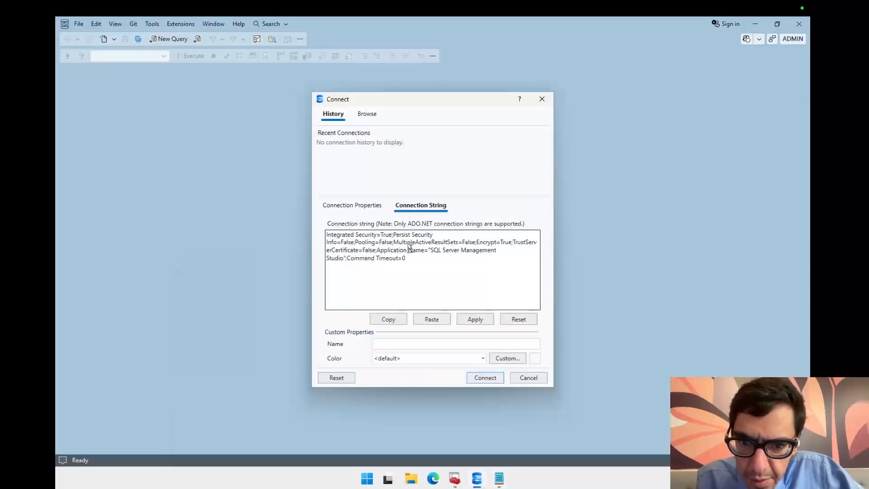
key("ctrl+a")
key("ctrl+v")
left_click(482, 321)
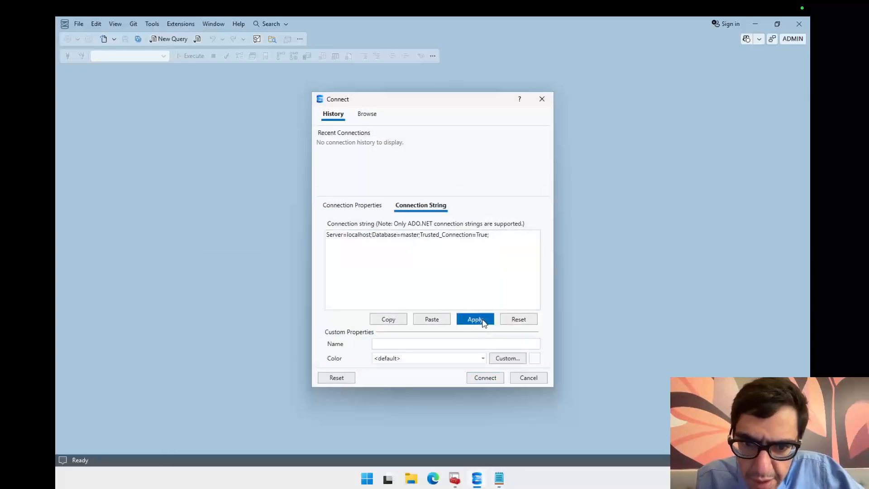
Step: Try to connect to localhost using the applied connection properties
left_click(500, 282)
left_click(354, 206)
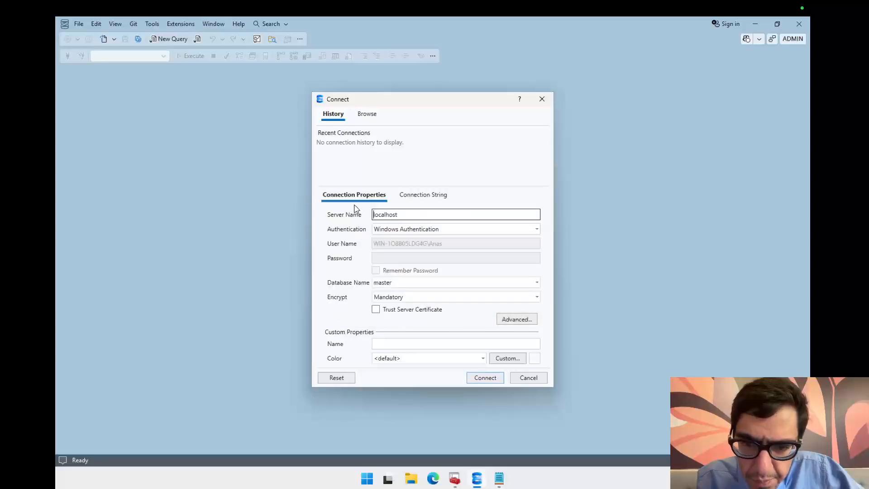
left_click(490, 381)
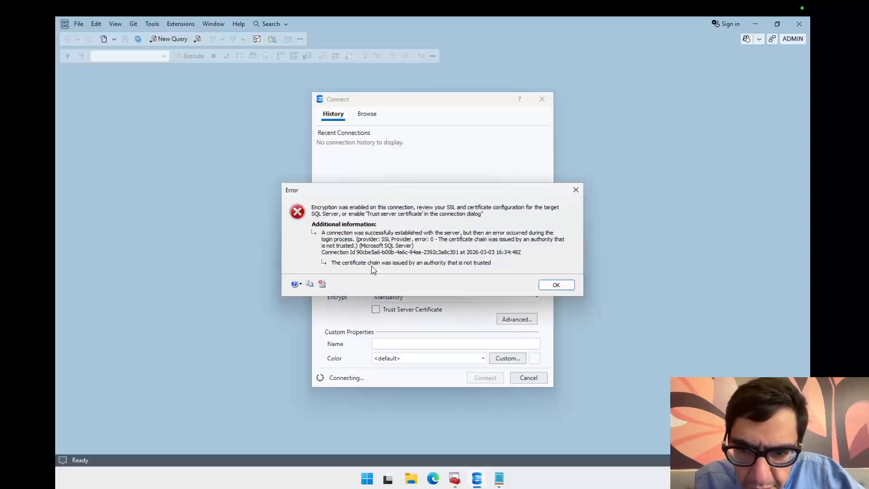
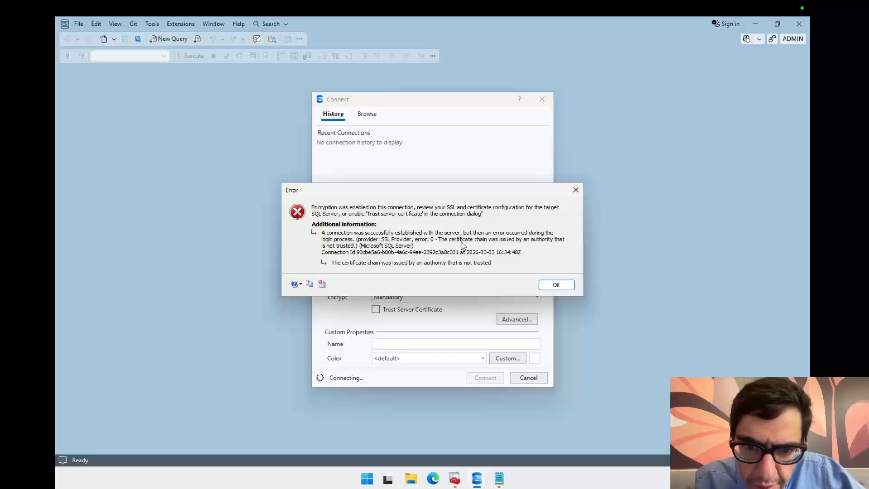
Step: Dismiss the certificate error, enable Trust Server Certificate, and connect to localhost again
left_click(556, 285)
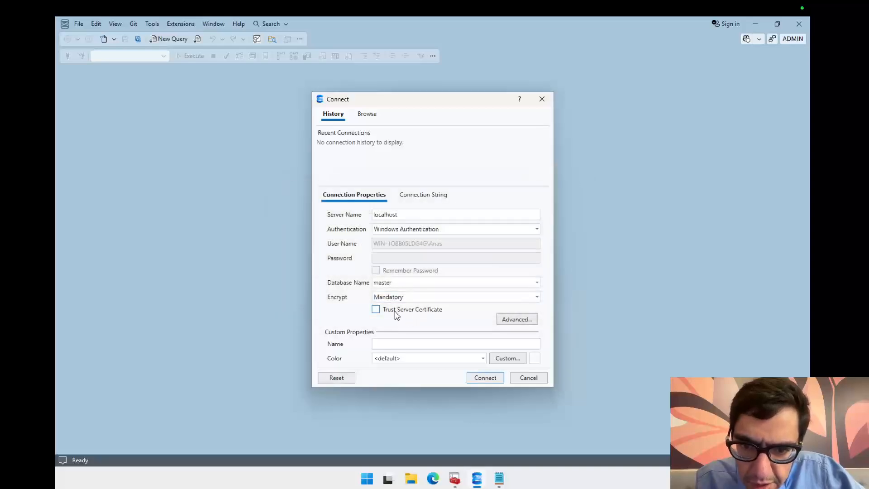
left_click(395, 313)
left_click(483, 378)
Step: Bring the Notepad notes window forward and move it aside
key("alt+Tab")
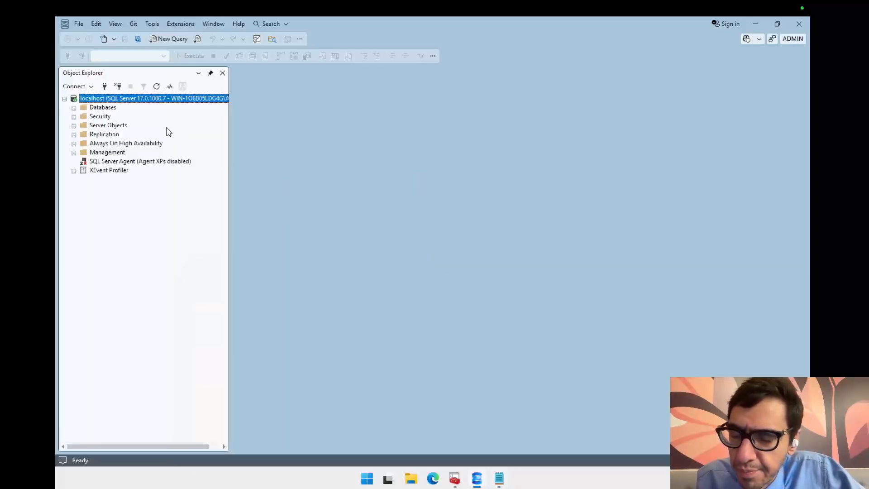
left_click(499, 478)
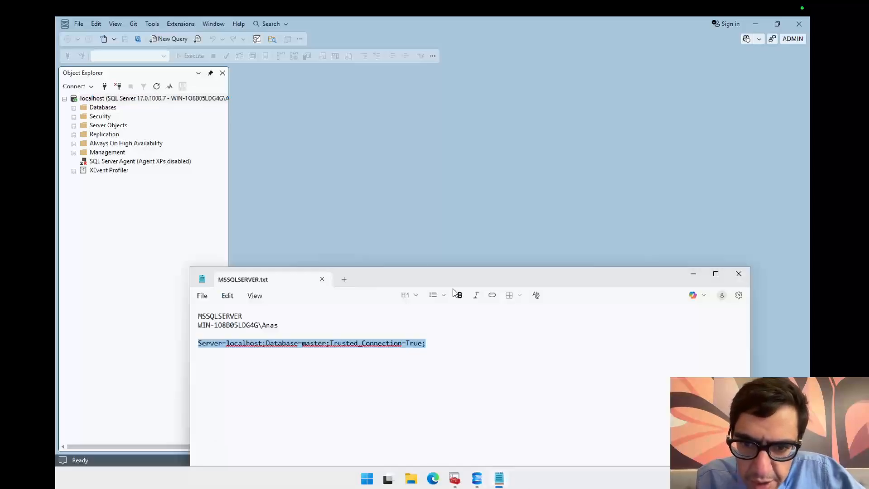
left_click_drag(406, 276, 460, 176)
left_click_drag(497, 245, 236, 257)
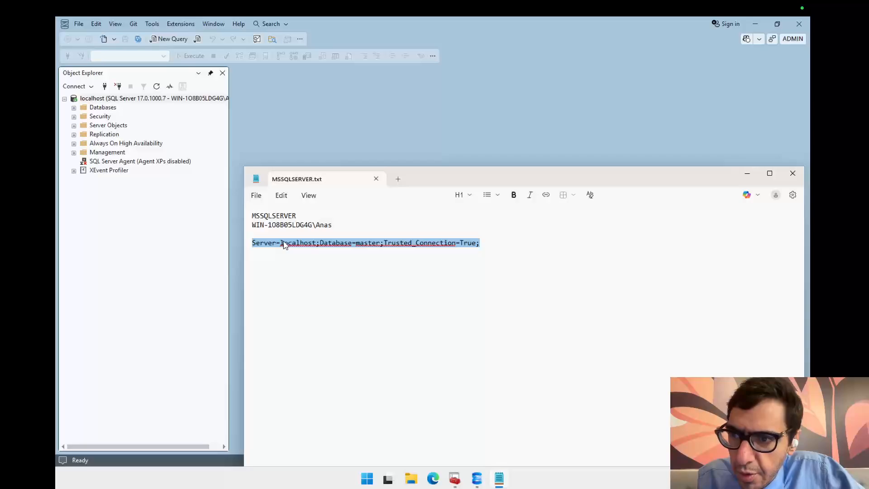
Step: Create a new database named test on the local server
left_click(74, 107)
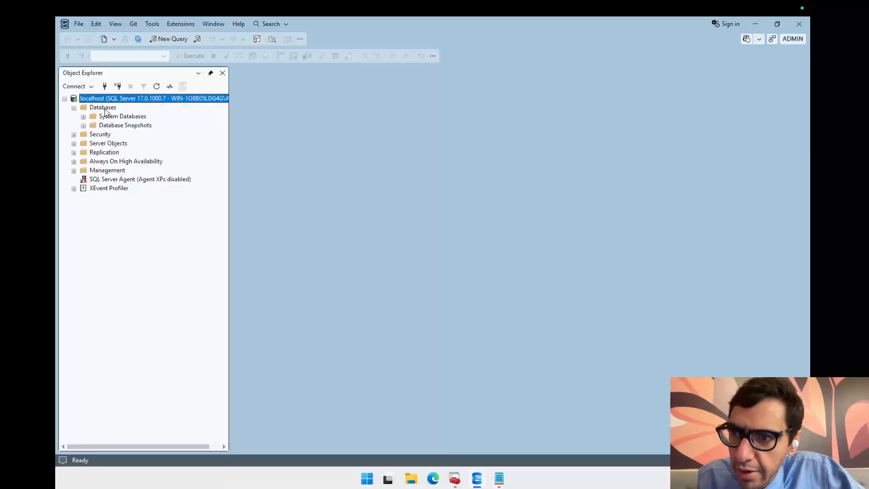
right_click(104, 109)
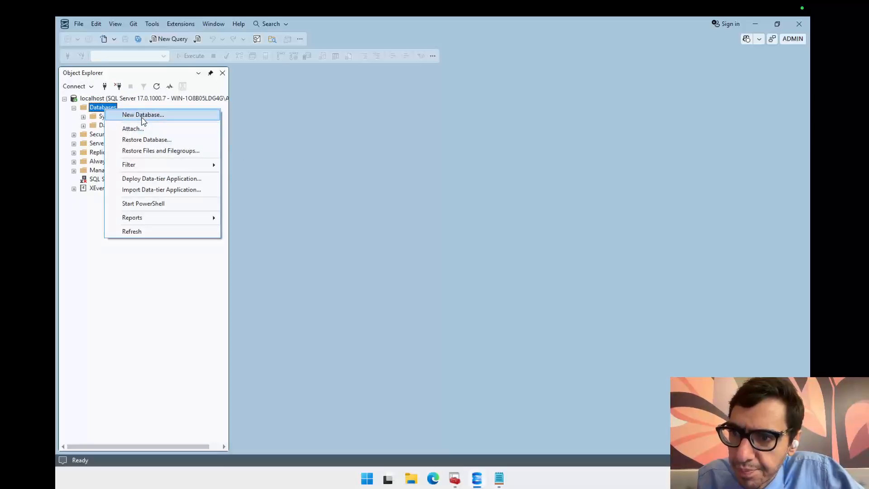
left_click(143, 115)
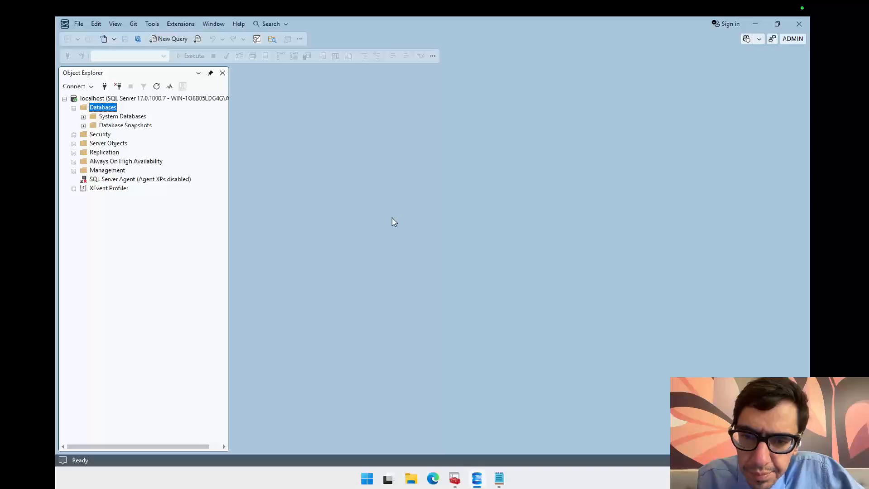
type("test")
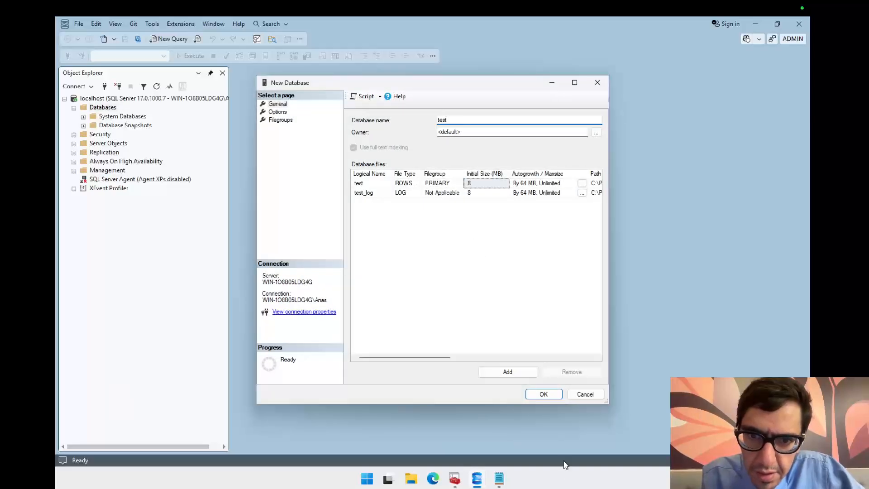
left_click(545, 394)
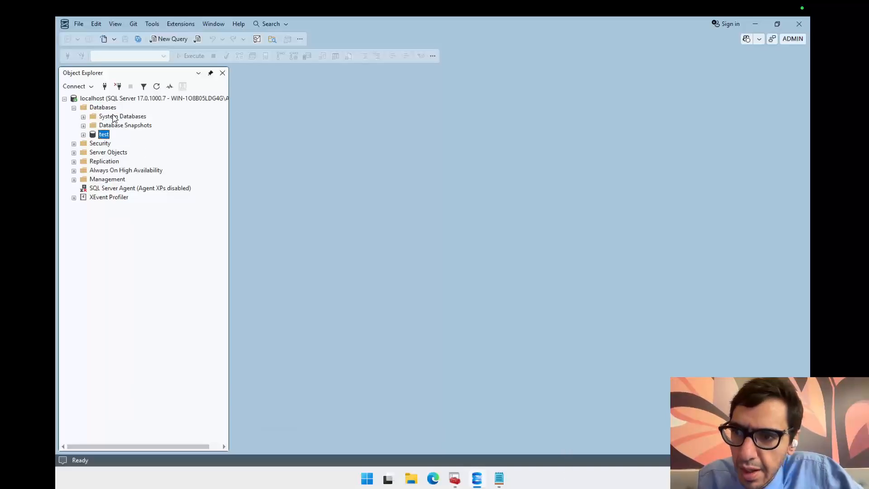
Step: Expand the test database and open a new table in the table designer
right_click(104, 135)
left_click(84, 135)
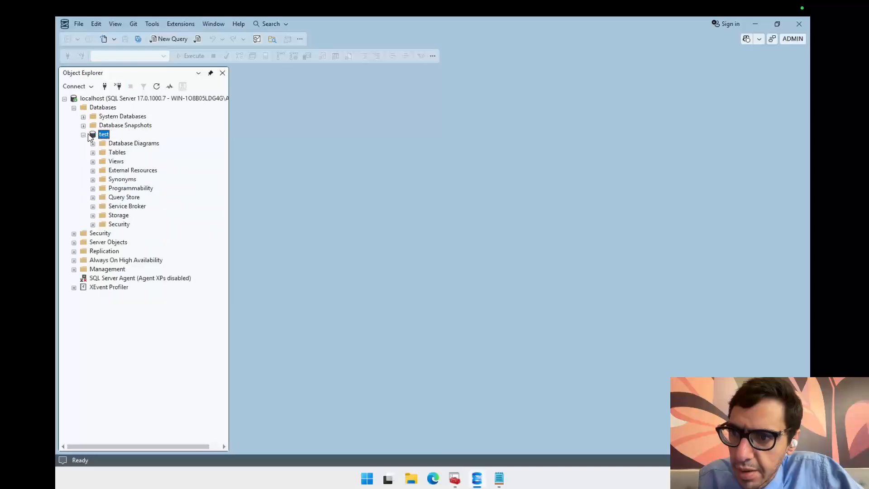
left_click(93, 152)
right_click(116, 153)
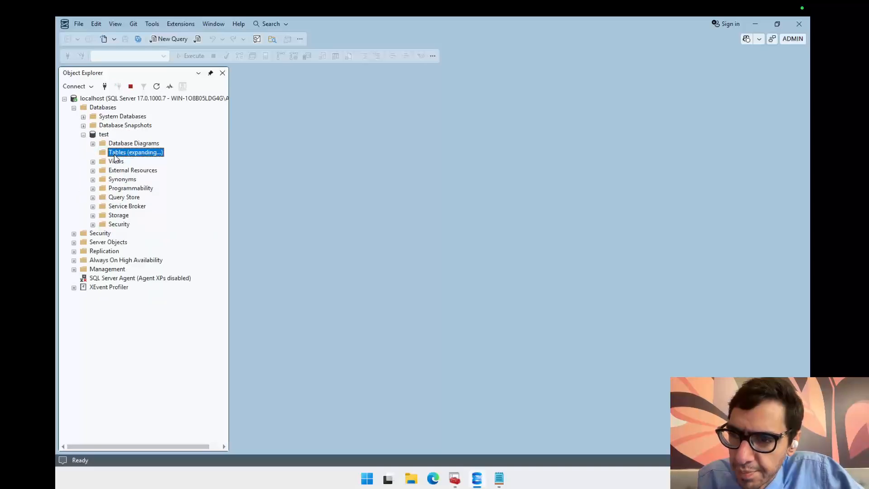
mouse_move(168, 163)
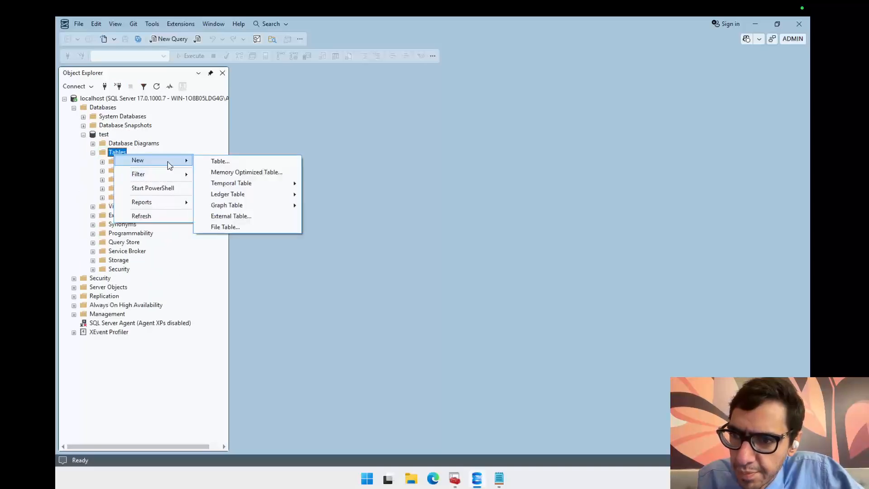
left_click(216, 162)
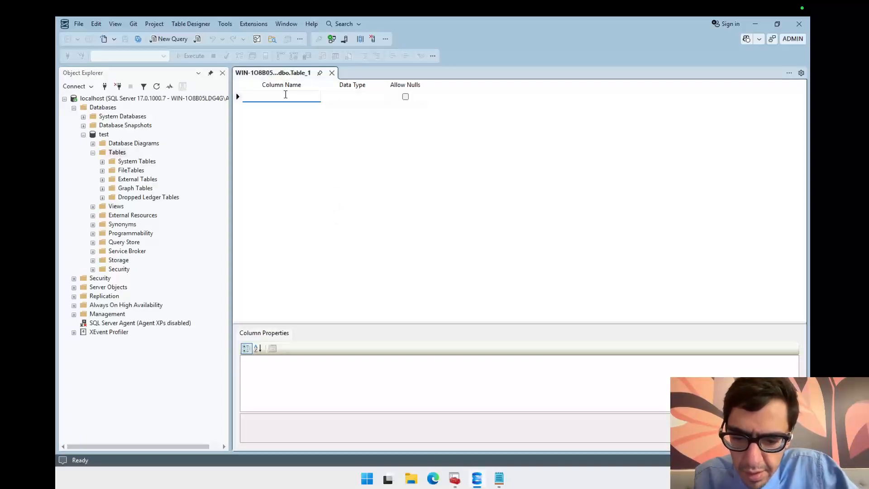
Step: Add a column named ID with data type int
type("ID")
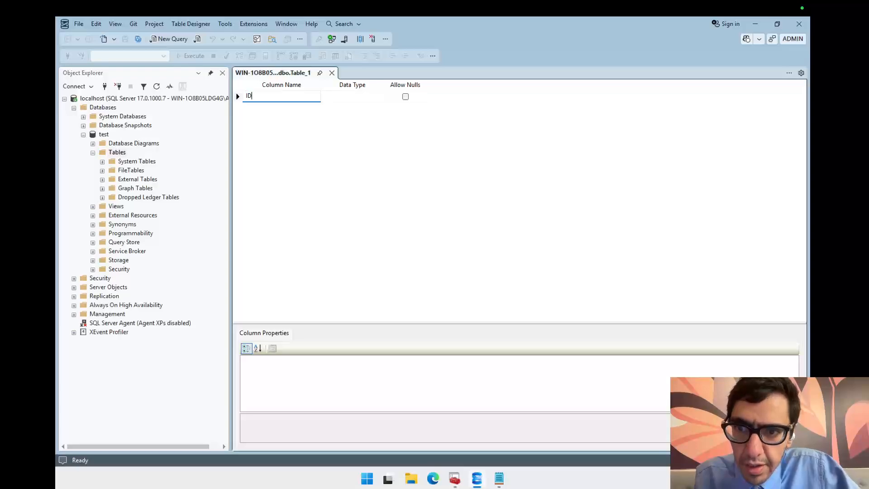
left_click(370, 96)
left_click(405, 96)
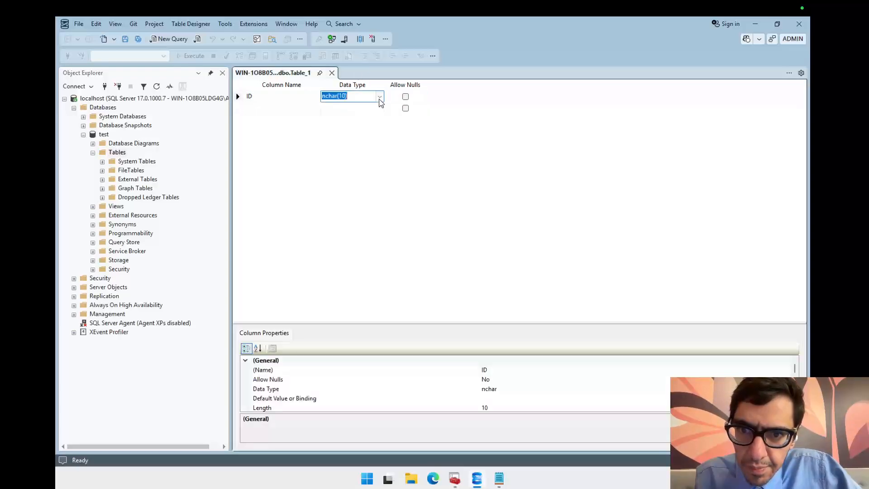
left_click(379, 96)
left_click_drag(381, 144, 382, 114)
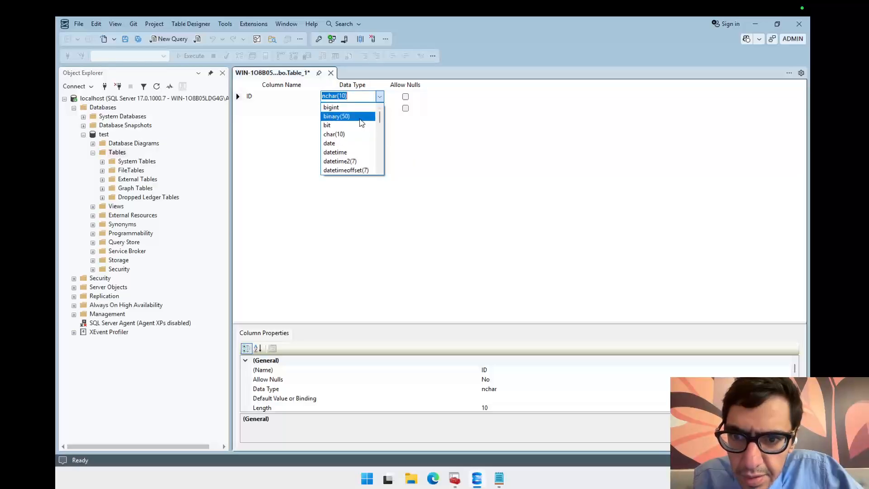
type("int")
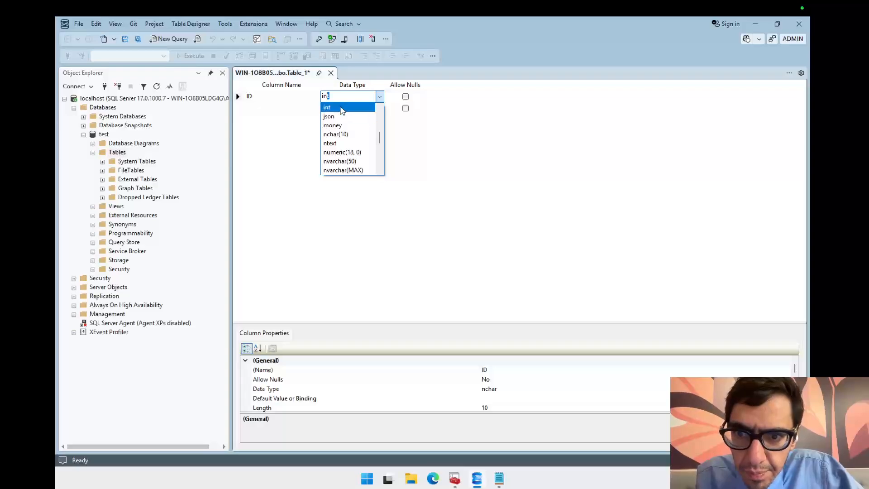
left_click(342, 110)
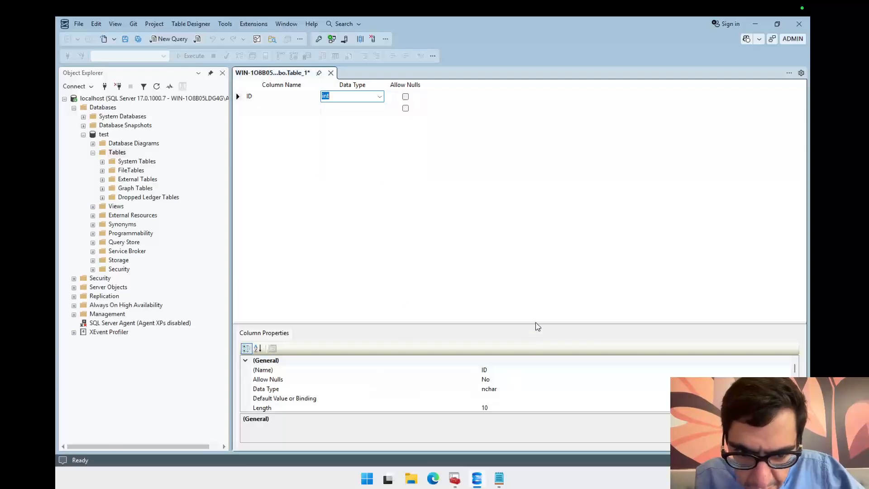
Step: Set the ID column's Identity Specification so that Is Identity is Yes
left_click_drag(536, 323, 536, 269)
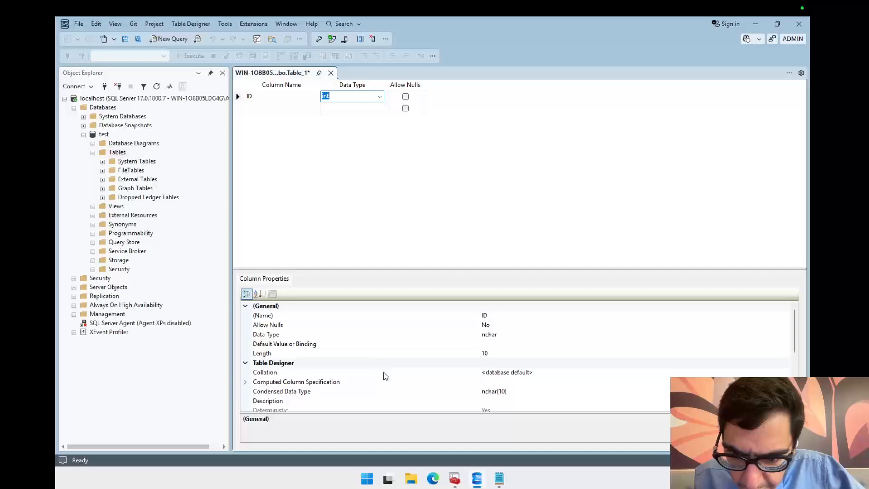
left_click_drag(796, 324, 806, 365)
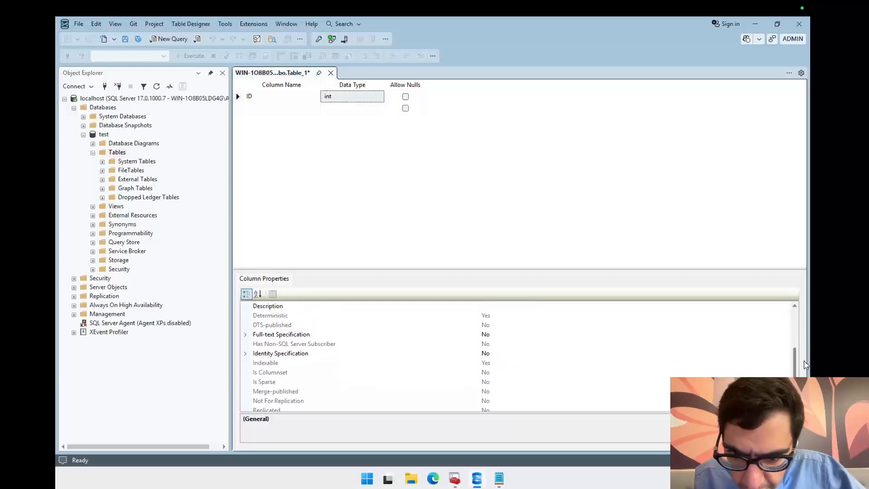
left_click(245, 353)
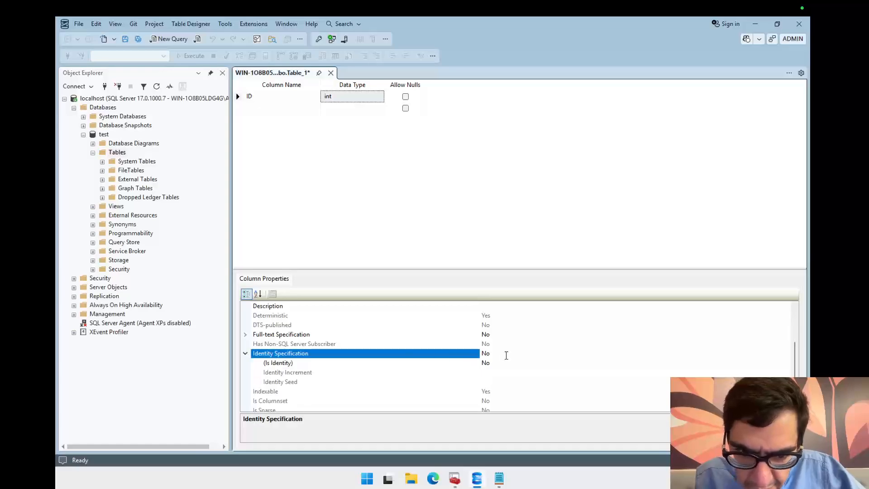
key("Down")
left_click(786, 363)
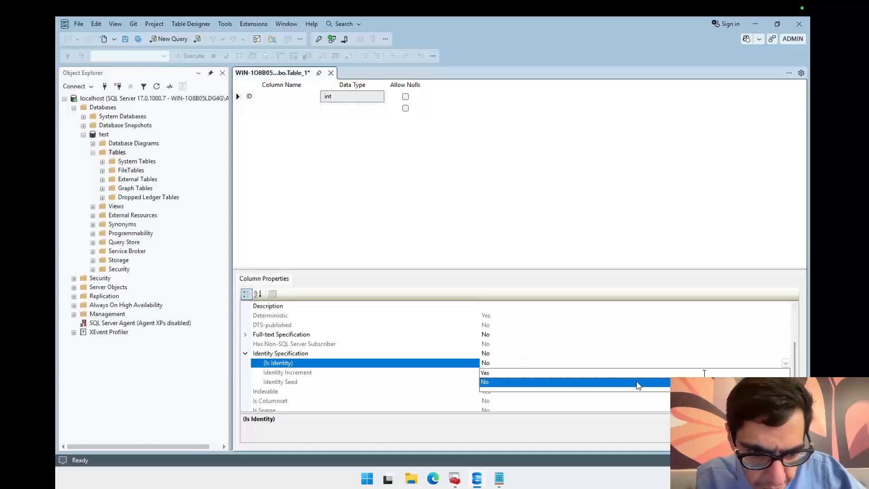
left_click(528, 375)
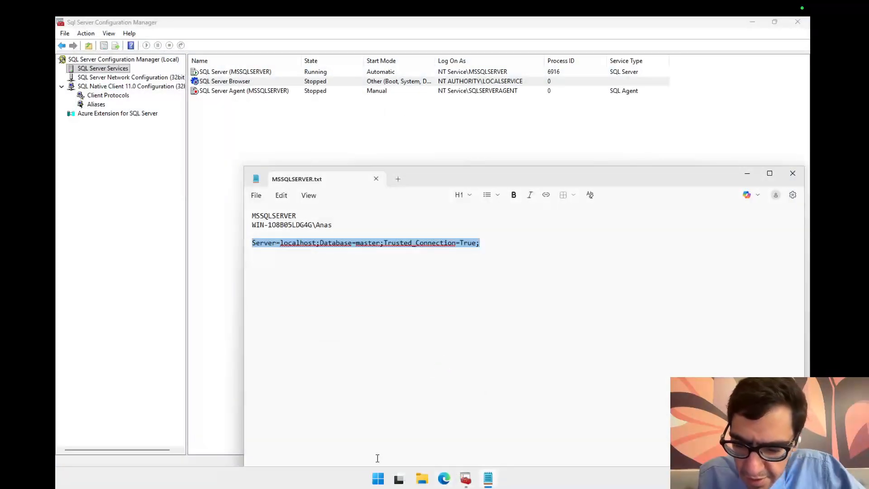
Step: Search the Start menu for sql and open SQL Server 2025 Configuration Manager
left_click(380, 479)
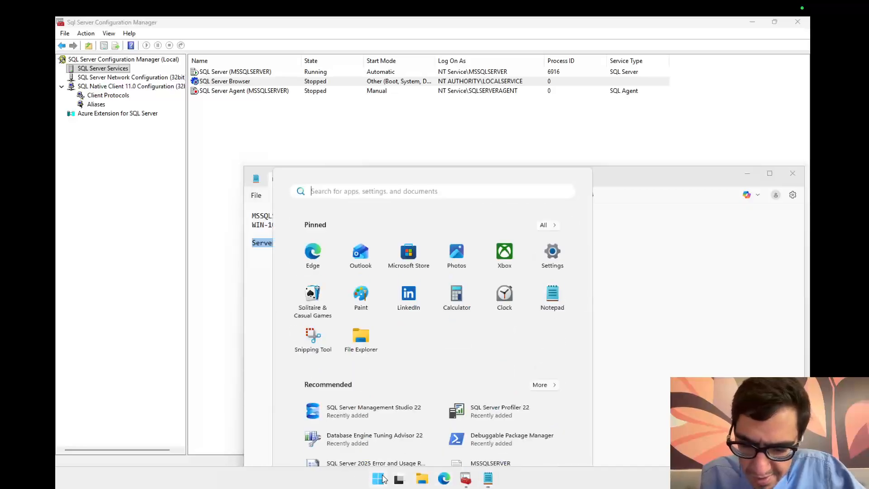
type("sql")
key("Return")
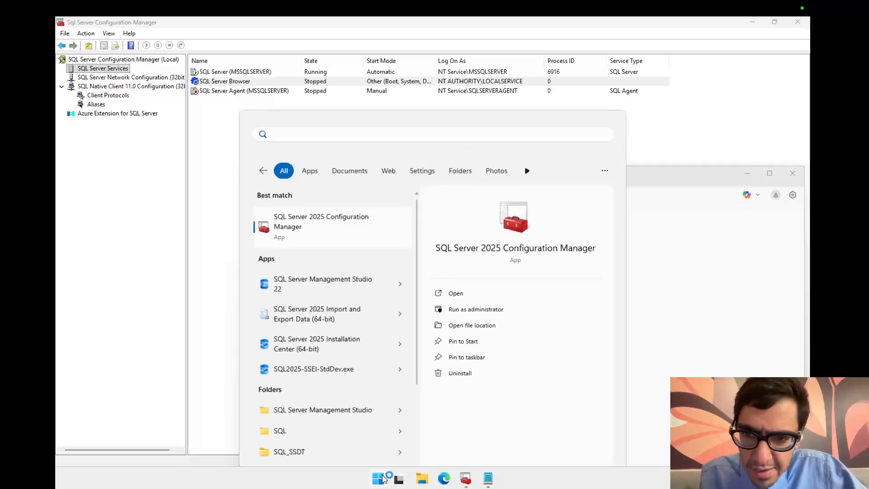
Step: Launch SQL Server Management Studio 22 from the Start menu and connect to localhost
key("super")
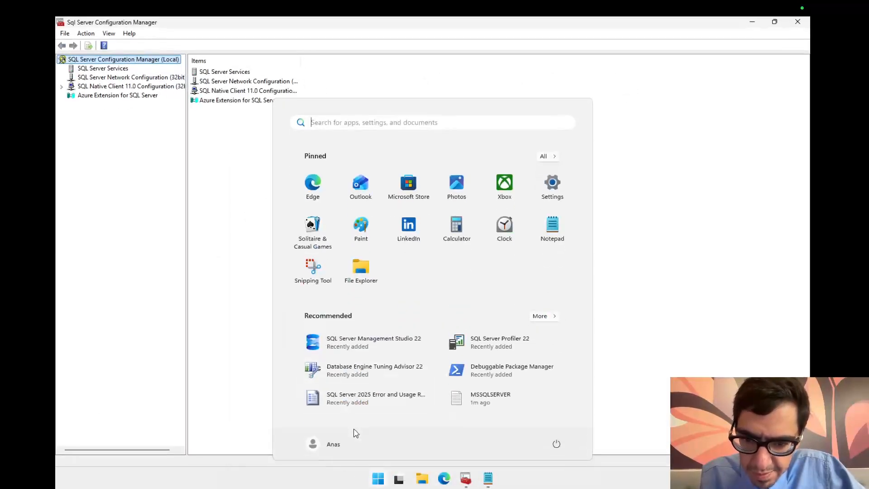
type("sq")
key("BackSpace")
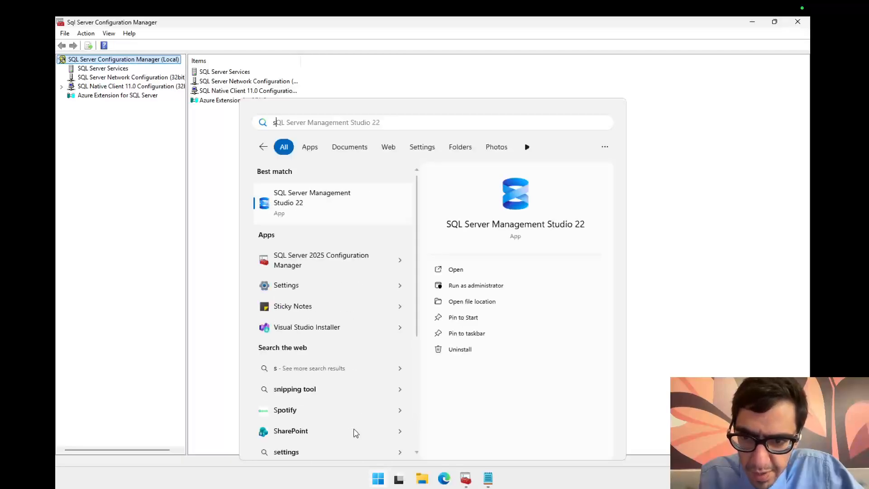
type("sms")
left_click(337, 206)
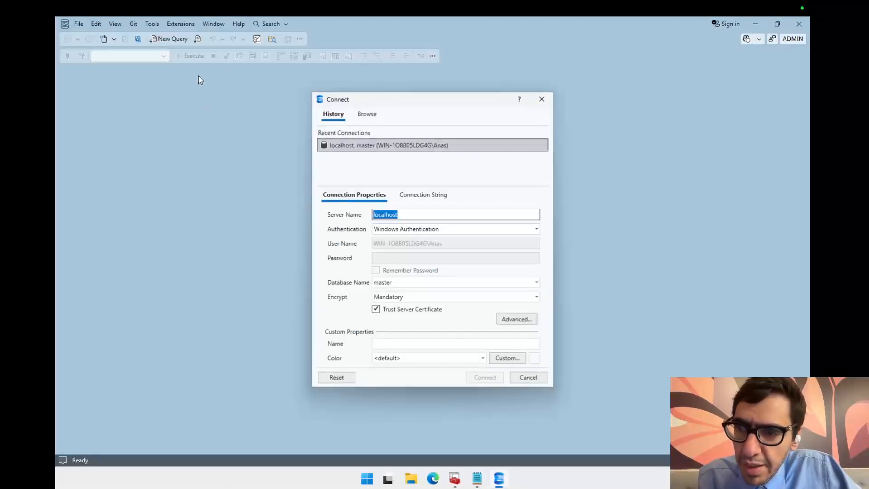
left_click(488, 383)
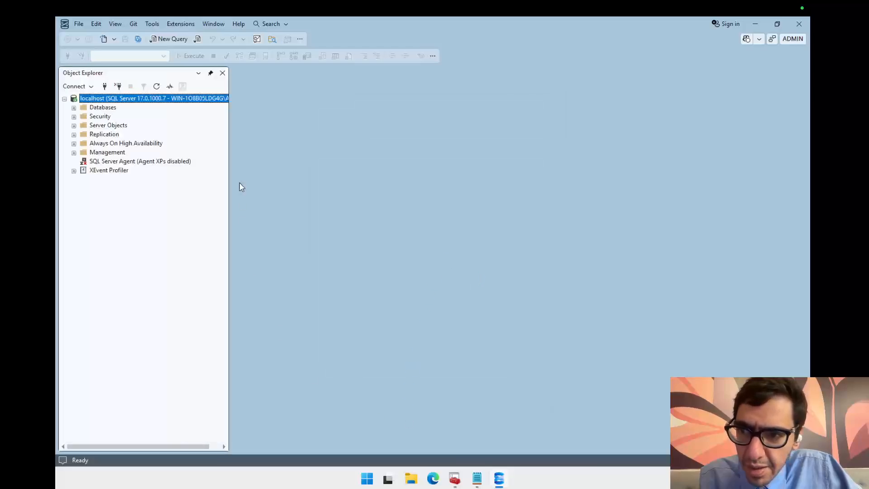
Step: Expand the test database's Tables folder and open a new table in the designer
left_click(74, 107)
left_click(83, 135)
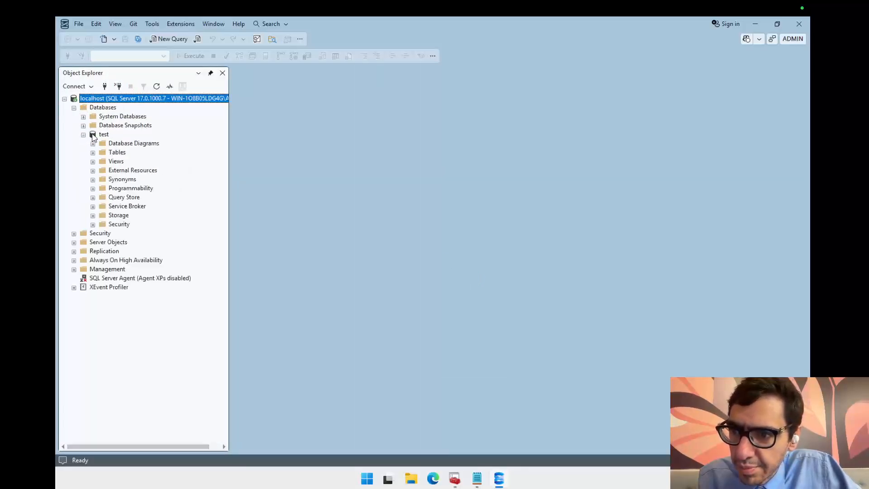
left_click(100, 137)
left_click(93, 152)
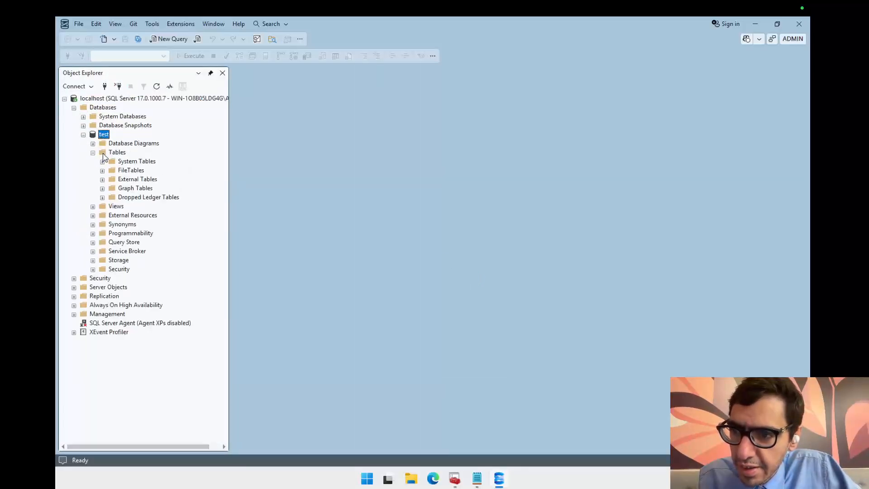
right_click(110, 153)
mouse_move(184, 160)
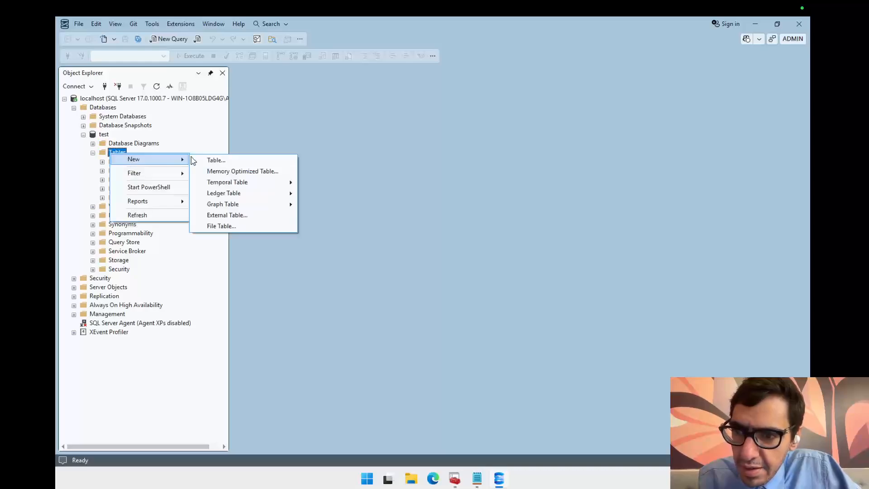
left_click(268, 162)
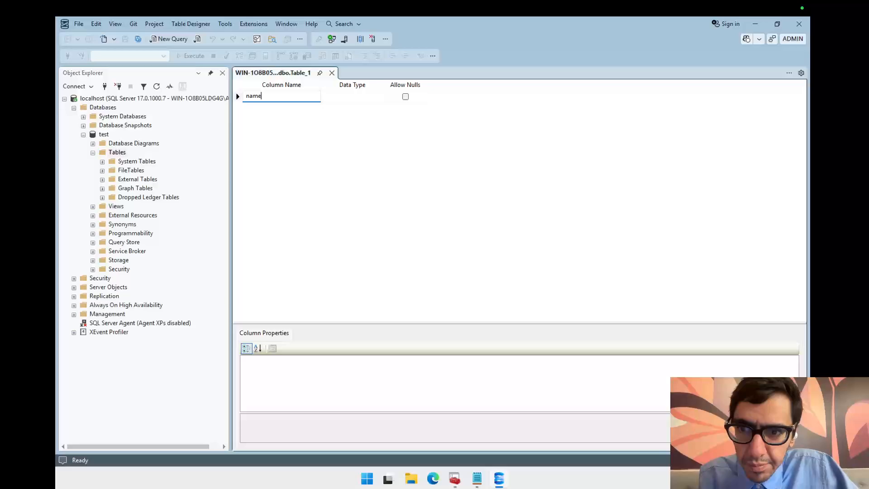
Step: Add a column named name with the nchar(10) data type to the new table
type("name")
left_click(372, 98)
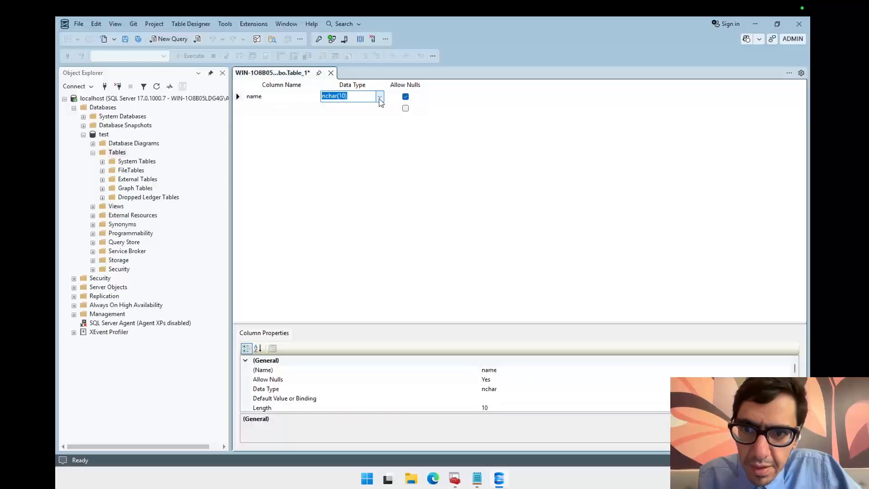
left_click(377, 165)
Step: Save the new table under the name users
key("ctrl+s")
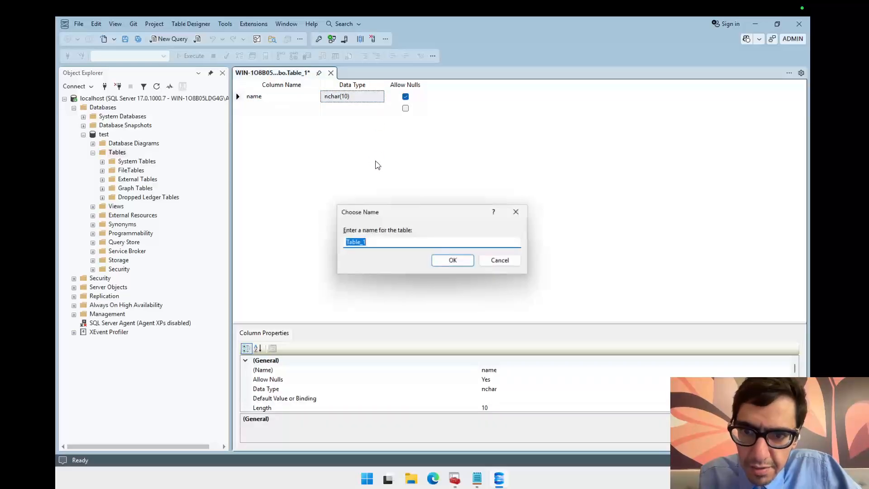
type("users")
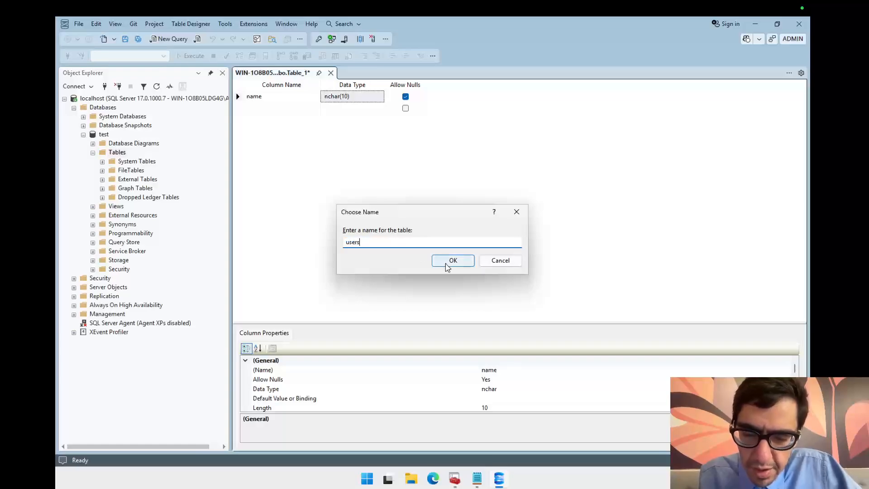
left_click(446, 265)
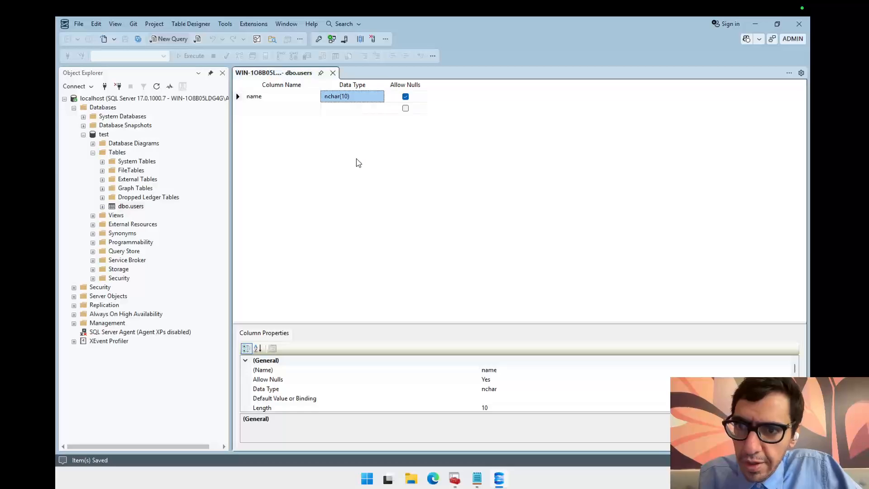
Step: Open a new query window and execute SELECT * FROM users against the test database
key("ctrl+n")
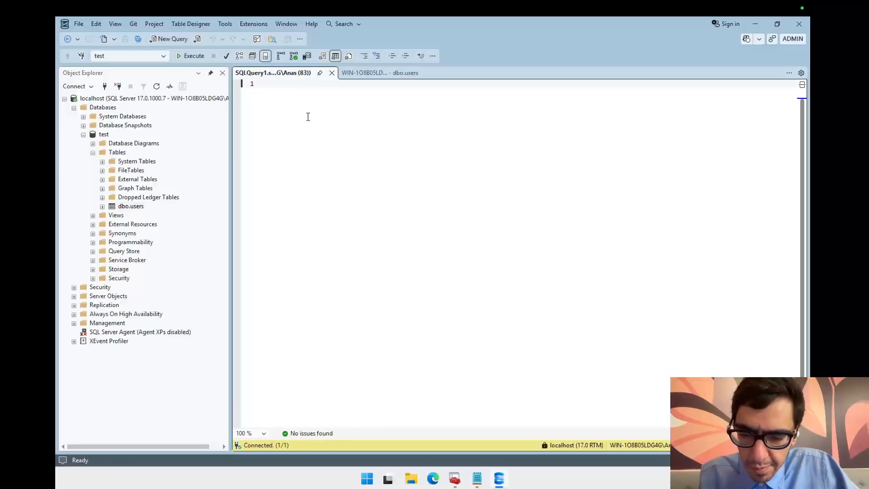
type("sELECT ")
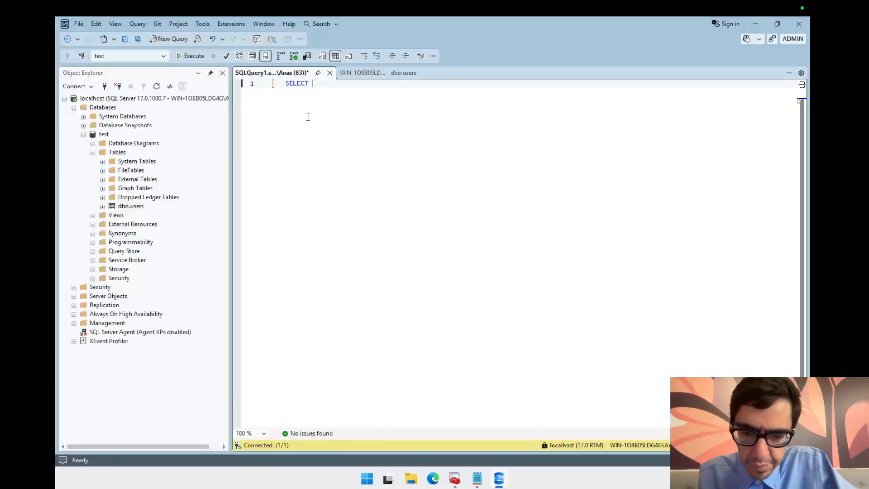
type("* FROM US")
key("BackSpace")
key("BackSpace")
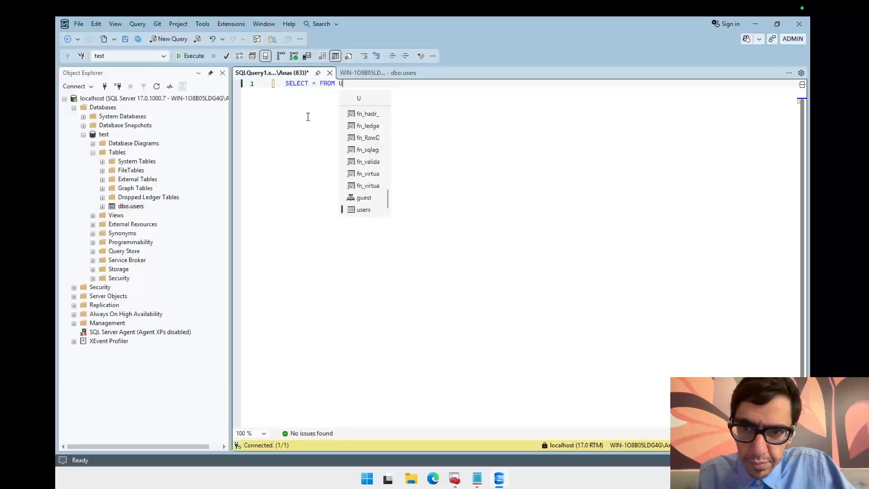
type("users")
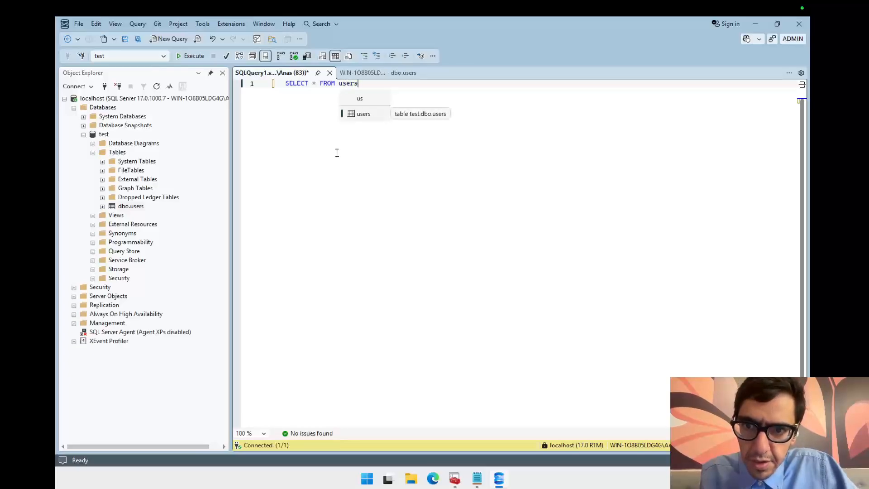
left_click(317, 99)
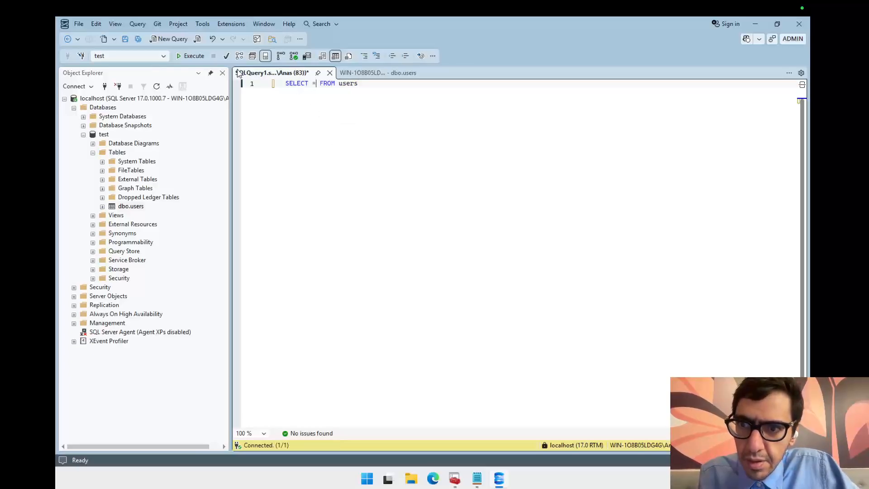
left_click(190, 56)
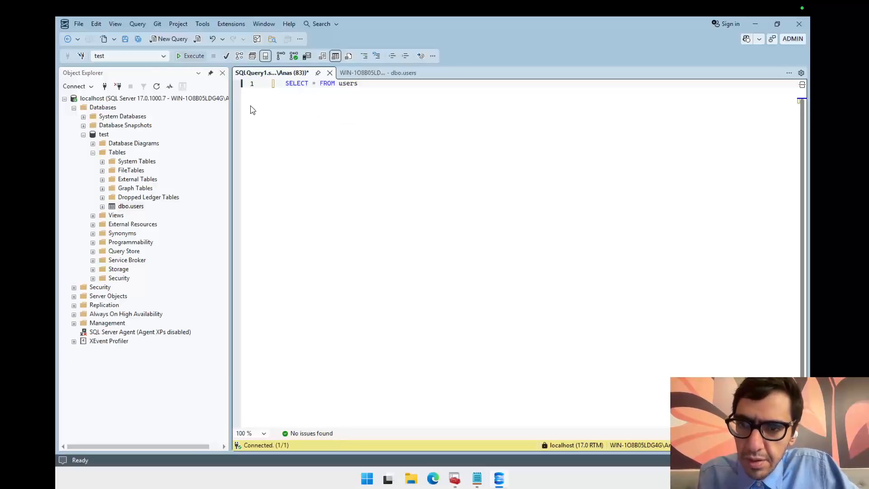
Step: Write an INSERT INTO users VALUES statement with a name value below the query and execute only that line
left_click(396, 124)
key("Return")
key("Return")
type("I")
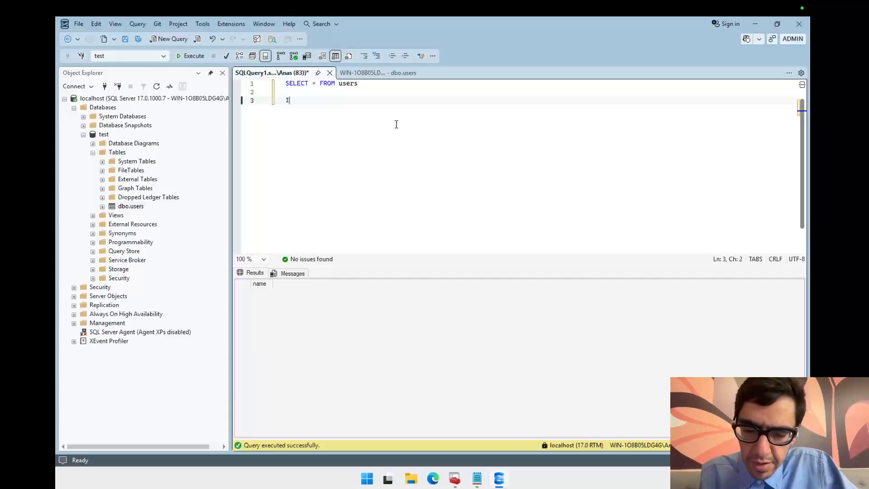
type("NSERT I")
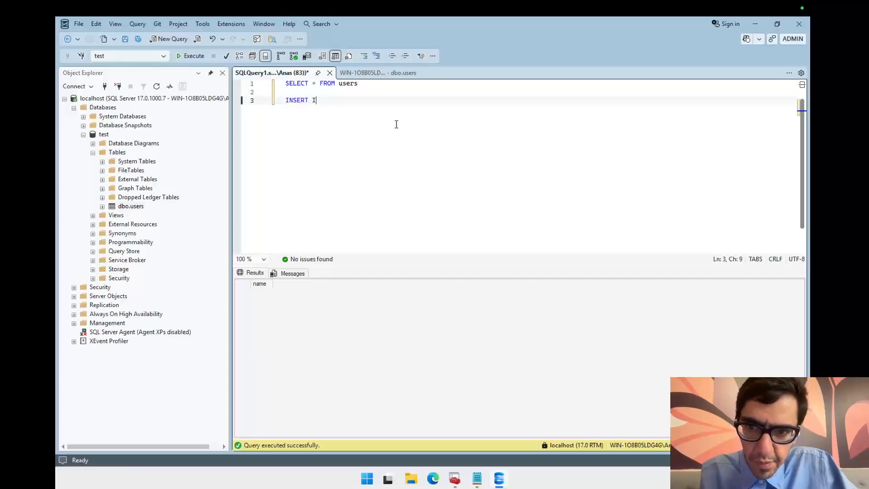
type("NTO use")
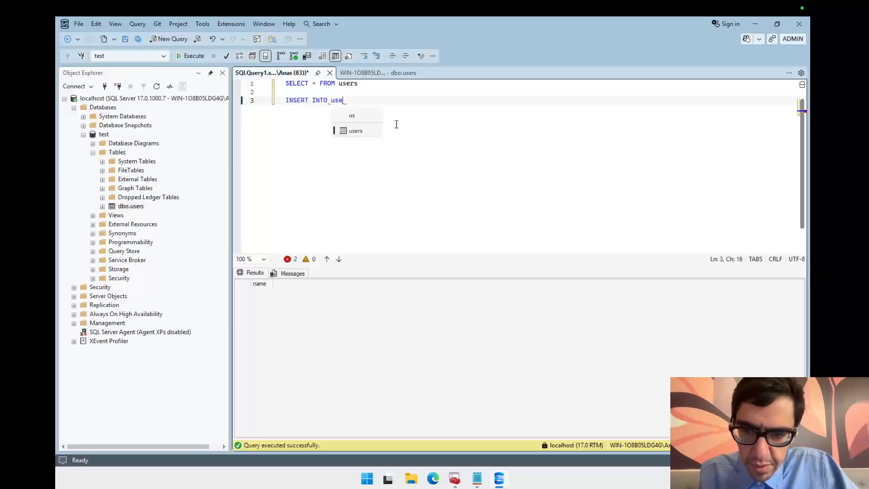
type("rs VALUES (")
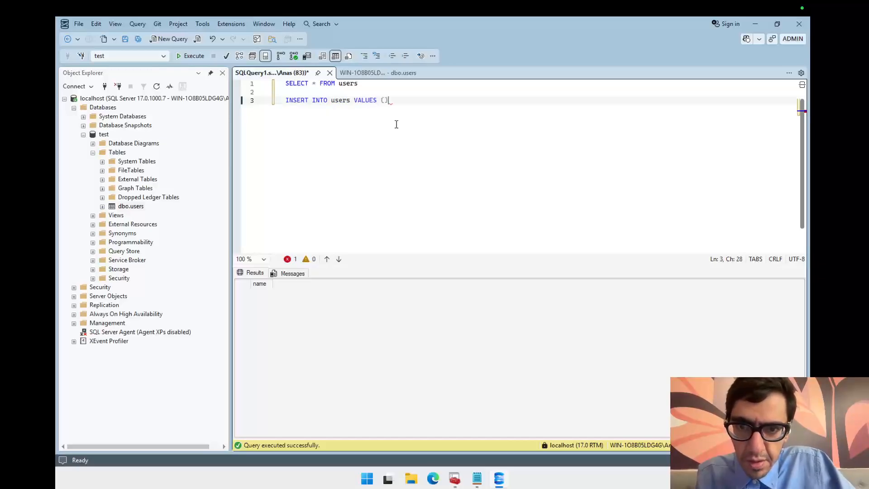
key("Left")
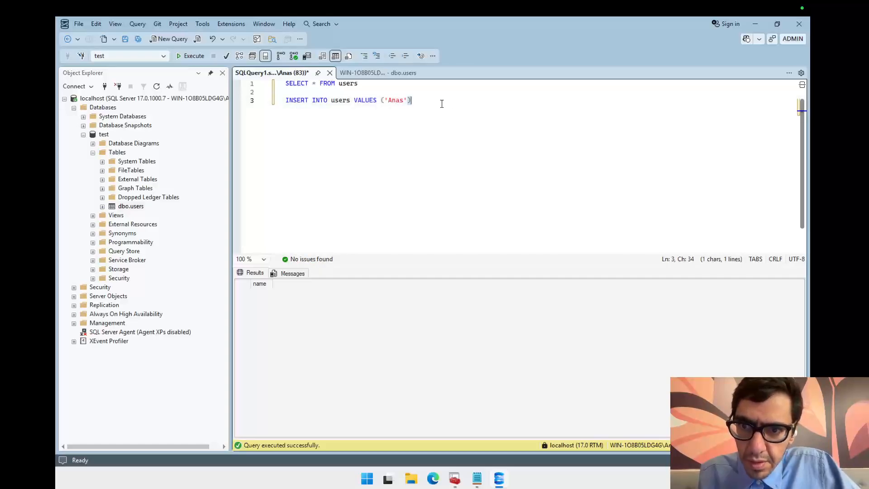
left_click_drag(440, 101, 266, 106)
left_click(195, 58)
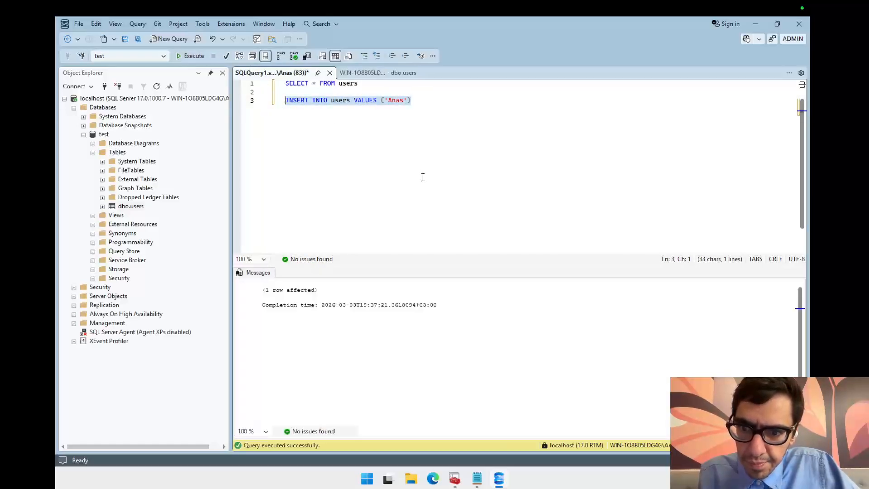
Step: Select and rerun only the SELECT * FROM users line to view the table's rows
left_click_drag(386, 85, 256, 88)
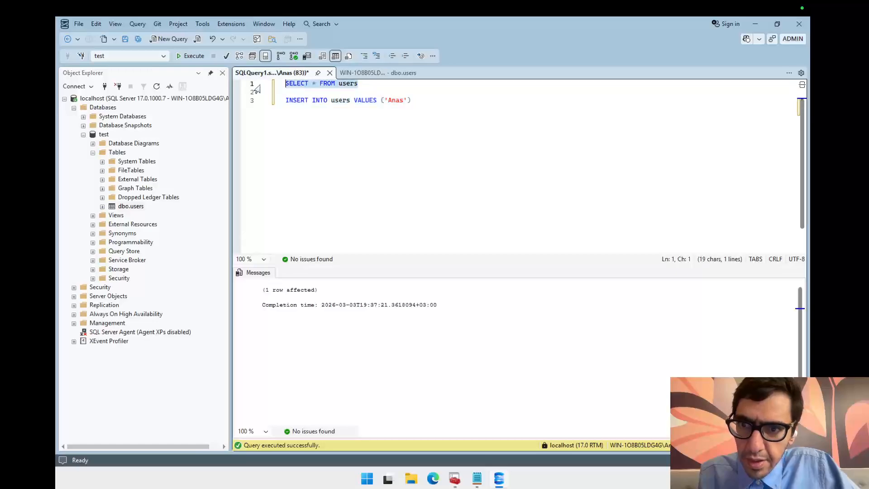
left_click(192, 56)
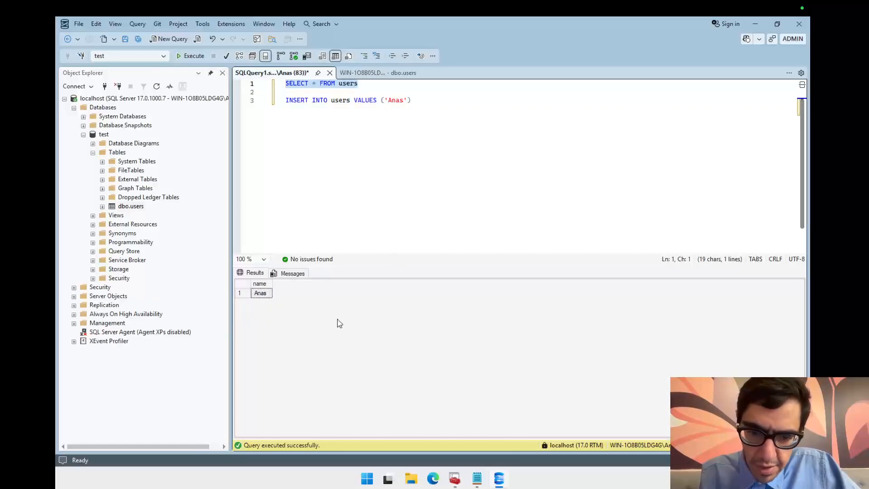
Step: Switch to SQL Server Configuration Manager and view the SQL Server Services and Network Configuration nodes
left_click(500, 481)
left_click(499, 481)
left_click(500, 481)
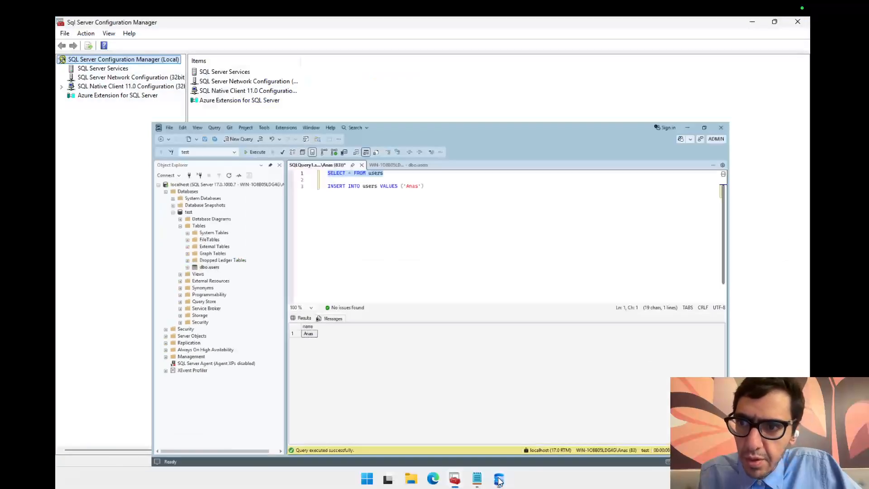
left_click(108, 76)
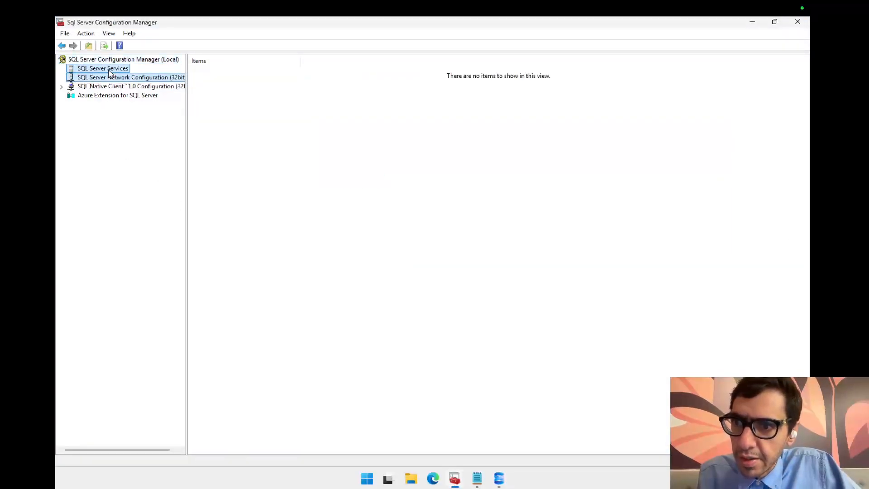
left_click(110, 71)
left_click(109, 78)
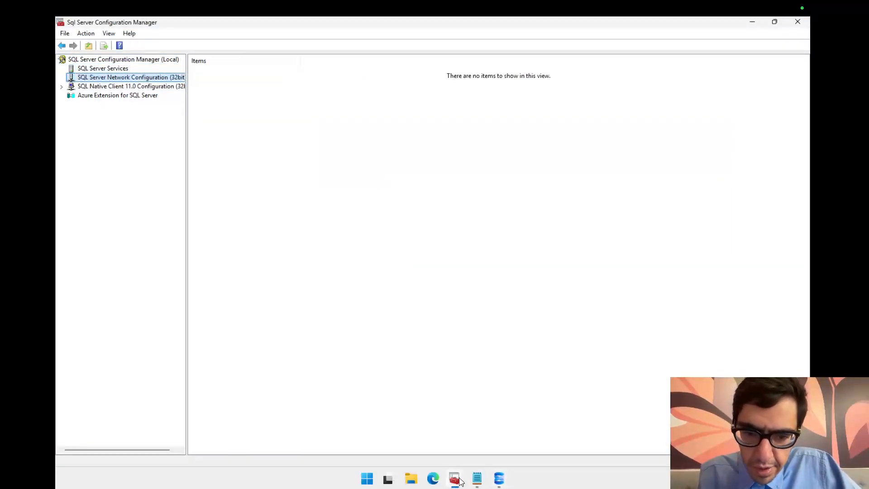
Step: Open Command Prompt from the Start menu and arrange it beside the Notepad file
left_click(372, 479)
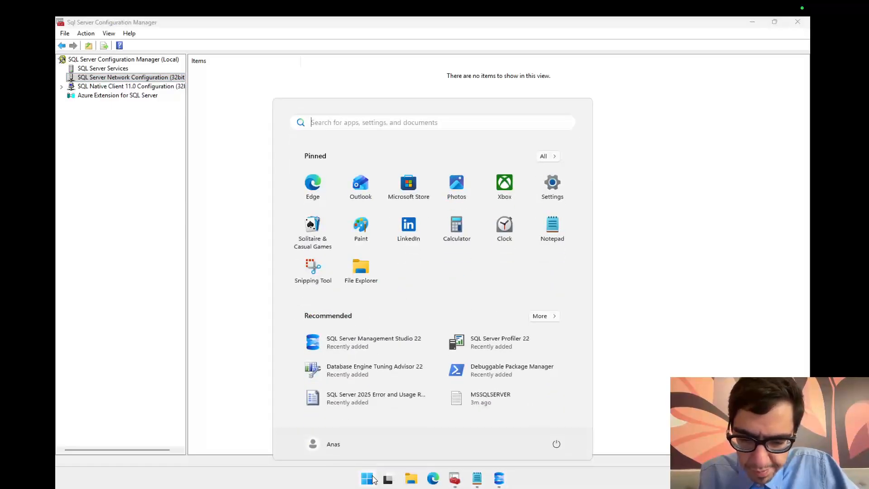
type("cmd")
key("Return")
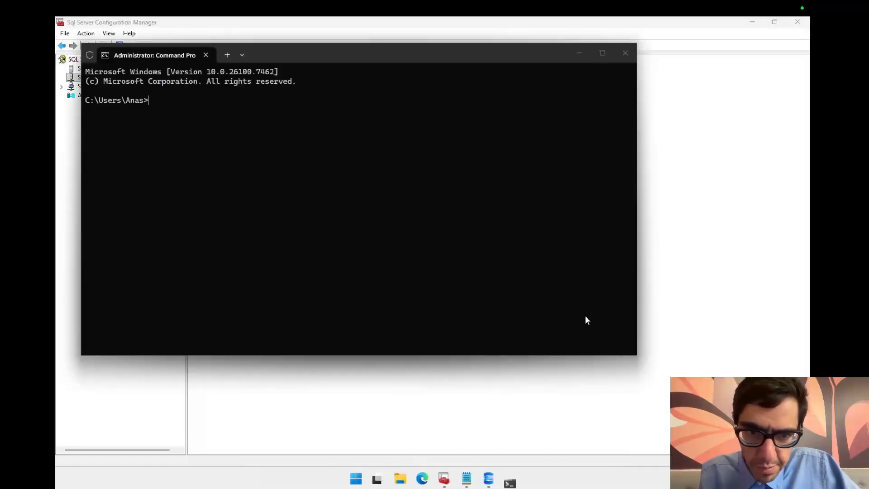
left_click(754, 24)
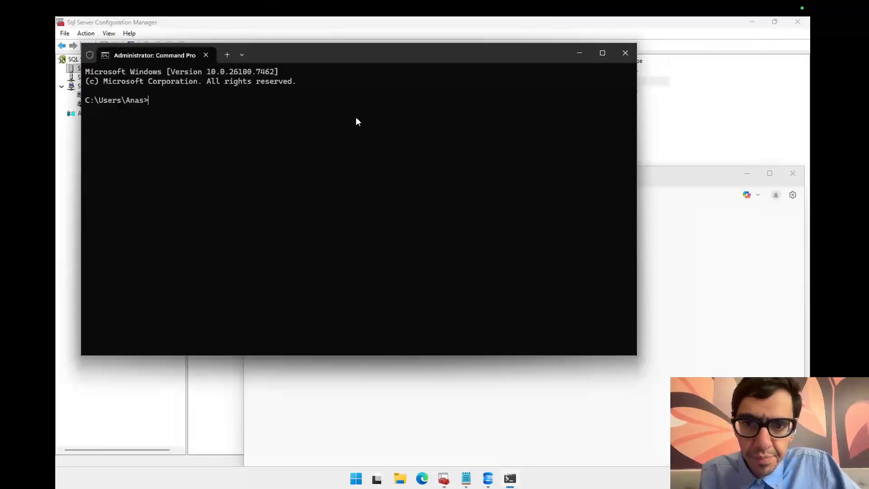
left_click_drag(406, 63, 658, 188)
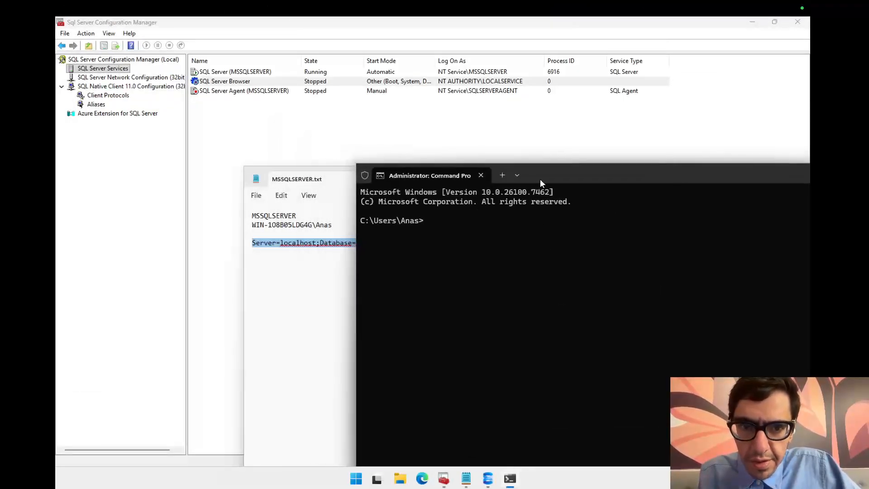
left_click_drag(541, 181, 632, 180)
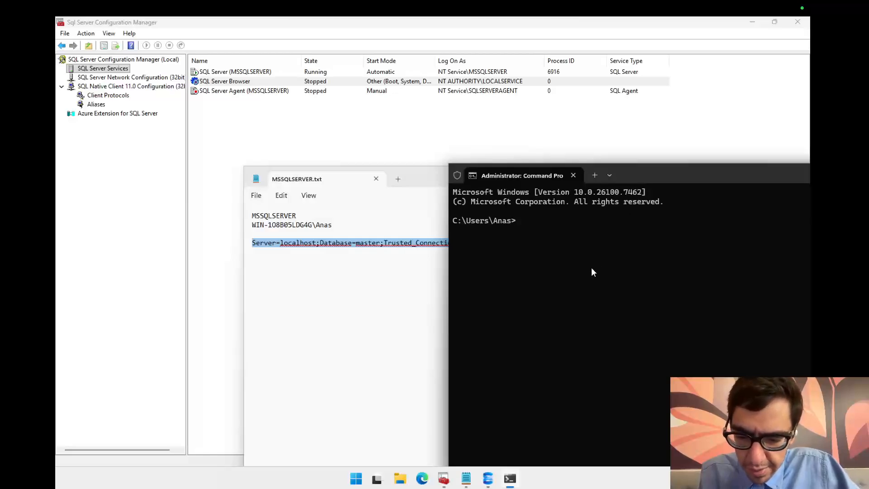
Step: Start a sqlcmd command in Command Prompt with -S localhost -U
type("sqlcmd")
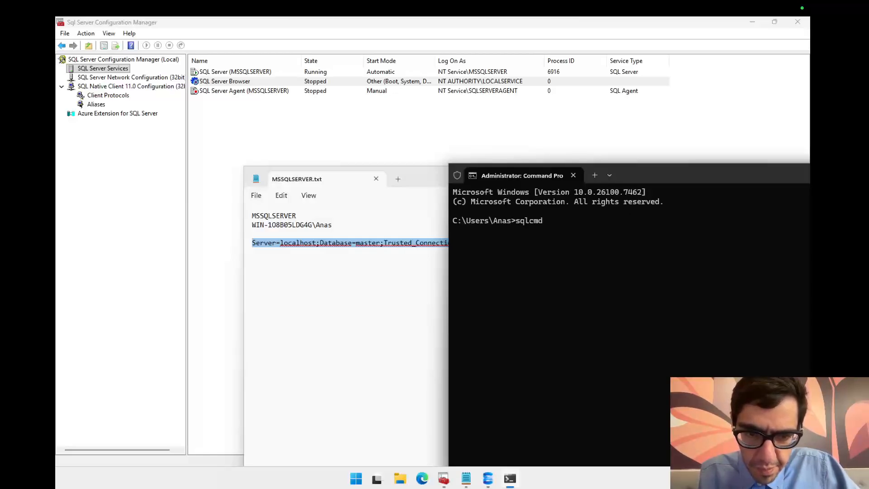
key("Escape")
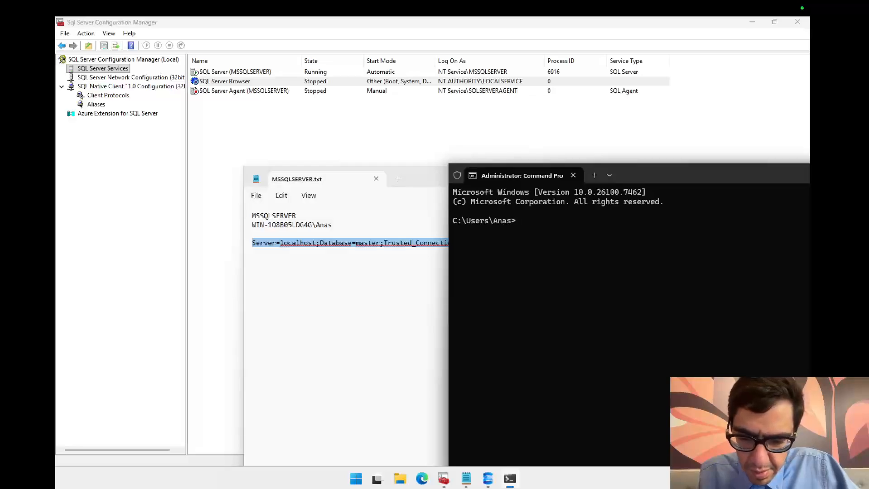
type("sqlcmd ")
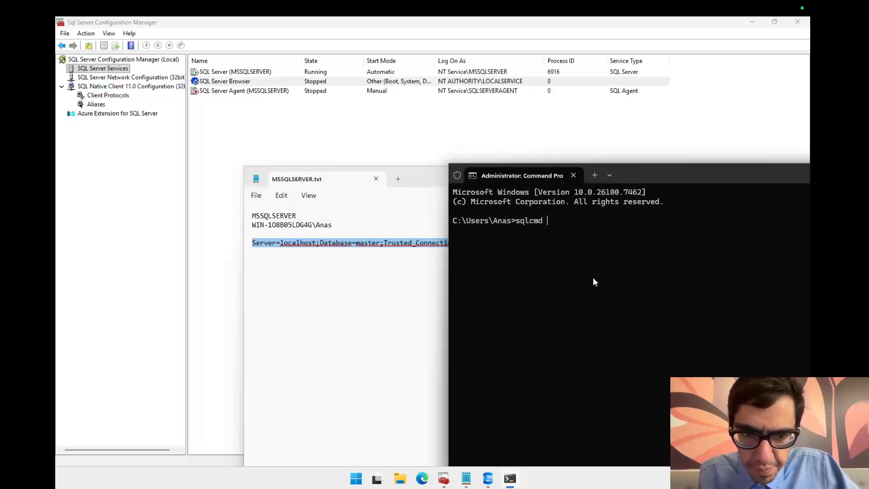
type("-")
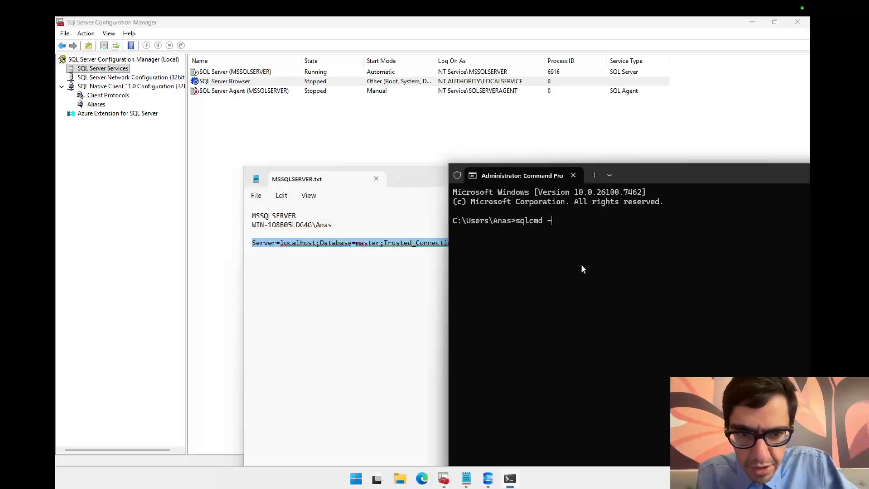
type("S ")
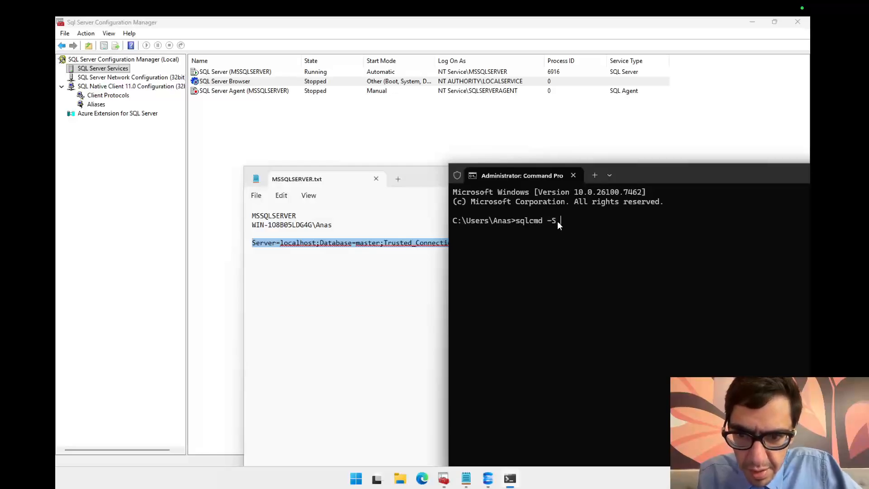
type("localhost -U")
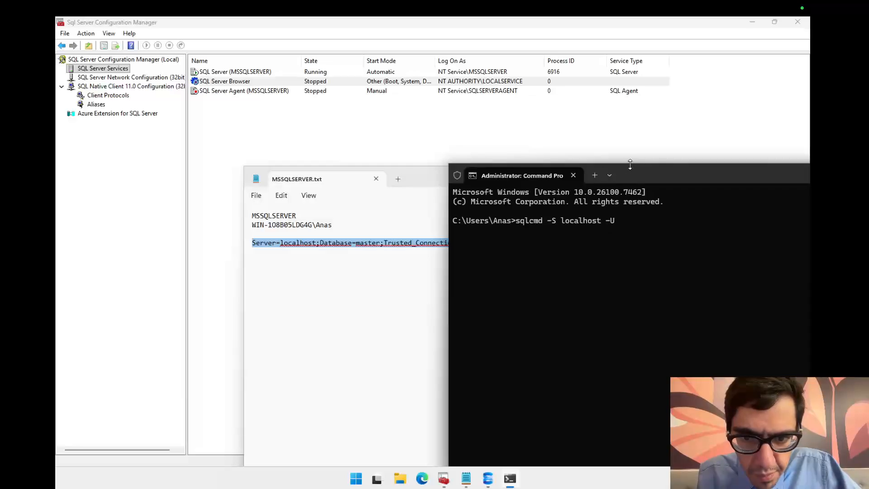
left_click_drag(640, 172, 642, 82)
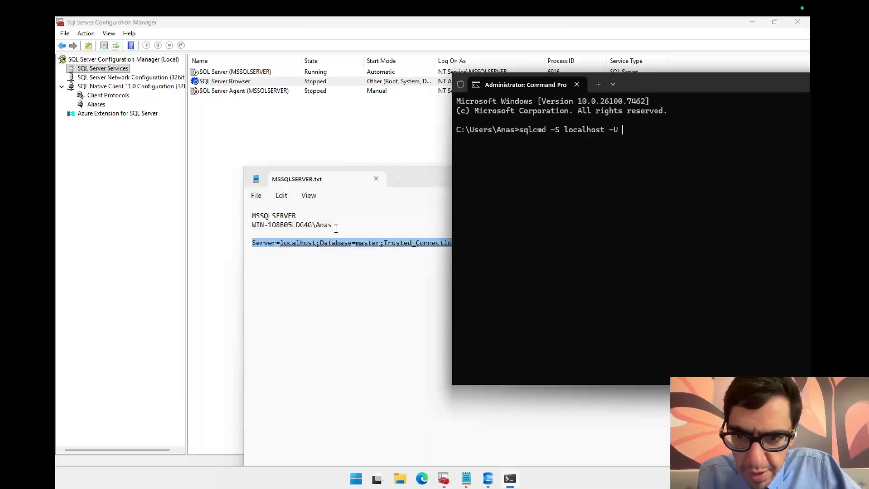
Step: Copy the Windows account name from the Notepad file, paste it after -U, and run the sqlcmd command with an empty password
left_click_drag(336, 228, 237, 225)
right_click(281, 232)
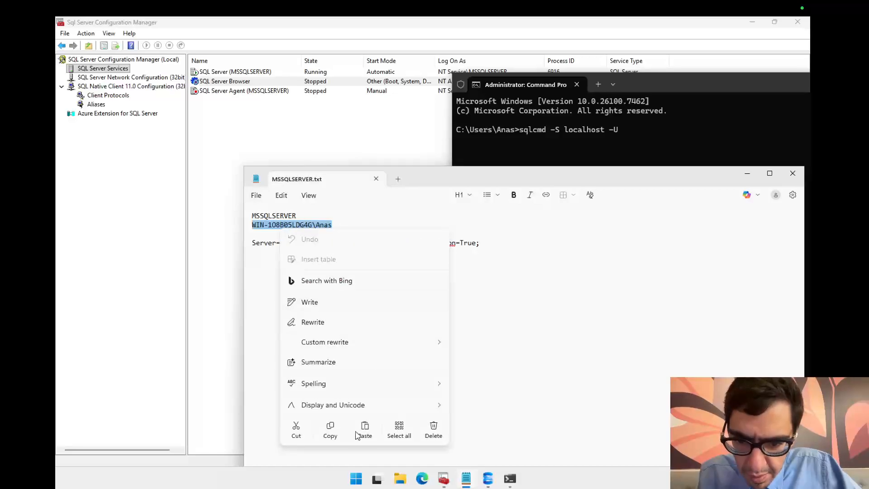
left_click(329, 430)
left_click(623, 133)
key("ctrl+v")
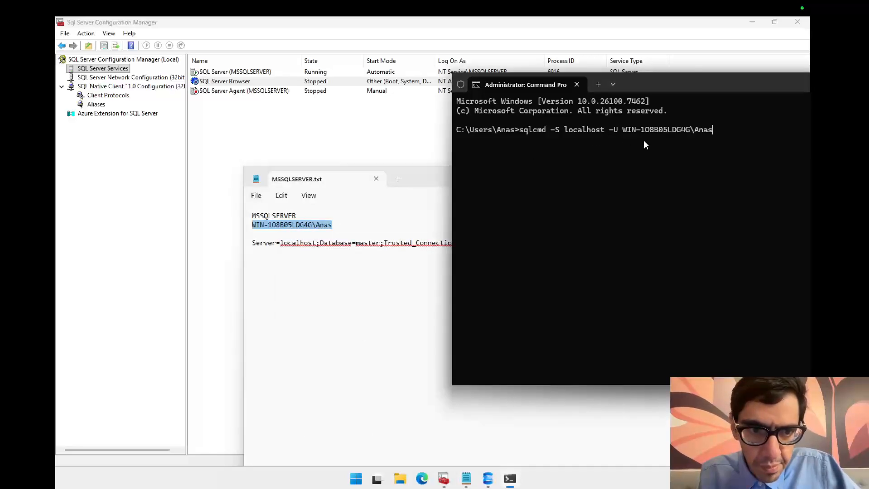
key("Return")
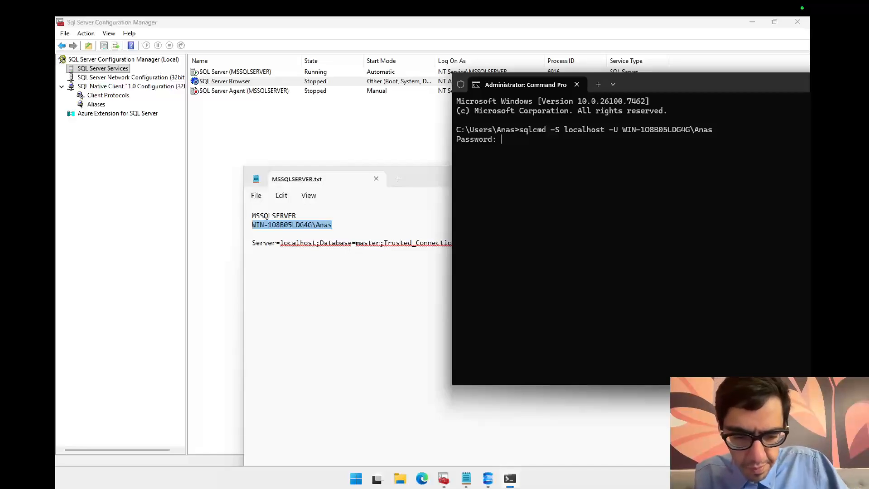
key("Return")
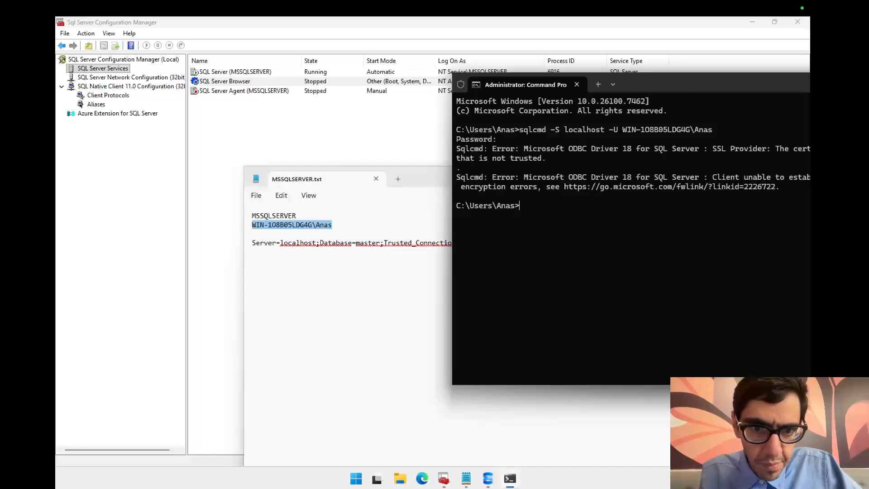
Step: Enlarge the Command Prompt window and recall the previous sqlcmd command
left_click_drag(693, 89, 483, 86)
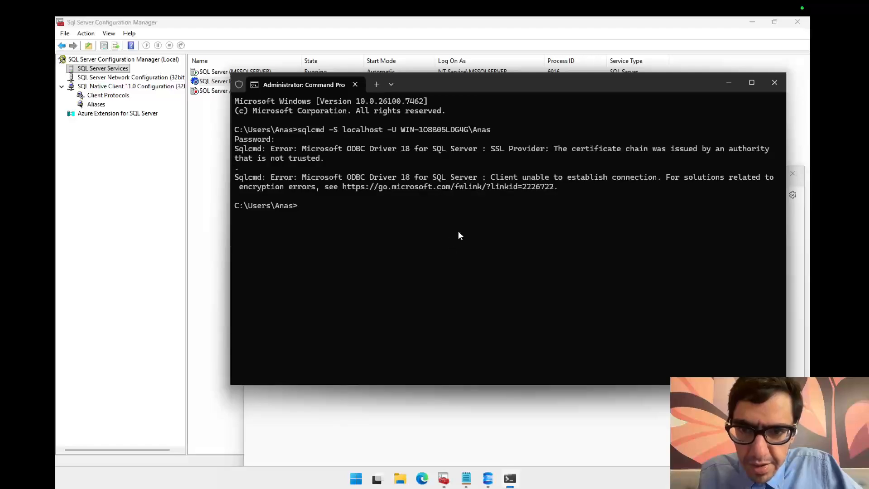
key("Up")
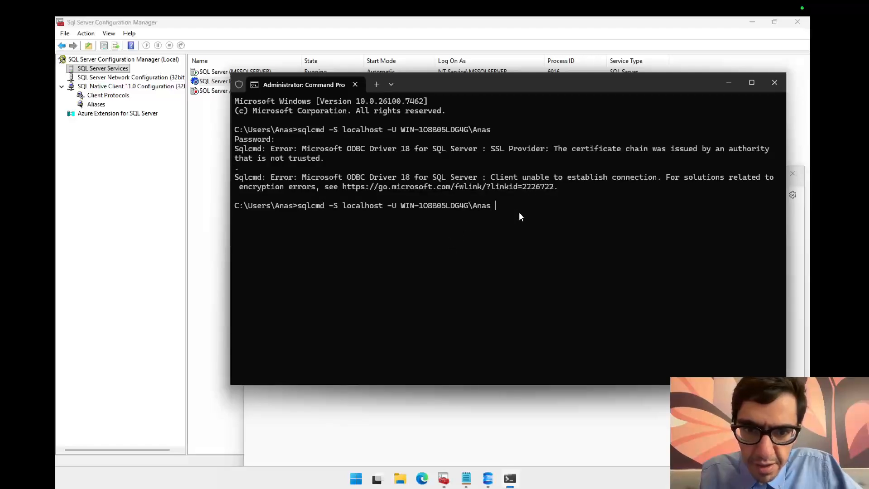
left_click_drag(556, 88, 584, 76)
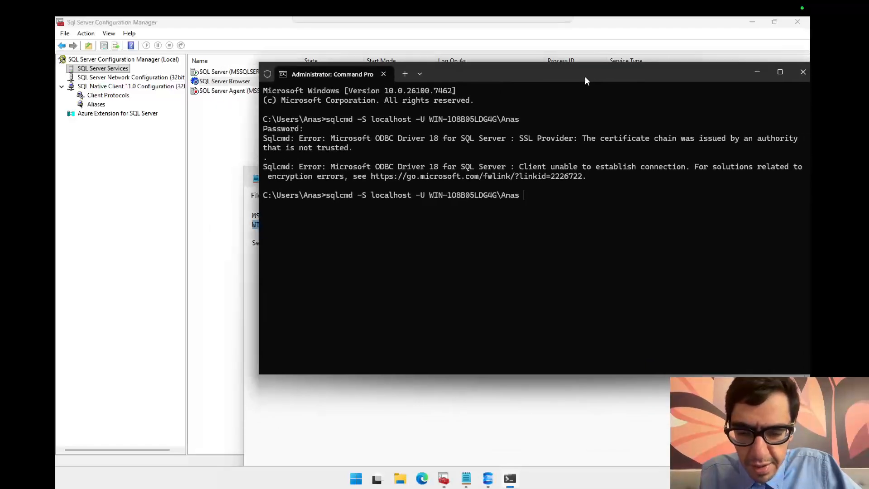
Step: Open Edge and search the web for "sqlcmd trust server certificate"
left_click(419, 484)
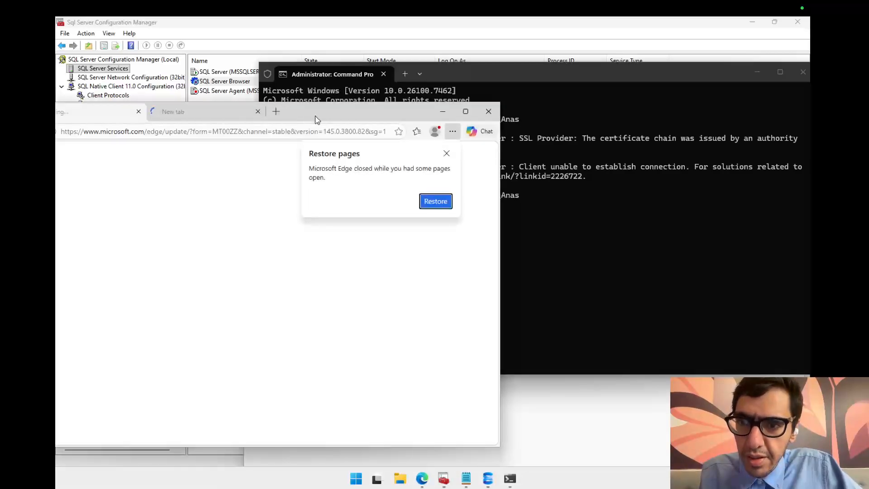
left_click_drag(315, 116, 444, 116)
left_click(406, 115)
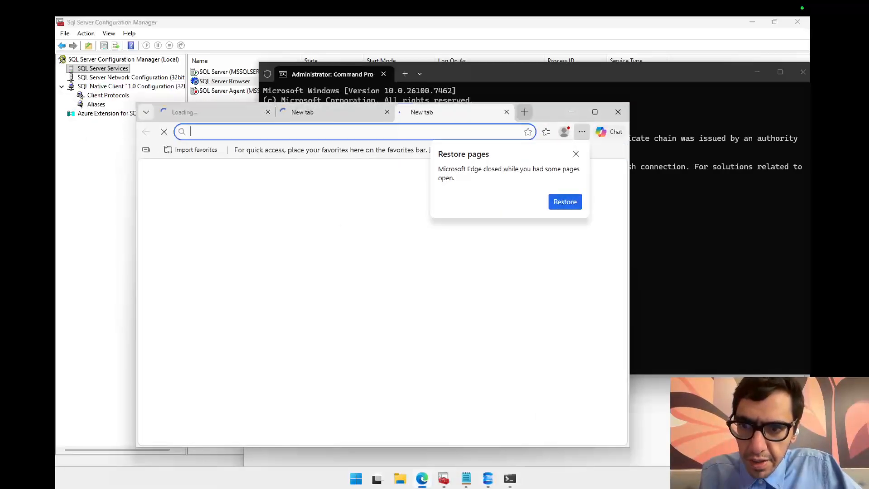
type("sql cm")
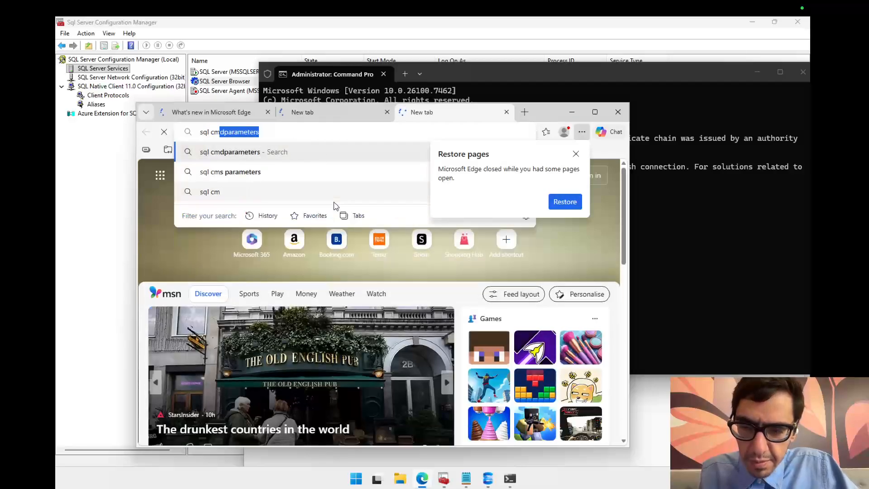
type("d trust")
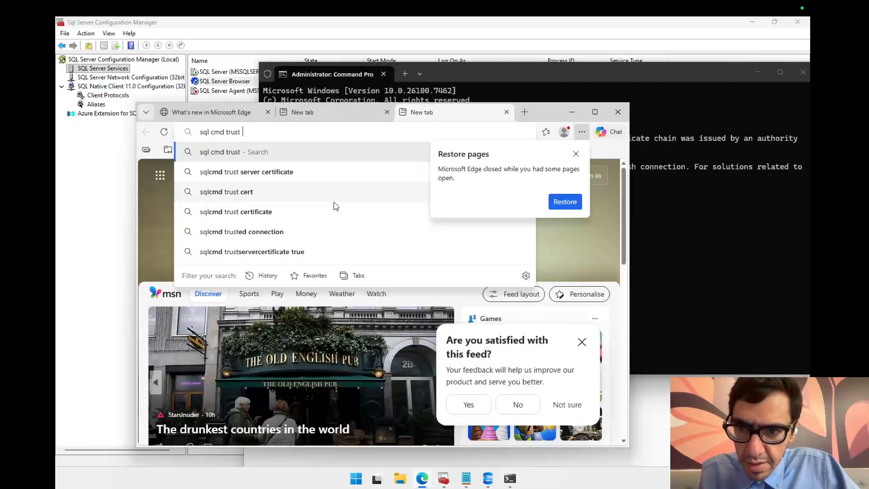
key("Down")
key("Return")
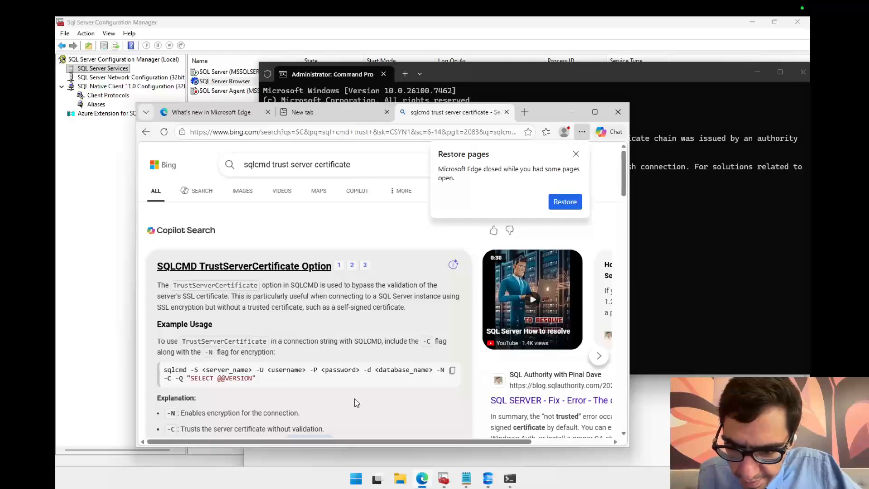
Step: Read the search answer explaining the TrustServerCertificate option and the -N and -C flags
left_click_drag(271, 414, 166, 414)
left_click_drag(628, 182, 628, 202)
left_click(374, 274)
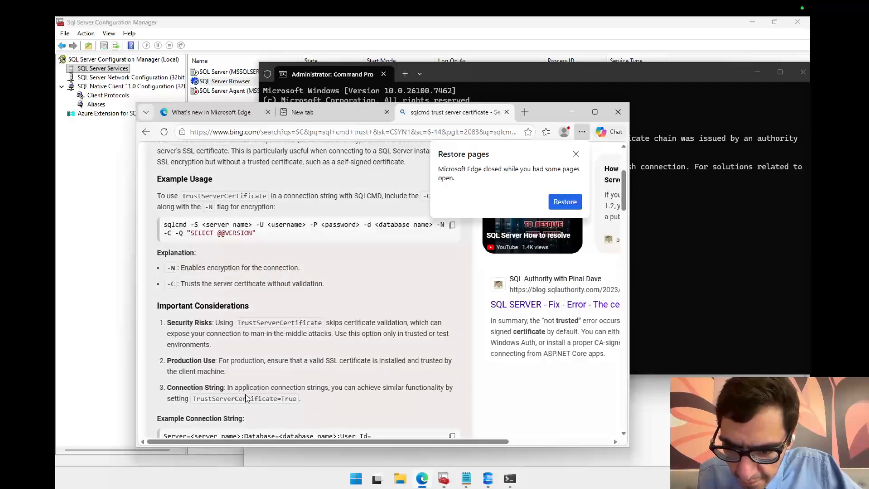
left_click_drag(243, 387, 397, 394)
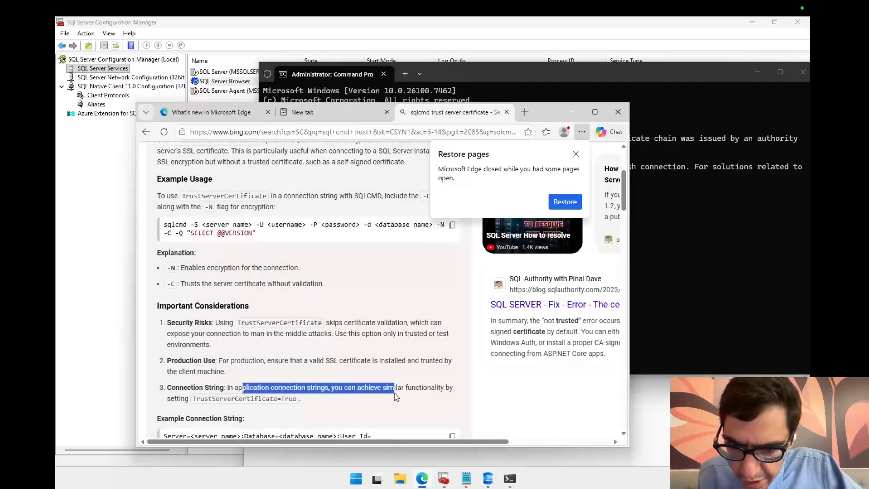
left_click(439, 385)
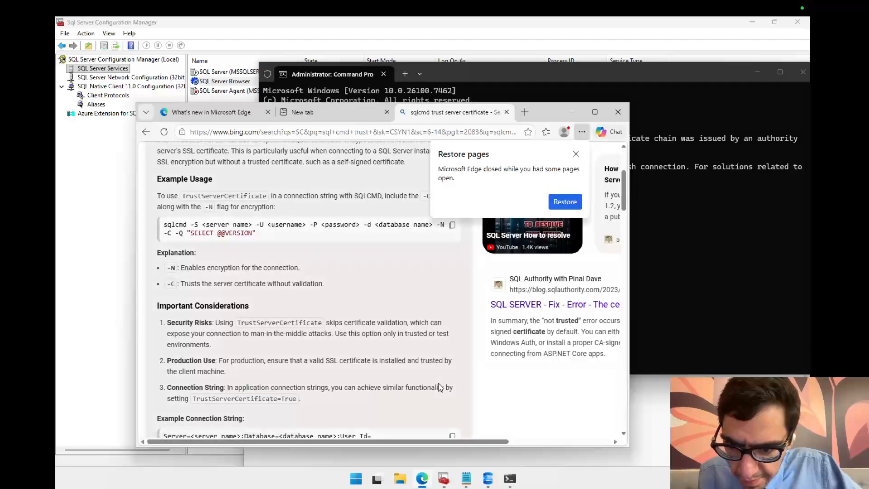
left_click_drag(625, 202, 627, 211)
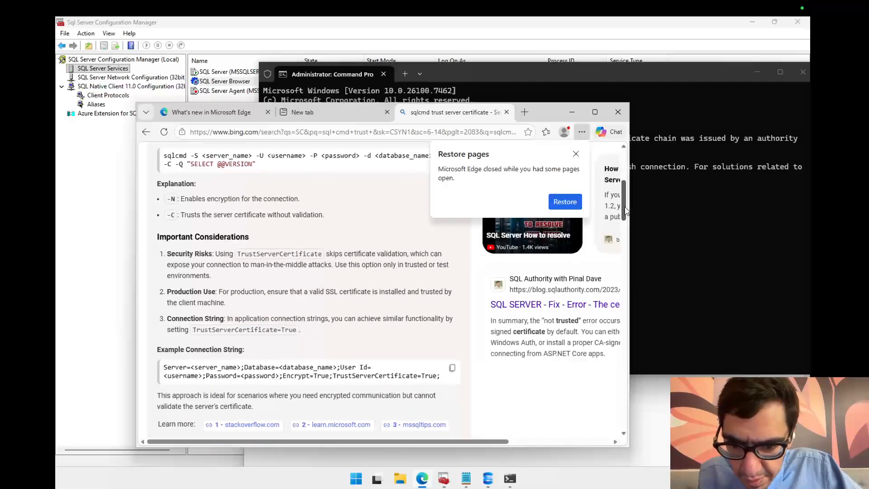
Step: Try running the recalled sqlcmd command with -N appended and an empty password
left_click(721, 205)
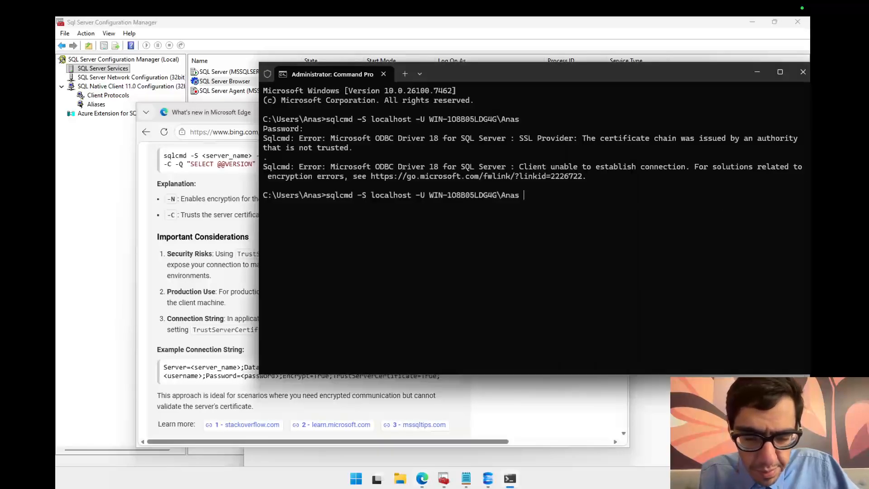
type("-N")
key("Return")
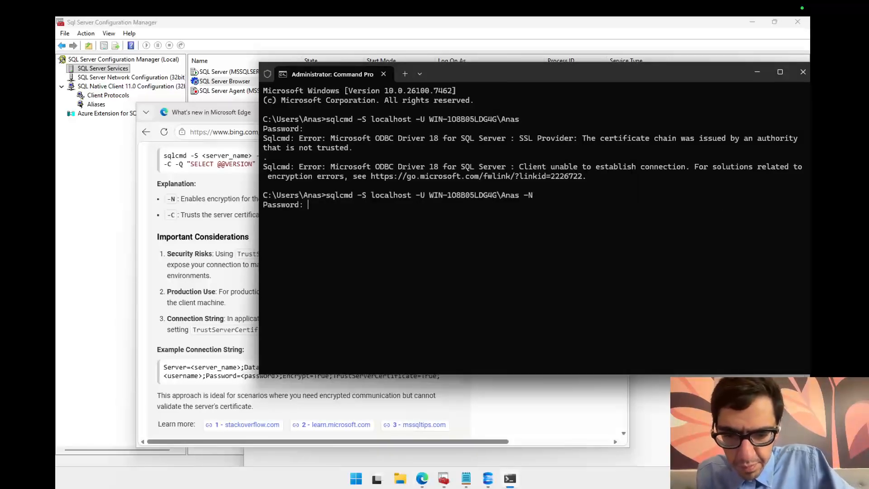
key("Return")
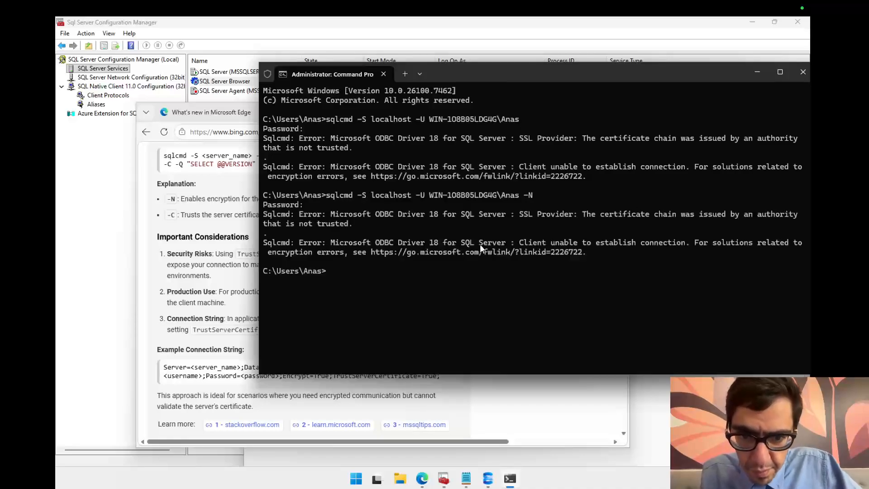
Step: Open the JunKangWorld article about solving "Certificate Not Trusted" in Invoke-SqlCmd and scroll to its shortcut section
left_click(325, 396)
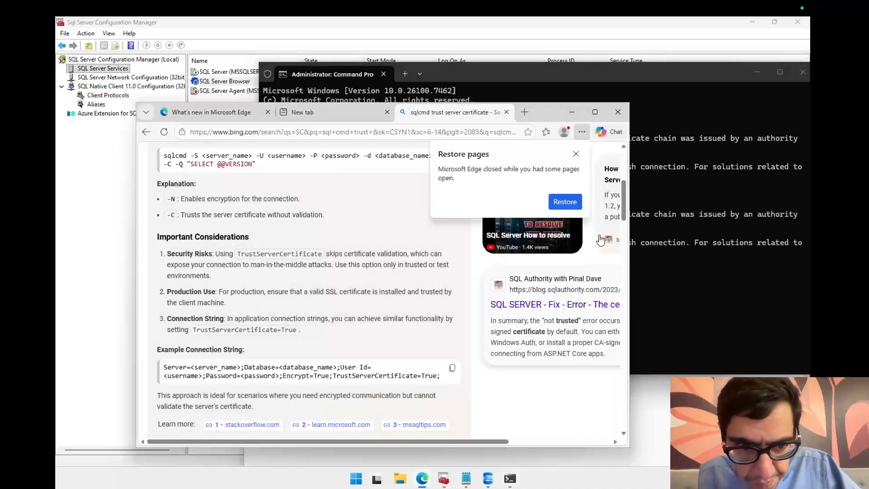
left_click_drag(625, 209, 627, 252)
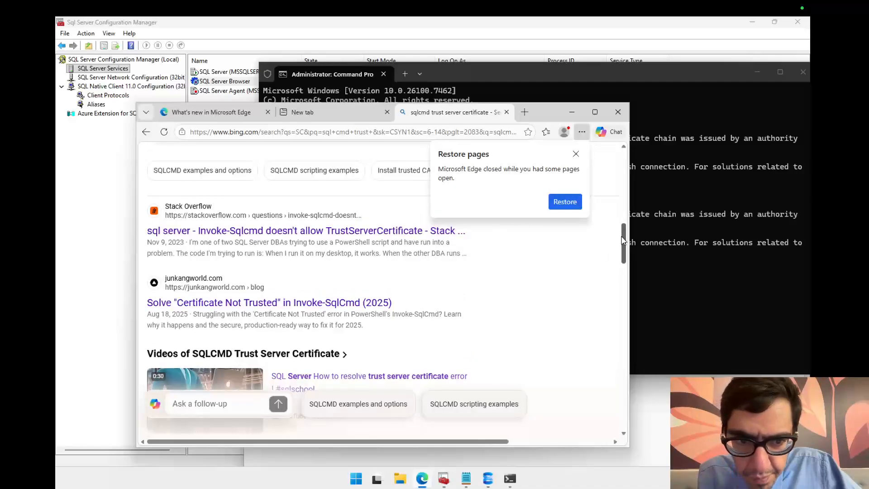
left_click(278, 302)
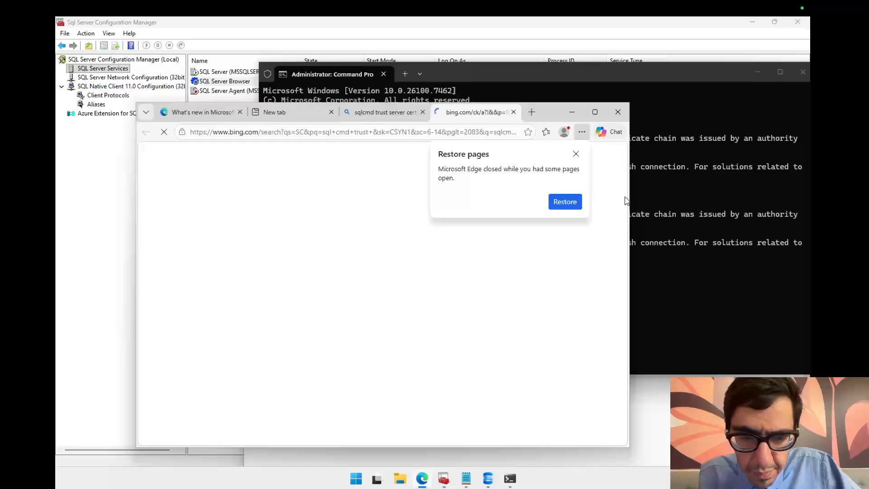
left_click(576, 153)
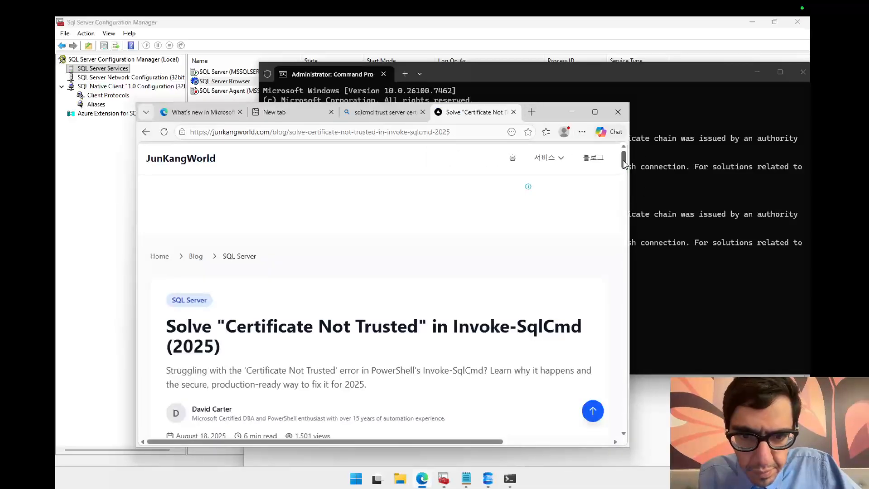
left_click_drag(624, 164, 625, 216)
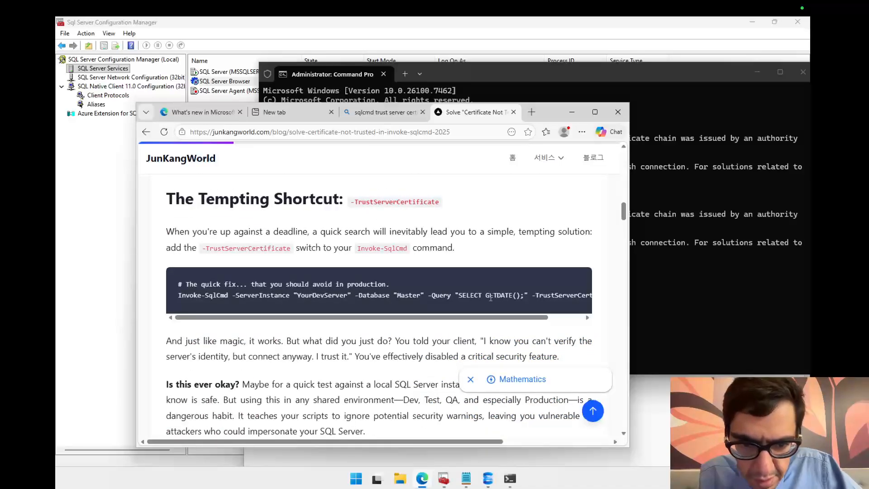
Step: Copy the -TrustServerCertificate switch from the article's code sample
left_click_drag(488, 318, 530, 319)
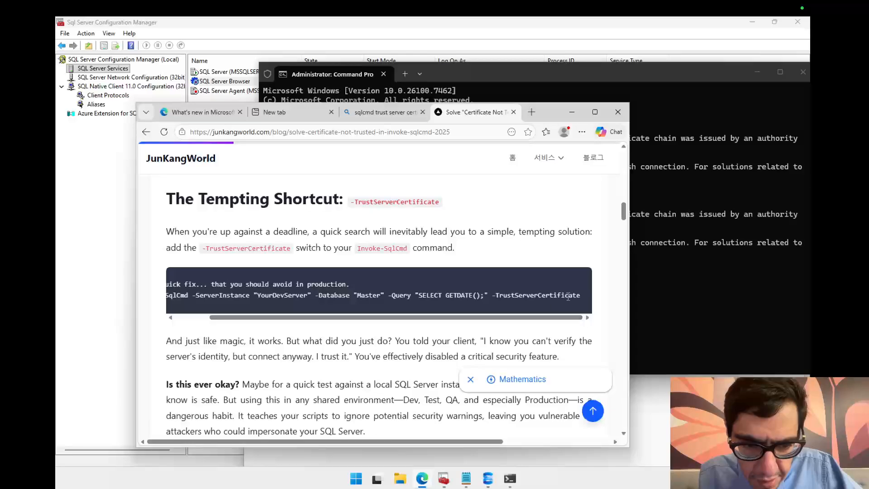
left_click_drag(581, 296, 492, 295)
right_click(501, 294)
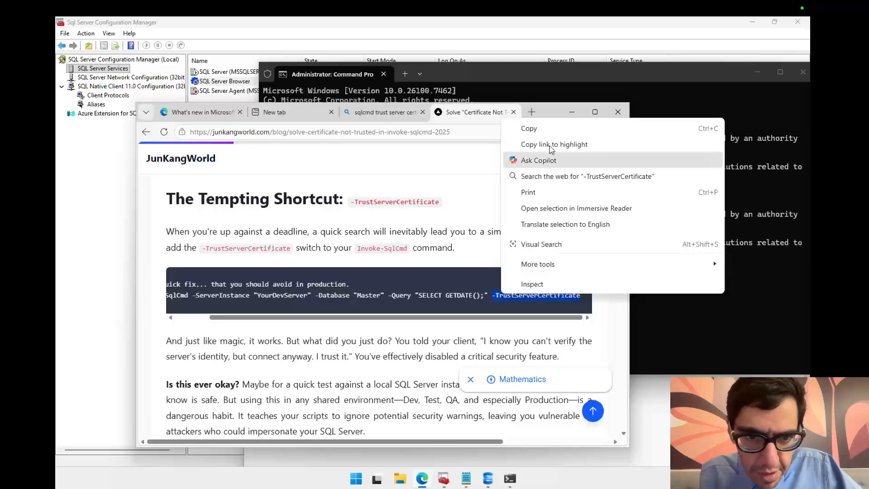
left_click(520, 129)
Step: Replace -N with -TrustServerCertificate in the recalled sqlcmd command and run it with an empty password
left_click(724, 297)
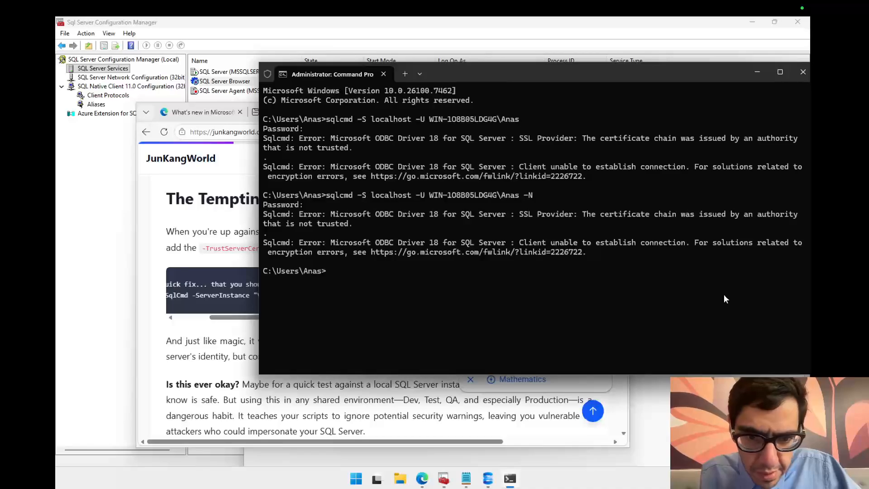
key("Up")
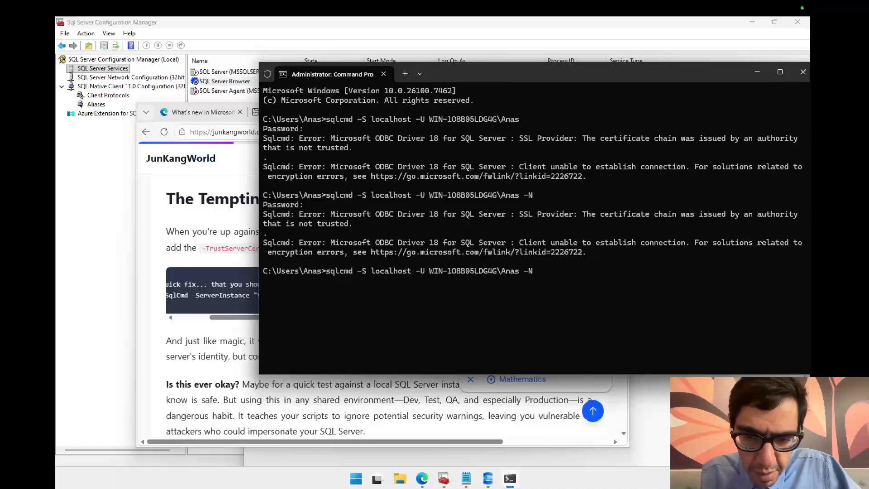
key("BackSpace")
key("BackSpace")
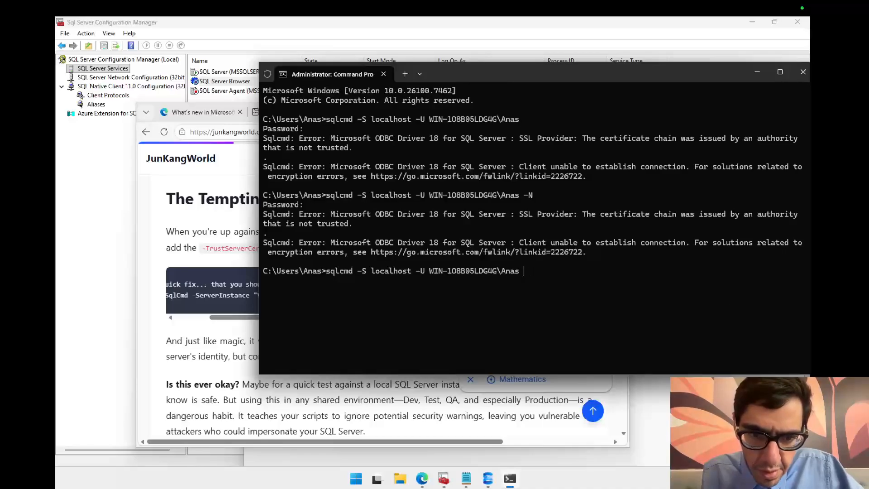
key("ctrl+v")
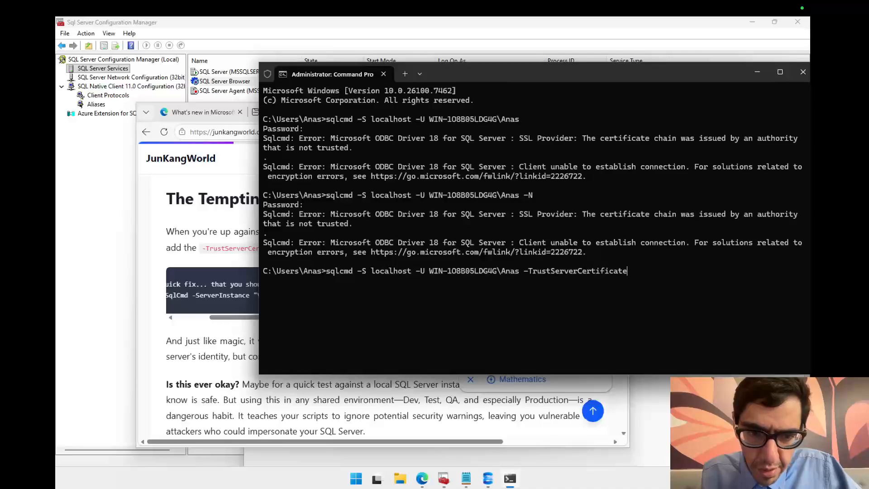
key("Left")
key("Left")
key("Left")
key("Left")
key("Left")
key("Left")
key("Left")
key("Left")
key("Left")
key("Left")
key("Left")
key("Left")
key("Left")
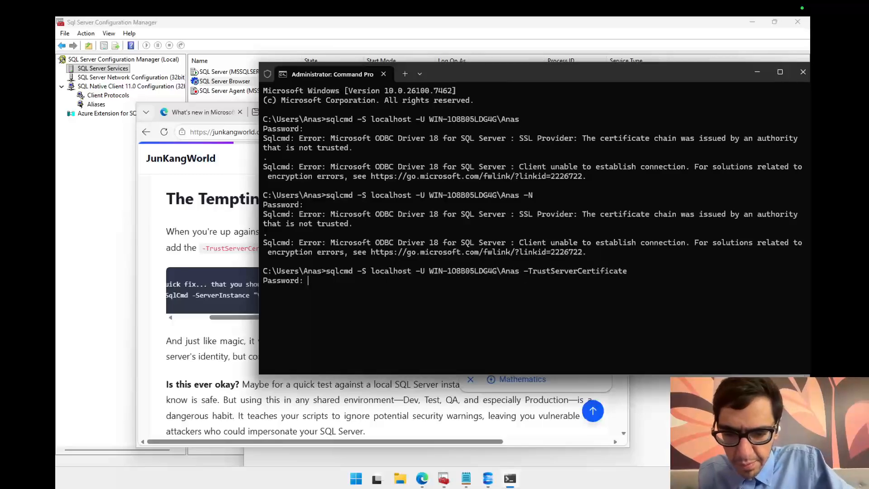
key("Return")
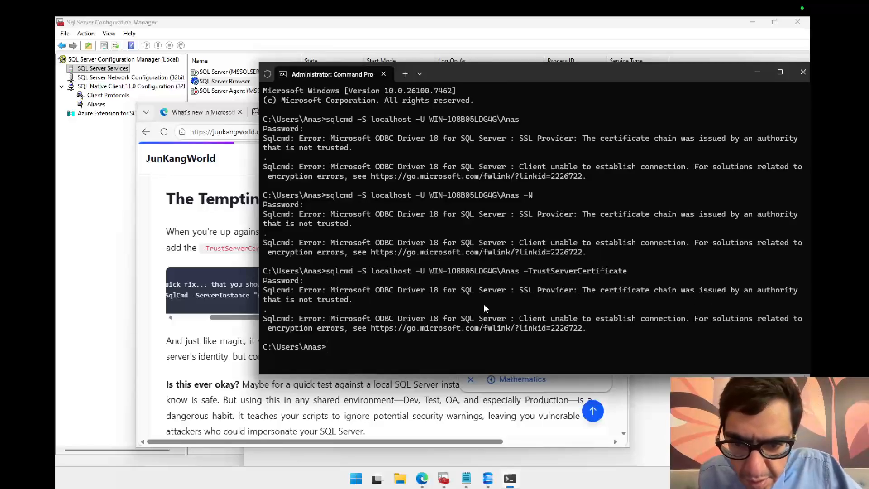
Step: Scroll through the rest of the article, then return to Command Prompt
left_click(300, 385)
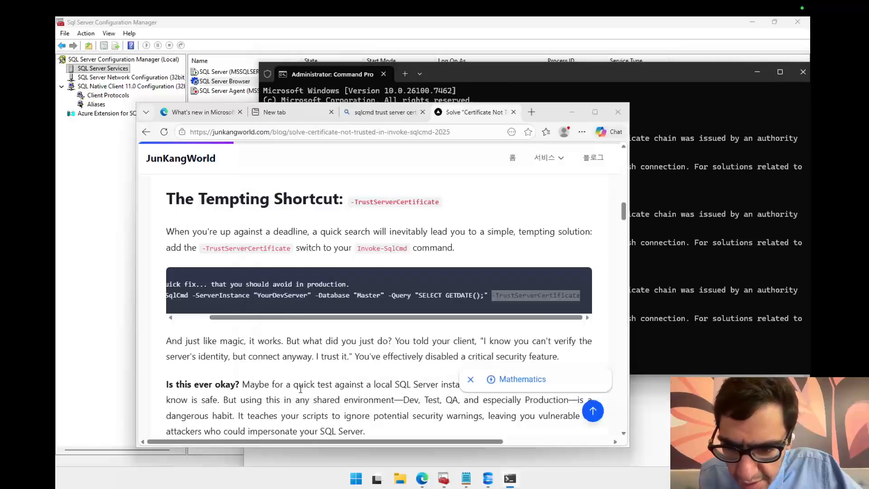
left_click_drag(624, 212, 624, 337)
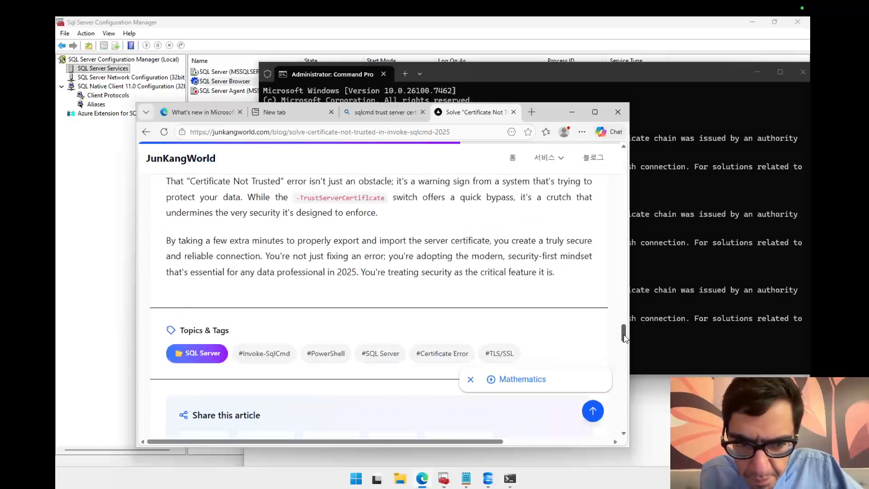
left_click(754, 241)
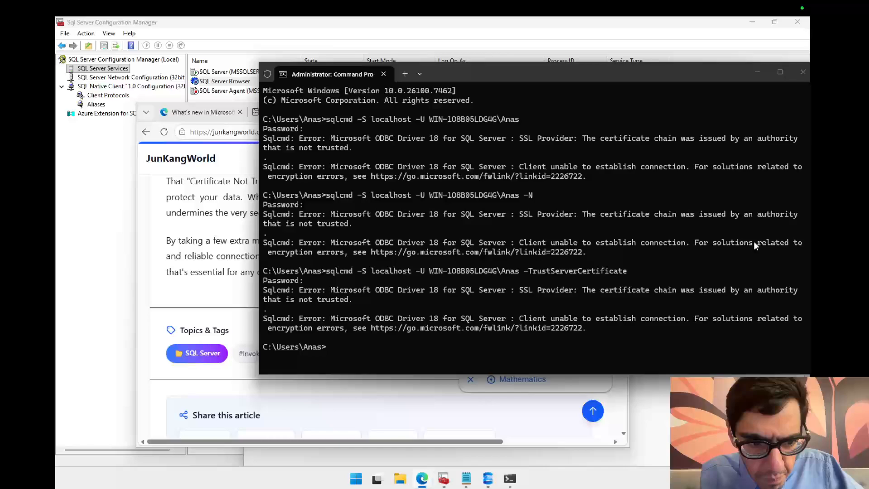
Step: Open the ODBC connection encryption troubleshooting page from the error's link and read its certificate name errors section
left_click(491, 327, "ctrl")
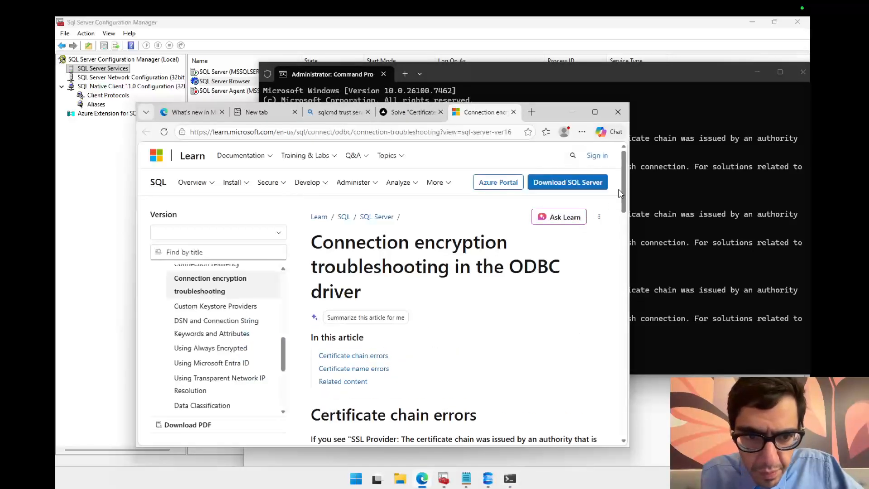
left_click_drag(625, 192, 613, 286)
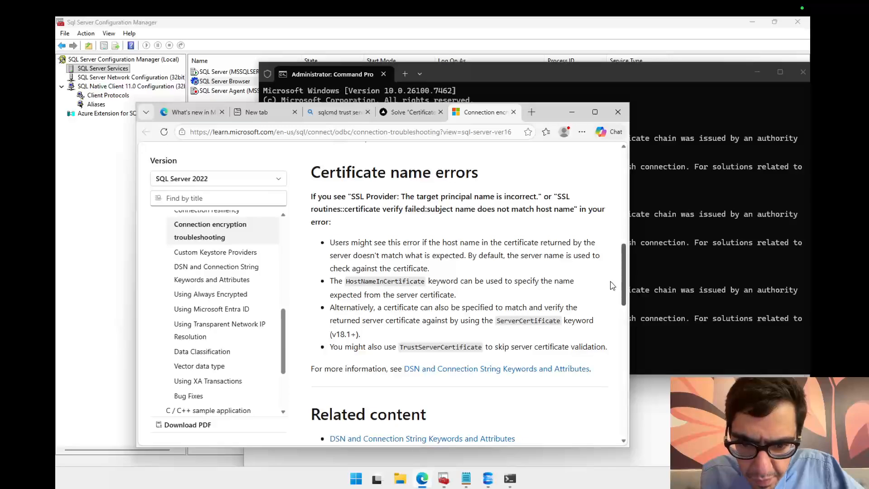
scroll(613, 284, "up", 1)
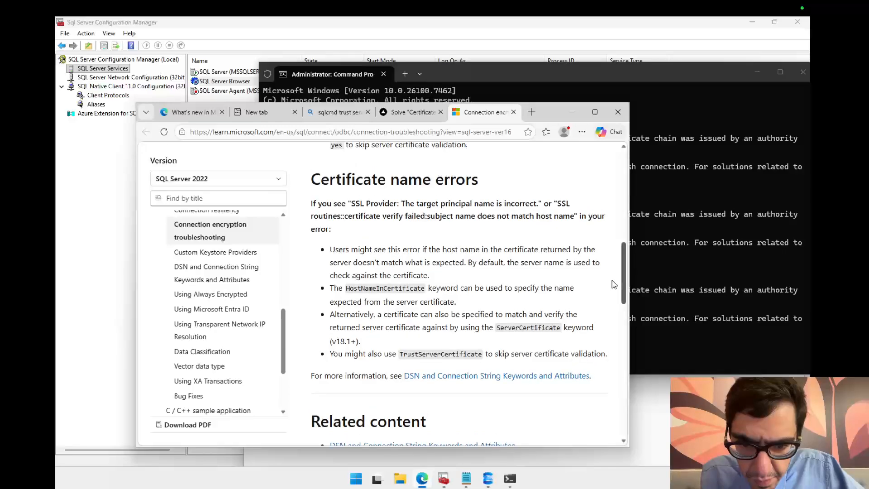
double_click(415, 353)
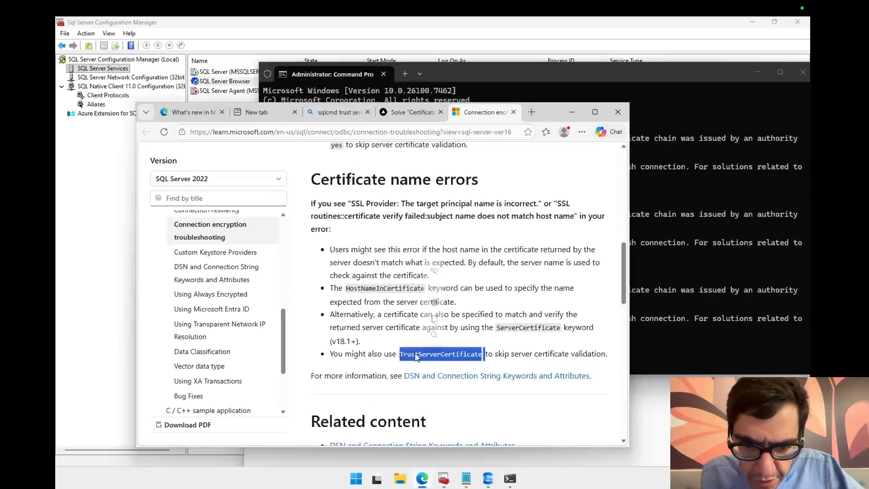
left_click(539, 354)
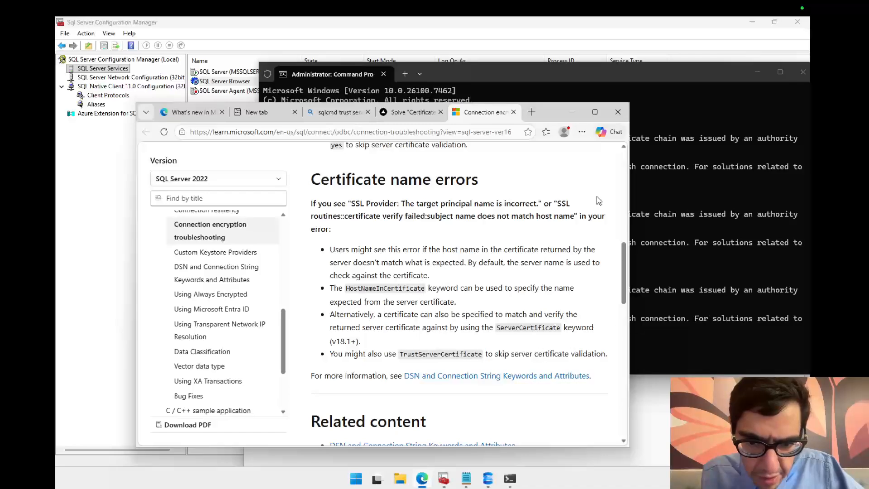
left_click(713, 281)
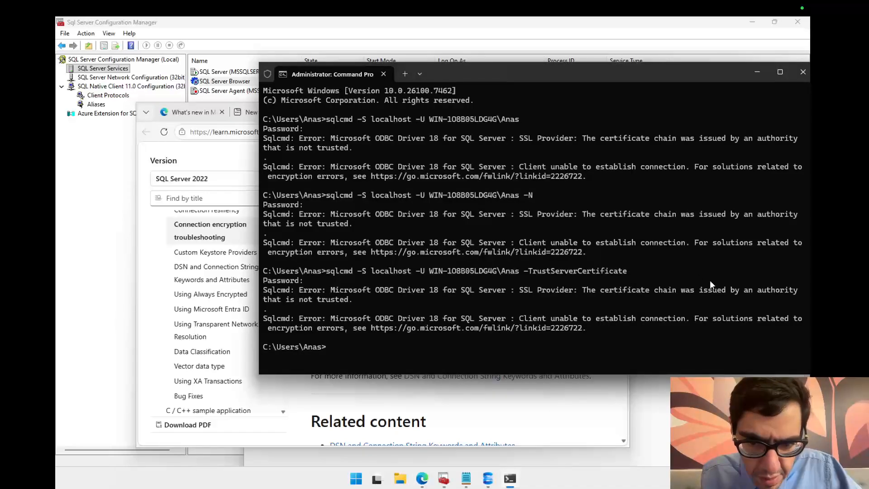
Step: Recall the last sqlcmd command and run it with TrustServerCertificate pasted in without a leading dash
key("Up")
key("BackSpace")
key("BackSpace")
key("BackSpace")
key("BackSpace")
key("BackSpace")
key("BackSpace")
key("BackSpace")
key("BackSpace")
key("BackSpace")
key("BackSpace")
key("BackSpace")
key("BackSpace")
key("BackSpace")
key("BackSpace")
key("BackSpace")
key("BackSpace")
key("BackSpace")
key("BackSpace")
key("BackSpace")
key("BackSpace")
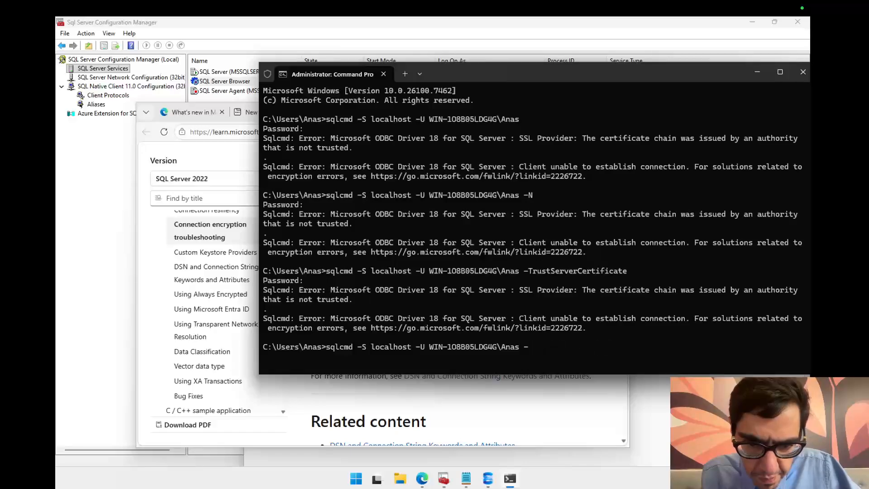
right_click(698, 292)
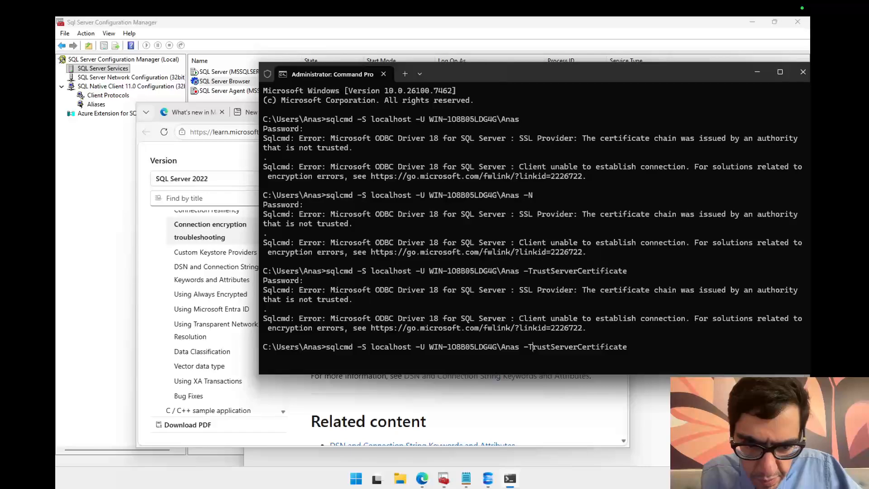
key("BackSpace")
key("Return")
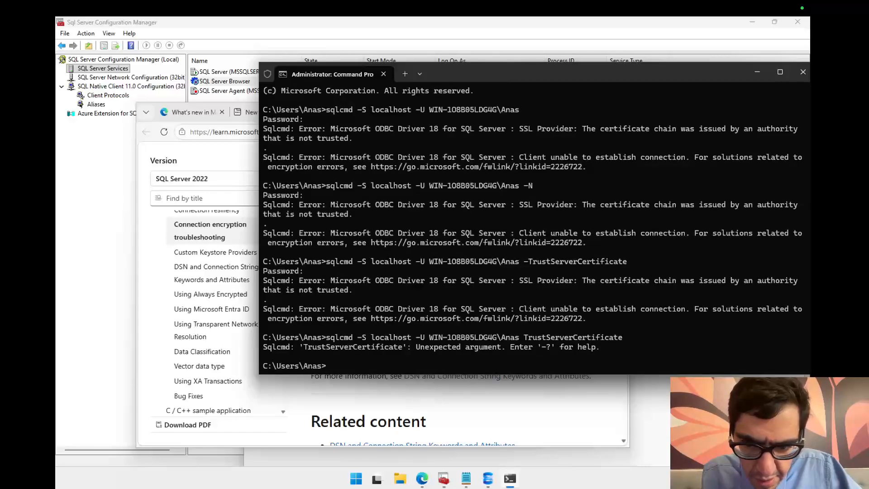
Step: Recall the command, restore the dash to make -TrustServerCertificate, and run it with an empty password
key("Up")
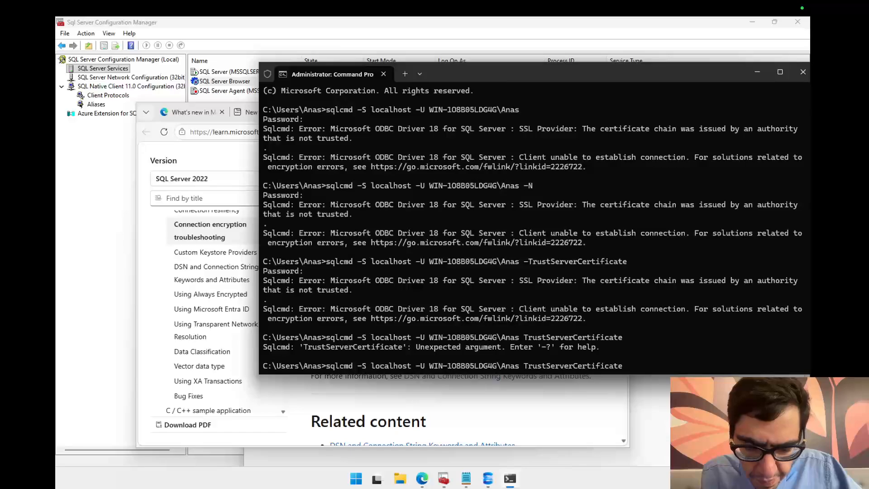
type("-")
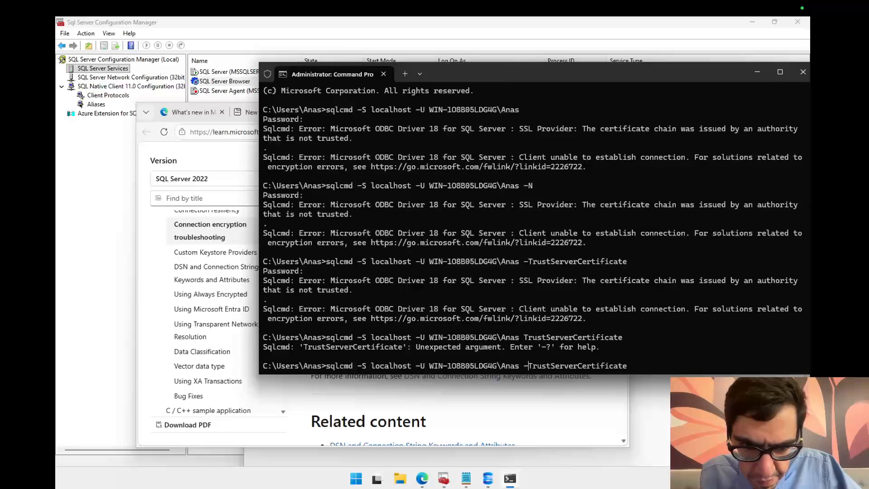
key("Return")
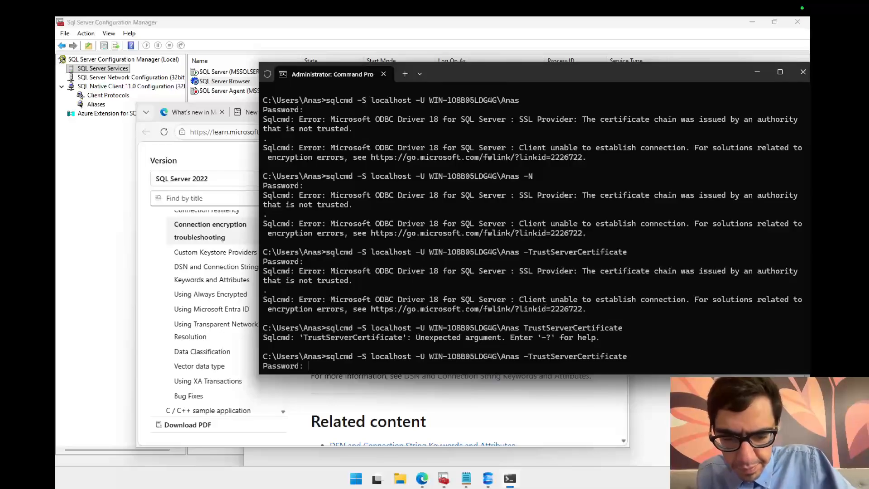
key("Return")
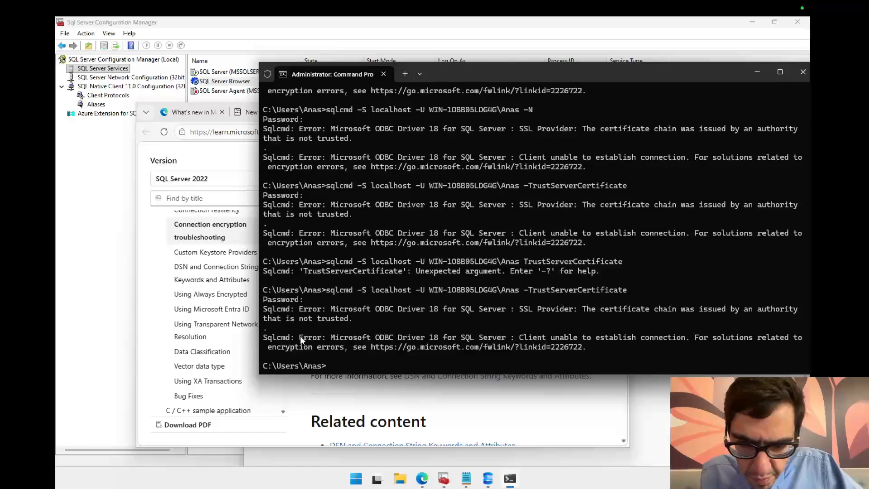
Step: Copy the TrustServerCertificate keyword from the Microsoft troubleshooting page
left_click(421, 410)
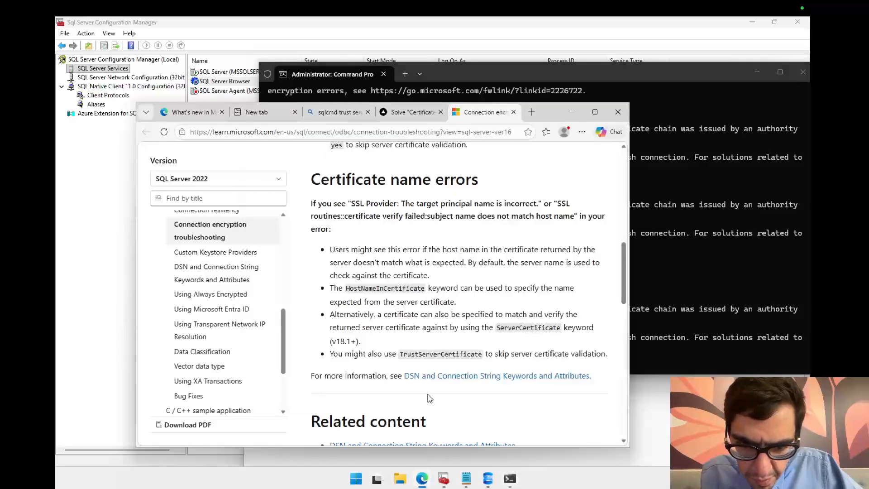
double_click(469, 357)
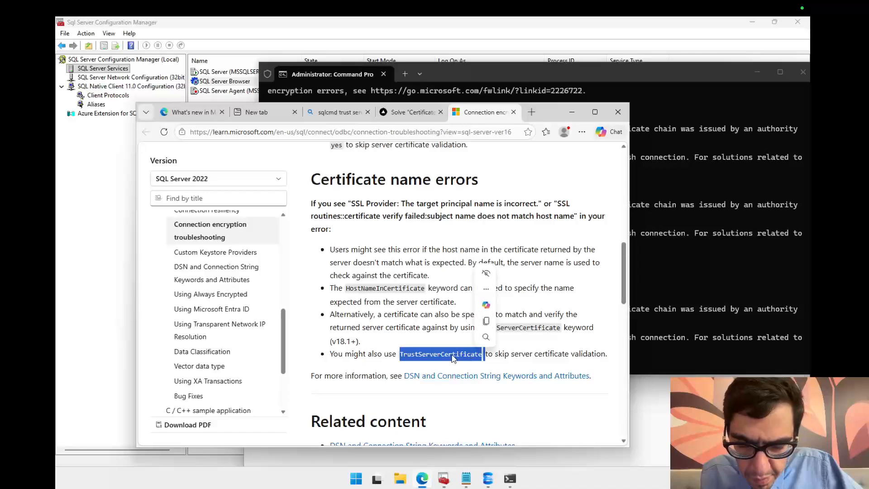
right_click(453, 358)
left_click(479, 189)
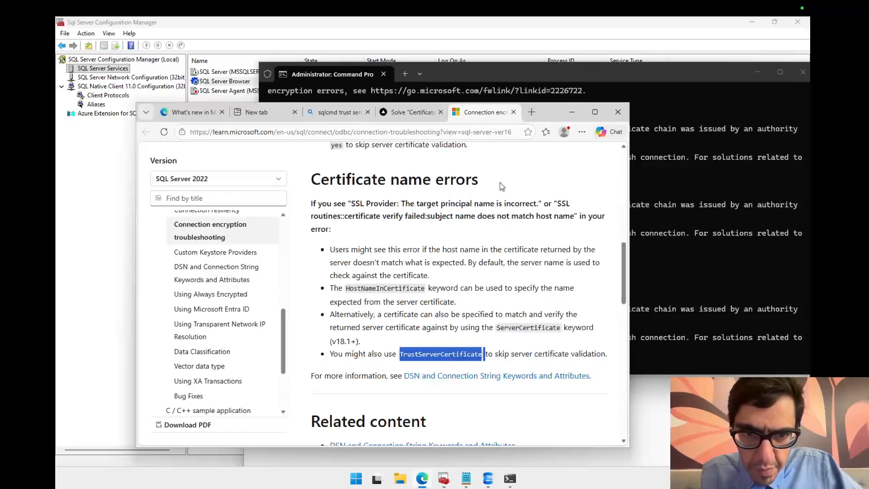
Step: Search the web for "sql cmd TrustServerCertificate" in a new tab and read the SQLCMD option explanation
left_click(532, 113)
type("sql cmd")
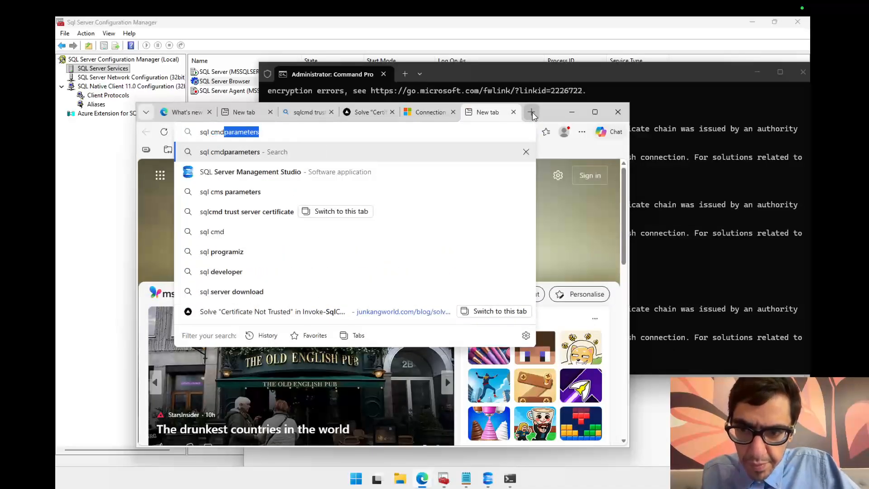
key("Delete")
right_click(392, 135)
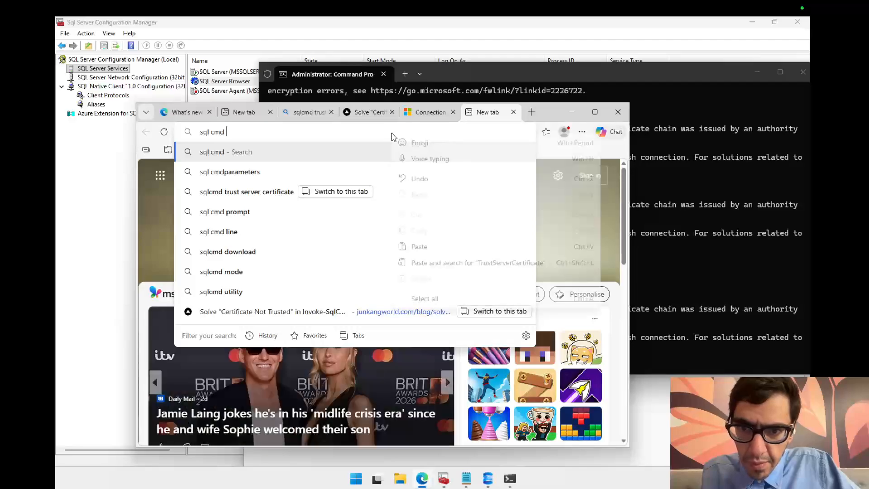
left_click(419, 246)
key("Return")
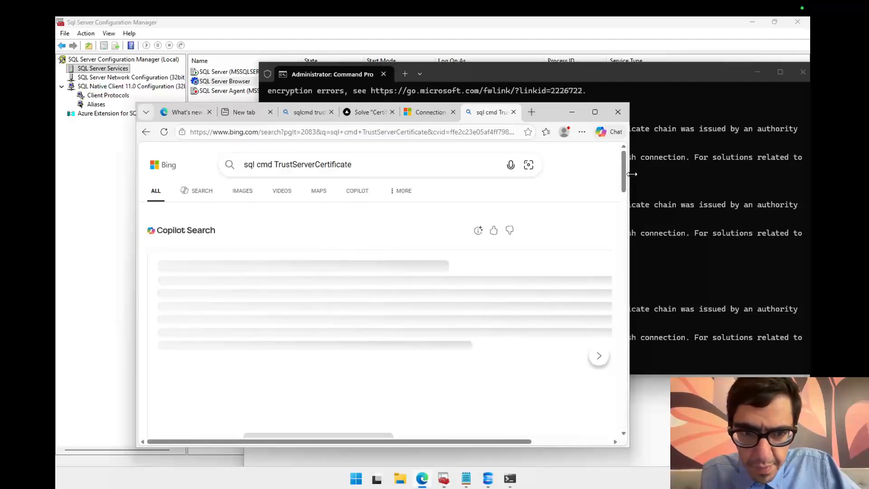
scroll(627, 179, "down", 2)
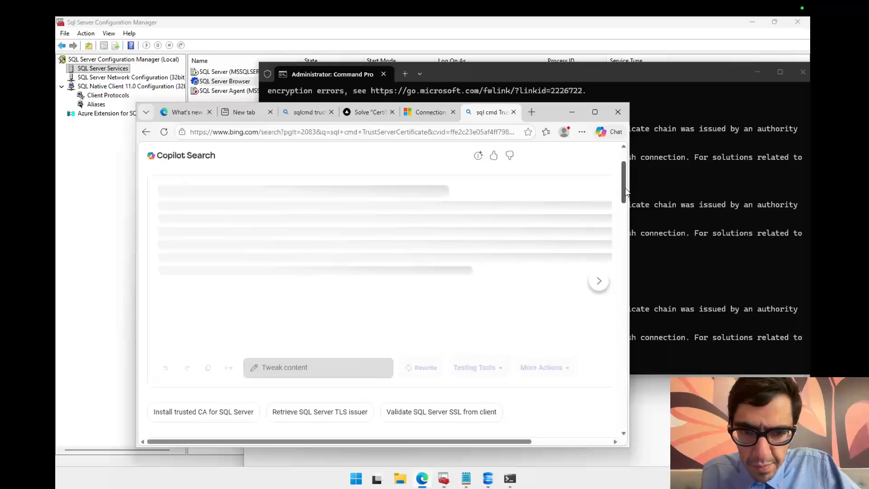
left_click_drag(626, 193, 633, 234)
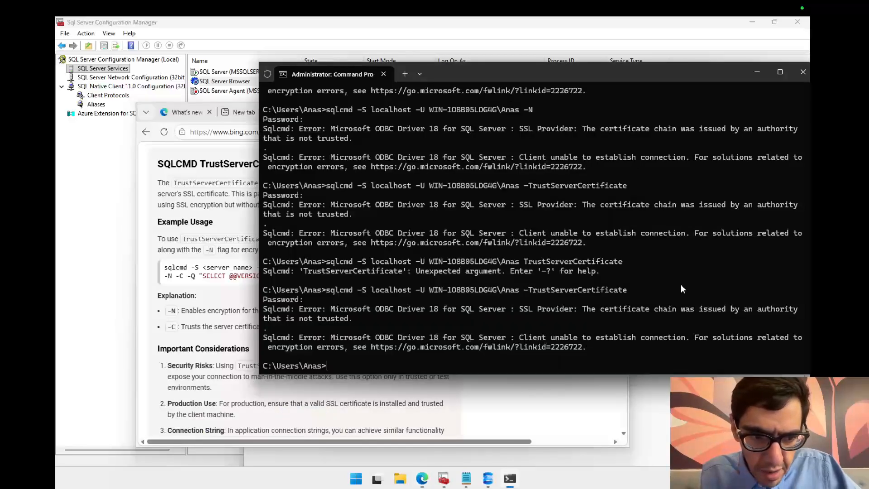
Step: Replace -TrustServerCertificate with -C in the recalled sqlcmd command and run it with an empty password
left_click(681, 284)
key("Up")
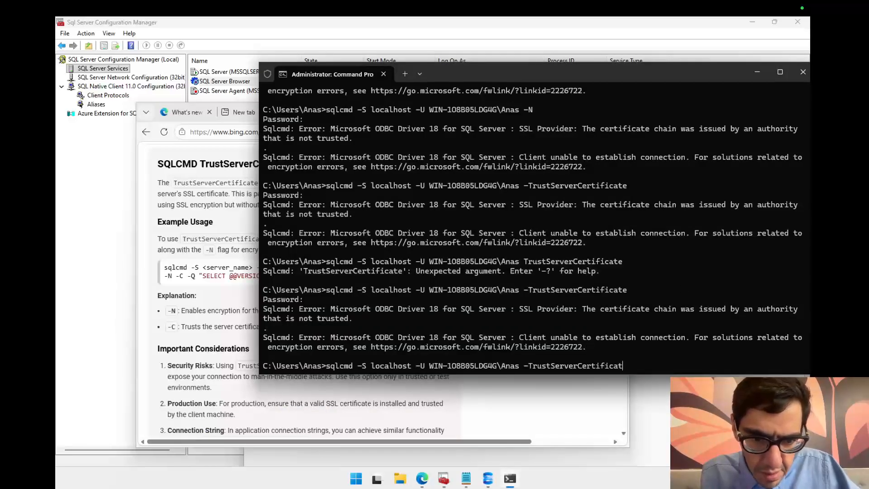
key("BackSpace")
key("BackSpace")
key("BackSpace")
key("BackSpace")
key("BackSpace")
key("BackSpace")
key("BackSpace")
key("BackSpace")
key("BackSpace")
key("BackSpace")
key("BackSpace")
key("BackSpace")
key("BackSpace")
key("BackSpace")
key("BackSpace")
key("BackSpace")
key("BackSpace")
key("BackSpace")
key("BackSpace")
key("BackSpace")
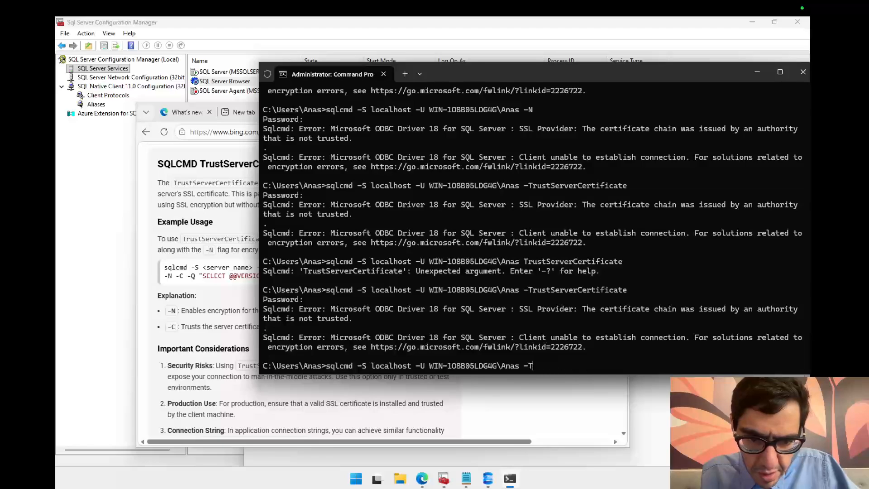
key("BackSpace")
type("C")
key("Return")
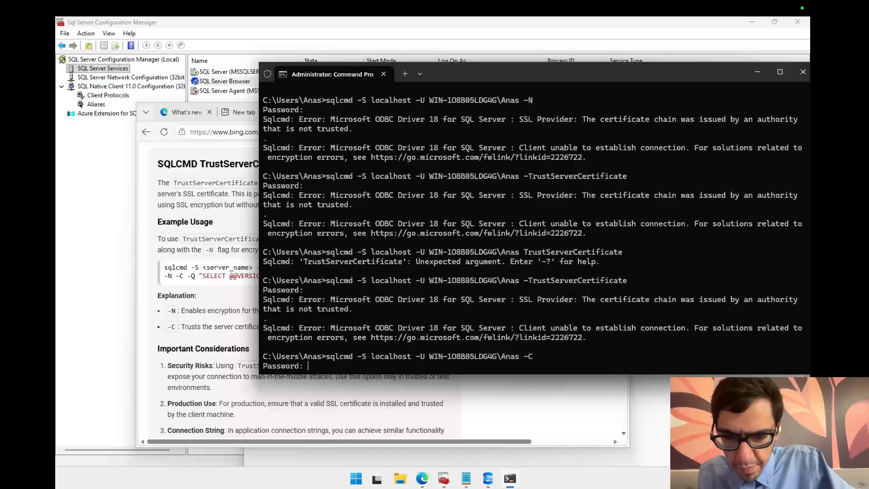
key("Return")
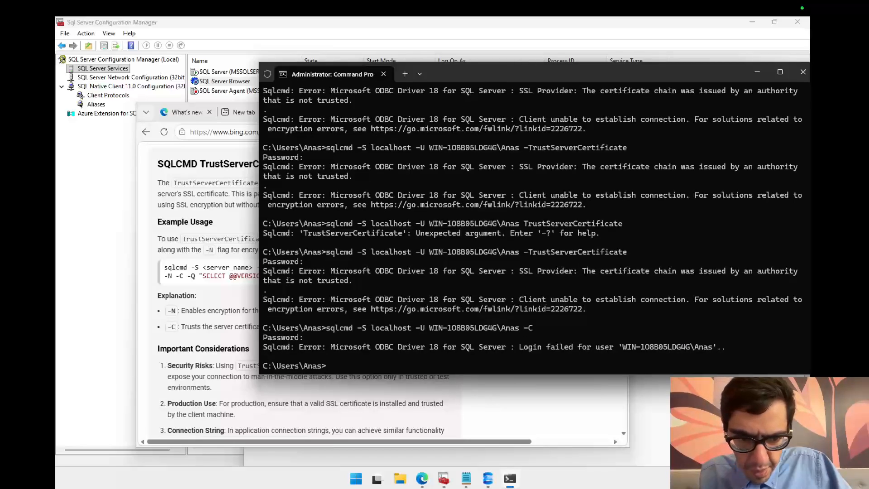
Step: Rerun the sqlcmd -C command twice, submitting an empty password each time
key("Up")
key("Return")
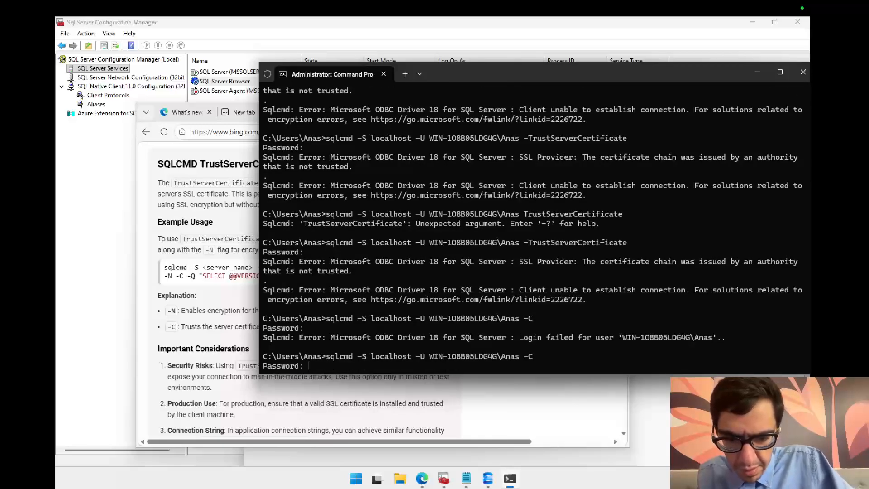
key("Return")
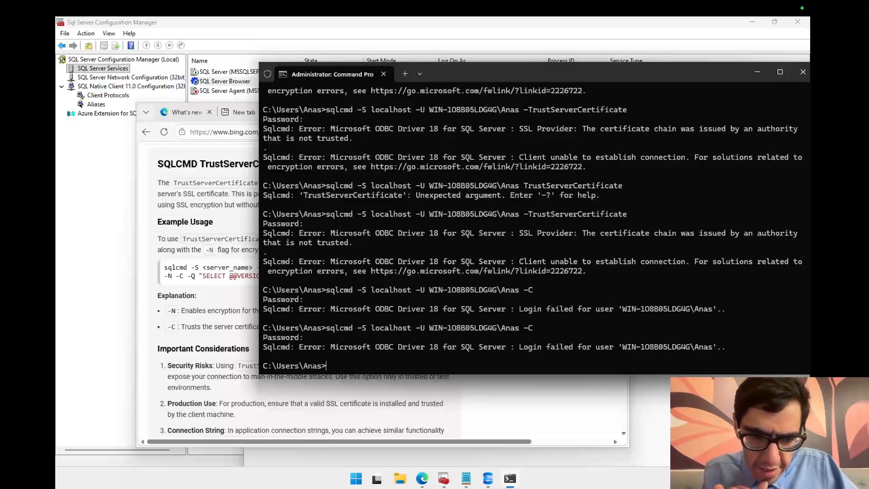
key("Up")
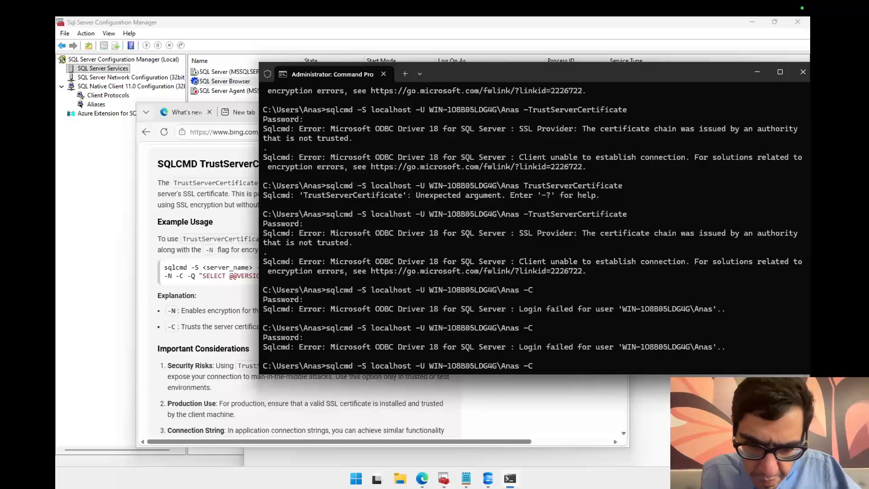
key("Left")
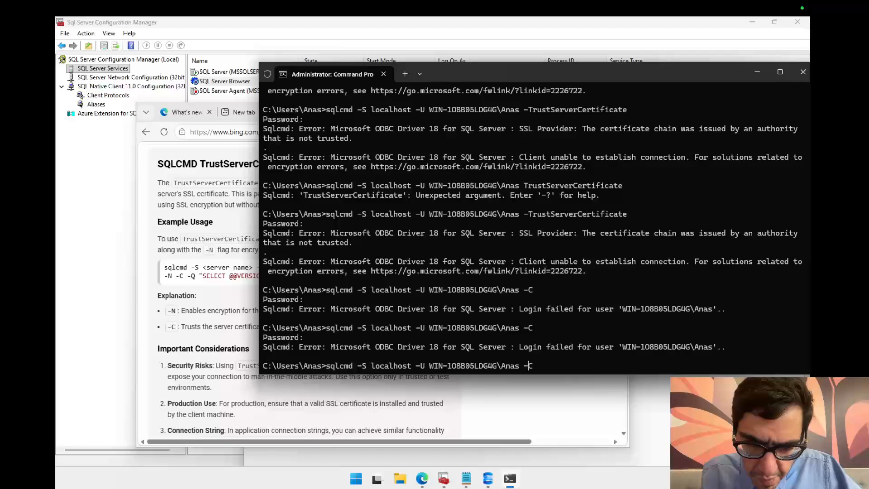
key("Return")
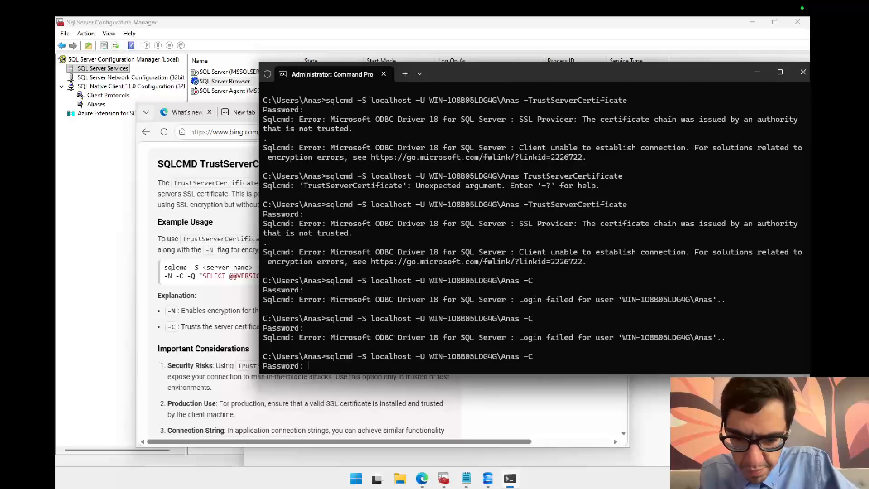
key("Return")
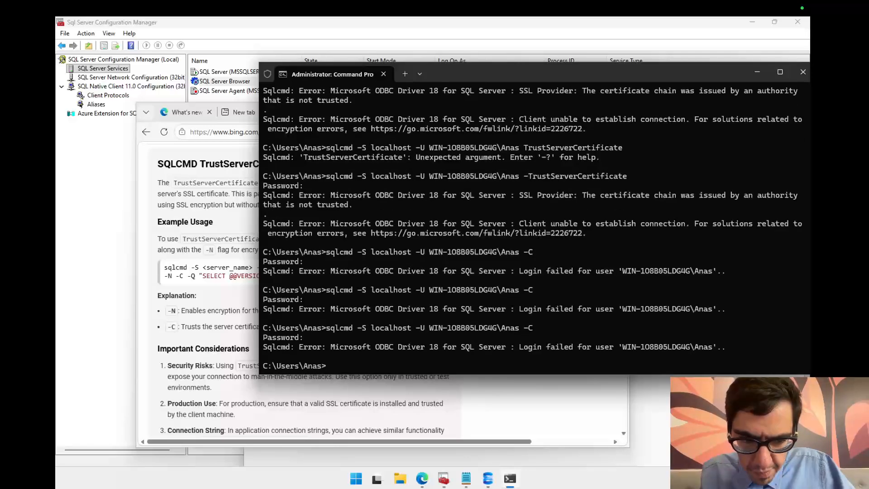
Step: Search the Start menu for Computer Management and open it
left_click(355, 479)
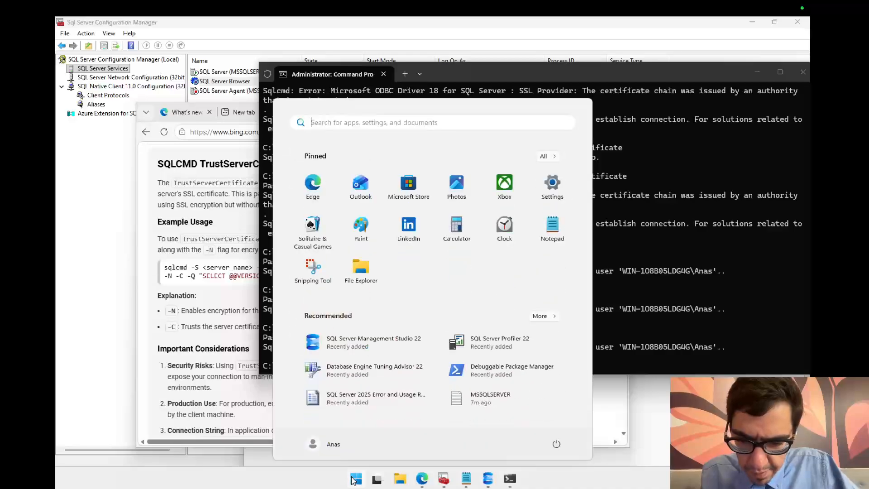
type("users")
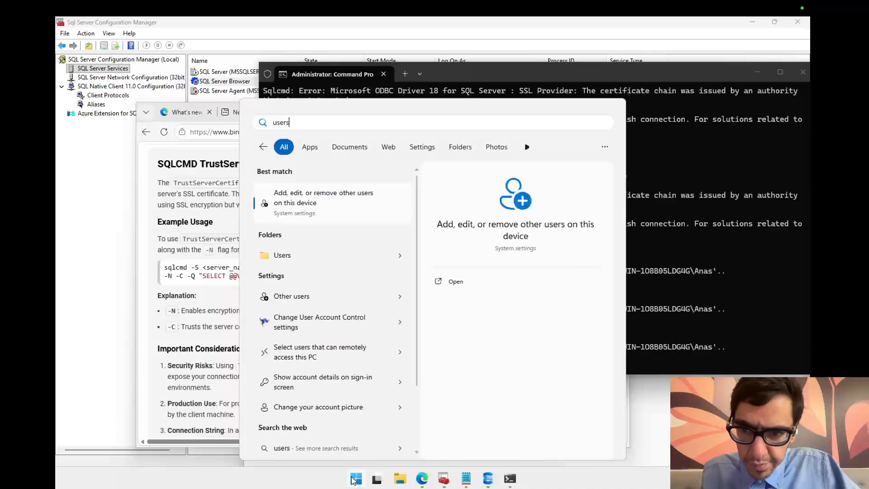
key("BackSpace")
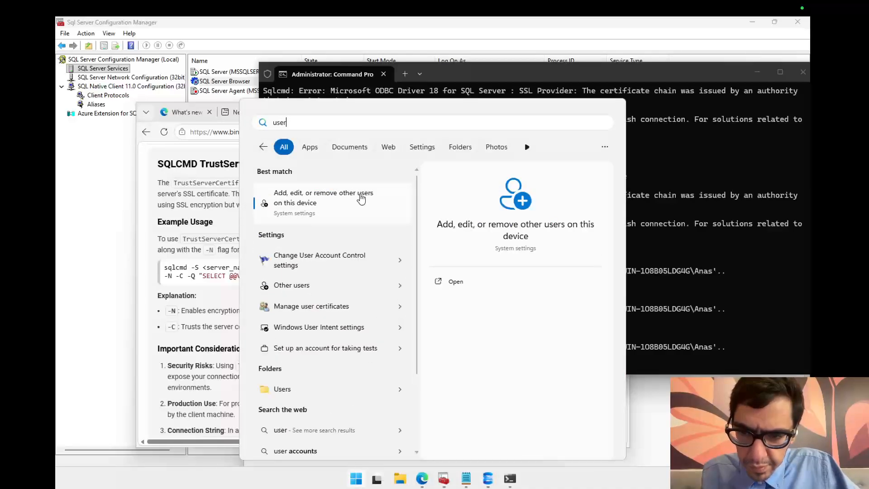
key("BackSpace")
key("BackSpace")
key("BackSpace")
key("BackSpace")
type("comput")
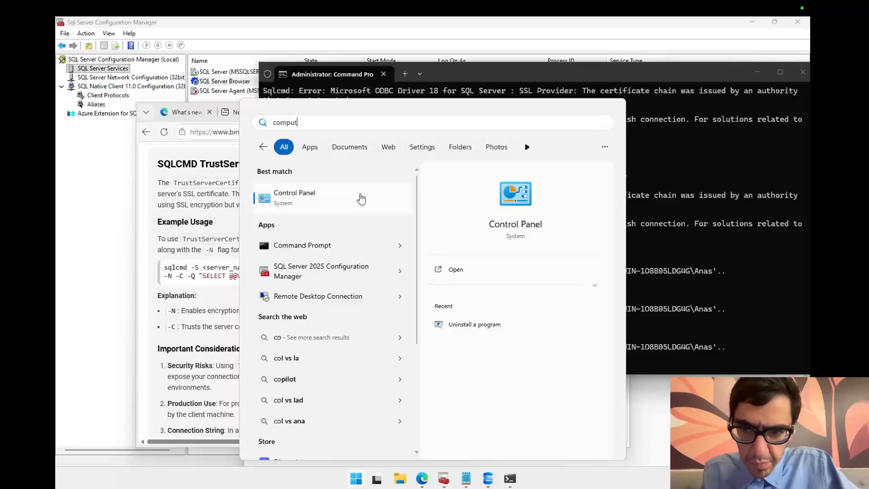
type("er")
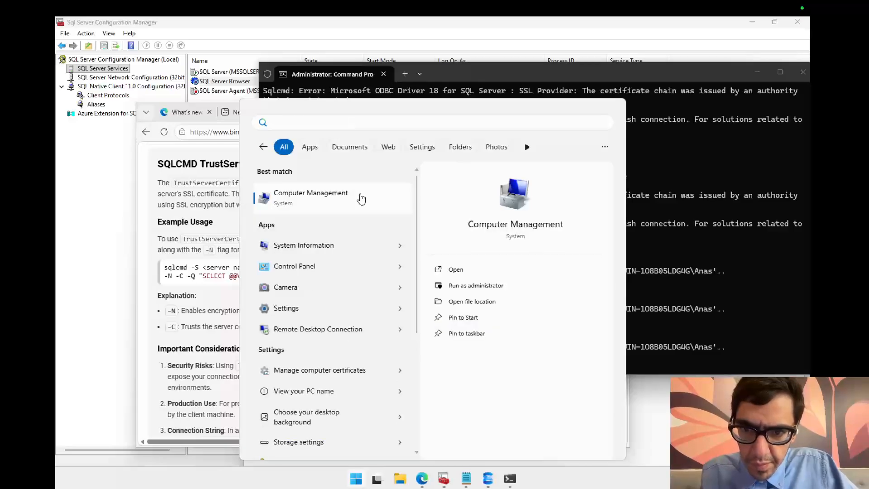
left_click(361, 199)
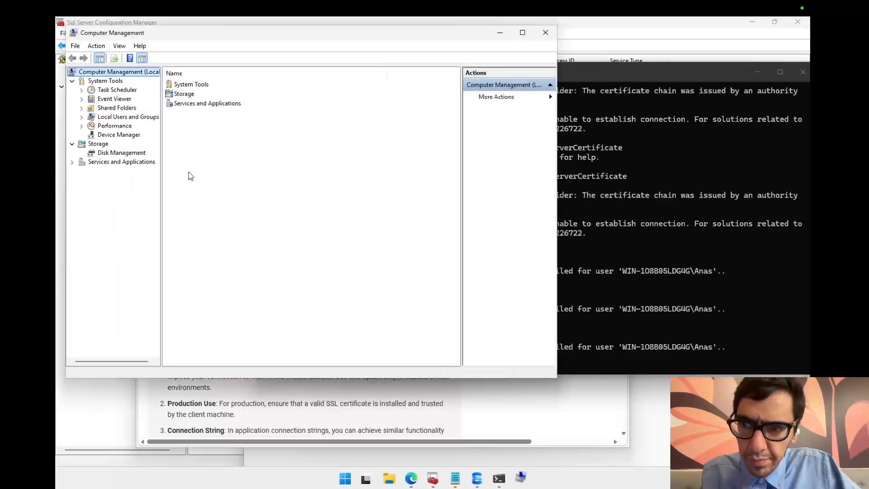
Step: Open the Set Password dialog for the current local user account under Local Users and Groups and proceed past the warning
left_click(82, 117)
left_click(117, 135)
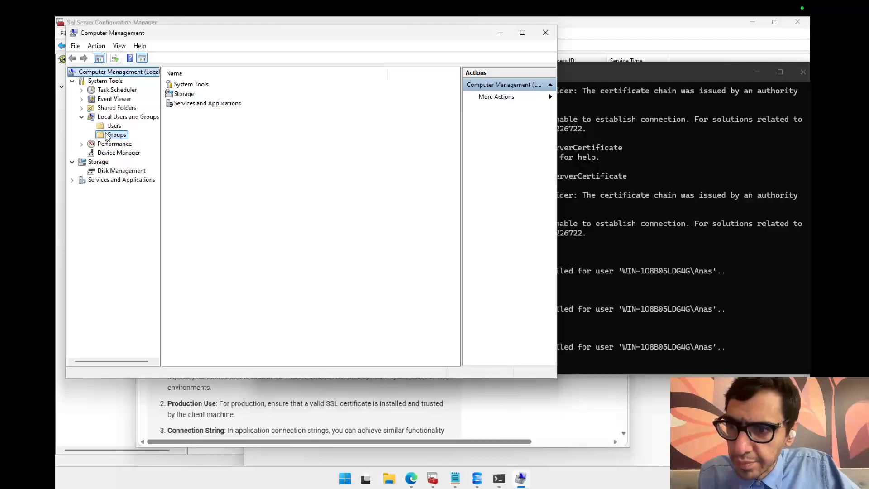
left_click(114, 125)
left_click(190, 94)
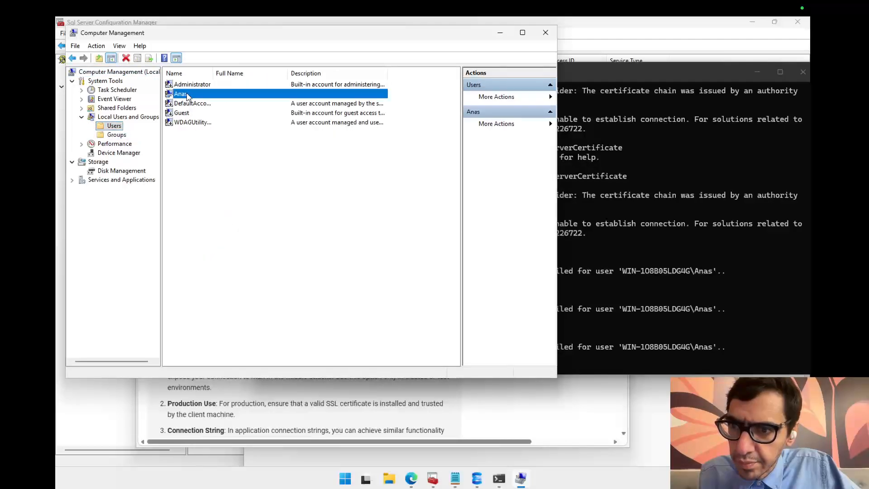
right_click(192, 97)
left_click(221, 101)
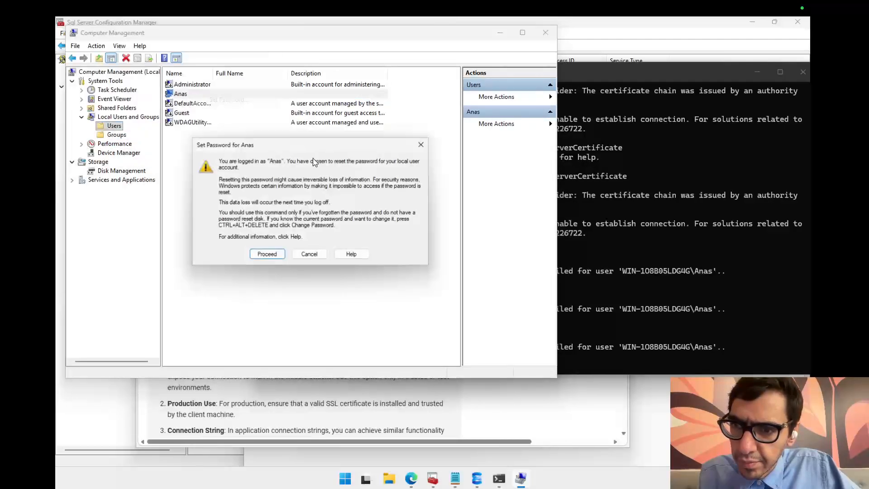
left_click(266, 256)
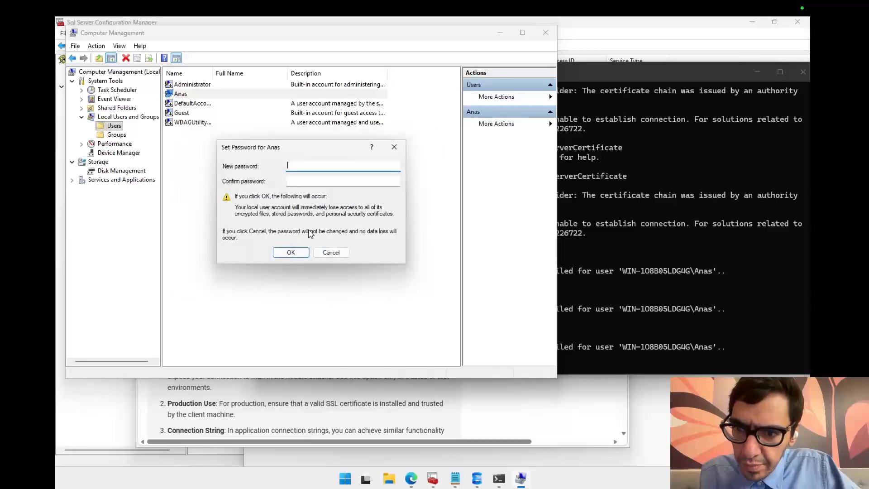
Step: Enter and confirm a new password for the local user account and accept it
type("1•")
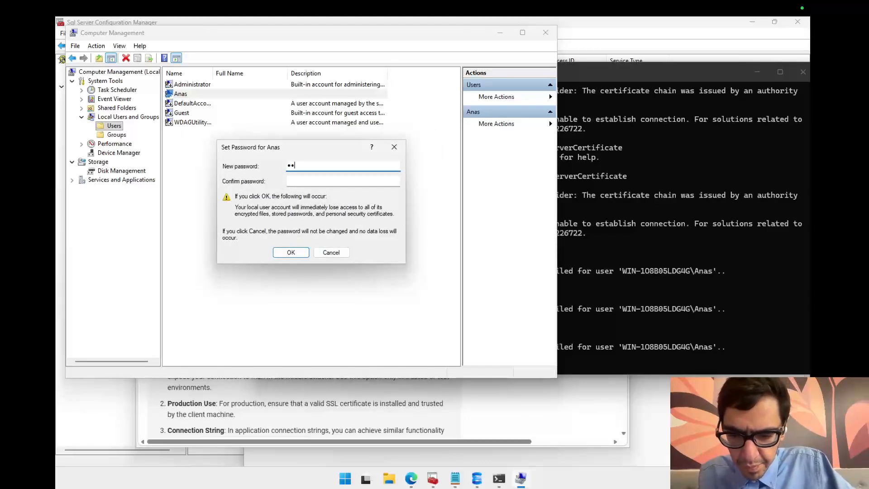
type("••••••••")
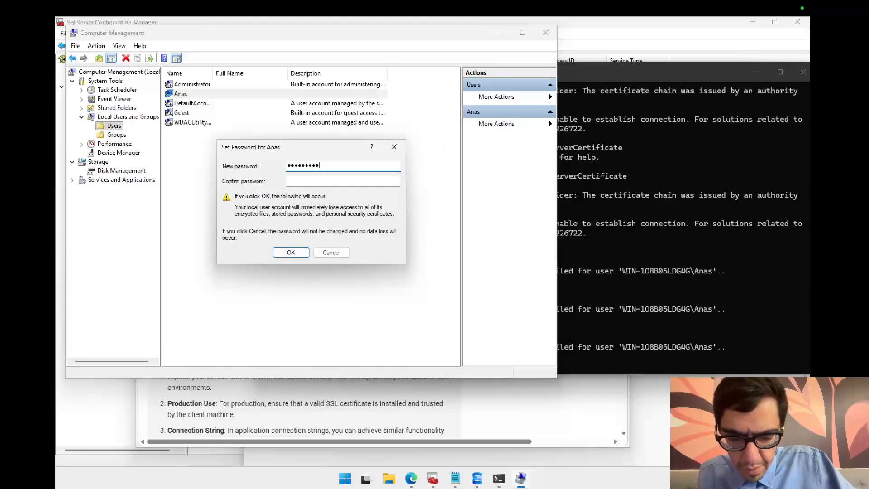
left_click(324, 178)
type("•••••")
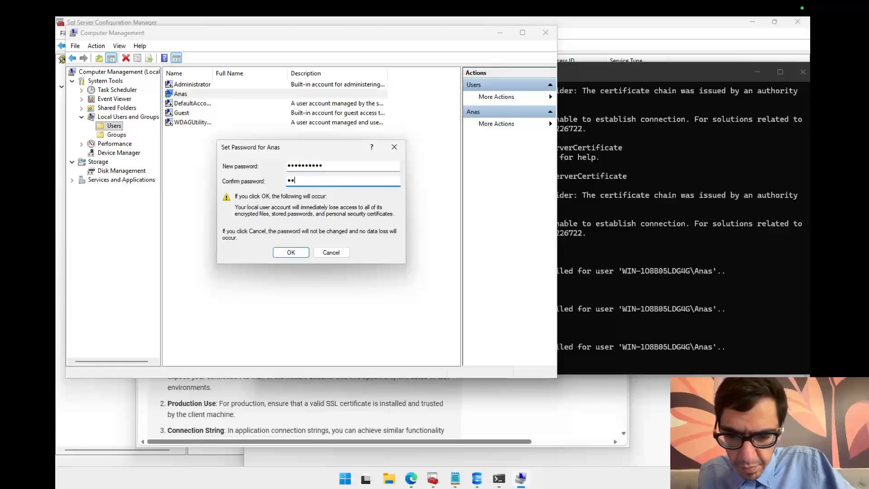
type("•••••")
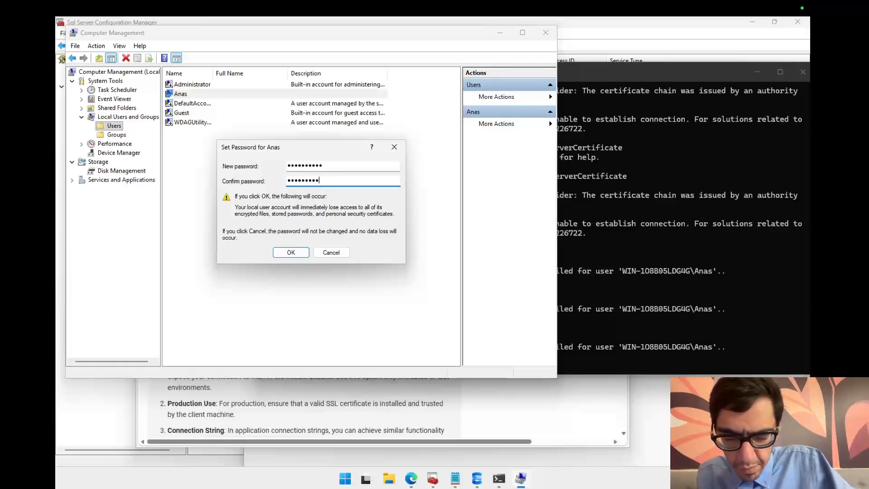
left_click(292, 251)
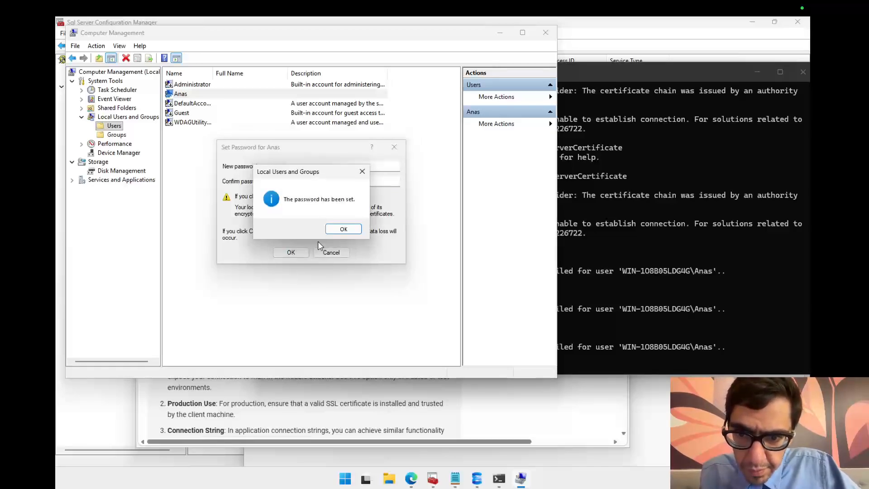
left_click(341, 228)
Step: Return to the terminal and rerun the sqlcmd -C login twice, leaving the password prompt empty
left_click(586, 305)
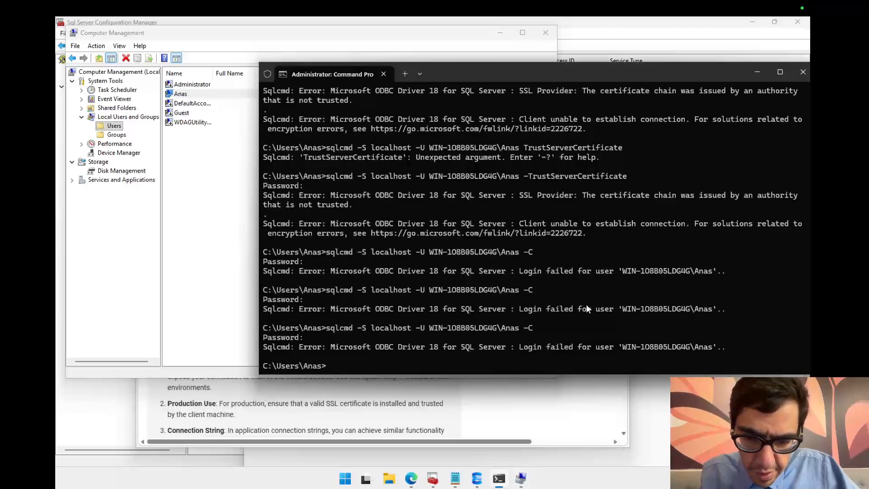
key("Up")
key("Return")
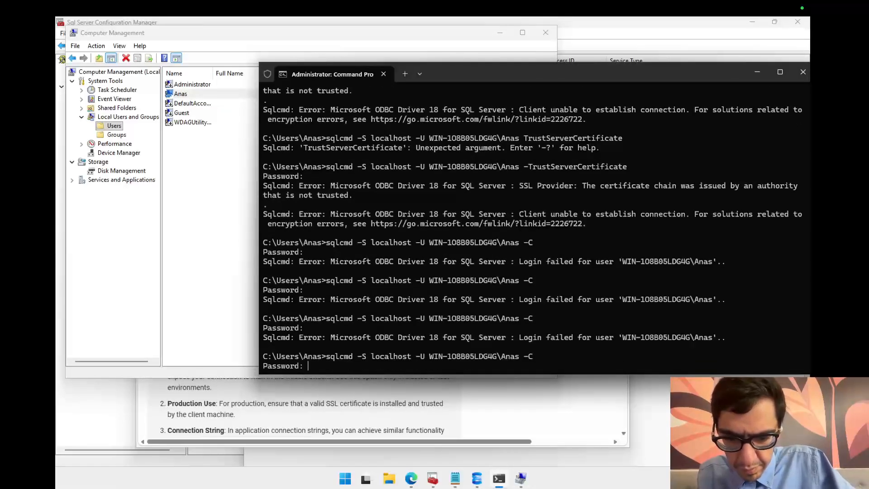
key("Return")
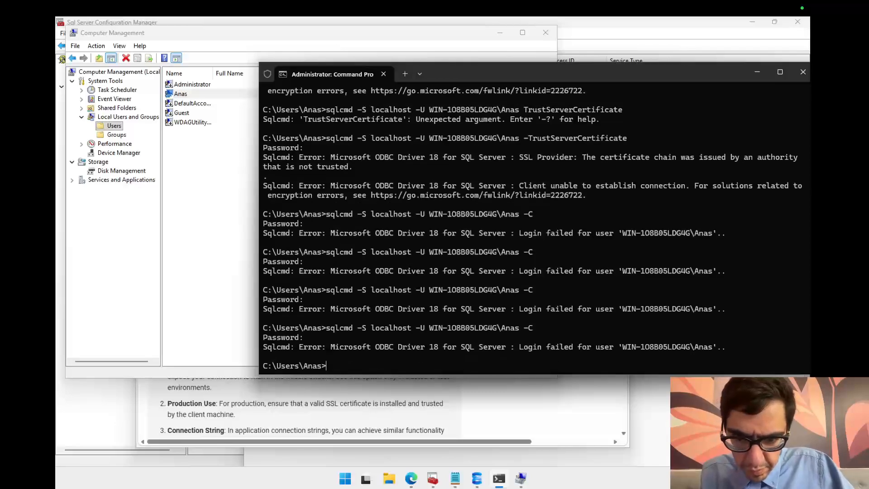
key("Up")
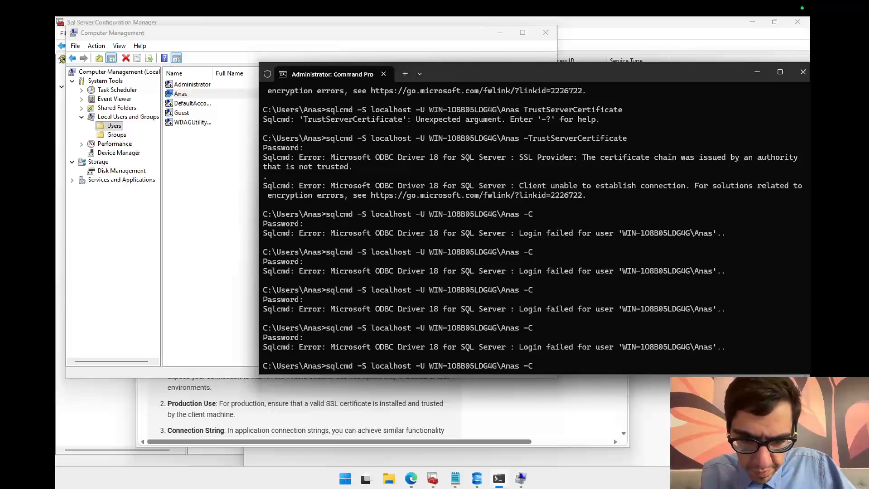
key("Return")
key("Return")
Step: Edit the recalled sqlcmd command to use .\ instead of the machine name before the user name, and run it with an empty password
key("Up")
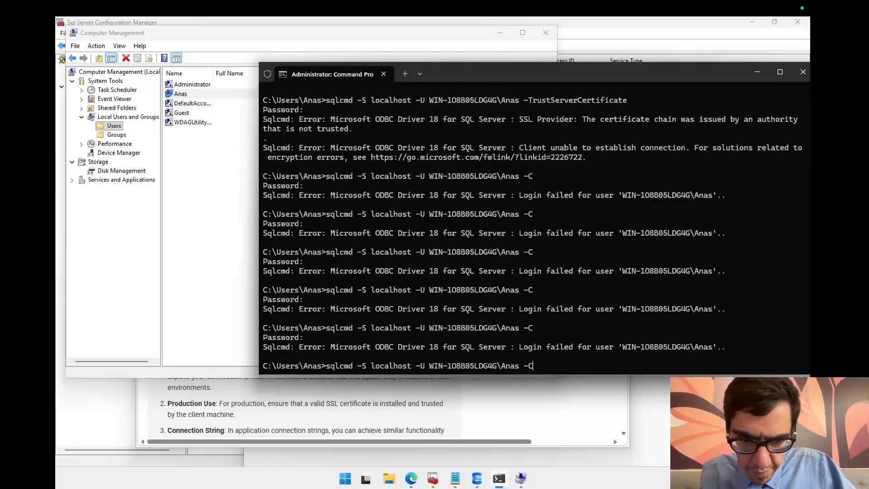
key("Left")
key("Left")
key("Left")
key("Left")
key("Left")
key("Left")
key("Left")
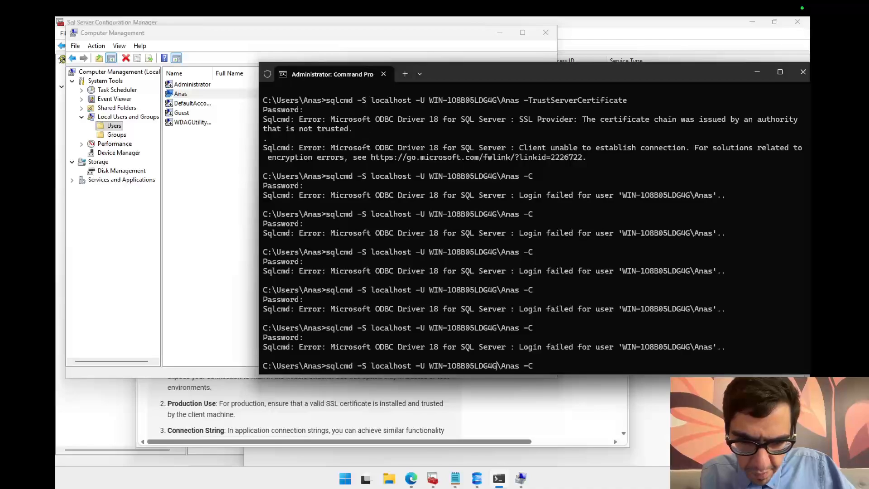
key("BackSpace")
key("BackSpace")
key("BackSpace")
key("BackSpace")
key("BackSpace")
key("BackSpace")
key("BackSpace")
key("BackSpace")
key("BackSpace")
key("BackSpace")
key("BackSpace")
key("BackSpace")
key("BackSpace")
key("BackSpace")
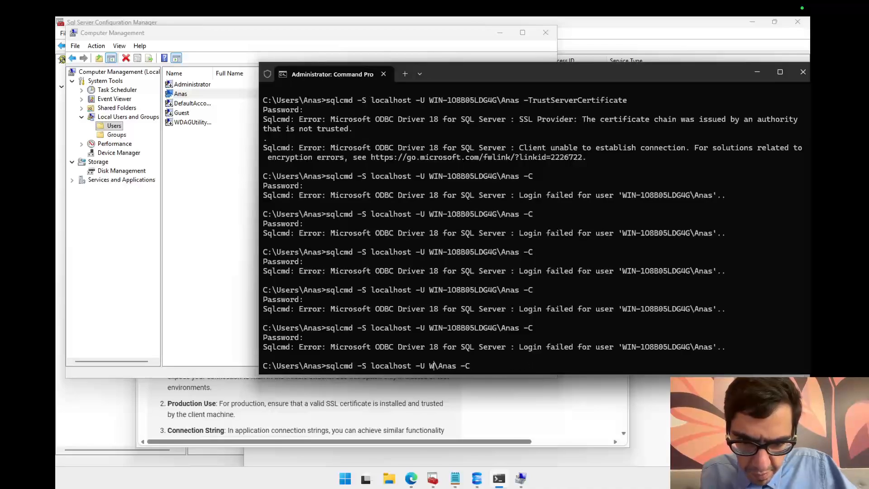
key("BackSpace")
type(".")
key("Return")
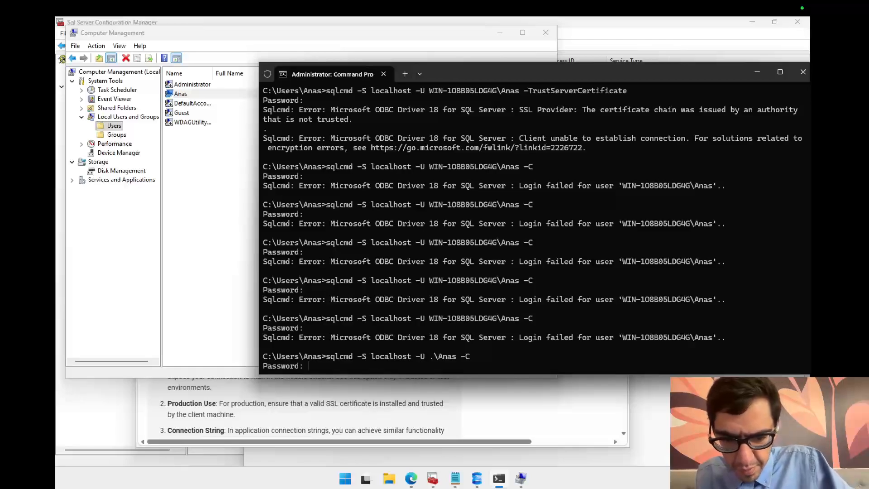
key("Return")
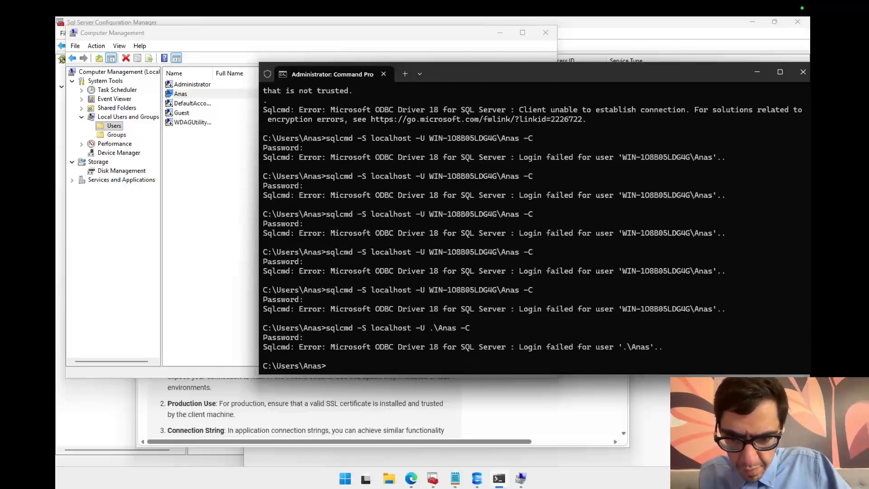
Step: Rerun the sqlcmd command with the bare local user name as login, submitting an empty password
key("Up")
key("Left")
key("Left")
key("Left")
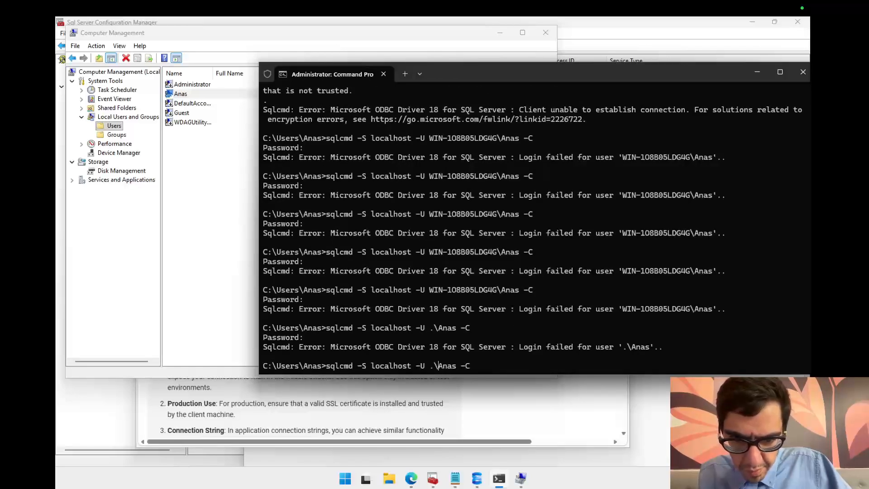
key("BackSpace")
key("BackSpace")
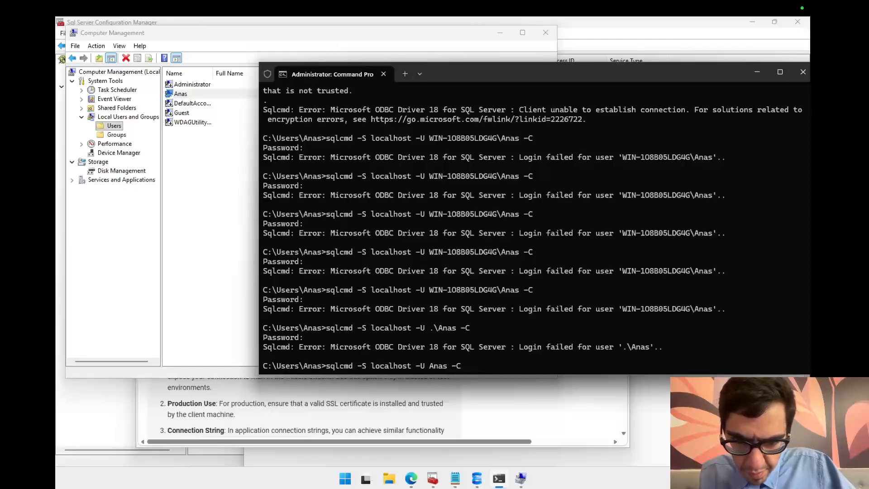
key("Right")
key("Right")
key("Return")
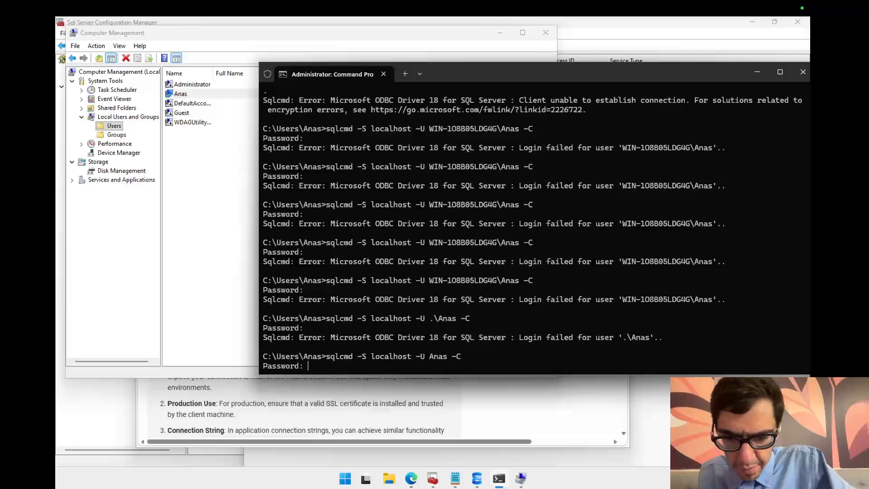
key("Return")
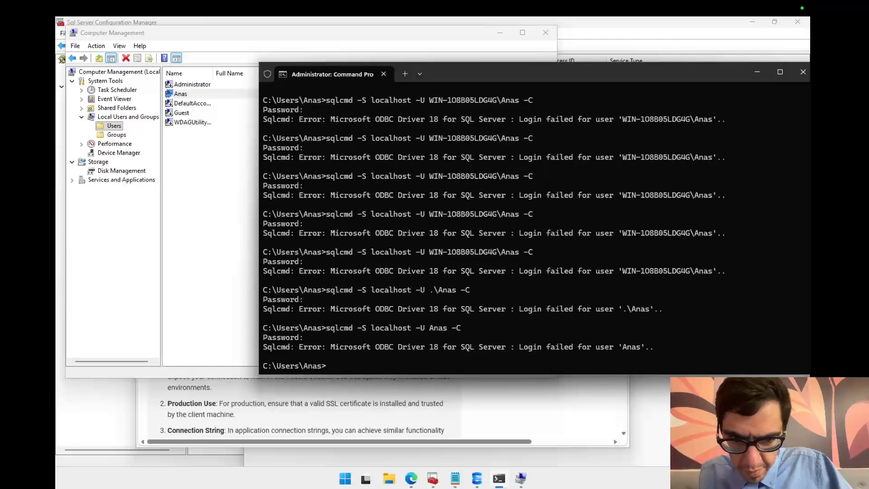
Step: Review the example connection string with TrustServerCertificate on the search results page
key("Up")
key("Up")
key("Up")
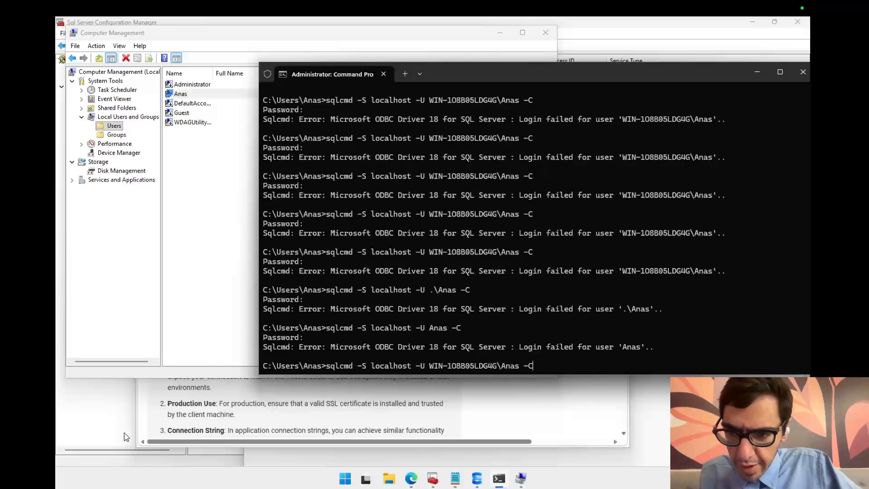
left_click(272, 430)
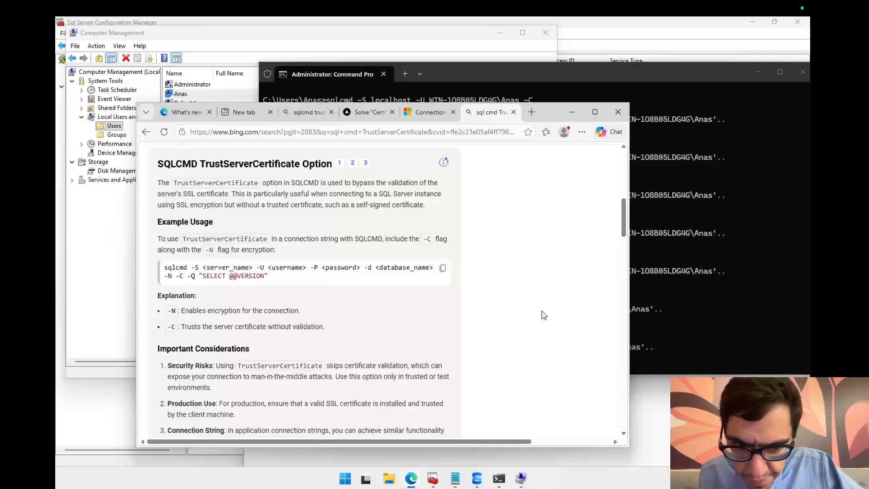
left_click_drag(622, 233, 623, 248)
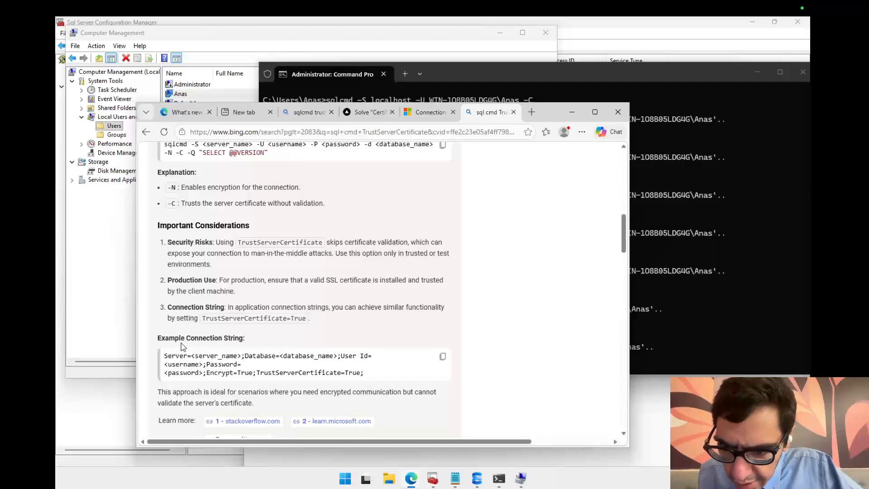
left_click_drag(183, 356, 265, 373)
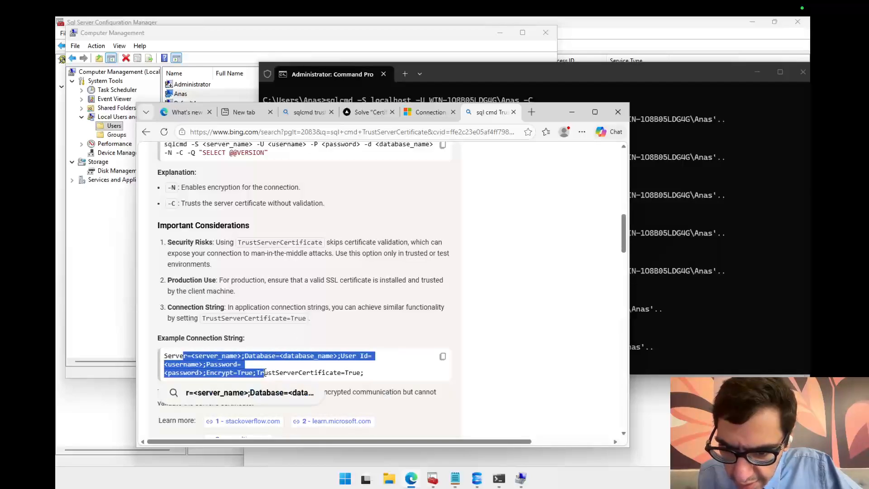
left_click(307, 373)
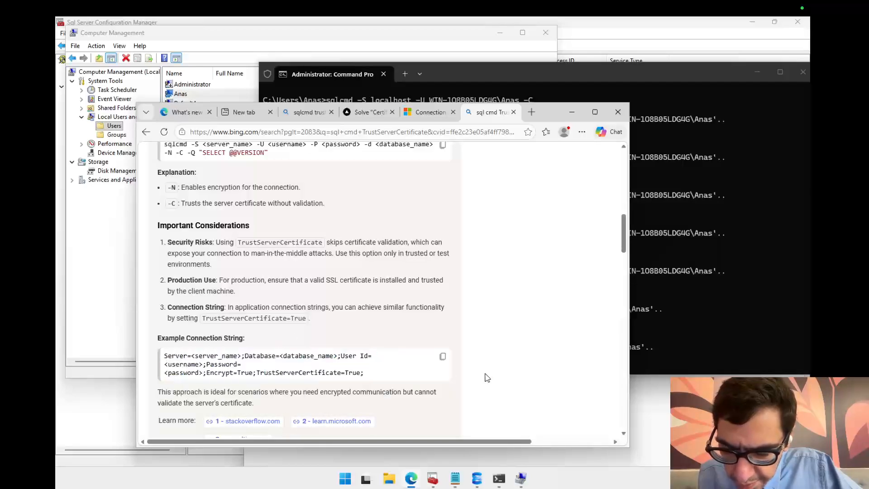
Step: Minimize the open windows and switch to SQL Server Management Studio
left_click(89, 375)
left_click(108, 388)
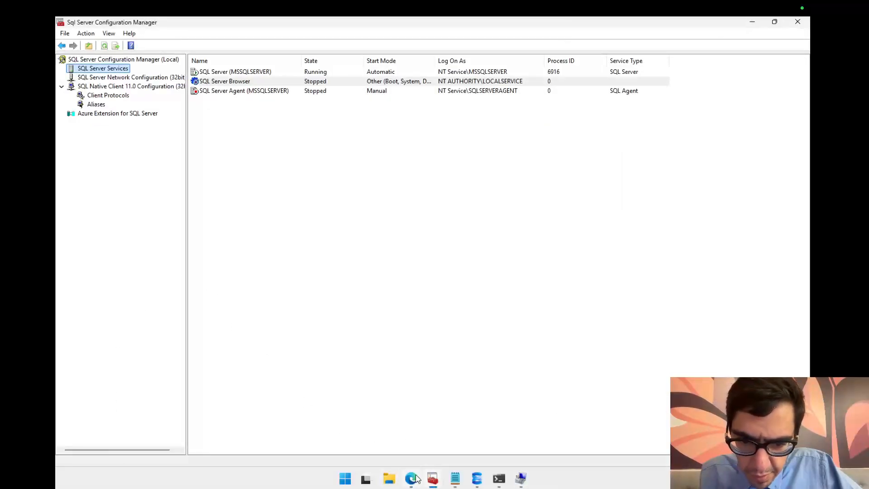
left_click(478, 479)
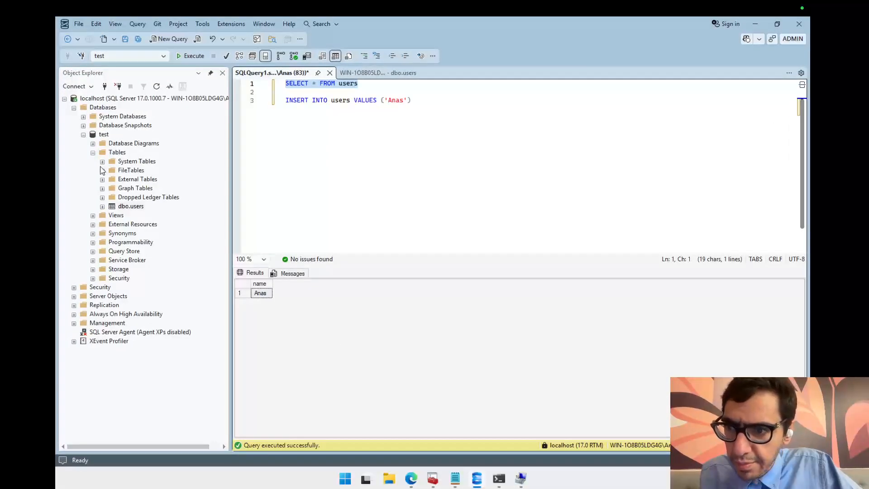
Step: Disconnect the localhost server in Object Explorer
left_click(109, 100)
right_click(108, 100)
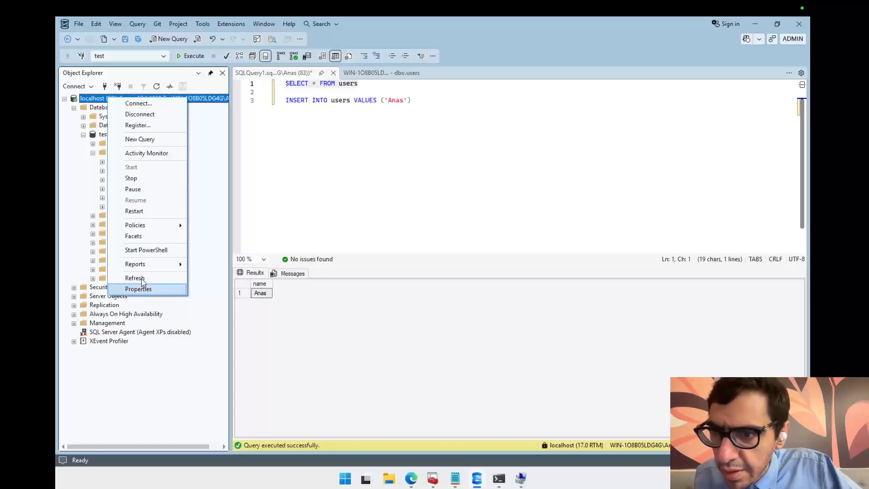
left_click(141, 115)
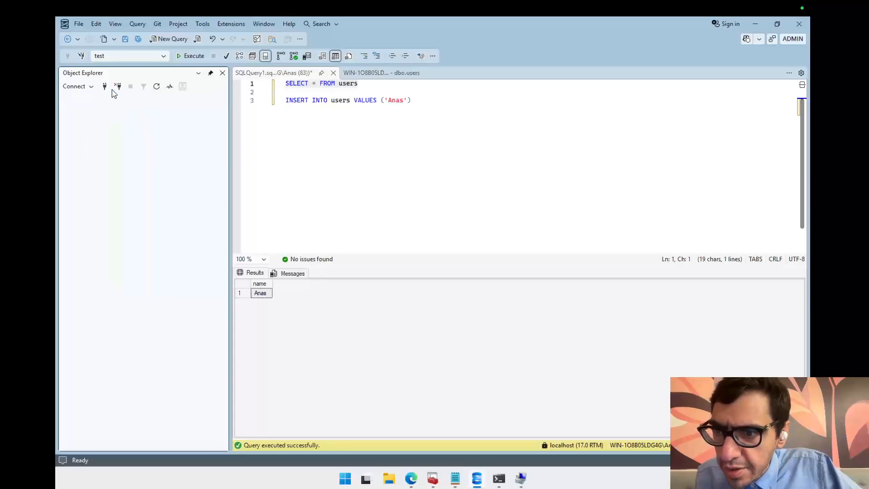
Step: Open the Connect dialog and review its connection string and the available authentication options
left_click(105, 87)
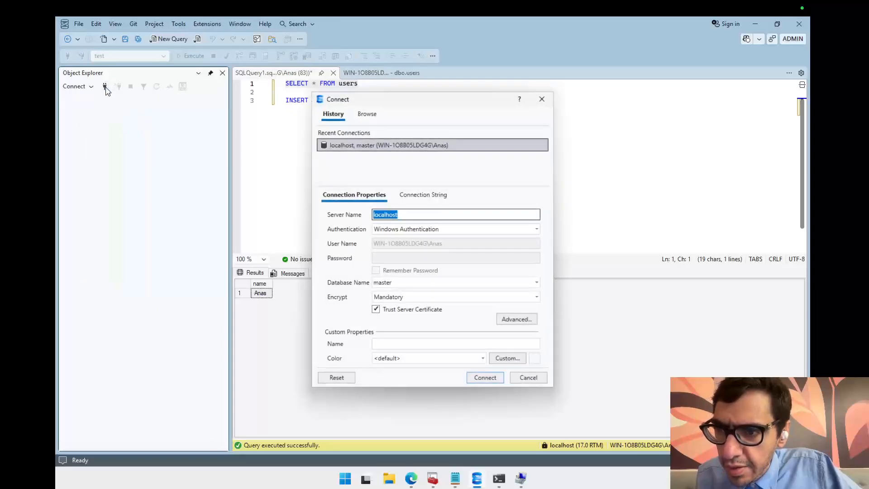
left_click(435, 199)
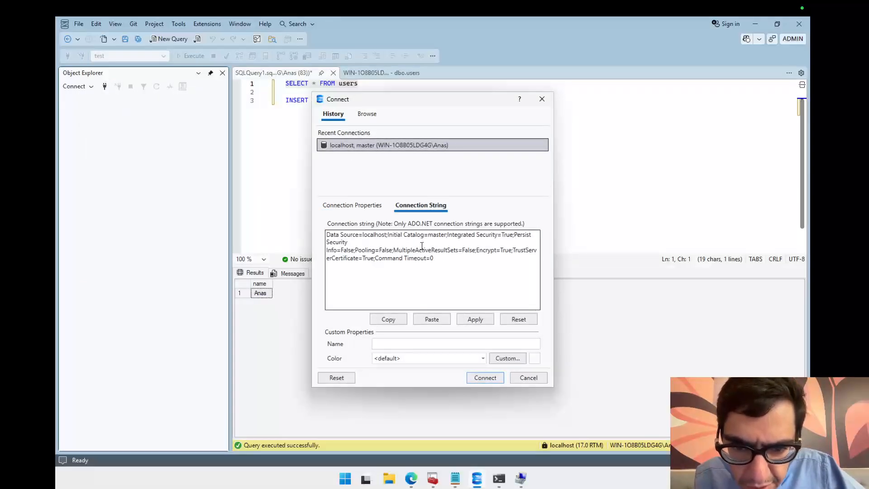
left_click_drag(440, 234, 513, 248)
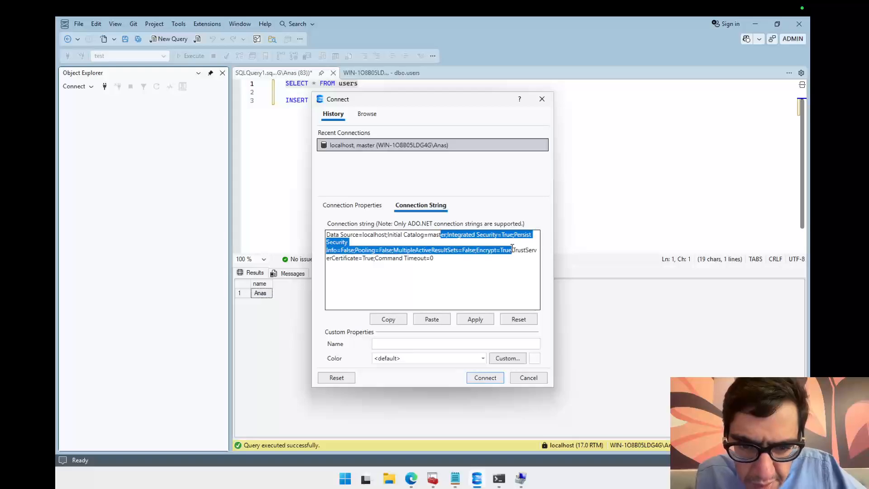
left_click(470, 277)
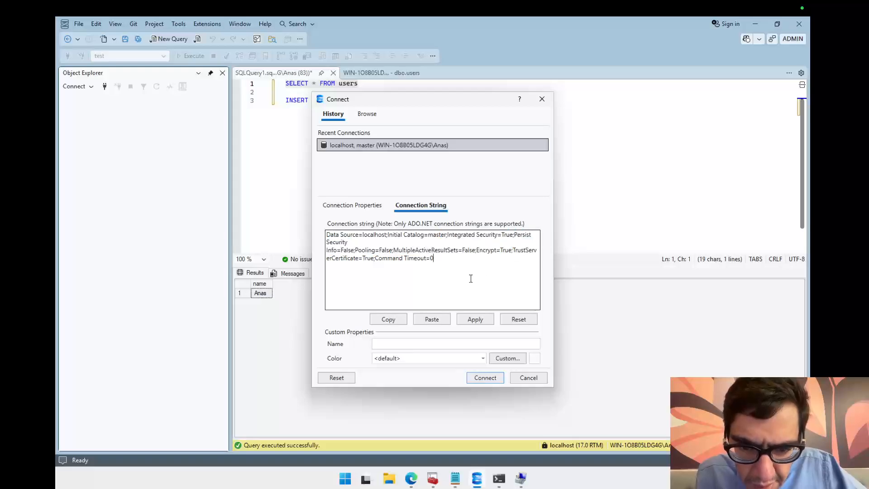
left_click(370, 205)
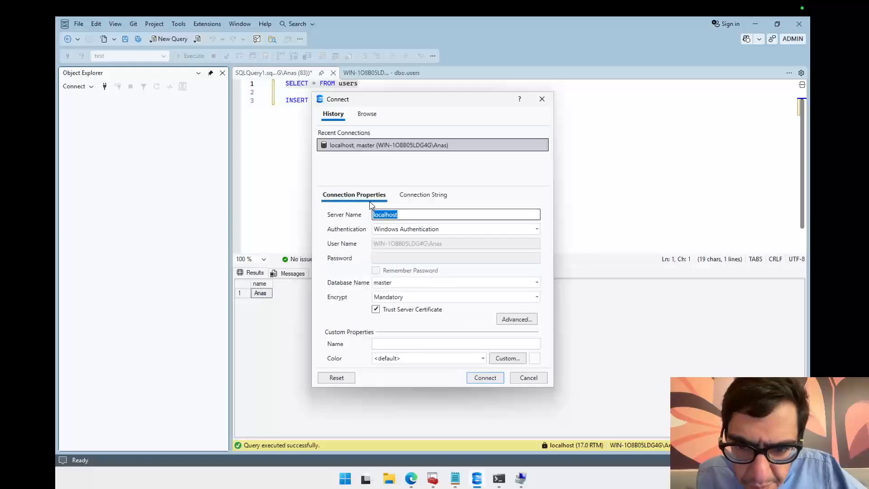
left_click(412, 229)
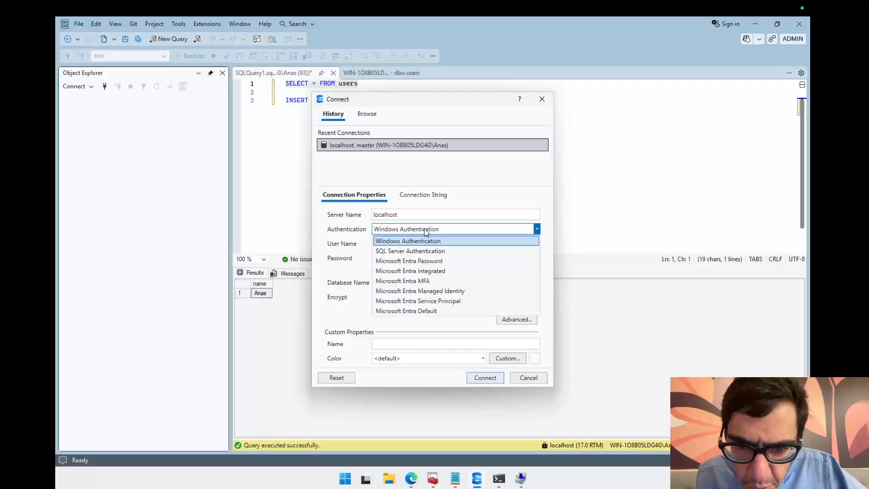
left_click(423, 241)
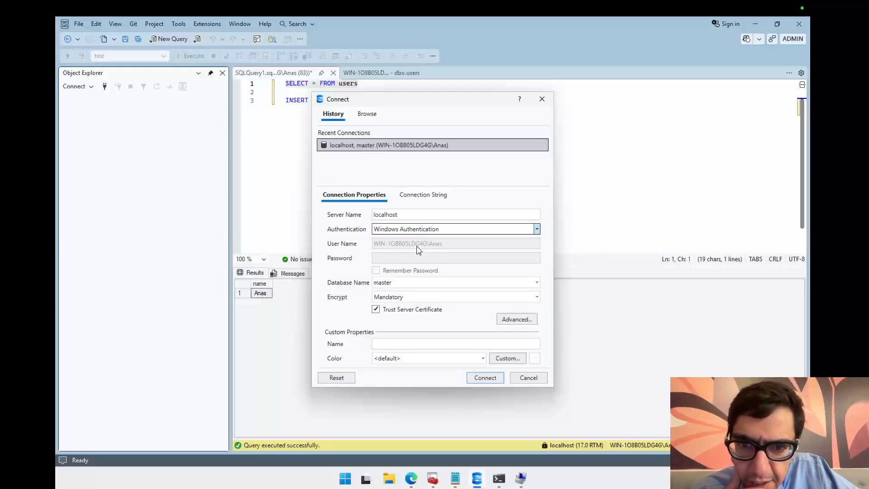
Step: Switch to the Command Prompt and run sqlcmd -S localhost -TrustServerCertificate without a user name
mouse_move(493, 482)
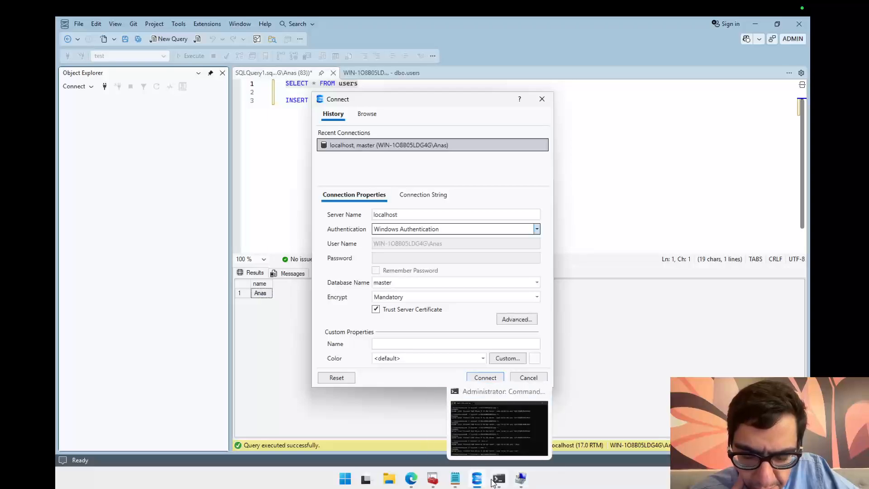
mouse_move(412, 483)
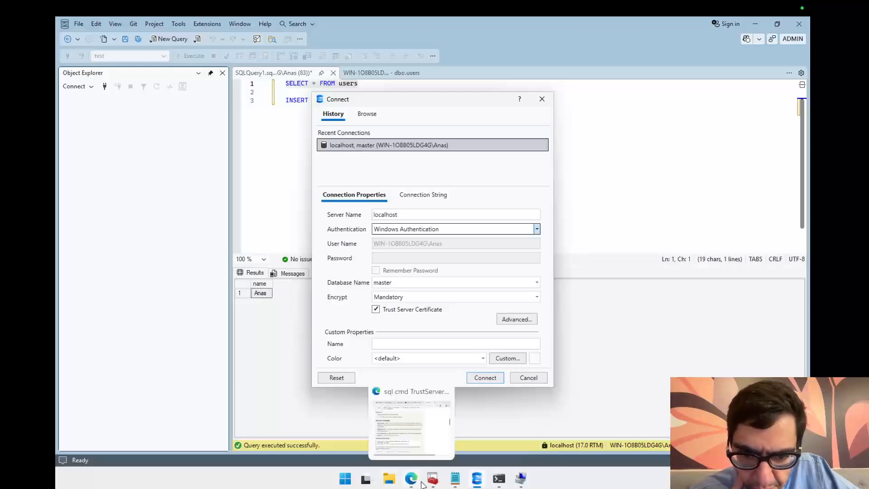
left_click(499, 479)
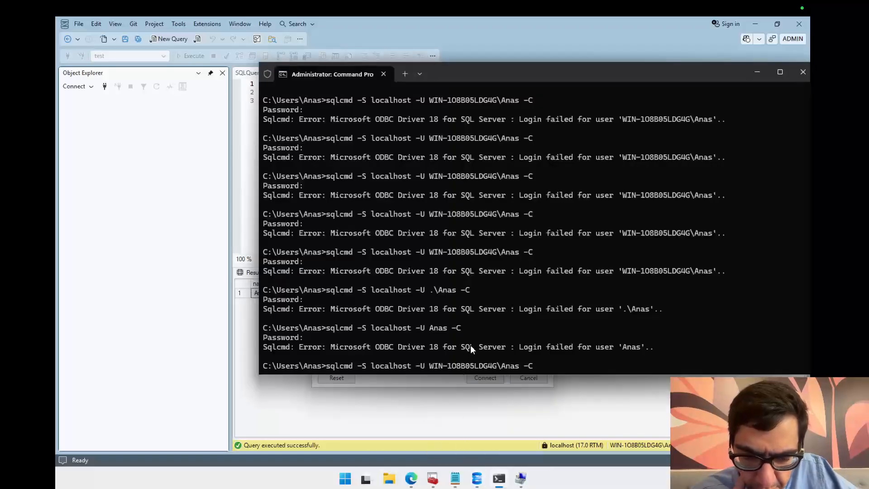
key("Up")
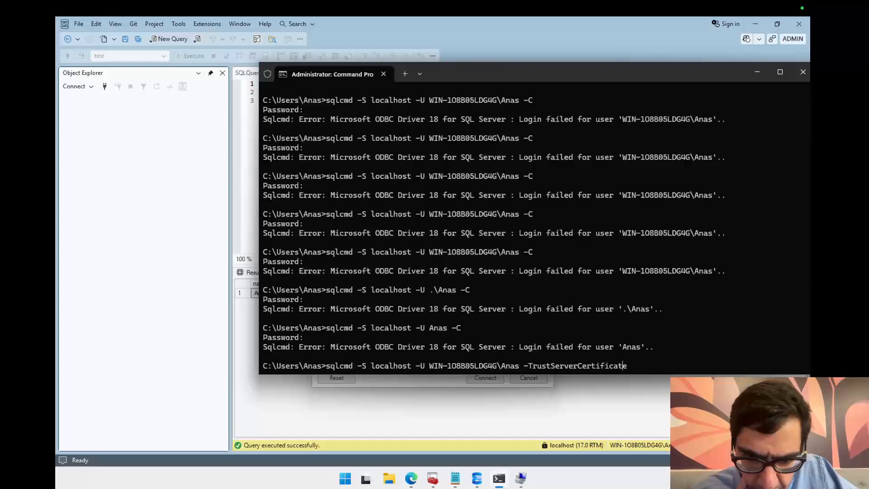
key("Left")
key("Left")
key("Left")
key("Left")
key("Left")
key("Left")
key("Left")
key("Left")
key("Left")
key("Left")
key("Left")
key("Left")
key("Left")
key("Left")
key("Left")
key("Left")
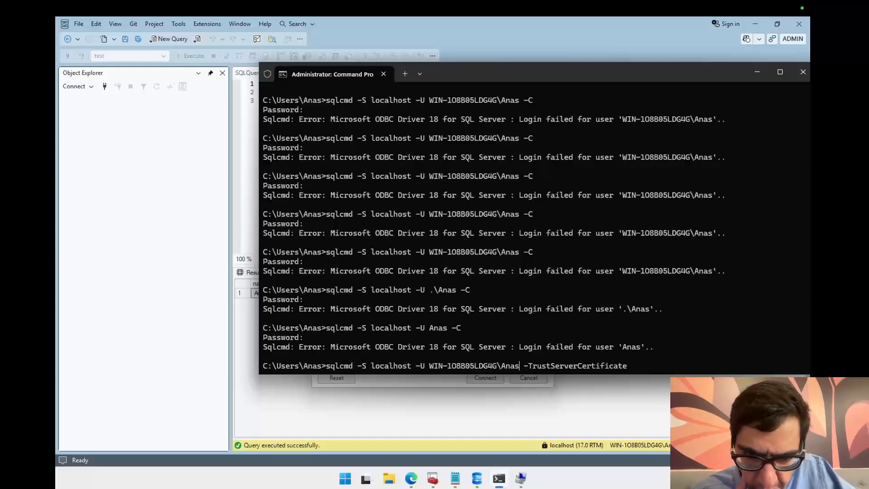
key("BackSpace")
key("BackSpace")
key("BackSpace")
key("BackSpace")
key("BackSpace")
key("BackSpace")
key("BackSpace")
key("BackSpace")
key("BackSpace")
key("BackSpace")
key("BackSpace")
key("BackSpace")
key("BackSpace")
key("BackSpace")
key("BackSpace")
key("BackSpace")
key("BackSpace")
key("BackSpace")
key("BackSpace")
key("BackSpace")
key("BackSpace")
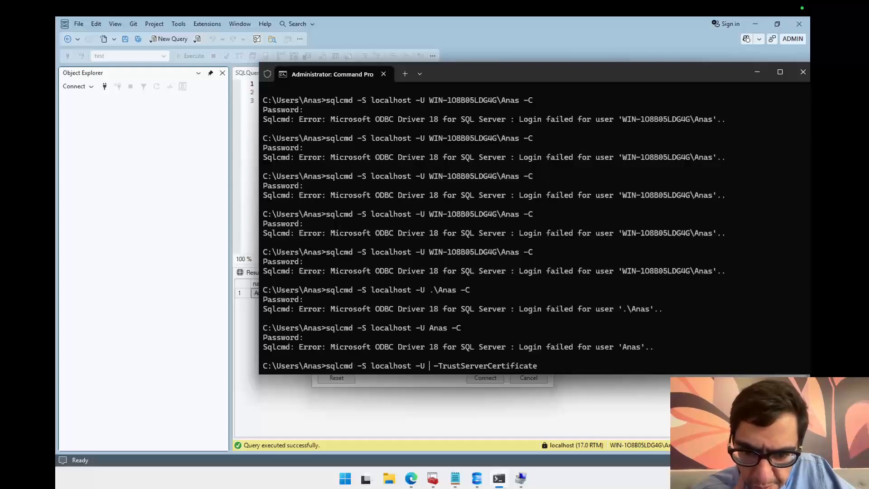
key("BackSpace")
key("BackSpace")
key("Return")
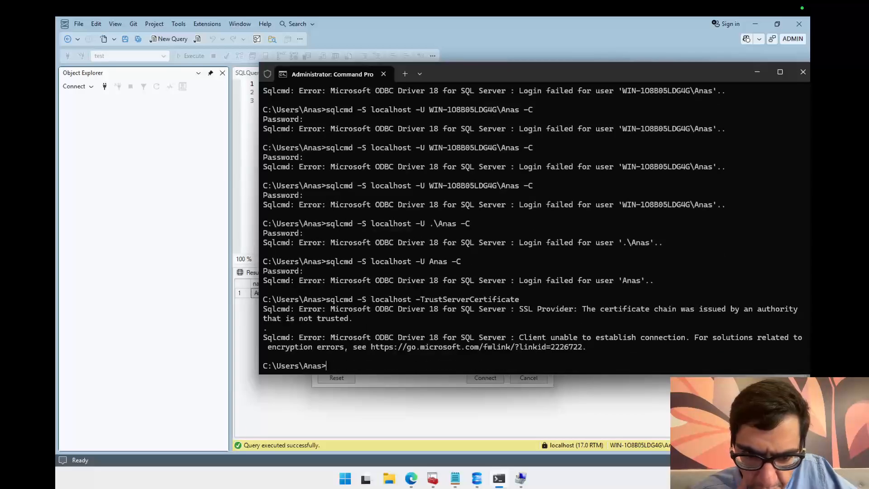
Step: Rerun the same sqlcmd command with -C appended
key("Up")
type("-C")
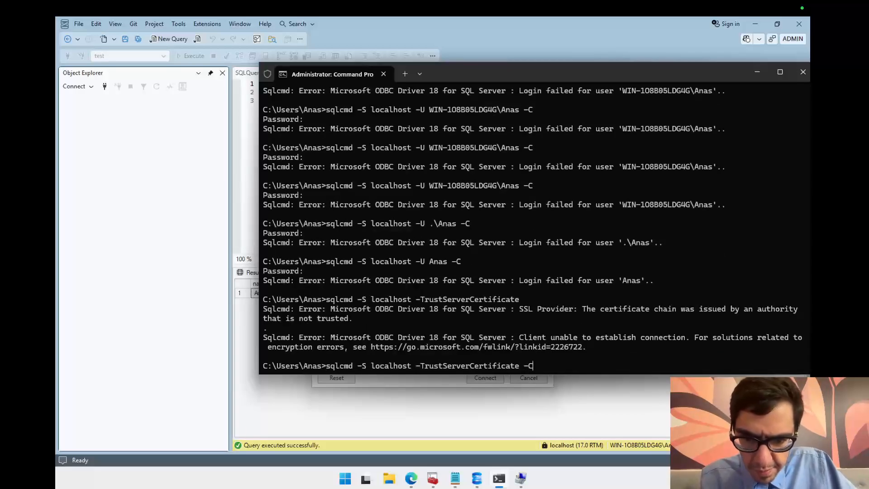
key("Return")
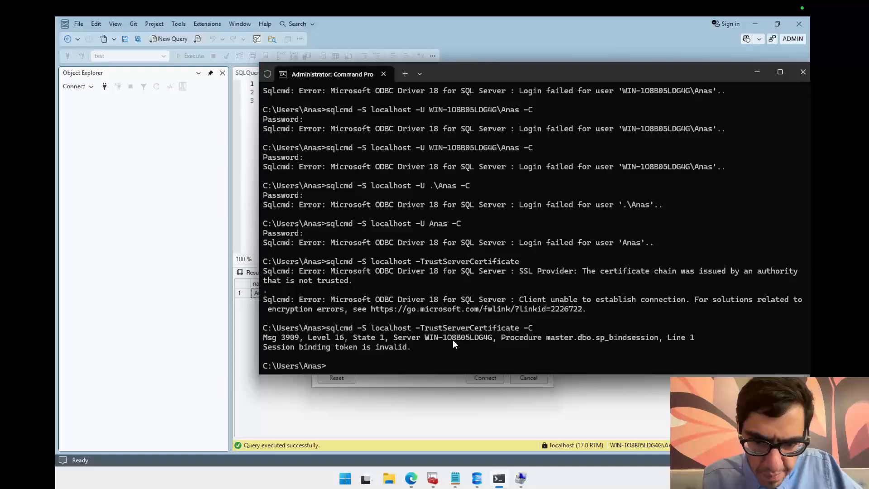
Step: Edit the recalled command to remove -TrustServerCertificate and run sqlcmd -S localhost -C
key("Up")
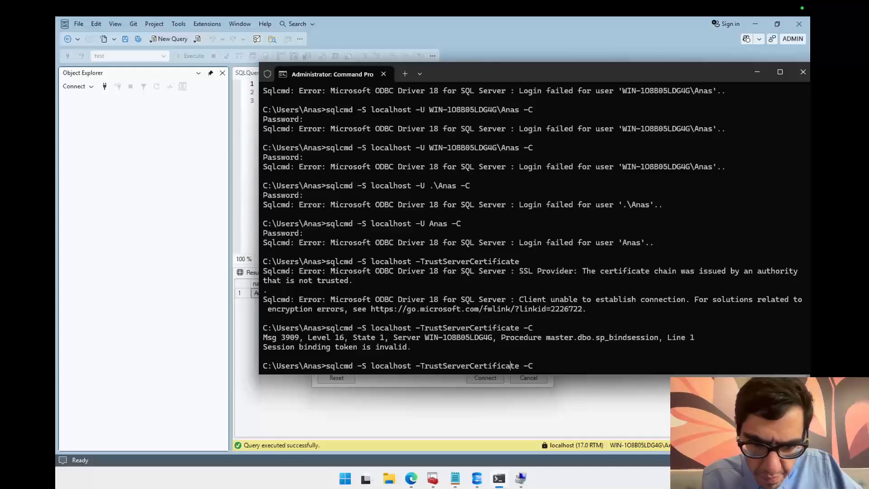
key("Right")
key("Right")
key("BackSpace")
key("BackSpace")
key("BackSpace")
key("BackSpace")
key("BackSpace")
key("BackSpace")
key("BackSpace")
key("BackSpace")
key("BackSpace")
key("BackSpace")
key("BackSpace")
key("BackSpace")
key("BackSpace")
key("BackSpace")
key("BackSpace")
key("BackSpace")
key("BackSpace")
key("BackSpace")
key("BackSpace")
key("BackSpace")
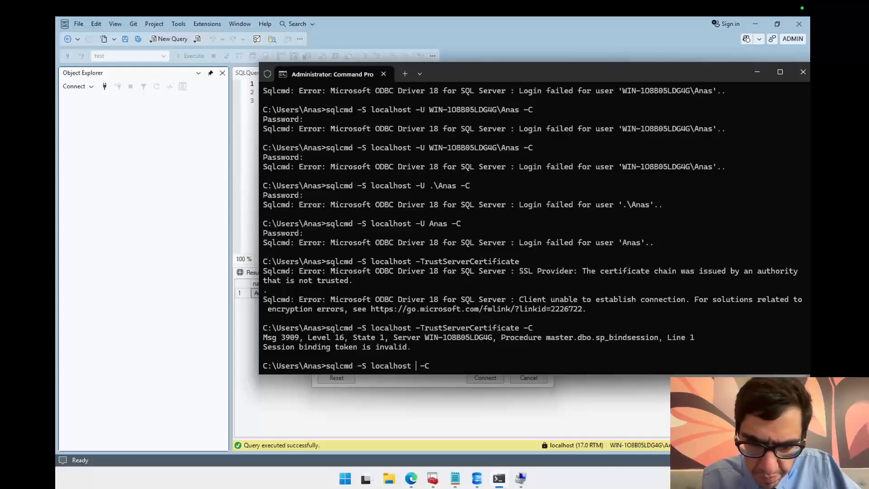
key("BackSpace")
key("Return")
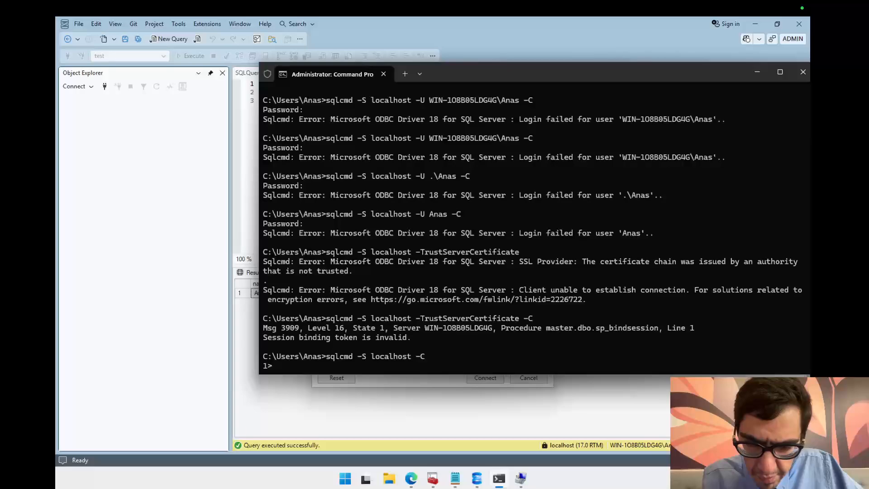
Step: Enter several empty lines at the sqlcmd prompt and then cancel the session
key("Return")
key("Return")
key("Return")
key("Return")
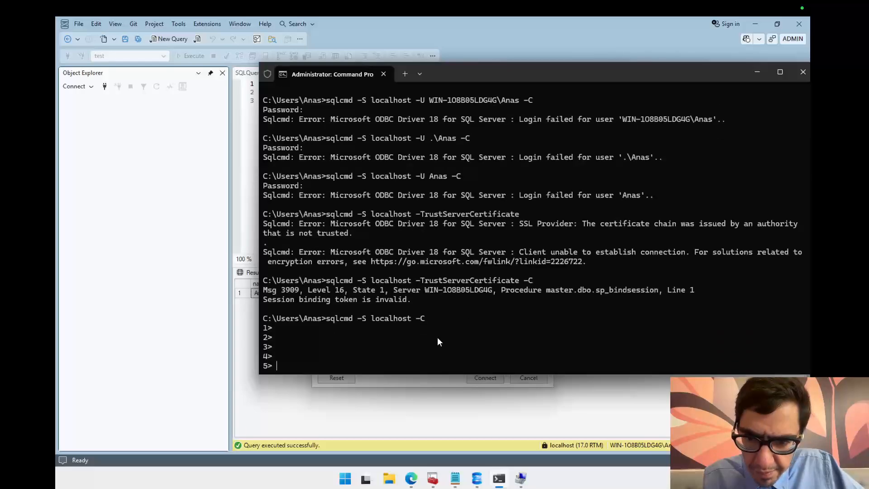
key("ctrl+c")
Step: Recall the sqlcmd -S localhost -C command and run it again
key("Up")
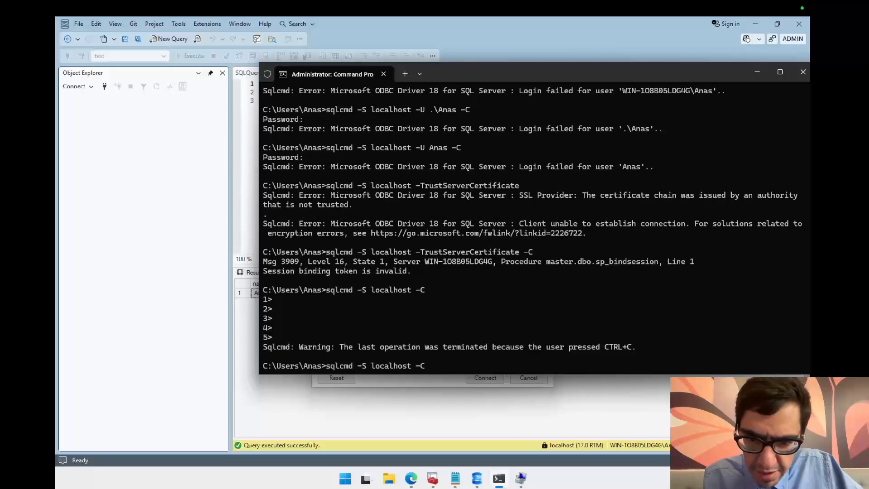
key("Left")
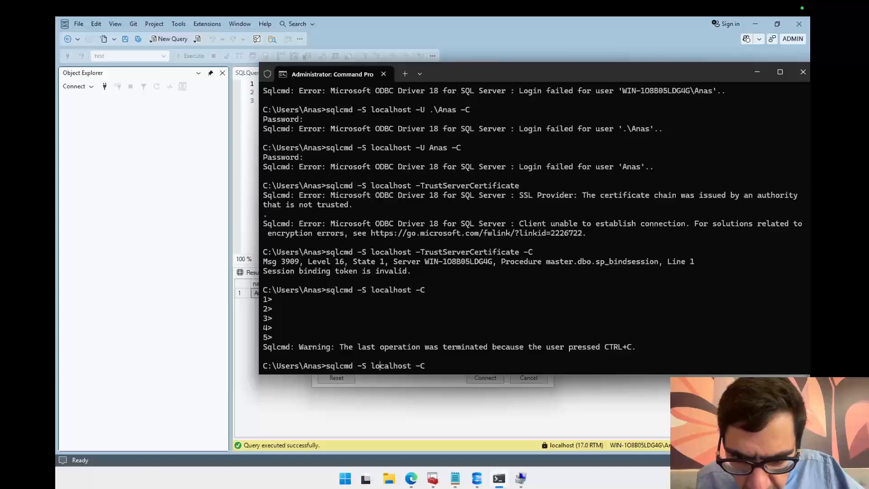
key("Left")
key("Left")
key("Left")
key("Left")
key("Left")
key("Left")
key("Left")
key("Right")
key("Right")
key("Right")
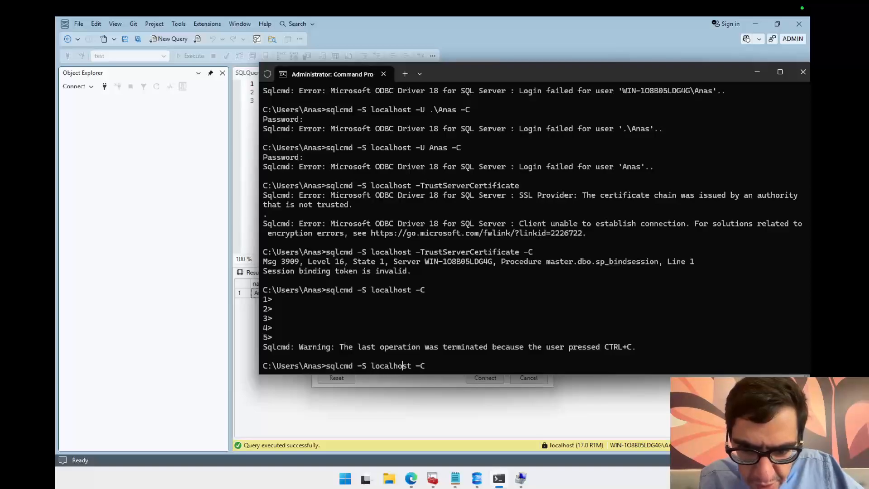
key("Right")
key("Right")
key("Right")
key("Right")
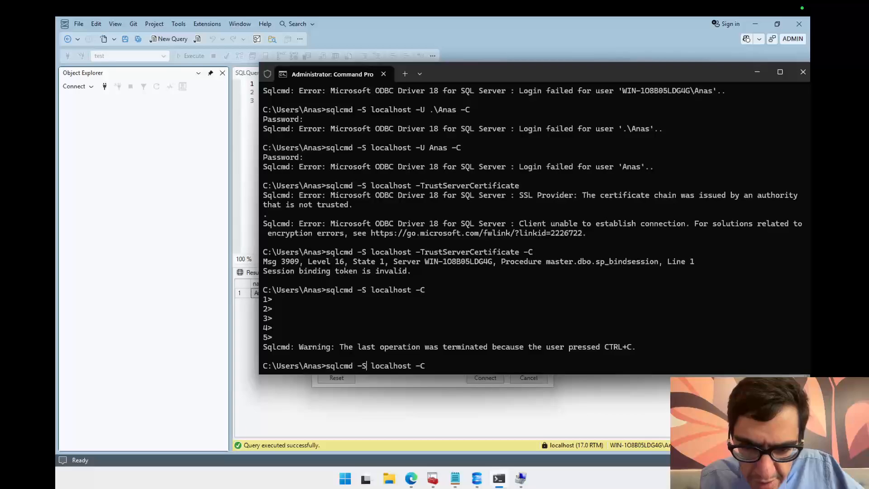
key("End")
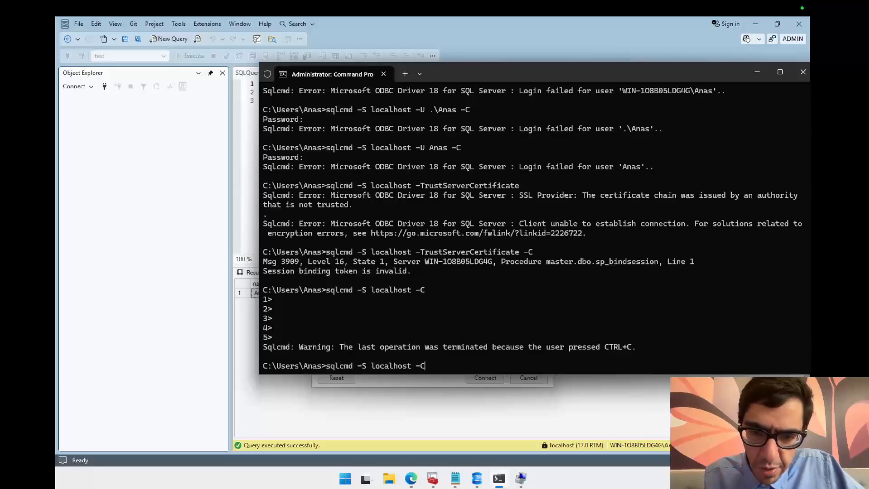
double_click(313, 367)
left_click(421, 368)
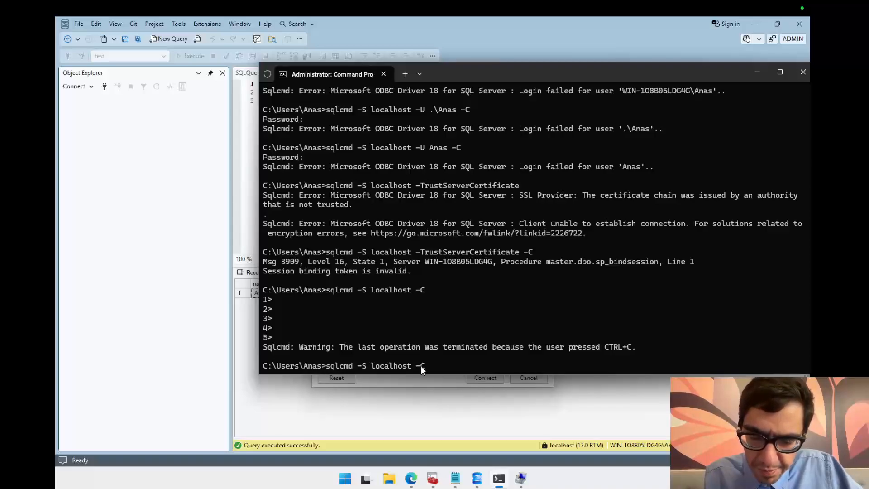
key("Return")
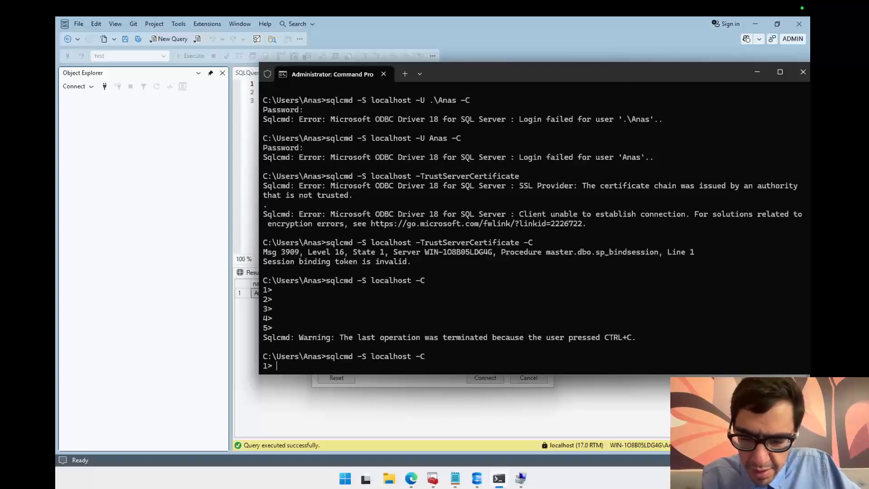
Step: Enter the query SELECT * FROM users; at the sqlcmd prompt
type("SELECT * FROM")
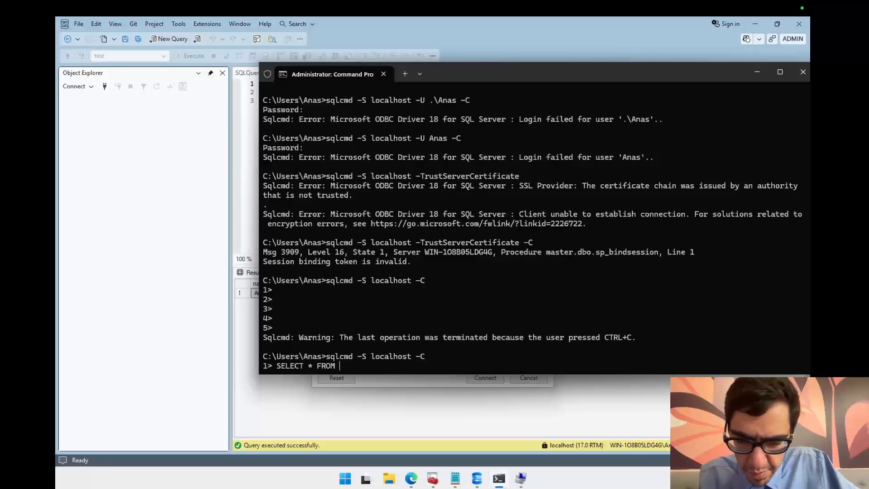
type(" users")
key("Return")
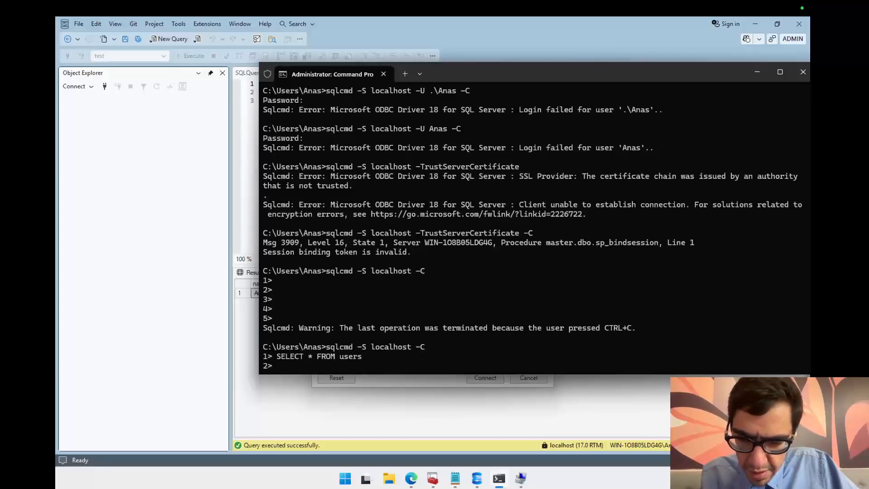
key("Up")
type(";")
key("Return")
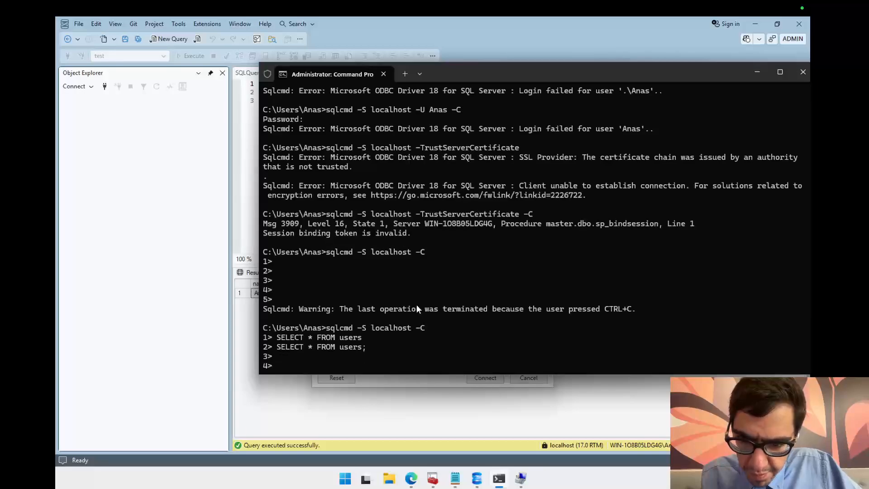
Step: Cancel the sqlcmd session and start sqlcmd -S localhost -C again
key("ctrl+c")
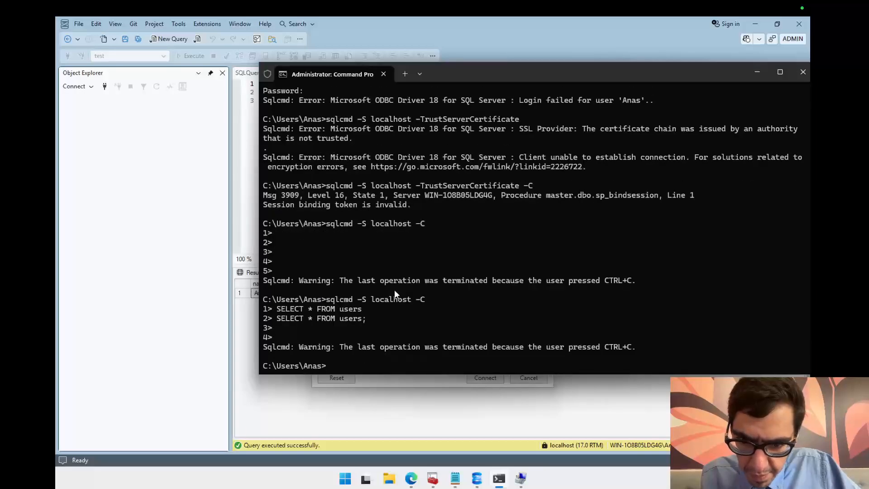
key("Up")
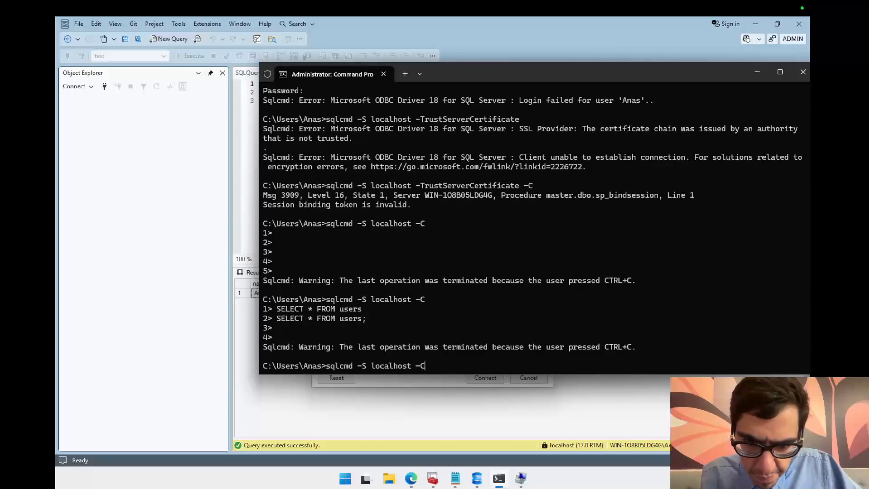
key("Return")
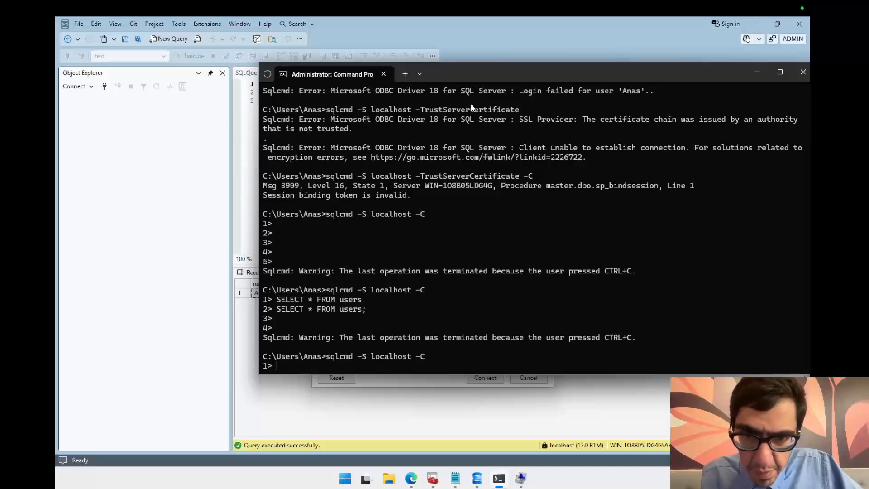
Step: Begin a use statement at the sqlcmd prompt
left_click_drag(493, 69, 440, 62)
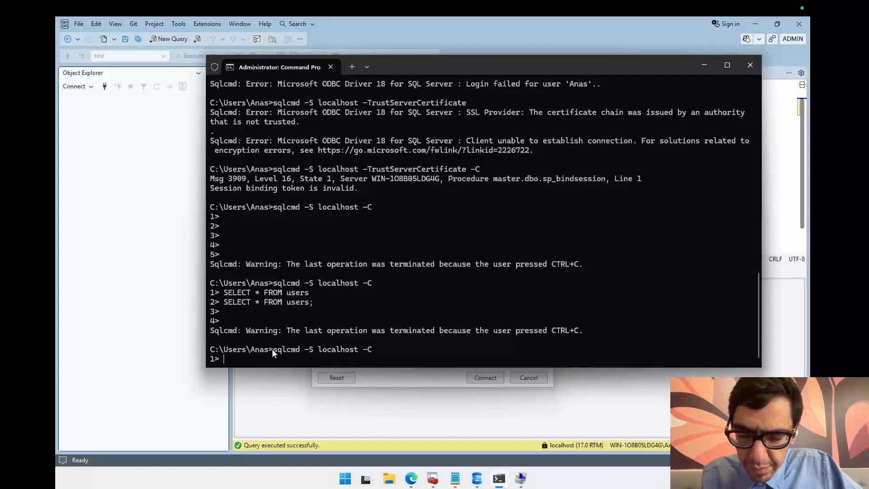
type("use")
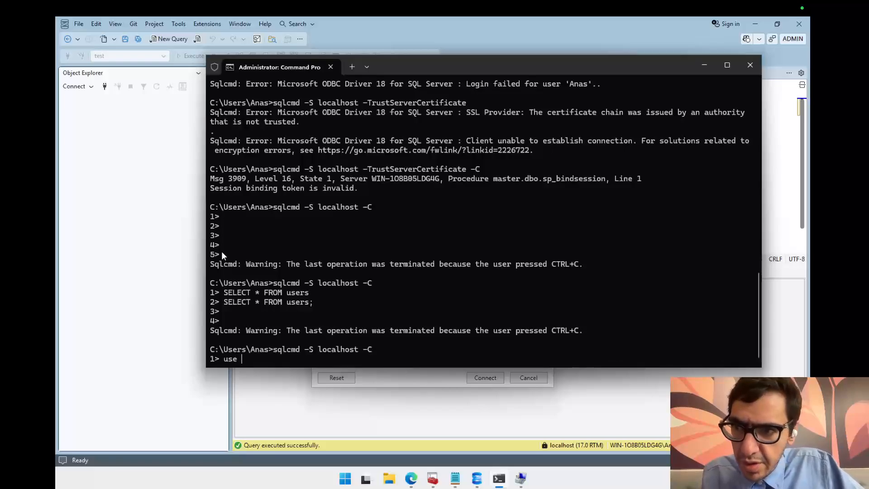
Step: Connect Object Explorer to localhost with Windows Authentication and expand the Databases folder
left_click(111, 146)
left_click(107, 85)
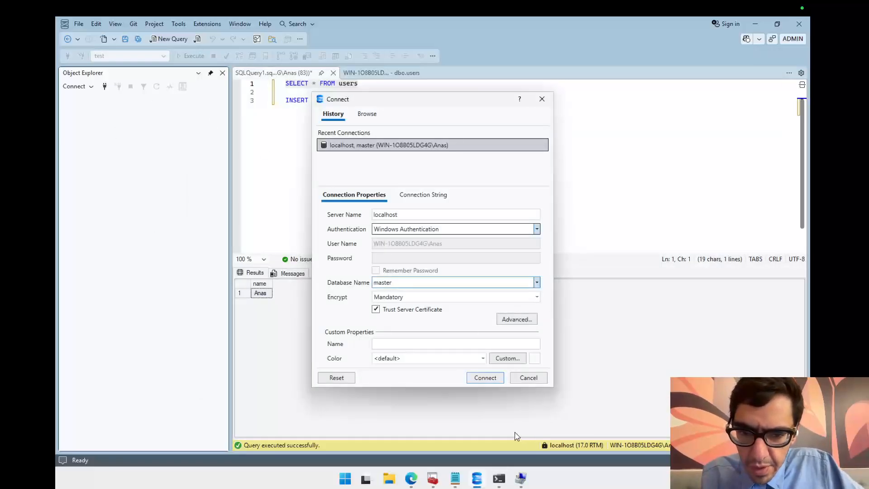
left_click(484, 378)
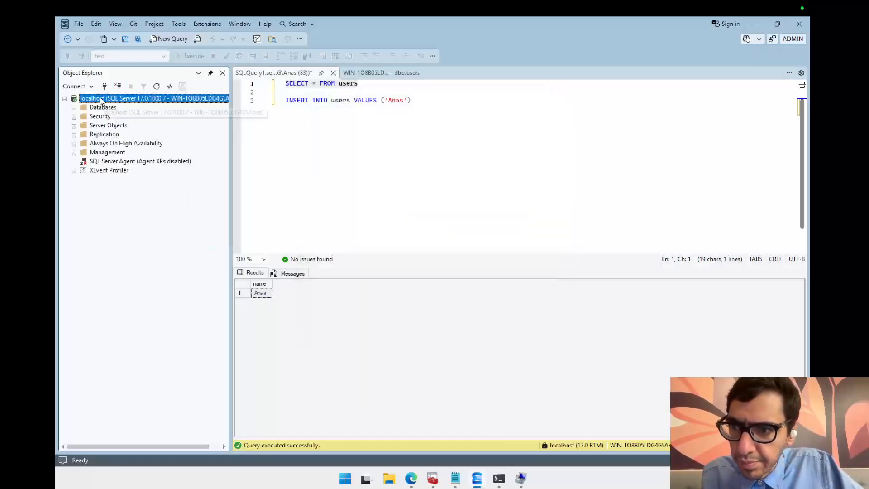
left_click(74, 108)
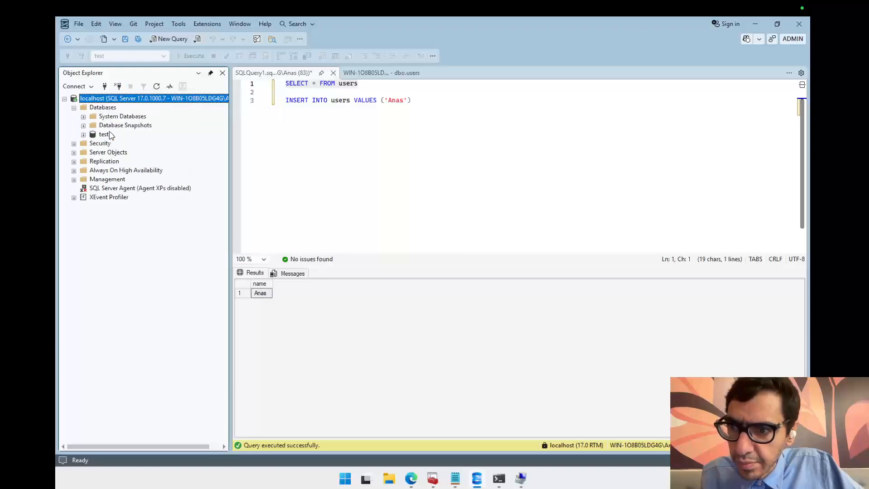
Step: Complete the statement as use test; in sqlcmd and re-enter SELECT * FROM users; from history
left_click(499, 476)
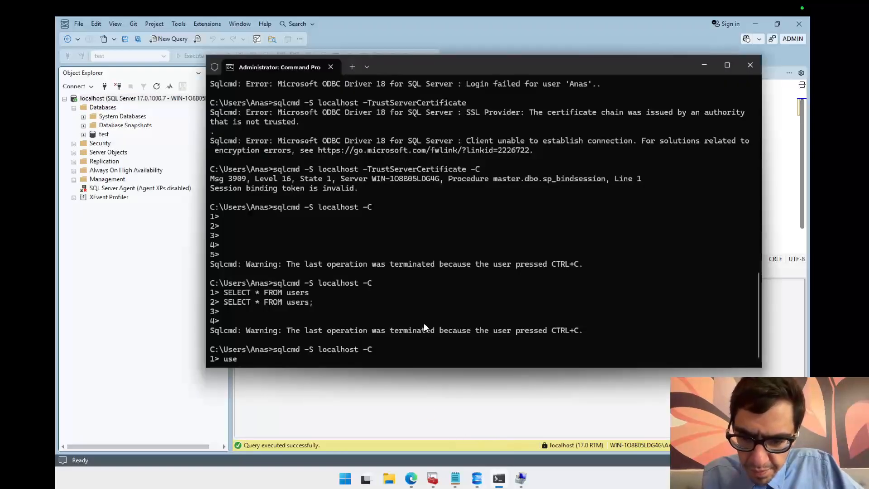
type("test;")
key("Return")
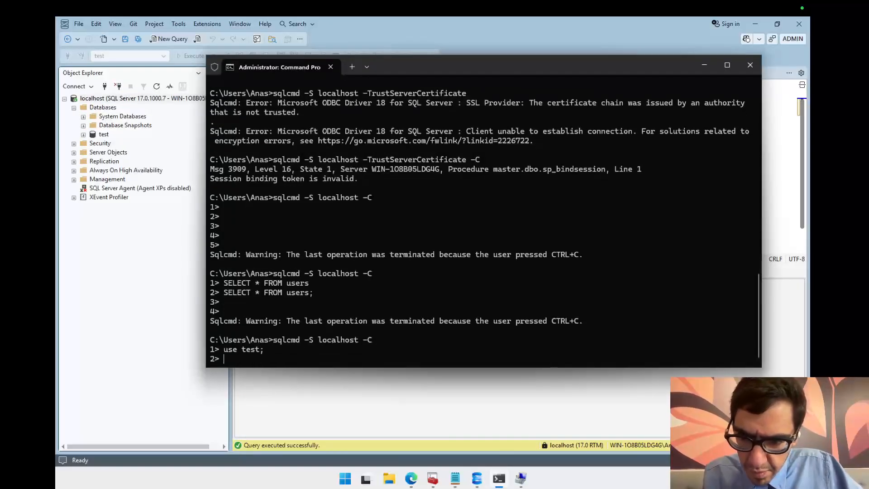
key("Return")
key("Up")
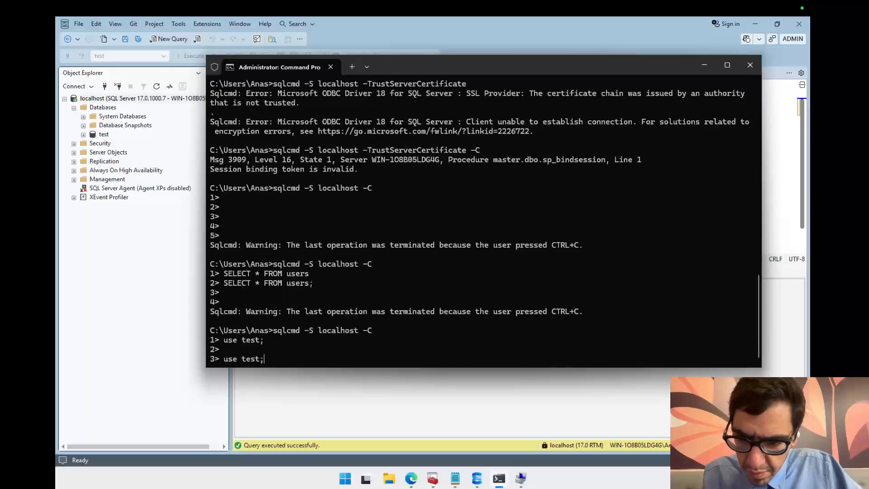
key("Up")
key("Return")
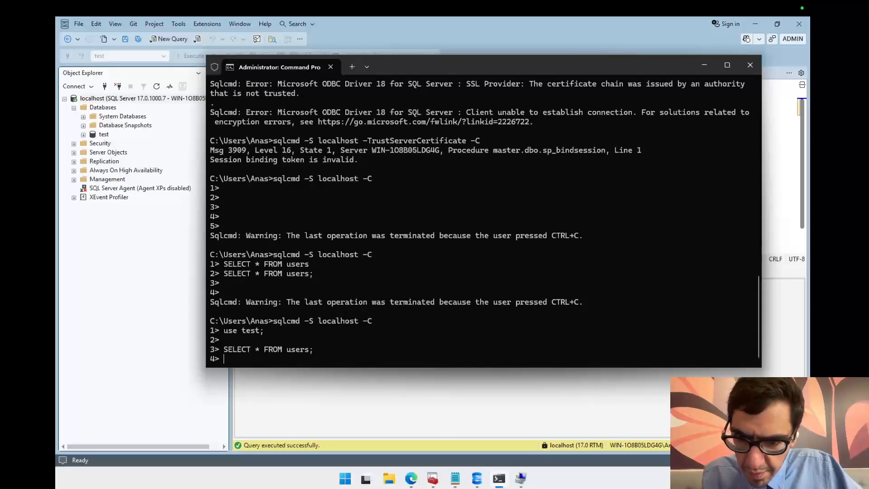
Step: Cancel the sqlcmd session and run sqlcmd -S localhost without the -C option
key("ctrl+c")
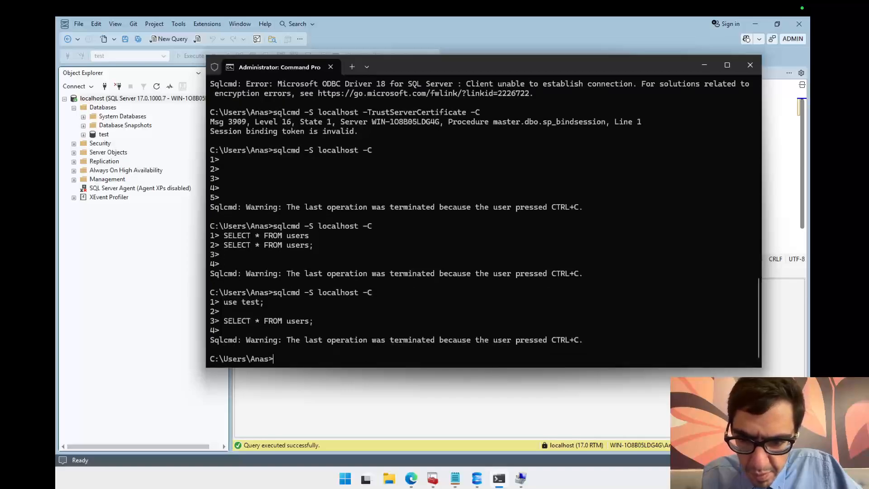
key("Up")
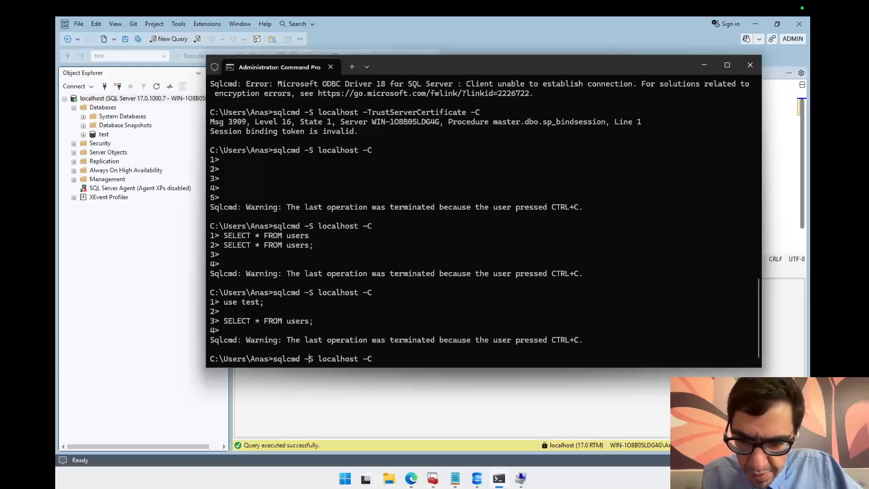
key("Right")
key("Right")
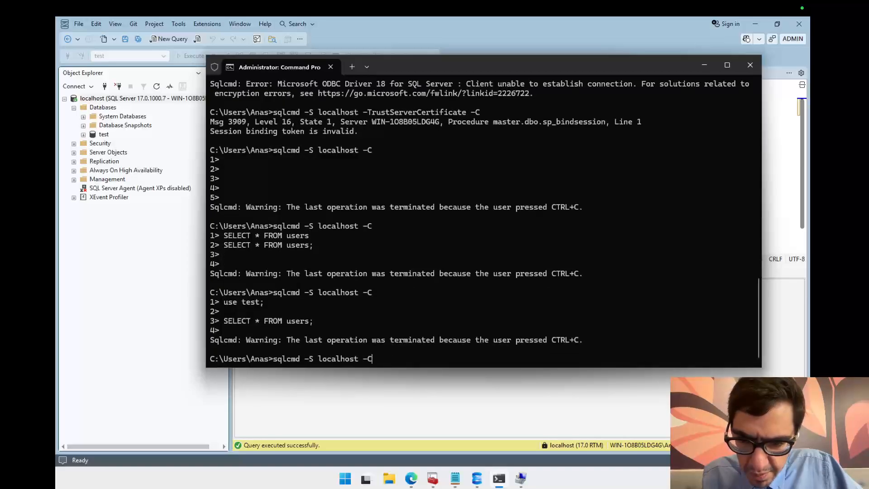
key("BackSpace")
key("BackSpace")
key("BackSpace")
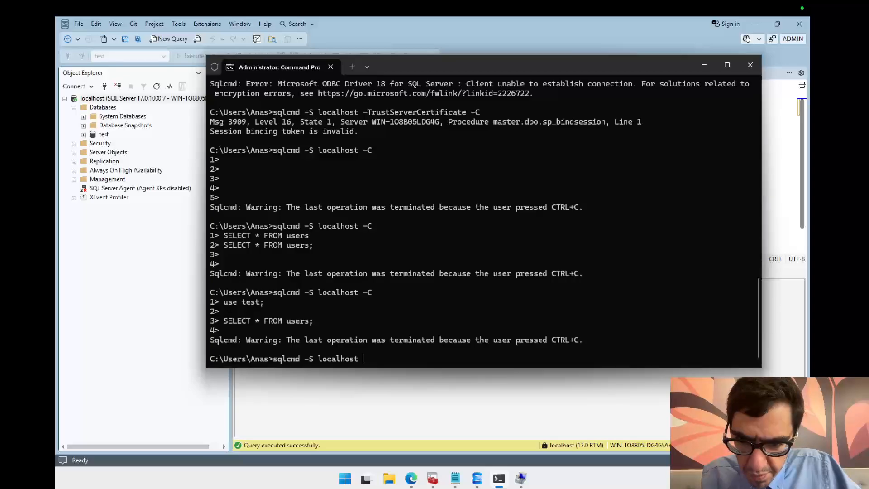
key("Return")
Step: Recall the command and run it as sqlcmd -S -C localhost
key("Up")
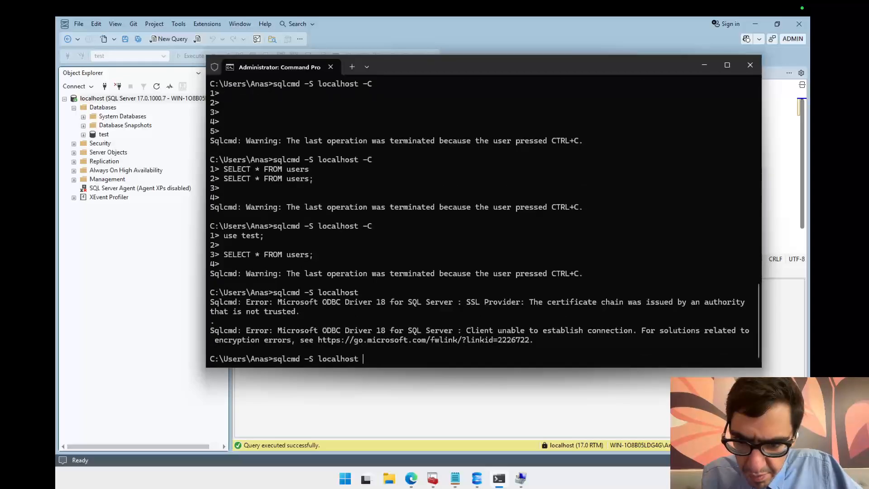
type("-C")
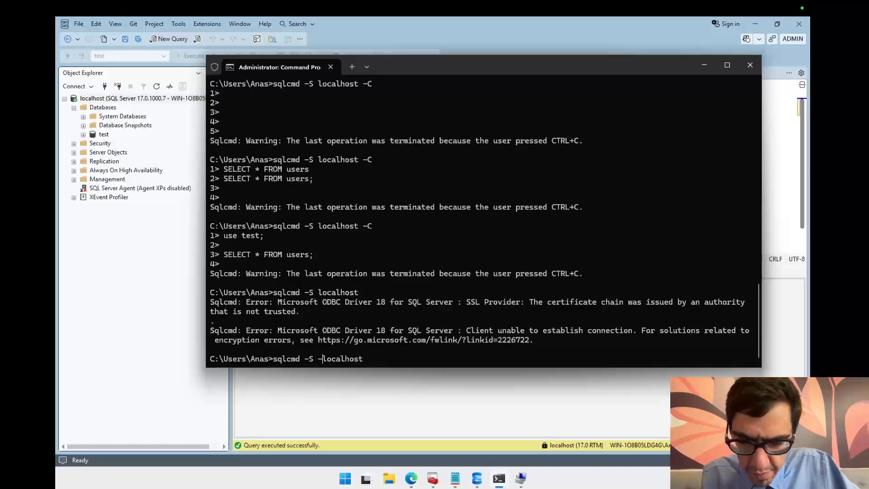
key("Return")
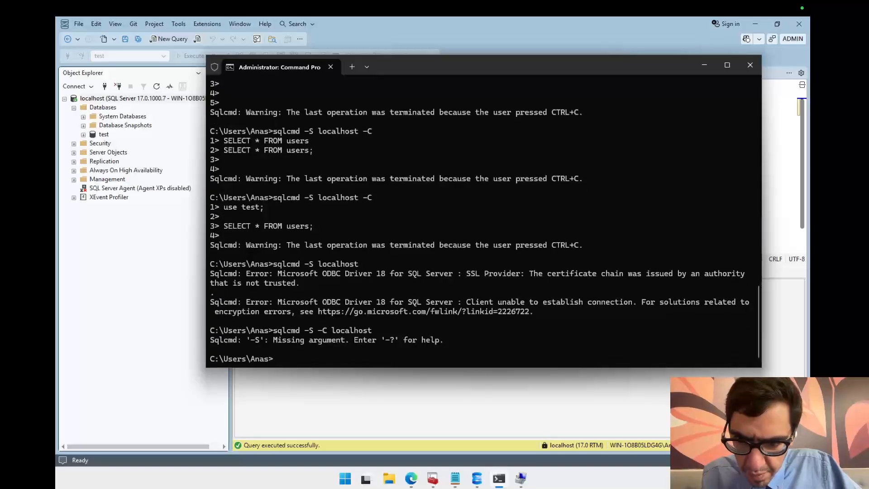
Step: Edit the recalled command back to sqlcmd -S localhost -C and run it
key("Up")
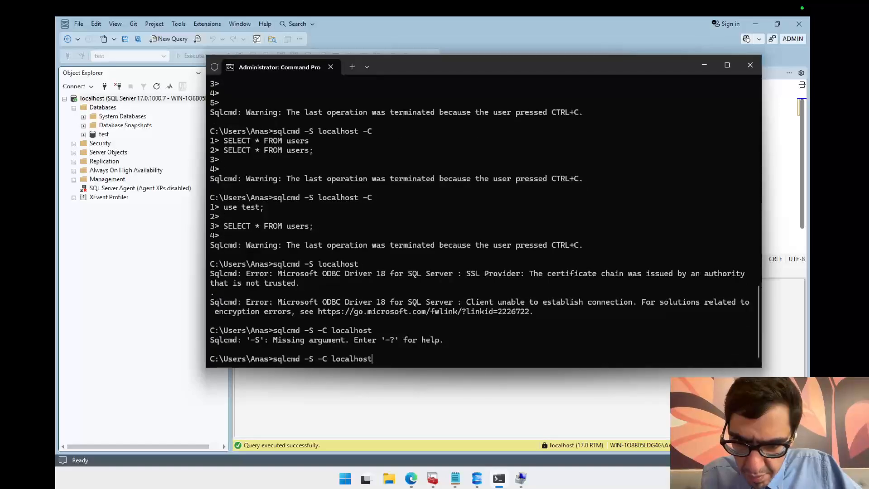
key("Left")
key("Left")
key("Left")
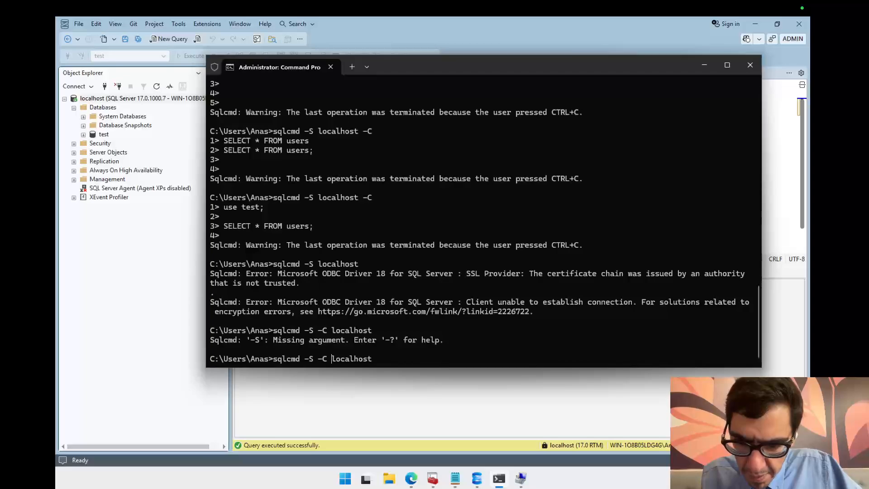
key("BackSpace")
key("BackSpace")
key("BackSpace")
key("End")
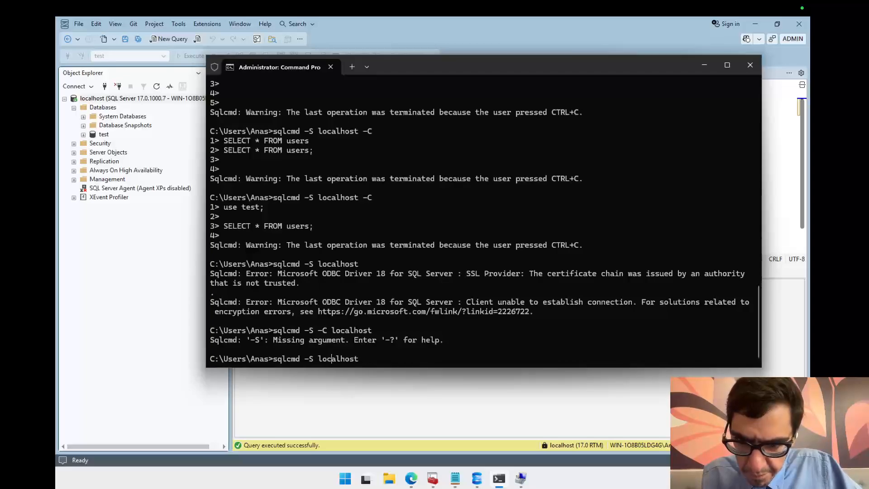
type("st")
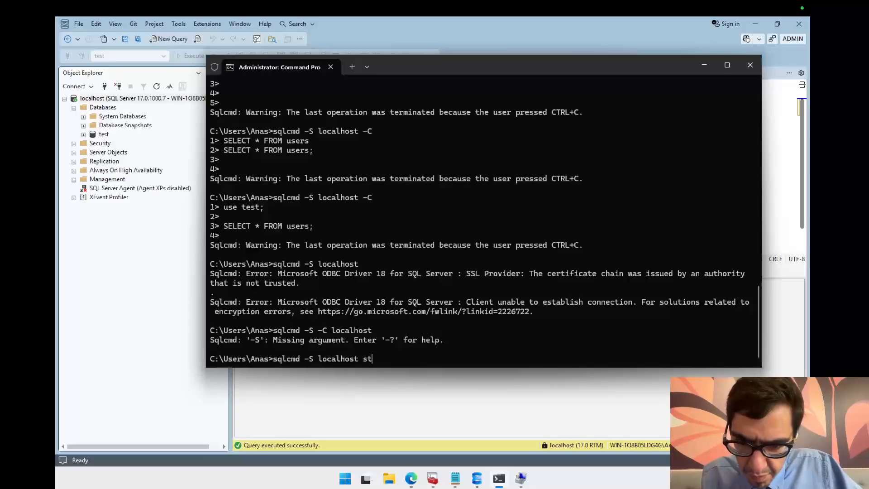
key("BackSpace")
key("BackSpace")
type("-")
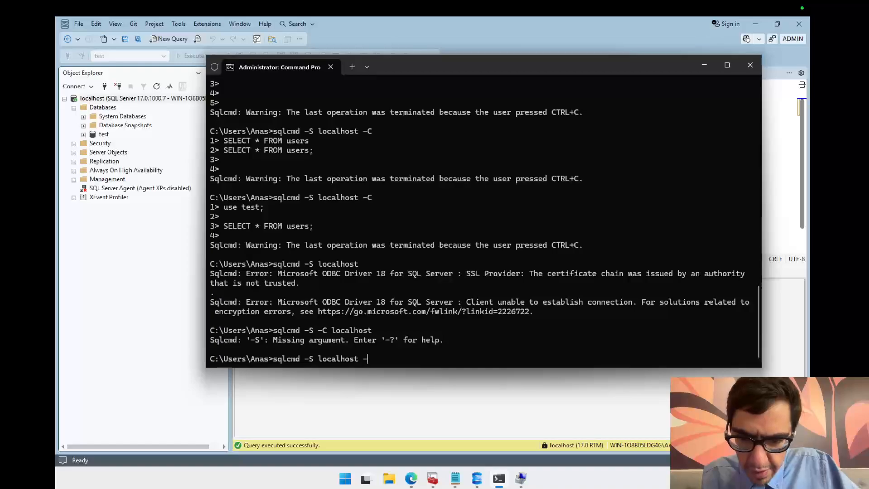
type("C")
key("Return")
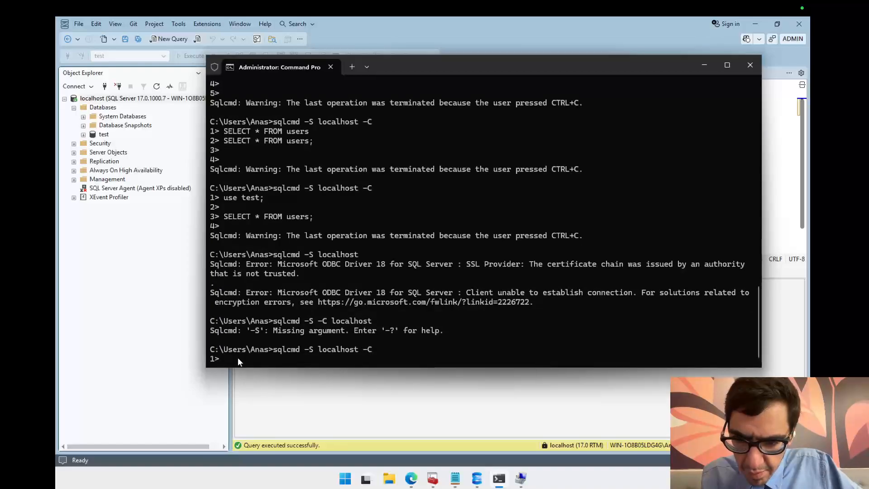
Step: Search the web in a new browser tab for sql cmd select database and read the answer
left_click(411, 478)
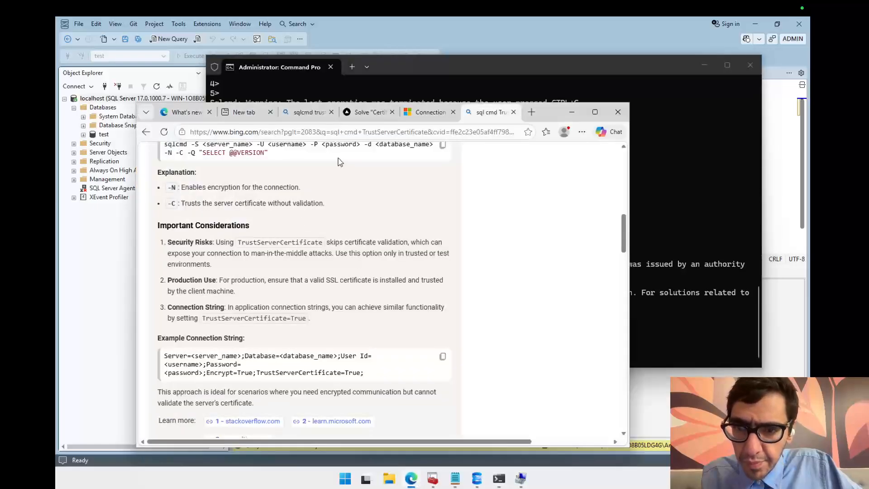
left_click(528, 113)
type("sql c")
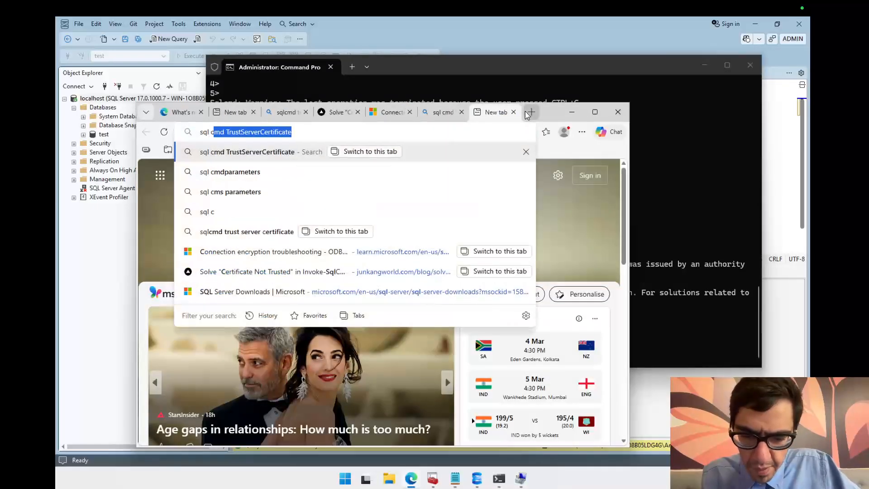
type("md selec")
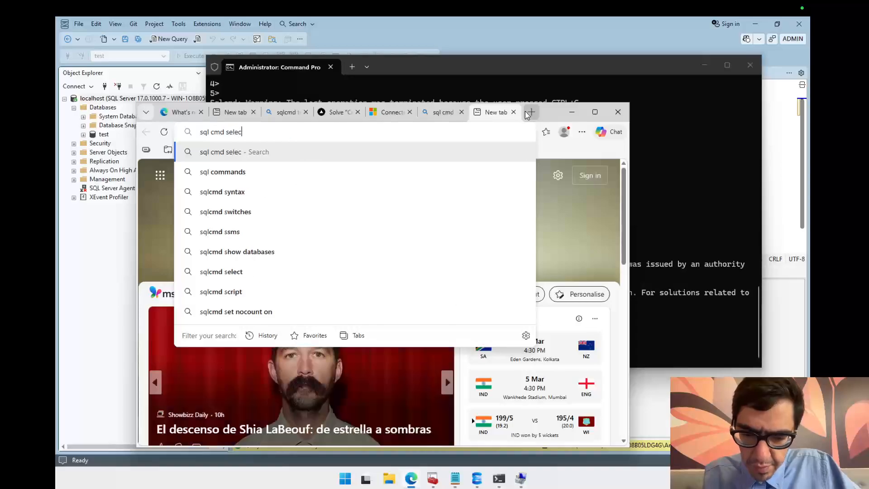
type("t database")
key("Return")
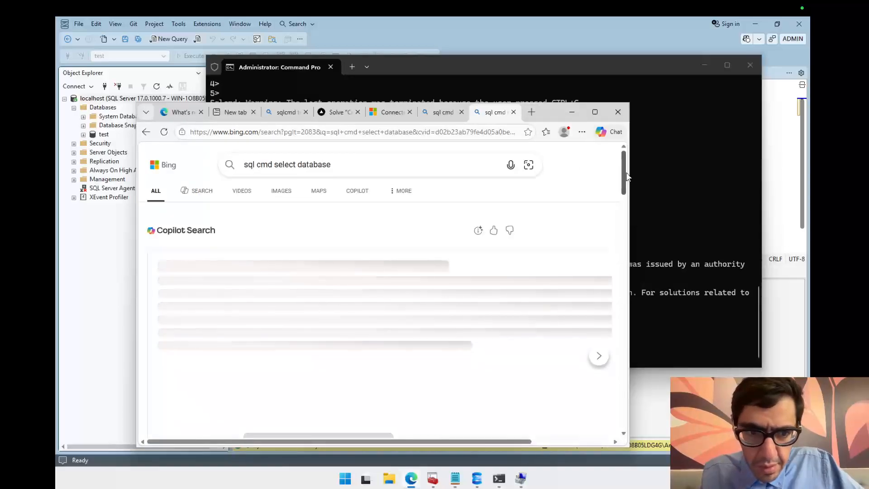
left_click_drag(624, 178, 626, 193)
left_click(666, 200)
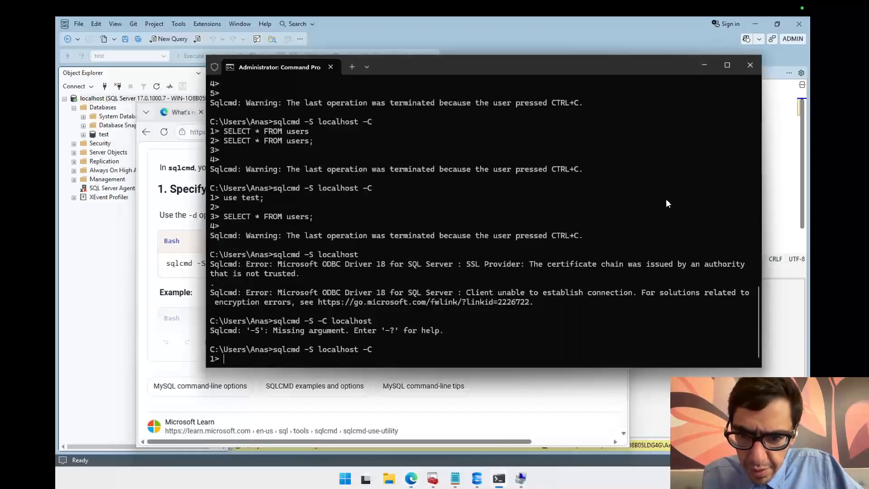
Step: Cancel the session and start sqlcmd -S localhost -C -d test to connect to the test database
key("ctrl+c")
key("Up")
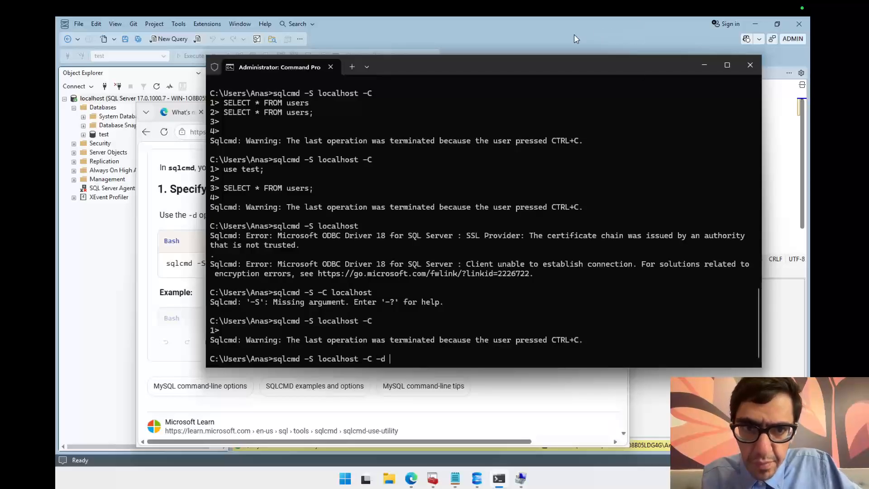
left_click_drag(563, 61, 578, 116)
type("test")
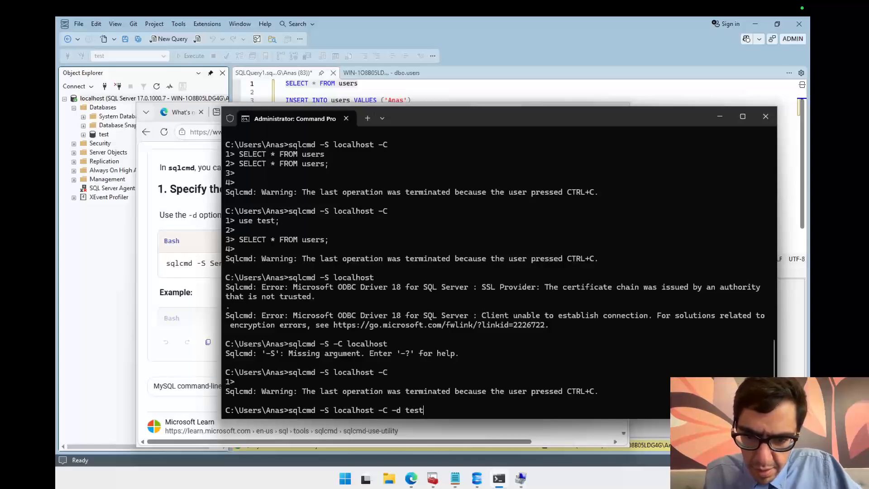
key("Return")
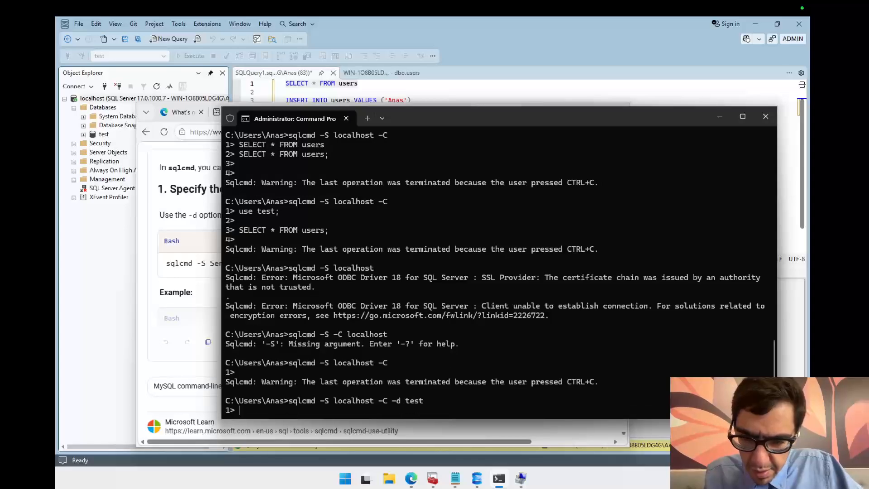
Step: Enter SELECT at the sqlcmd prompt and cancel the session
type("SELECT")
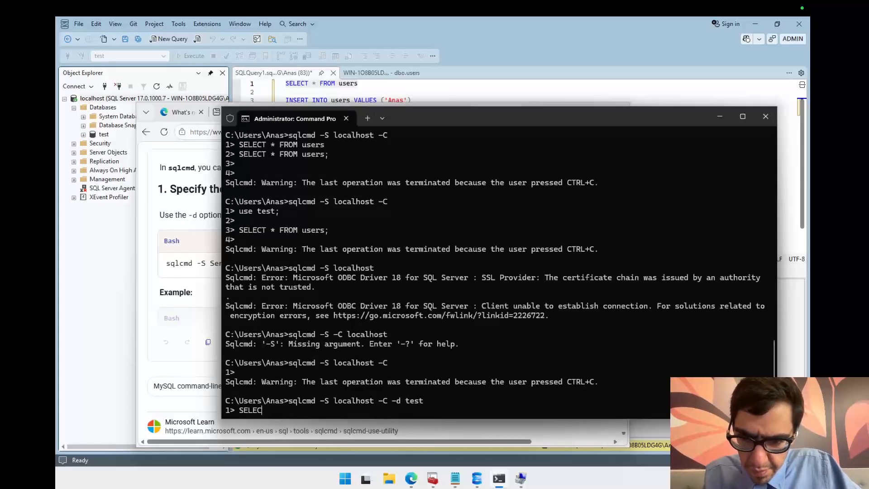
key("Return")
key("ctrl+c")
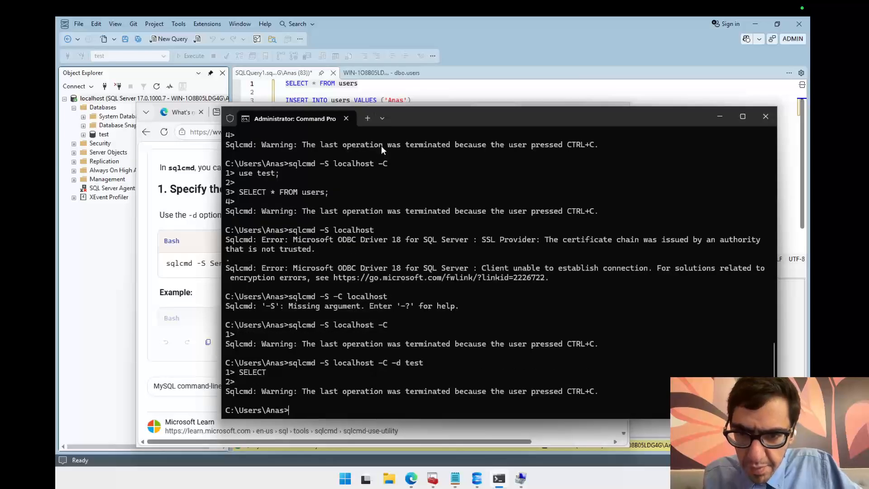
Step: Examine the full -d option example command in the search answer
left_click_drag(432, 116, 626, 69)
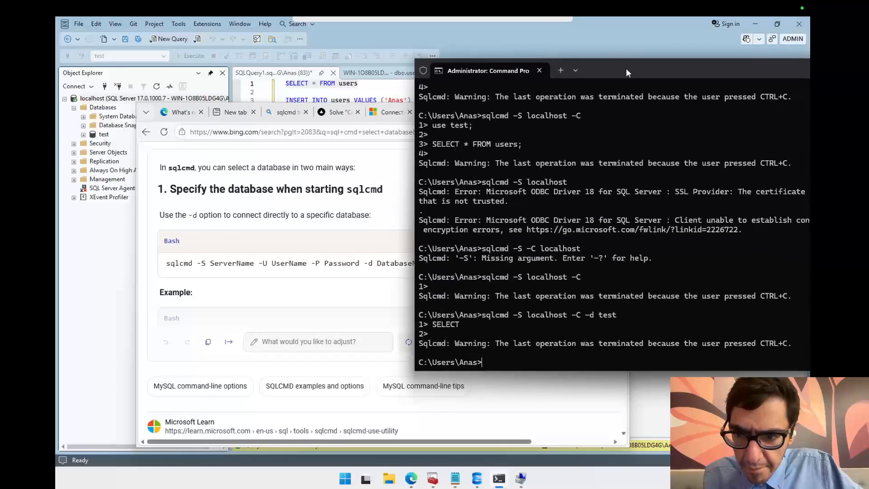
left_click(319, 286)
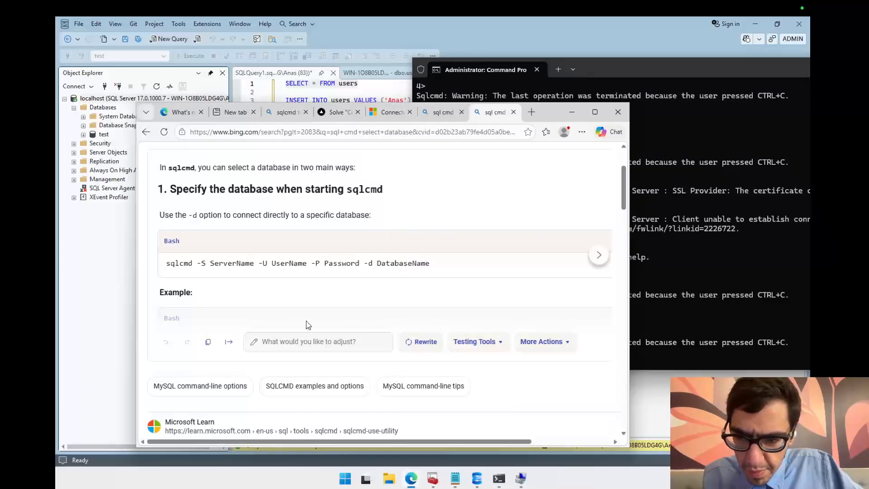
left_click(605, 256)
left_click(605, 257)
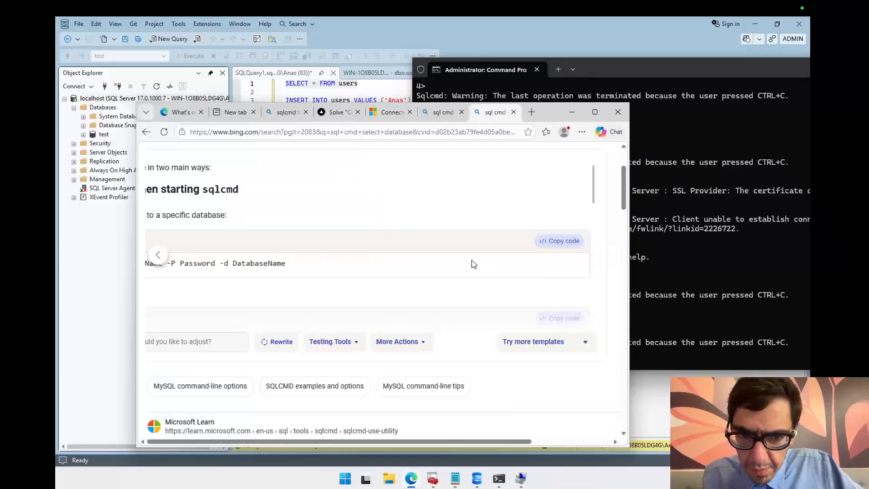
Step: Open the Microsoft Learn Use sqlcmd article from the search results and read its connection and multi-line examples
scroll(437, 315, "up", 2)
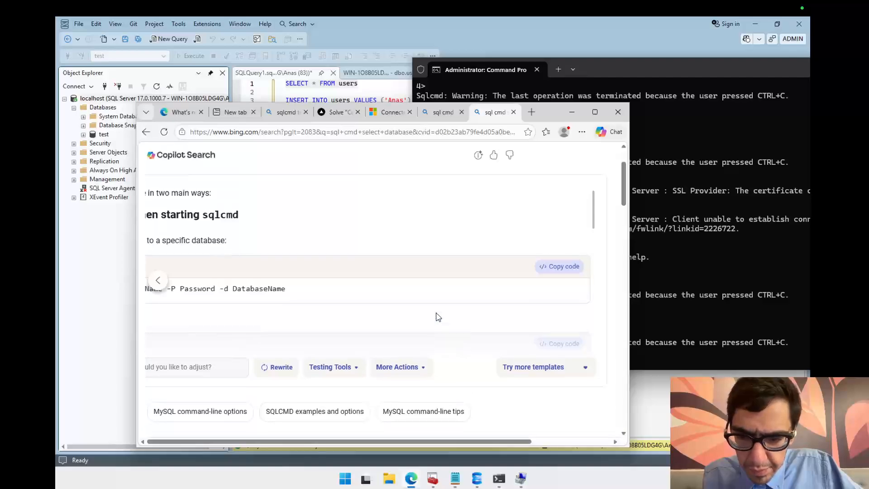
scroll(437, 316, "down", 5)
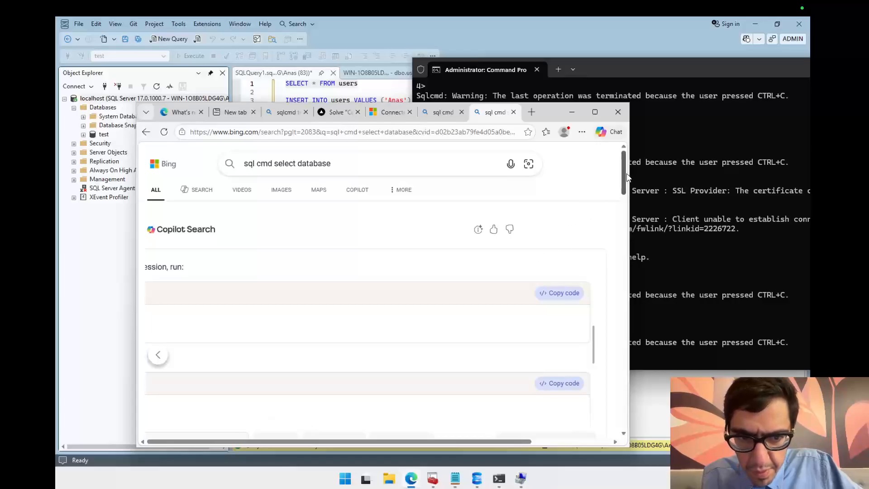
left_click_drag(627, 176, 626, 225)
left_click(245, 225)
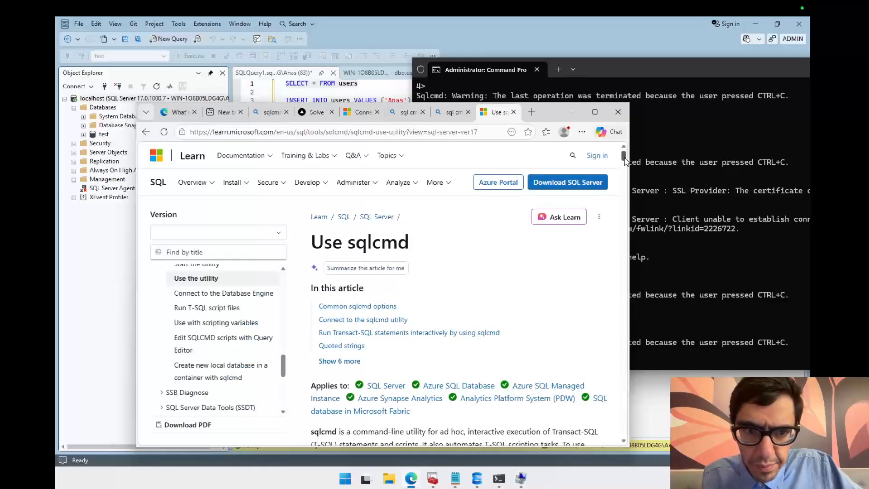
left_click_drag(625, 161, 627, 184)
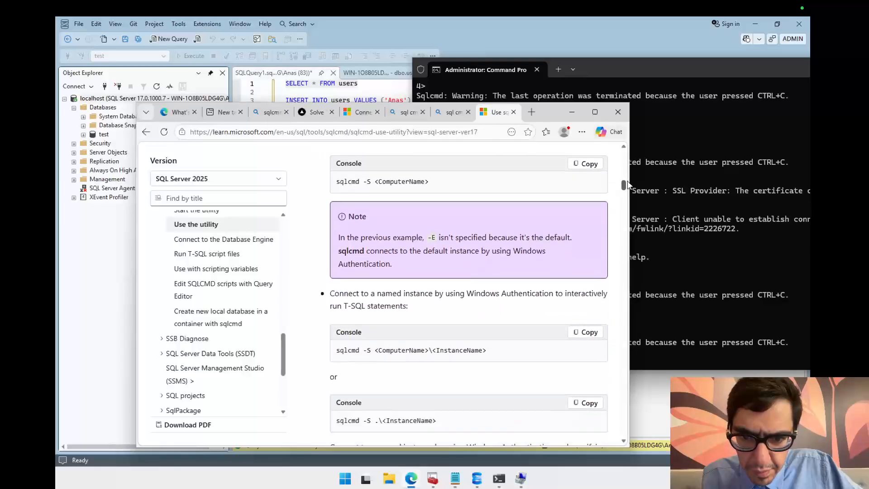
left_click(700, 265)
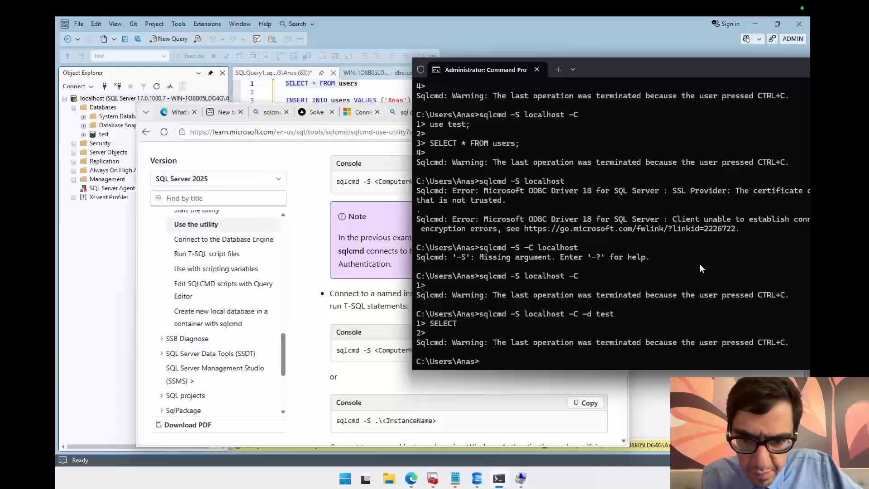
left_click(556, 394)
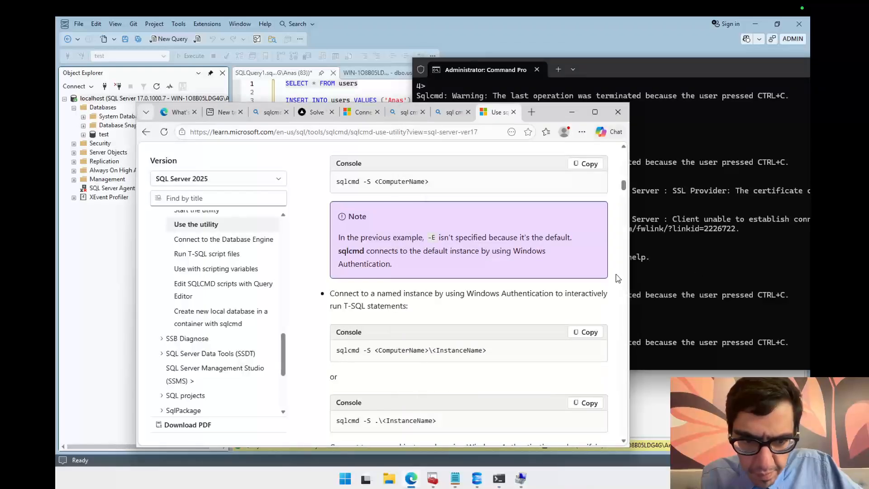
left_click_drag(623, 185, 630, 236)
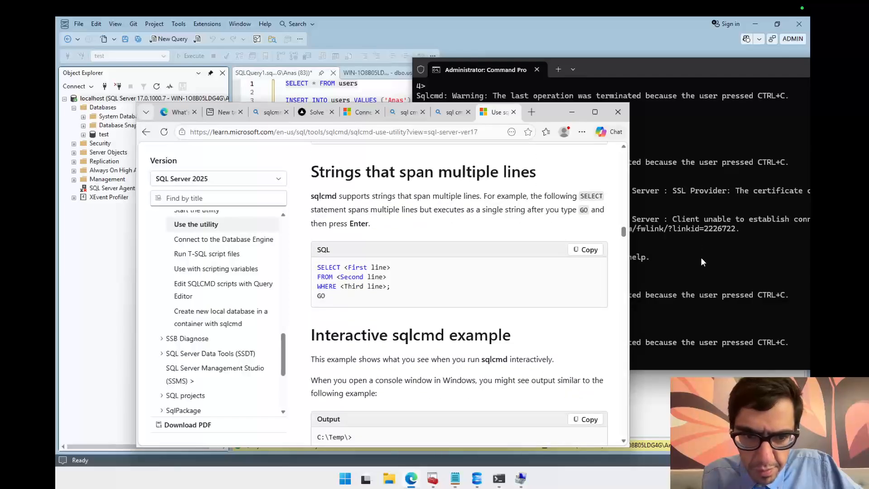
Step: Rerun sqlcmd -S localhost -C -d test and enter SELECT * FROM users; followed by GO;
left_click(693, 244)
left_click_drag(614, 67, 381, 72)
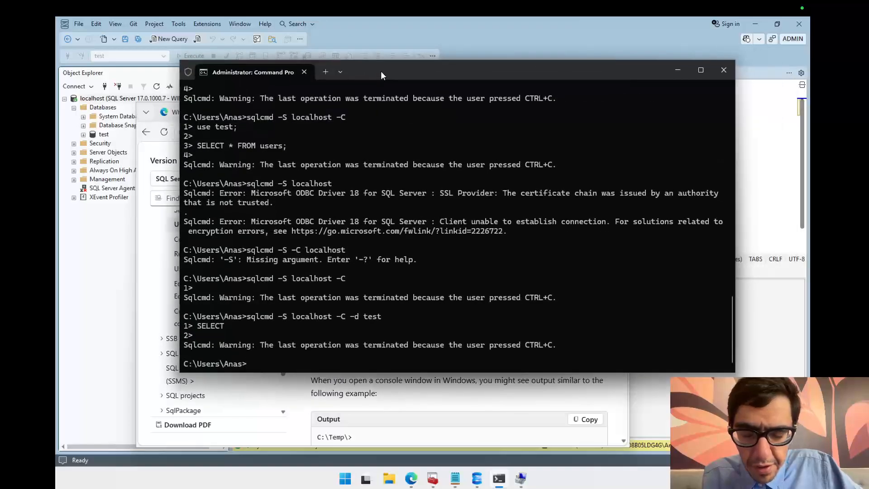
key("Up")
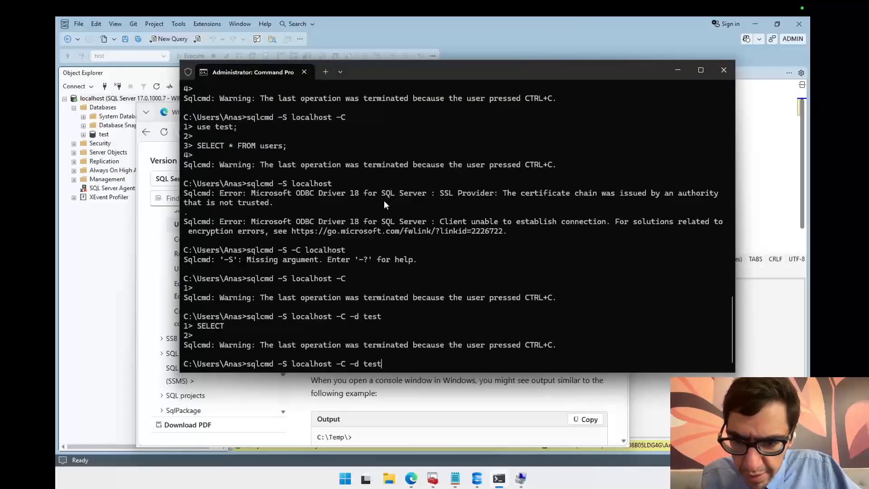
key("Return")
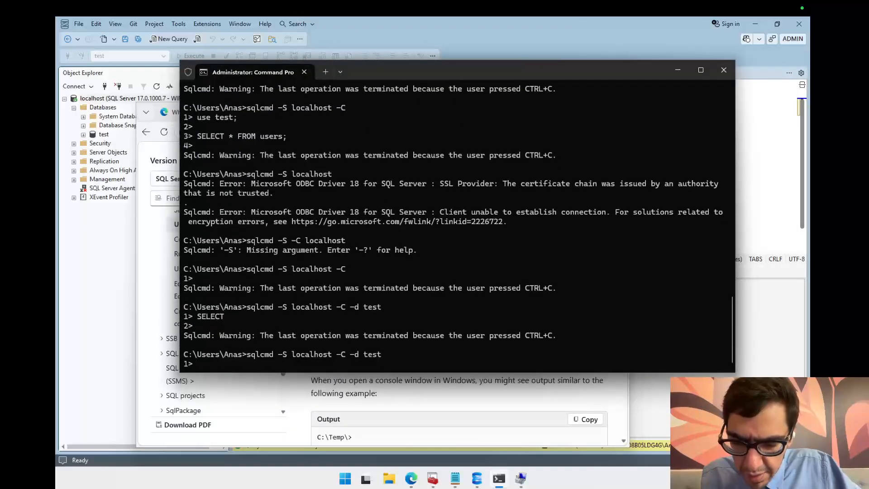
type("SELECT * ")
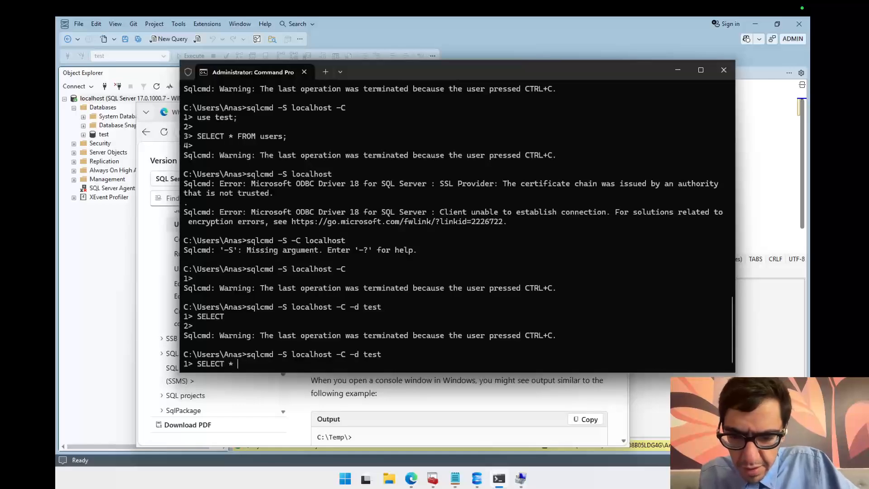
type("FROM use")
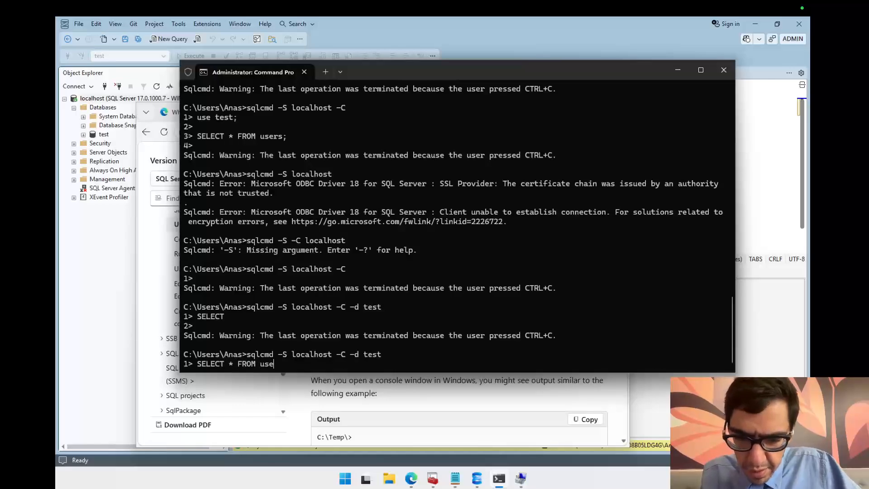
type("rs;")
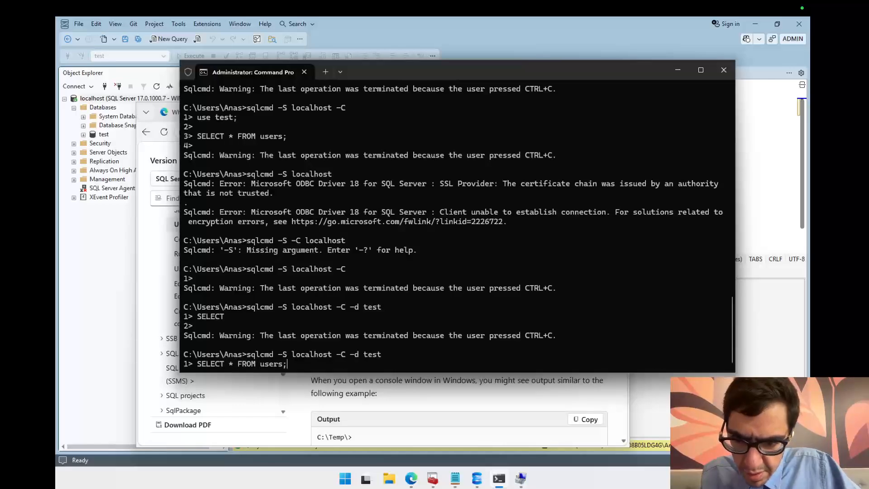
key("Return")
type("GO;")
key("Return")
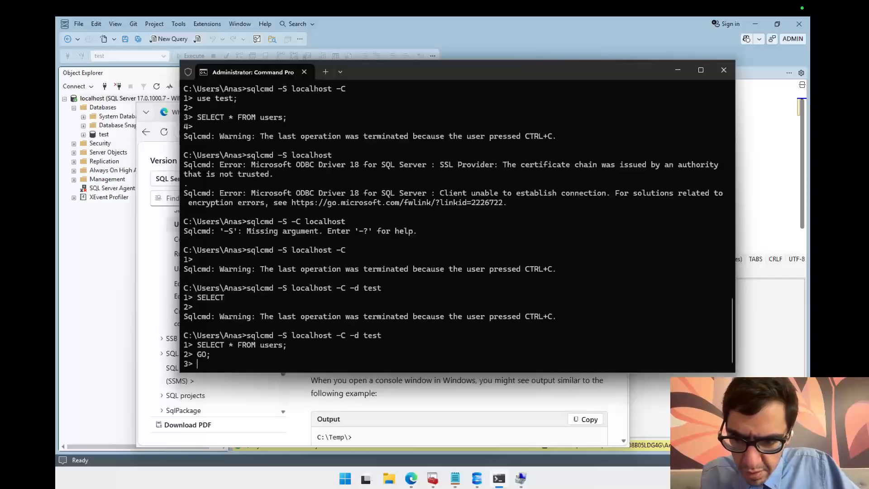
Step: Read the article's interactive sqlcmd example using USE and GO statements
left_click_drag(422, 80, 580, 58)
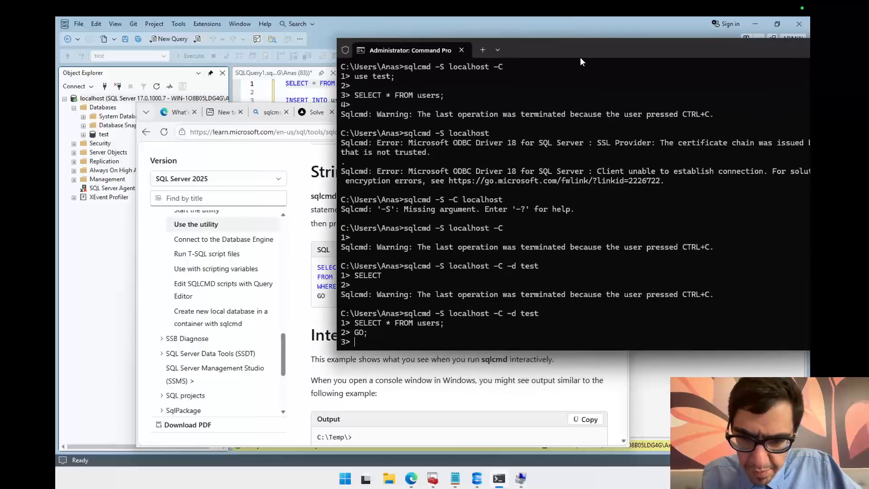
left_click(322, 212)
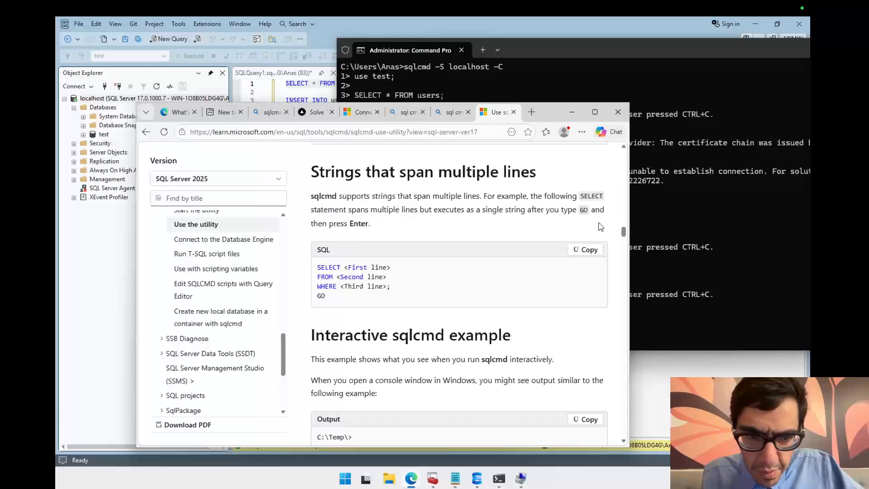
left_click_drag(624, 230, 624, 239)
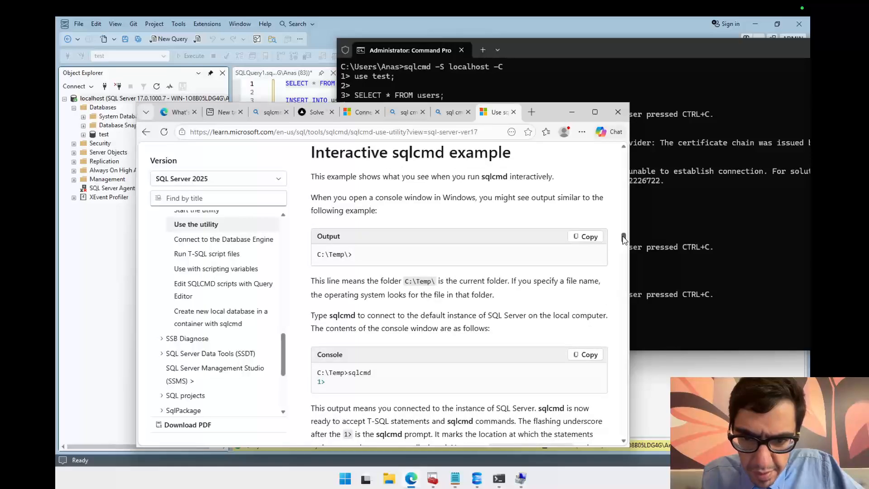
left_click_drag(624, 239, 624, 244)
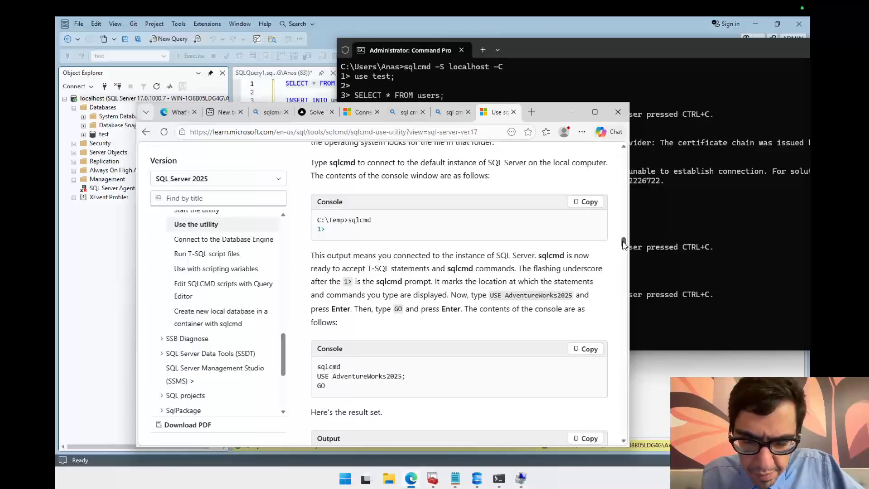
left_click_drag(623, 244, 624, 249)
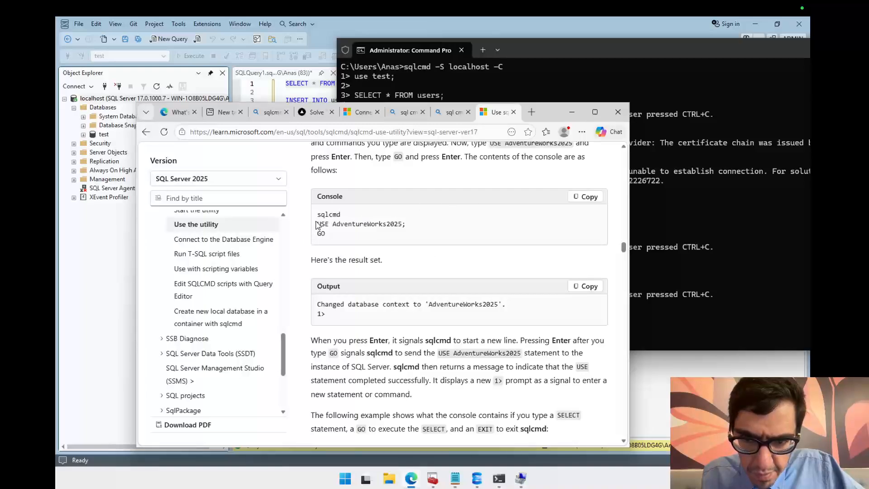
left_click_drag(317, 224, 399, 240)
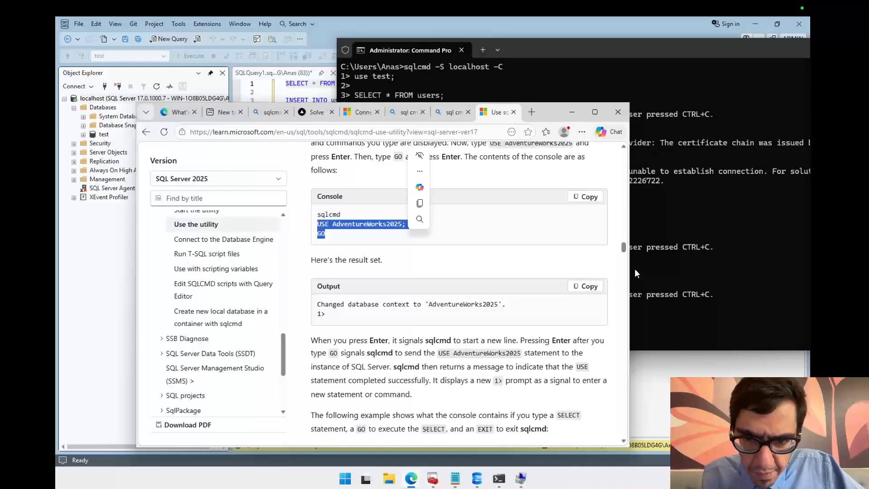
left_click(635, 270)
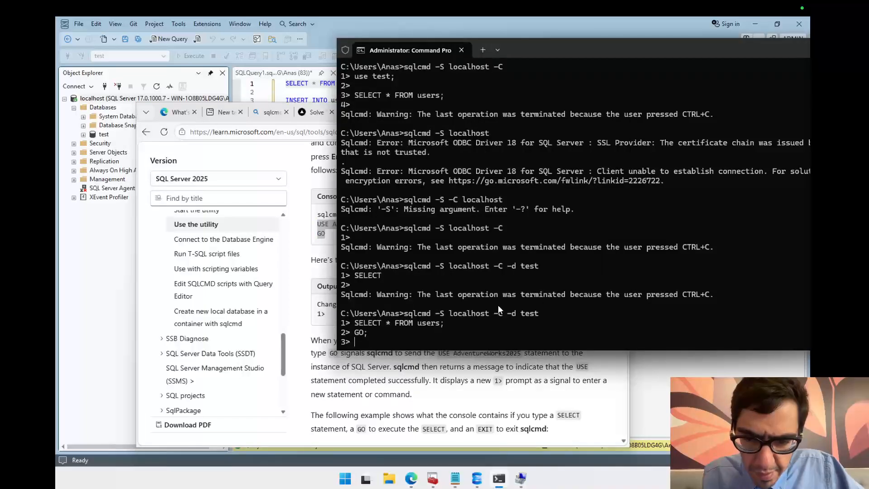
Step: Cancel the session and restart sqlcmd -S localhost -C without the database option
key("ctrl+c")
key("Up")
key("BackSpace")
key("BackSpace")
key("BackSpace")
key("BackSpace")
key("BackSpace")
key("BackSpace")
key("BackSpace")
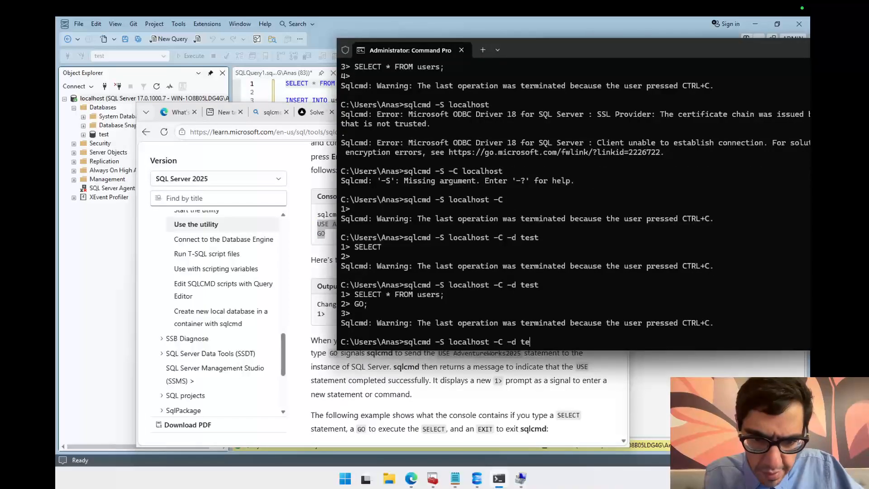
key("Return")
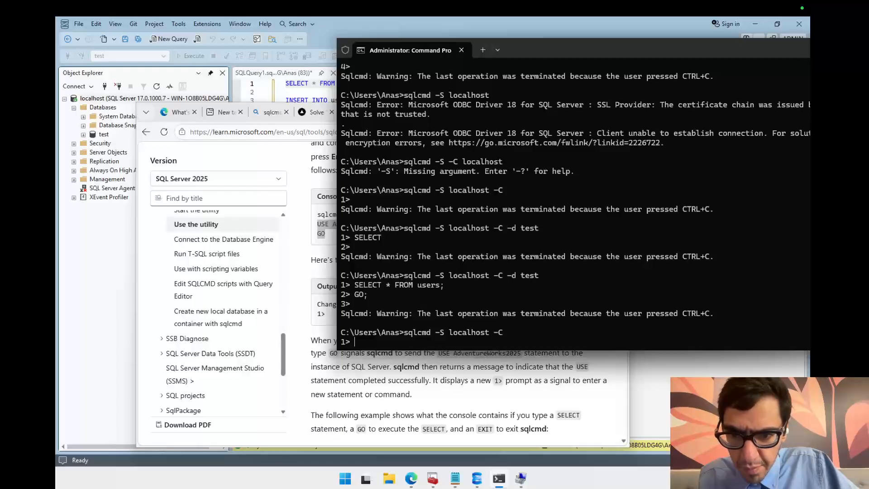
Step: Switch to the test database with USE test; followed by GO
type("USE ")
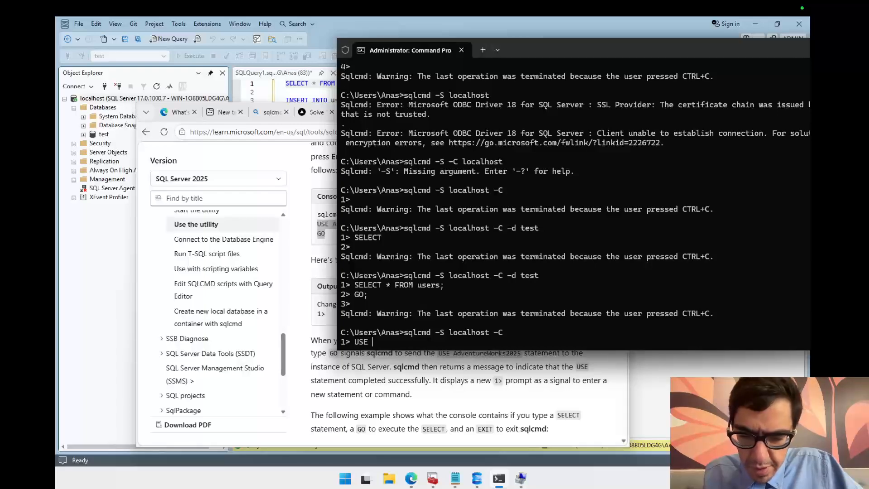
type("test;")
key("Return")
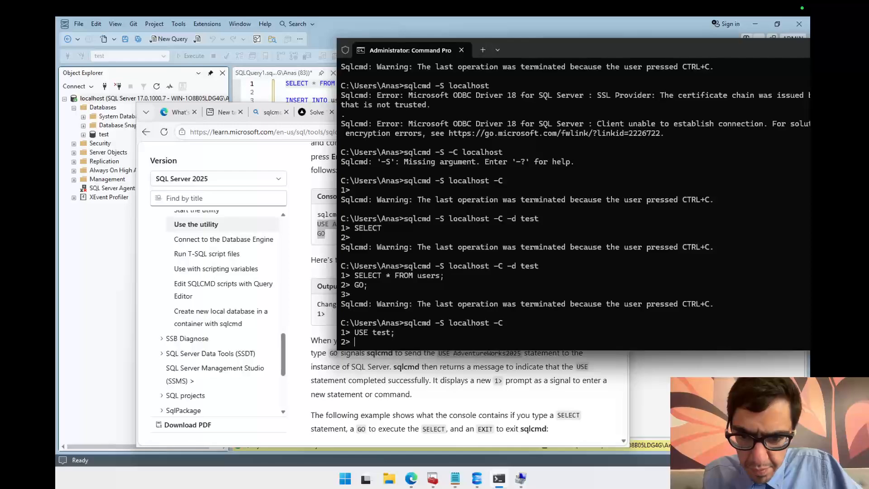
type("GO")
key("Return")
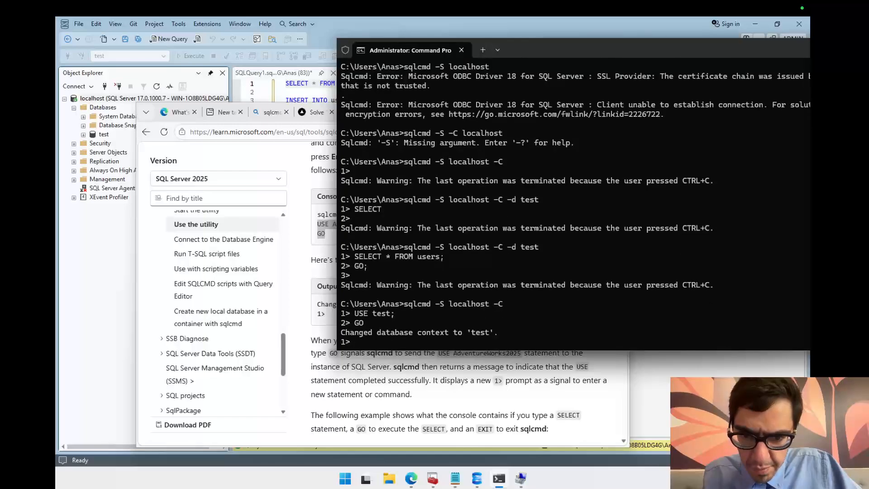
Step: Query all rows of the users table with SELECT * FROM users; followed by GO
type("SE")
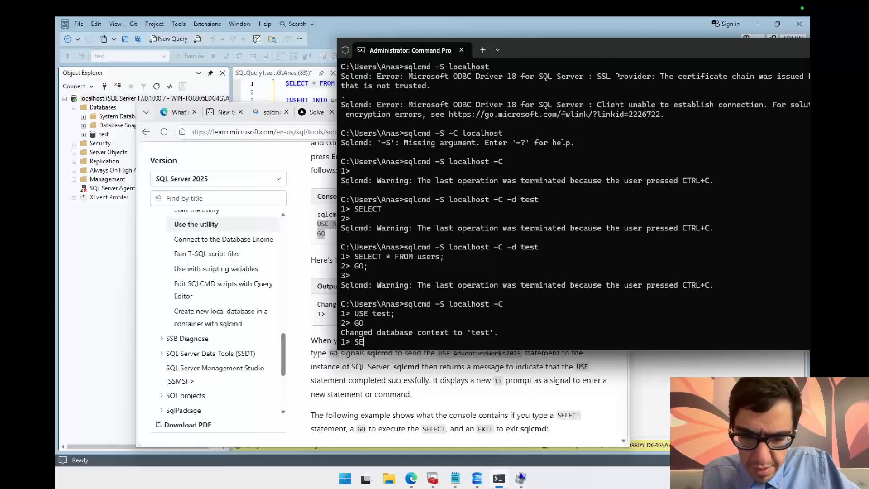
type("LECT * FROM users")
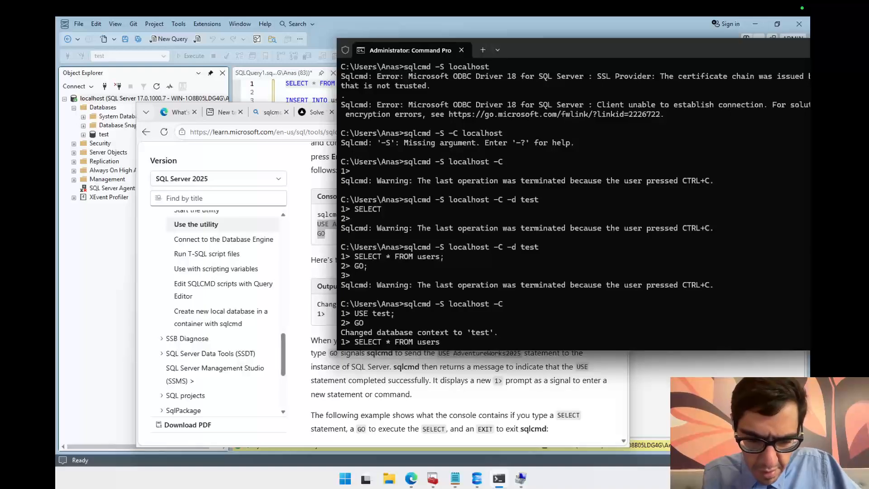
type(";")
key("Return")
type("GO")
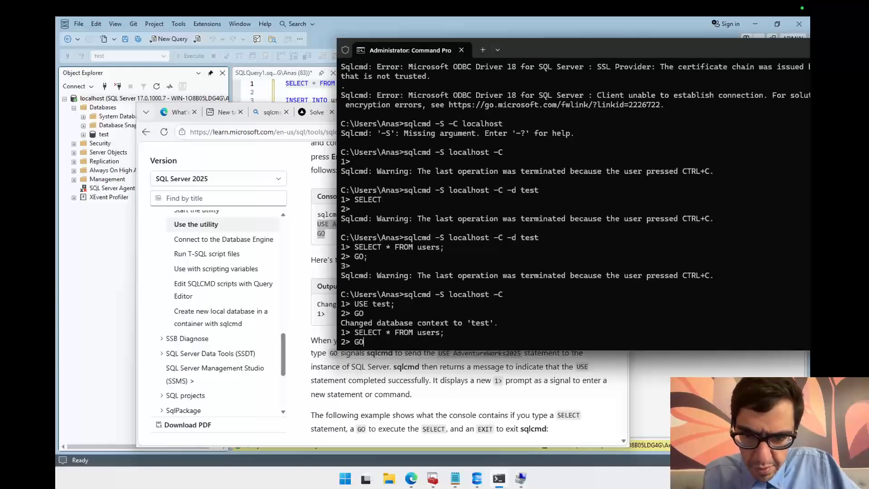
key("Return")
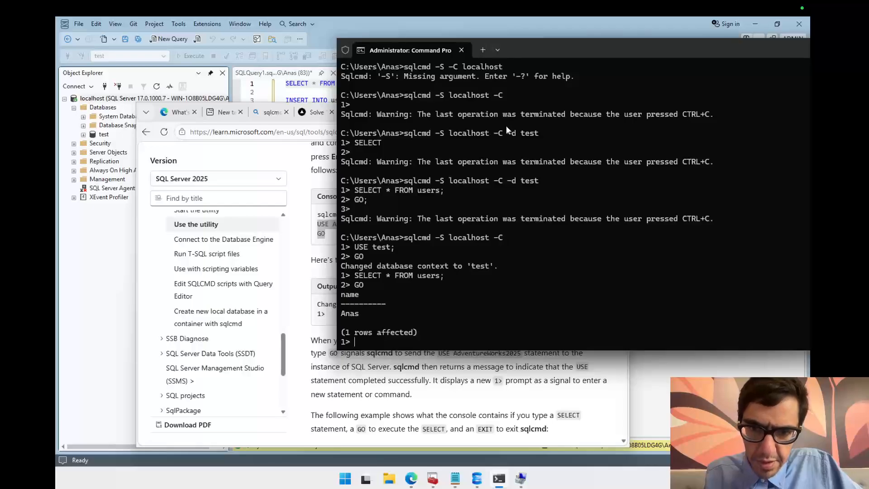
Step: Exit sqlcmd and clear the console with cls
left_click_drag(553, 50, 417, 73)
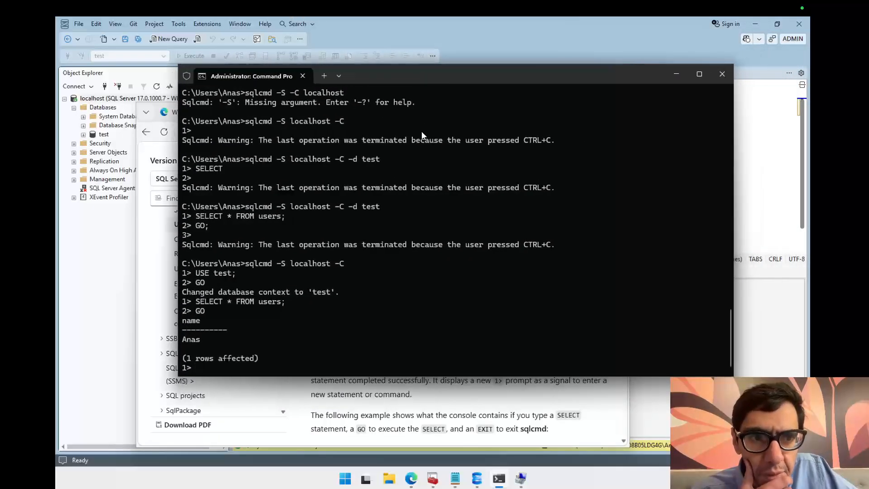
left_click_drag(477, 79, 489, 78)
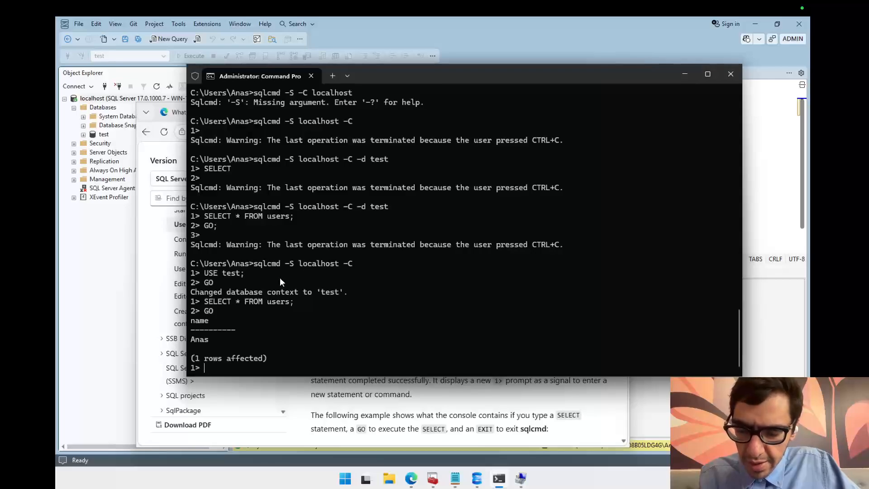
key("ctrl+c")
key("Return")
key("Return")
key("Return")
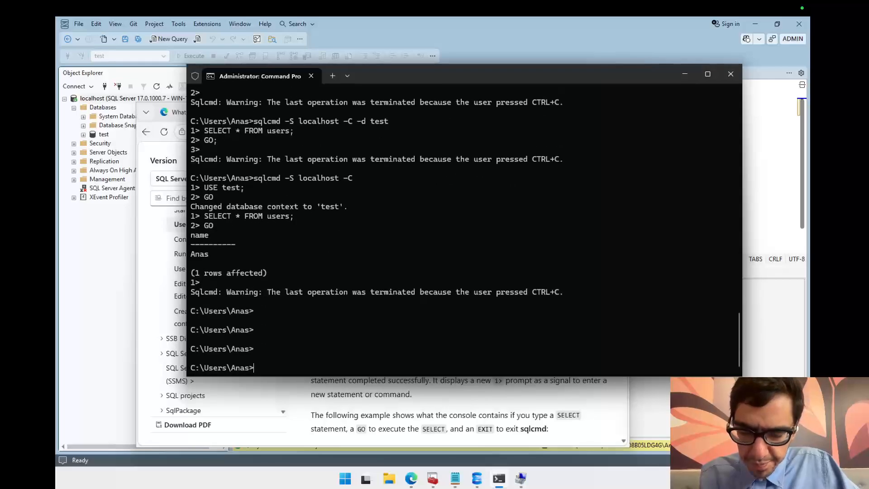
type("cls")
key("Return")
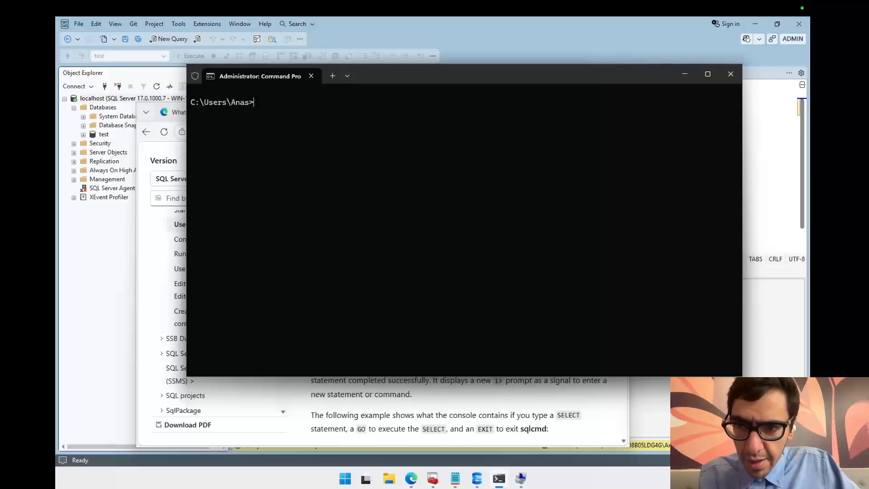
Step: Recall and run sqlcmd -S localhost -C from the command history
key("Up")
key("Up")
key("Up")
key("Down")
key("Up")
key("Down")
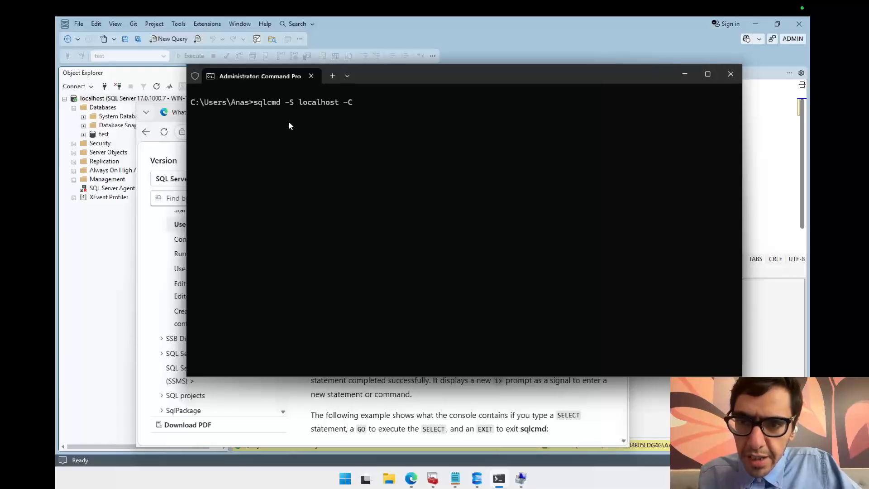
double_click(308, 104)
left_click(349, 104)
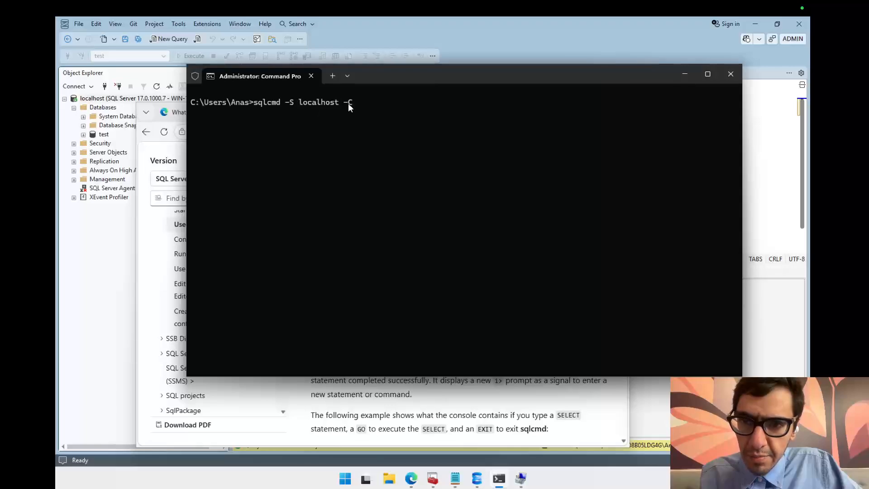
double_click(331, 100)
left_click(368, 112)
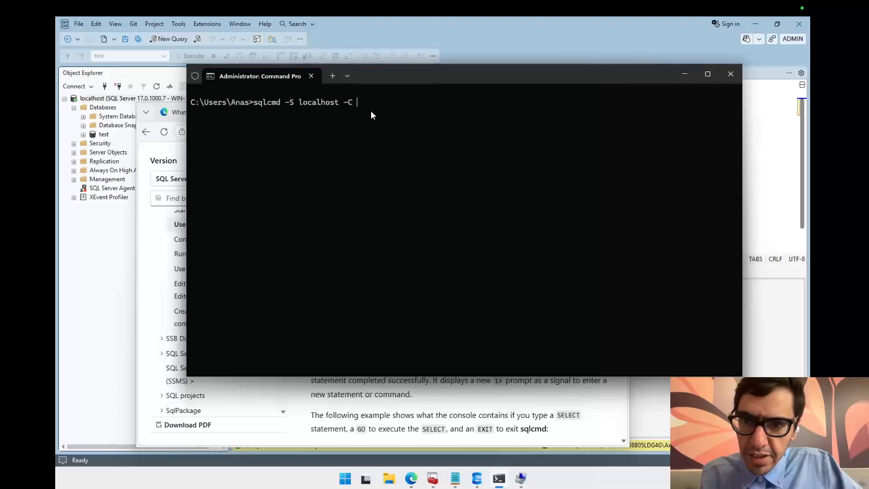
key("Return")
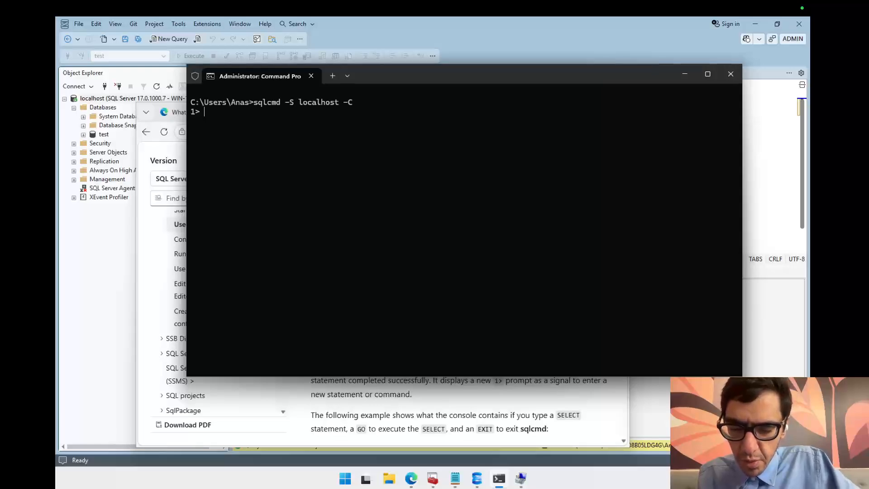
Step: Switch to the test database with USE test; followed by GO
type("USE")
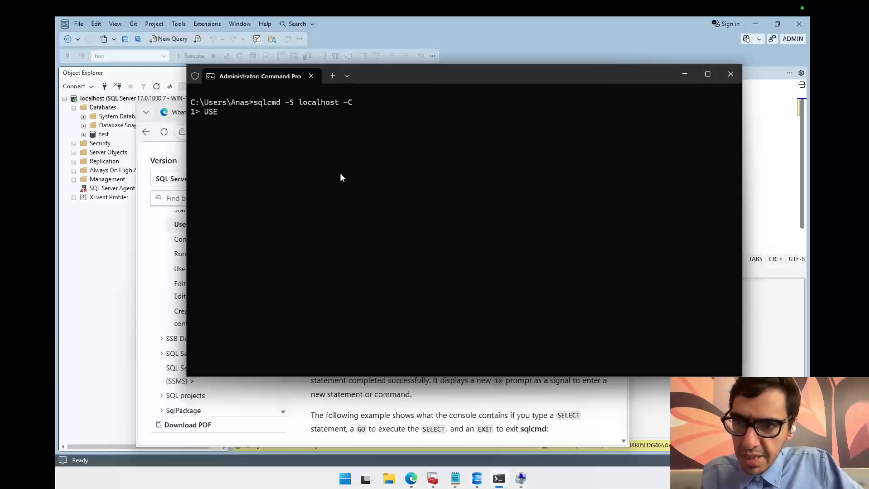
type(" test")
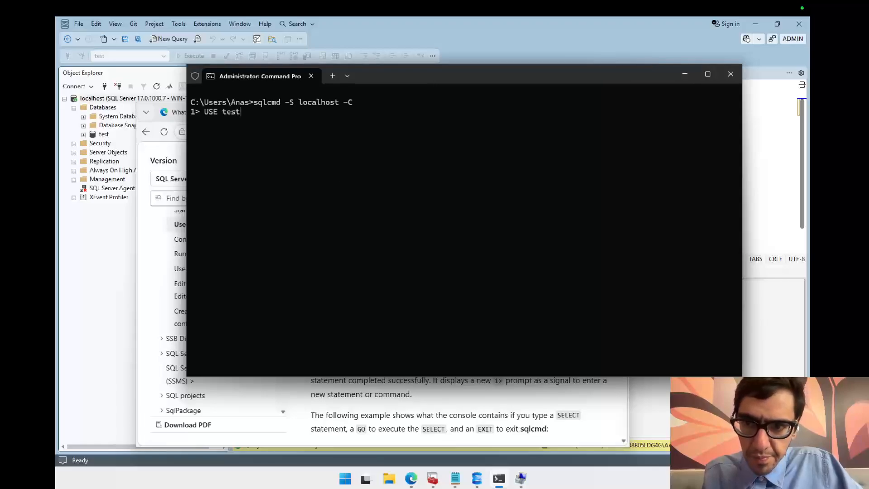
type(";")
key("Return")
type("GO")
key("Return")
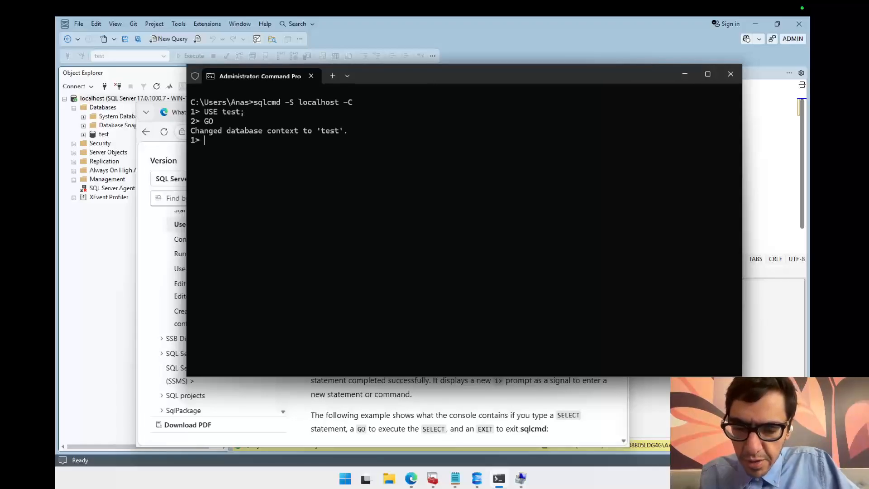
Step: Query all rows of the users table with SELECT * FROM users; followed by GO
type("SELECT")
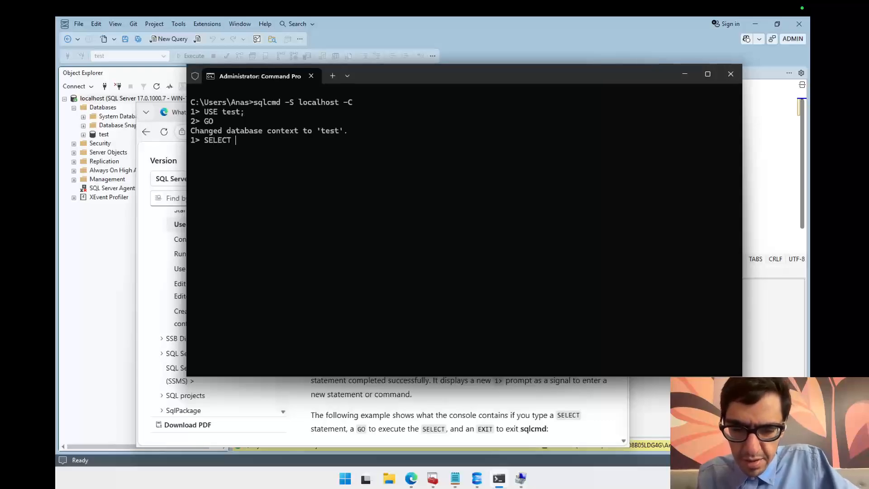
type(" * FROM user")
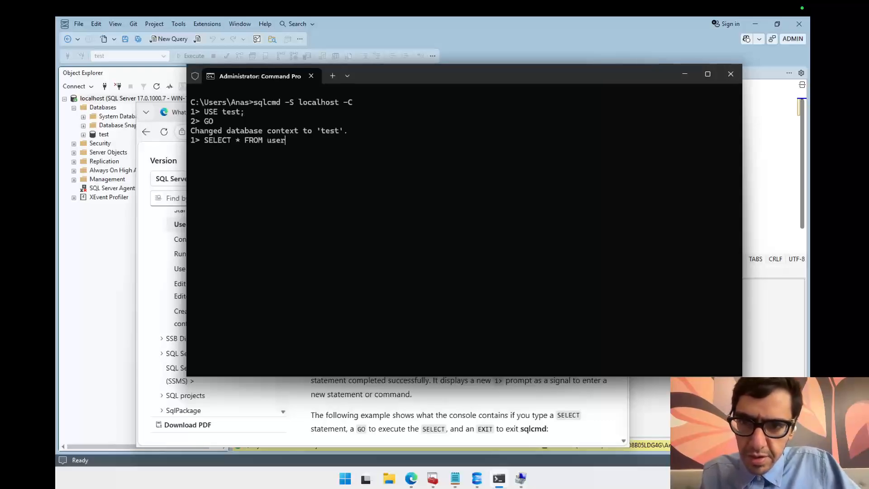
type("s;")
key("Return")
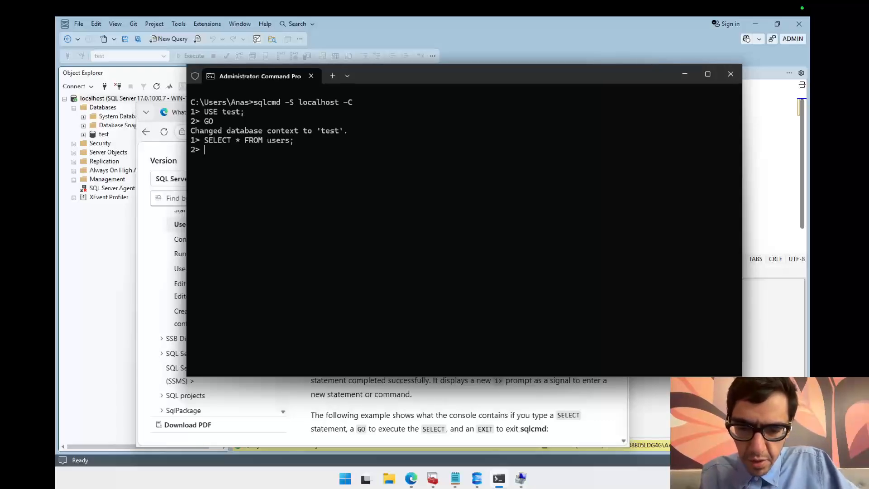
type("GO")
key("Return")
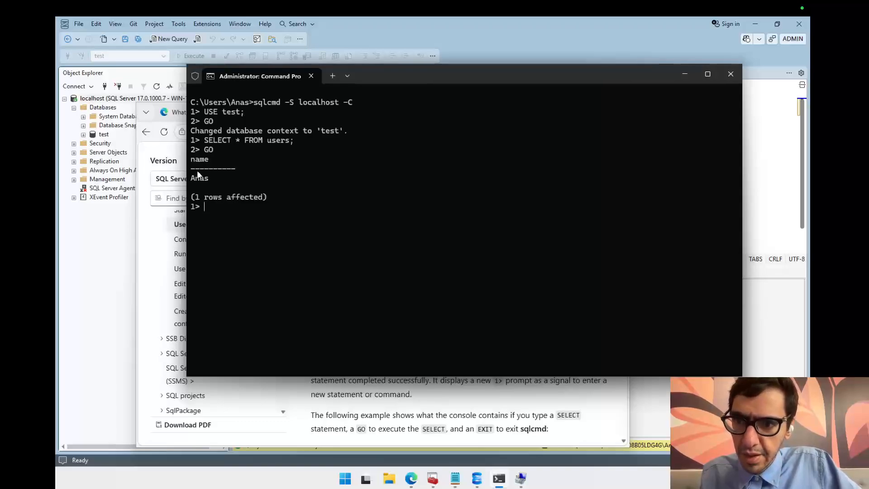
Step: Terminate the sqlcmd session back to the command prompt and reposition the console window
left_click_drag(402, 80, 525, 79)
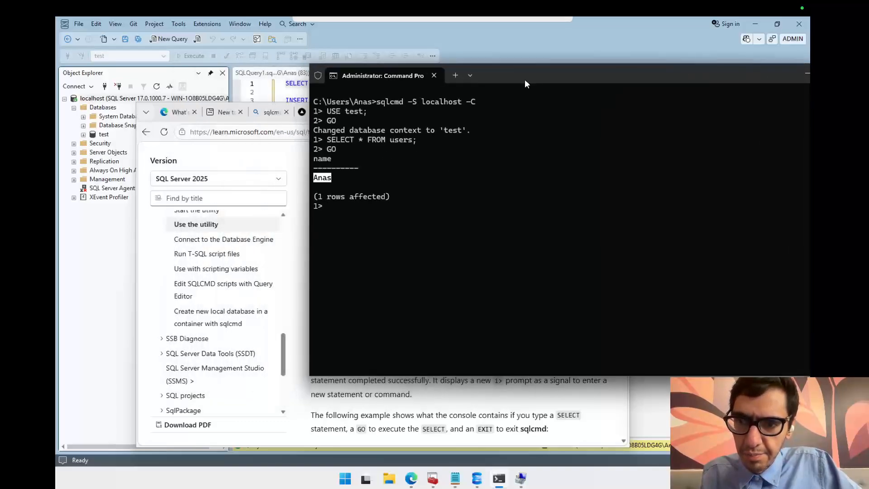
left_click(384, 222)
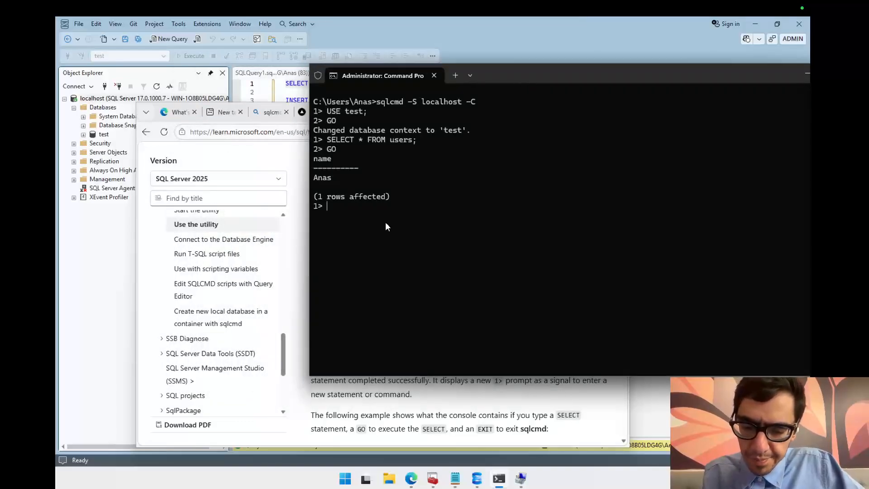
key("ctrl+c")
key("Return")
left_click_drag(494, 80, 384, 92)
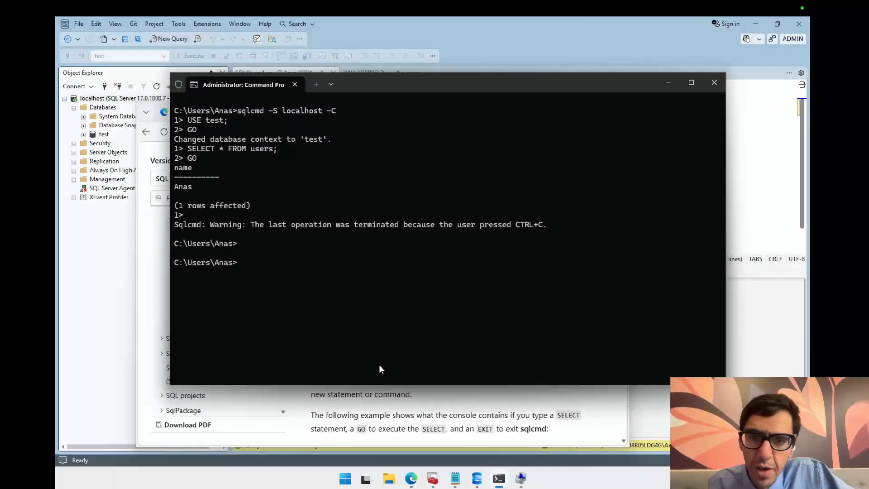
left_click_drag(474, 91, 455, 106)
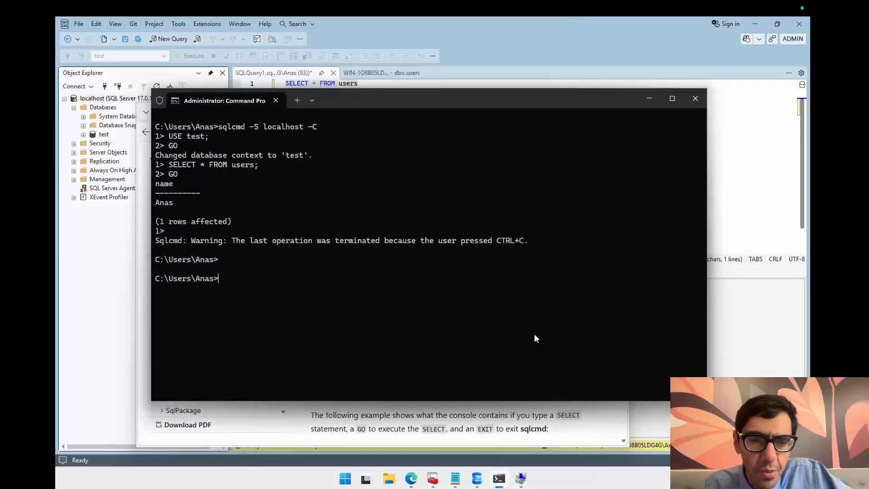
left_click_drag(528, 102, 645, 113)
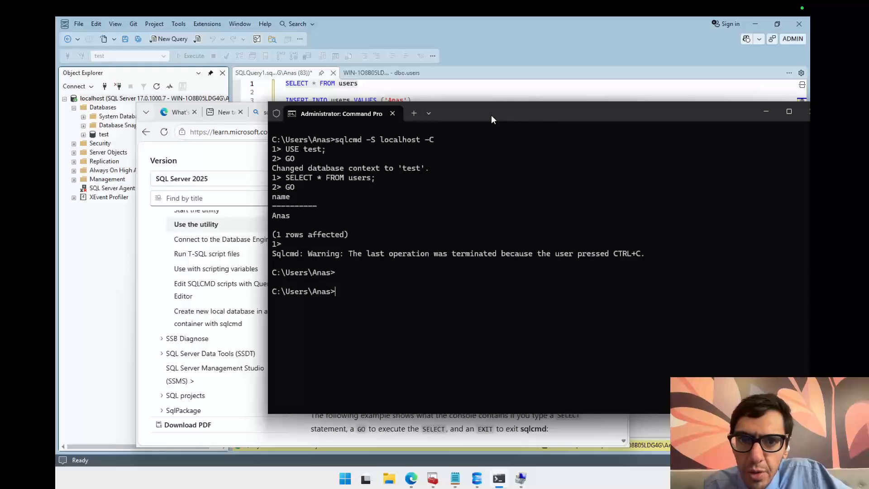
left_click_drag(491, 116, 571, 111)
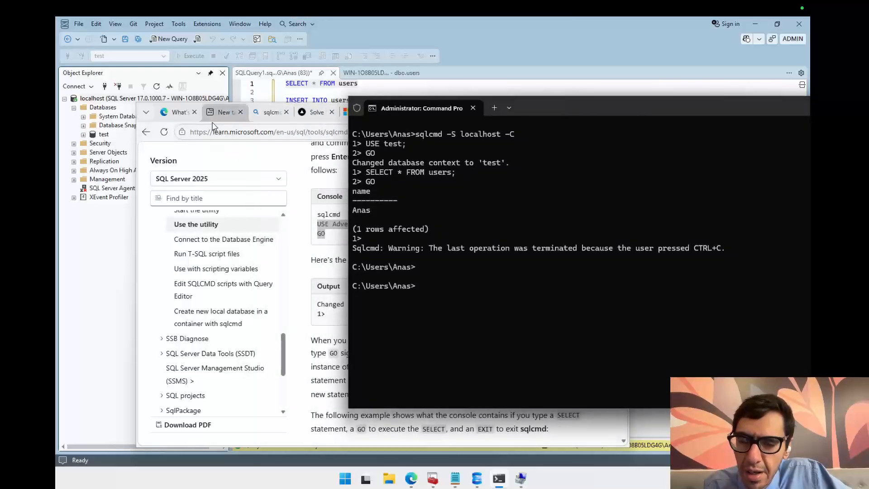
Step: Review the sqlcmd trust server certificate search page and the SSMS query window beside the console
left_click(262, 117)
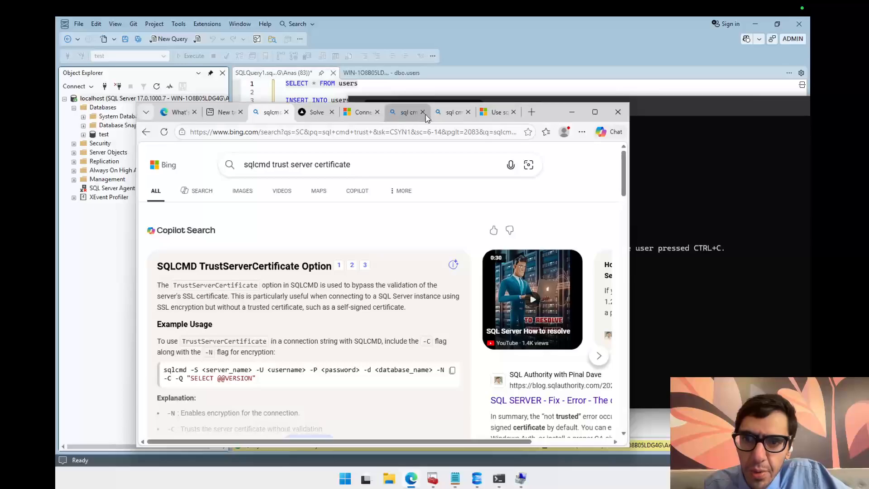
left_click_drag(557, 117, 574, 144)
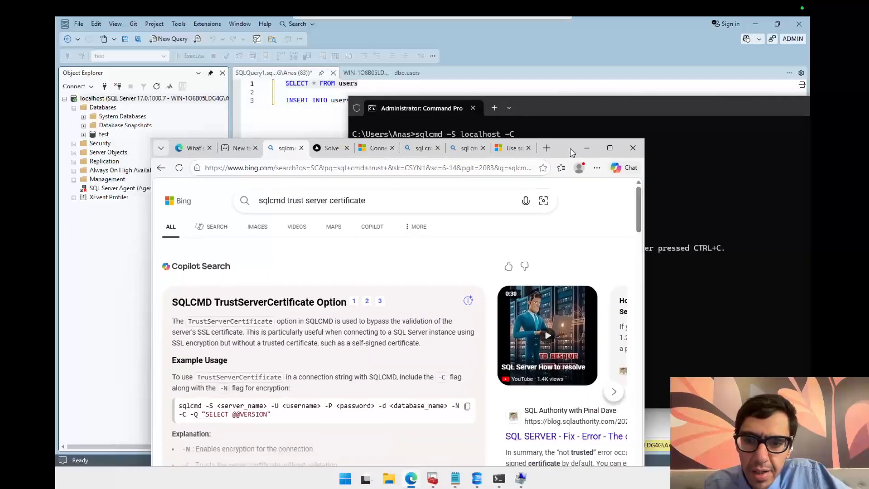
mouse_move(250, 322)
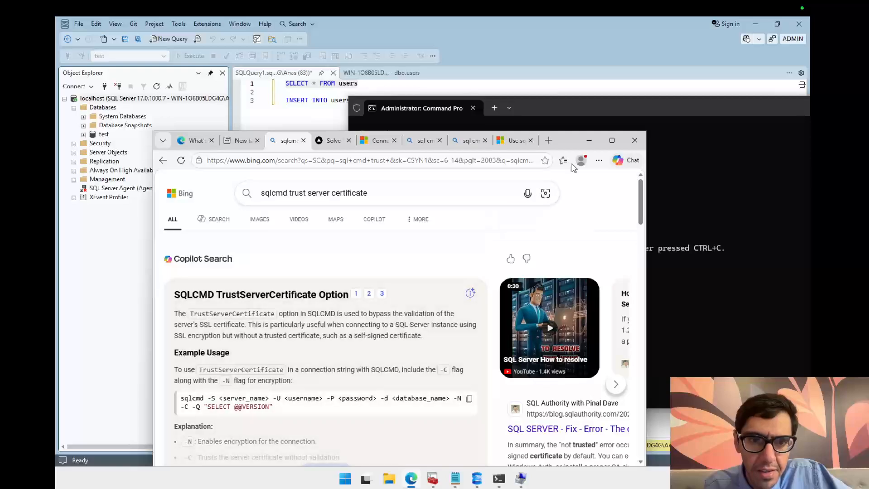
left_click_drag(569, 141, 660, 259)
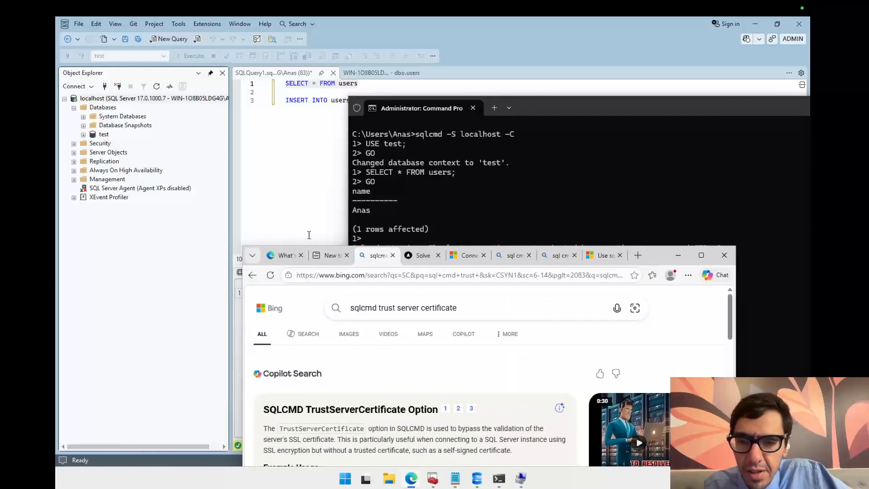
left_click(300, 219)
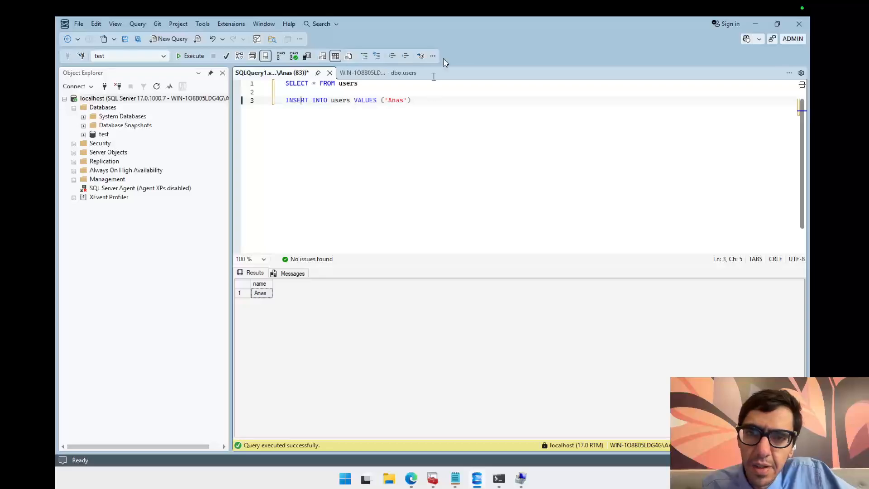
double_click(460, 25)
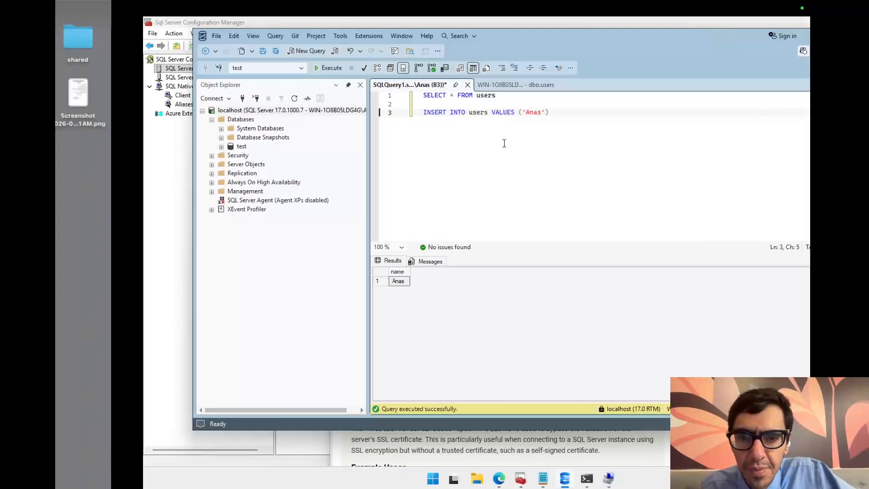
key("ctrl+Left")
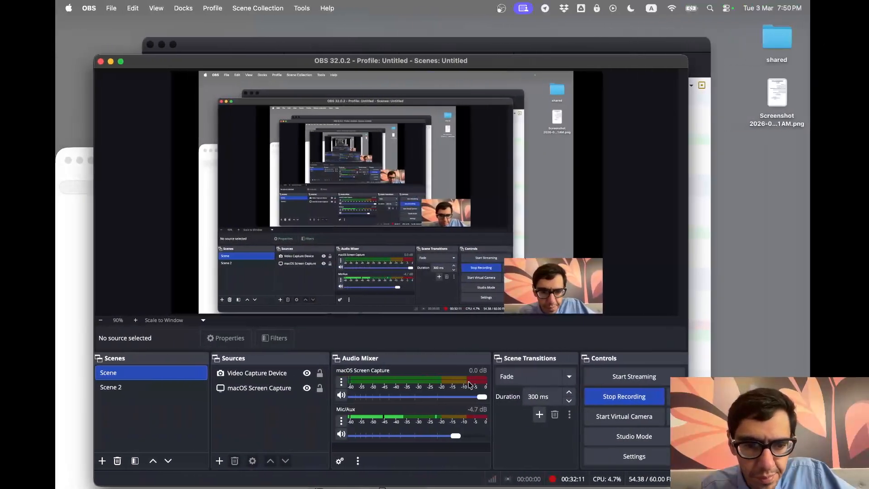